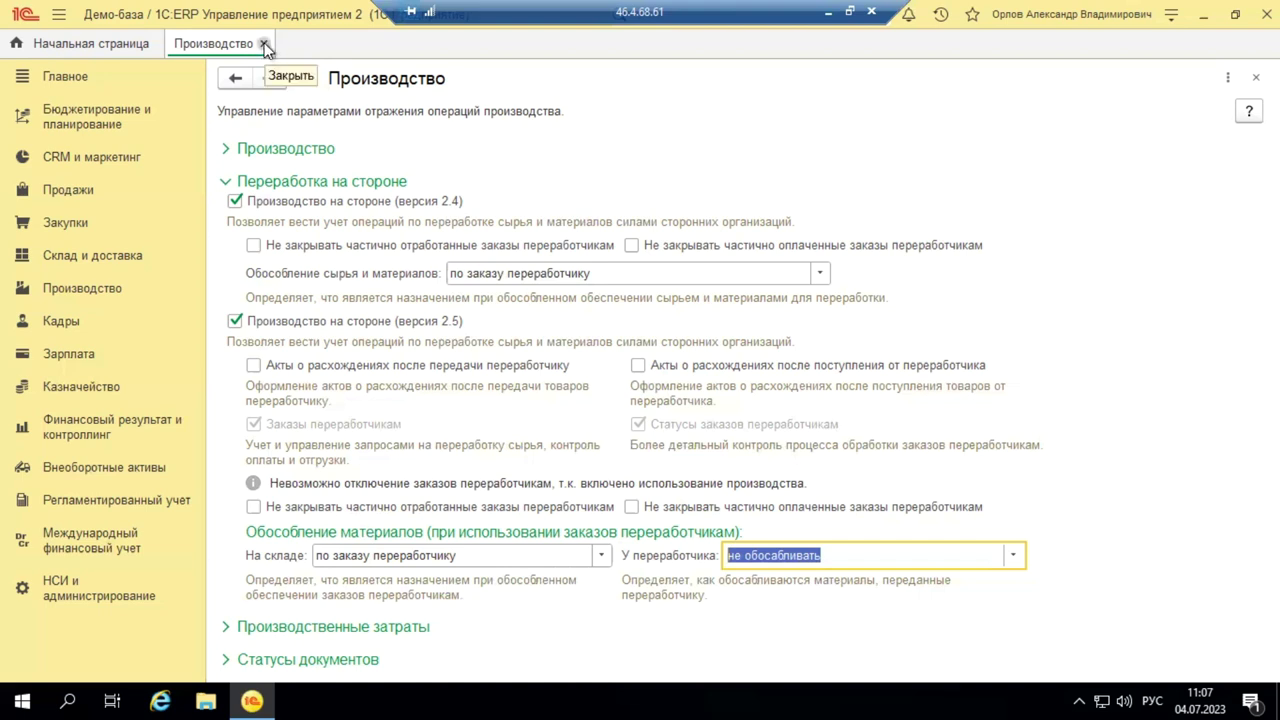
Step: Close the production settings and examine the «Производство из давальческого сырья» options in the sales settings of НСИ и администрирование
click(264, 44)
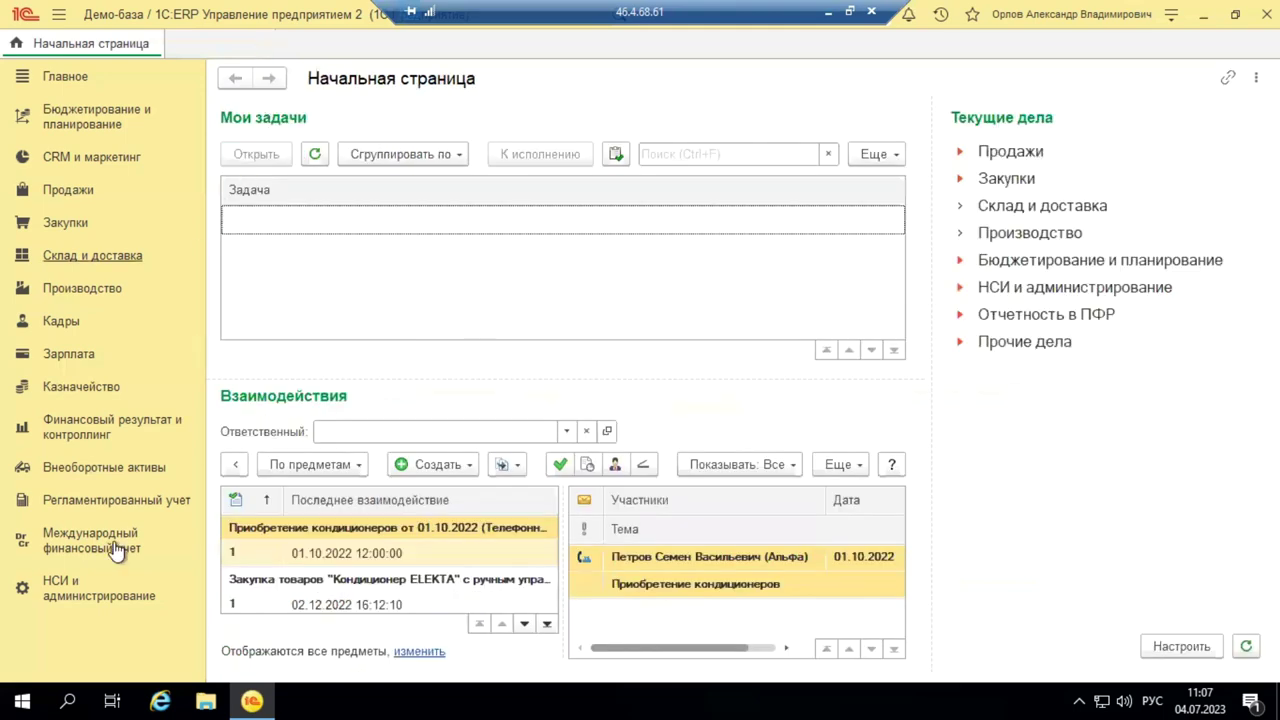
click(56, 590)
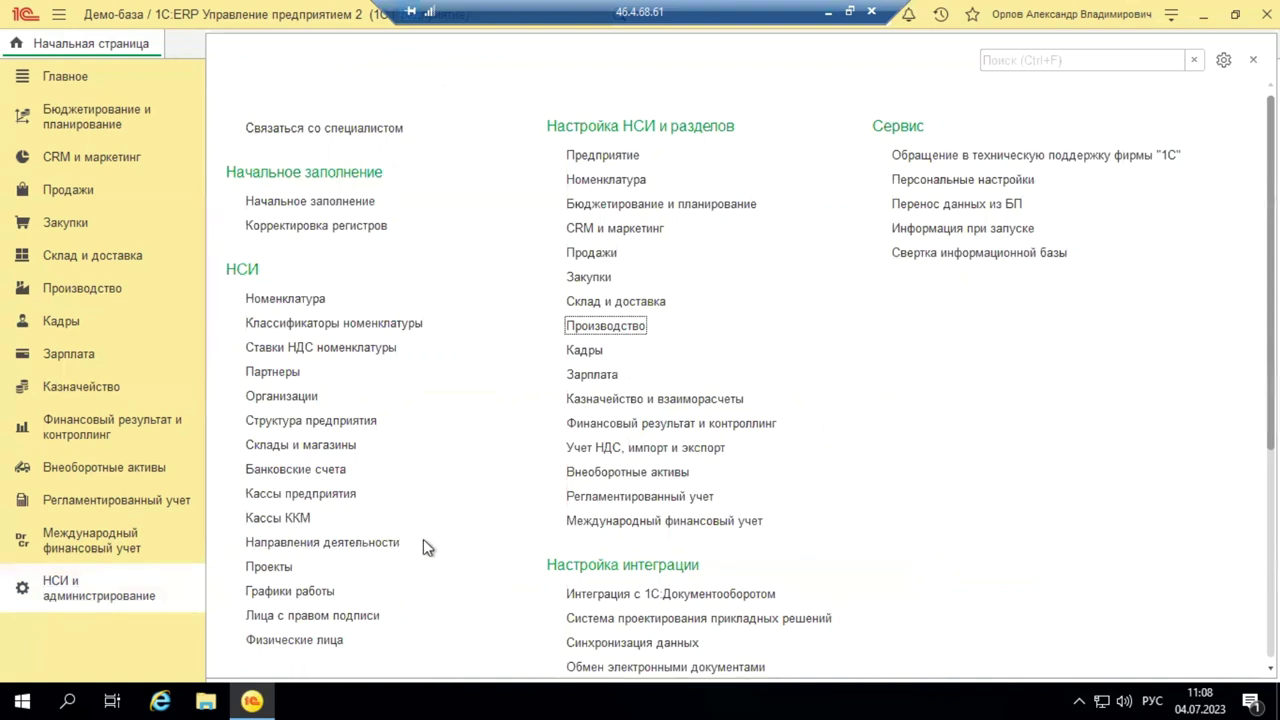
click(595, 253)
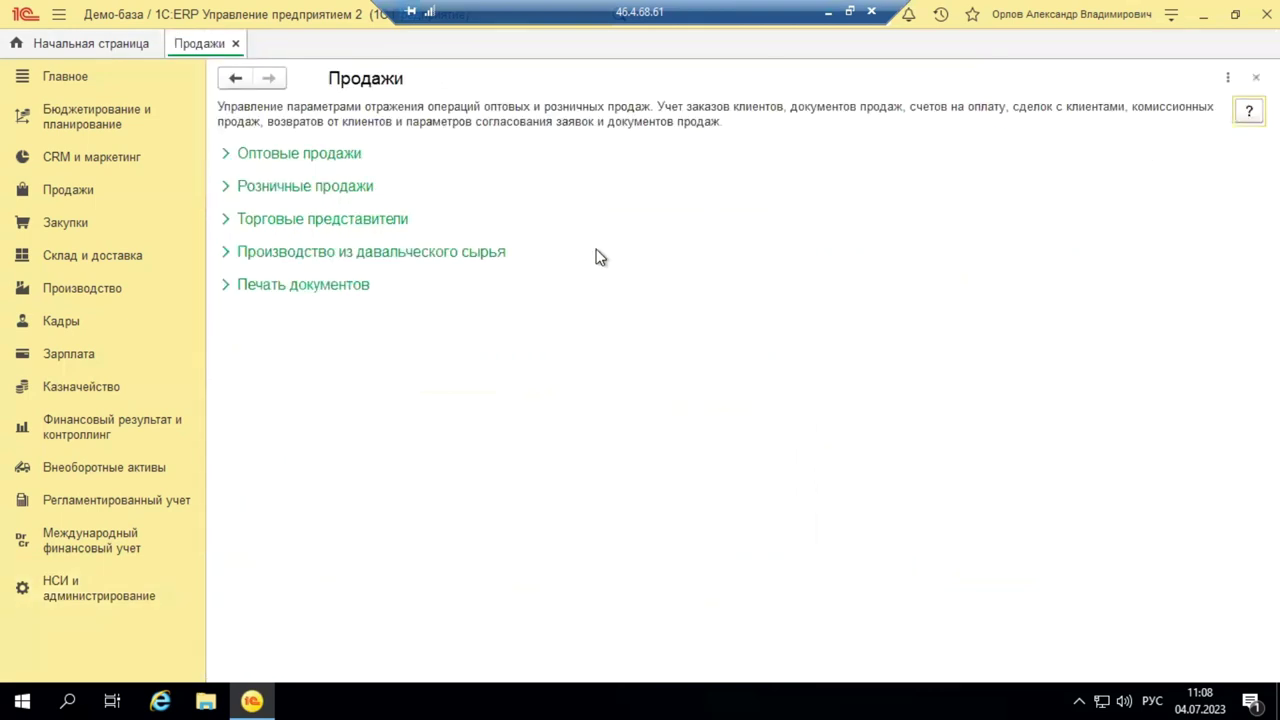
click(226, 253)
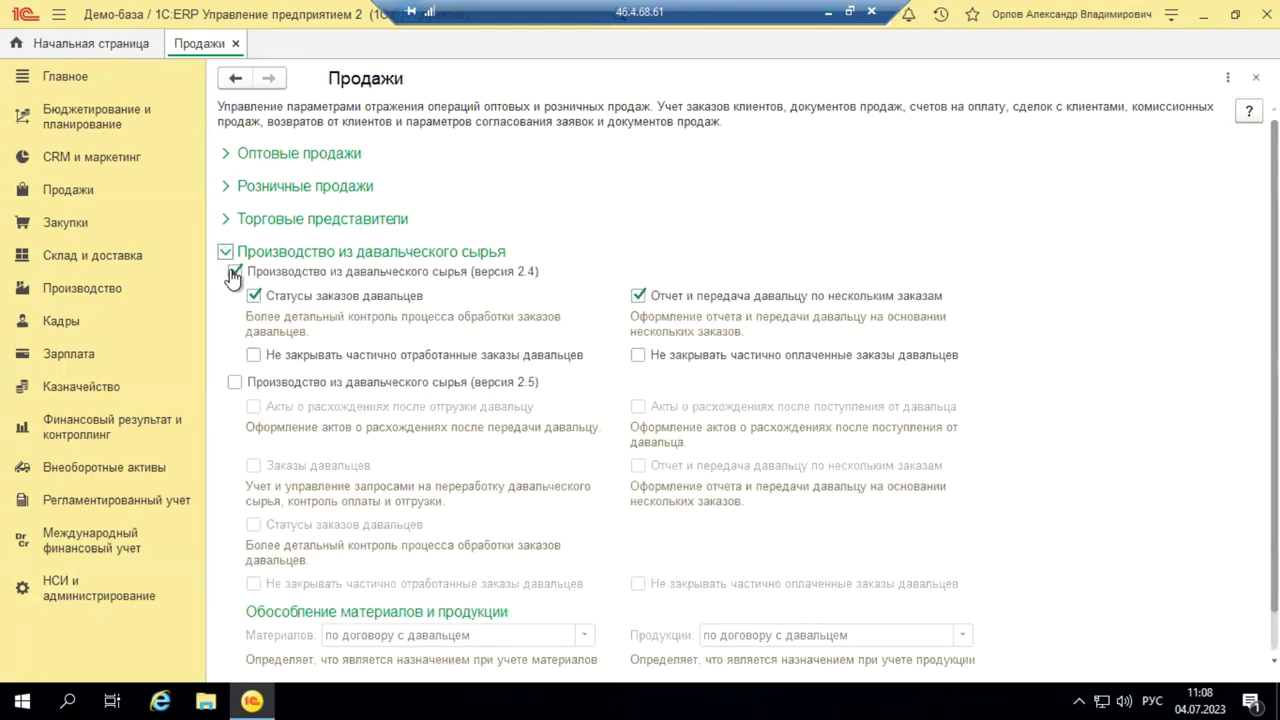
scroll(239, 342, down, 1)
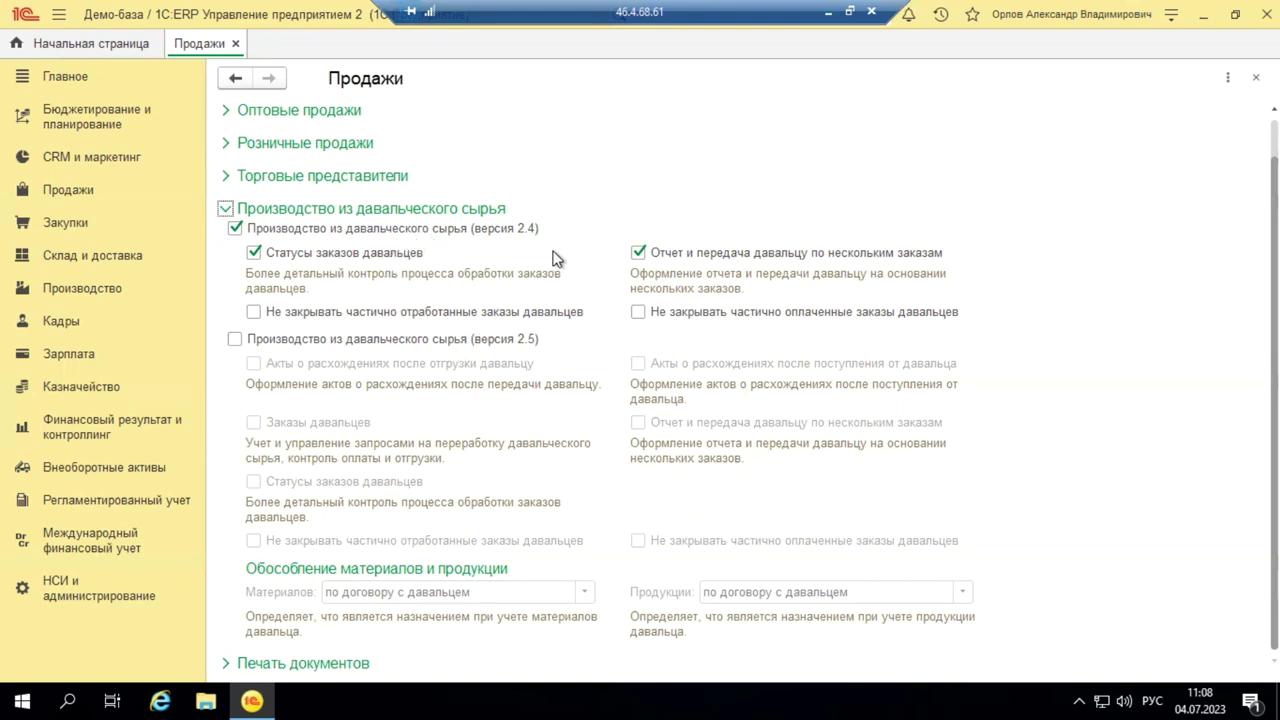
mouse_move(380, 318)
mouse_move(954, 316)
Step: Try enabling «Производство из давальческого сырья (версия 2.5)» and switch it back off, agreeing to continue editing
click(236, 340)
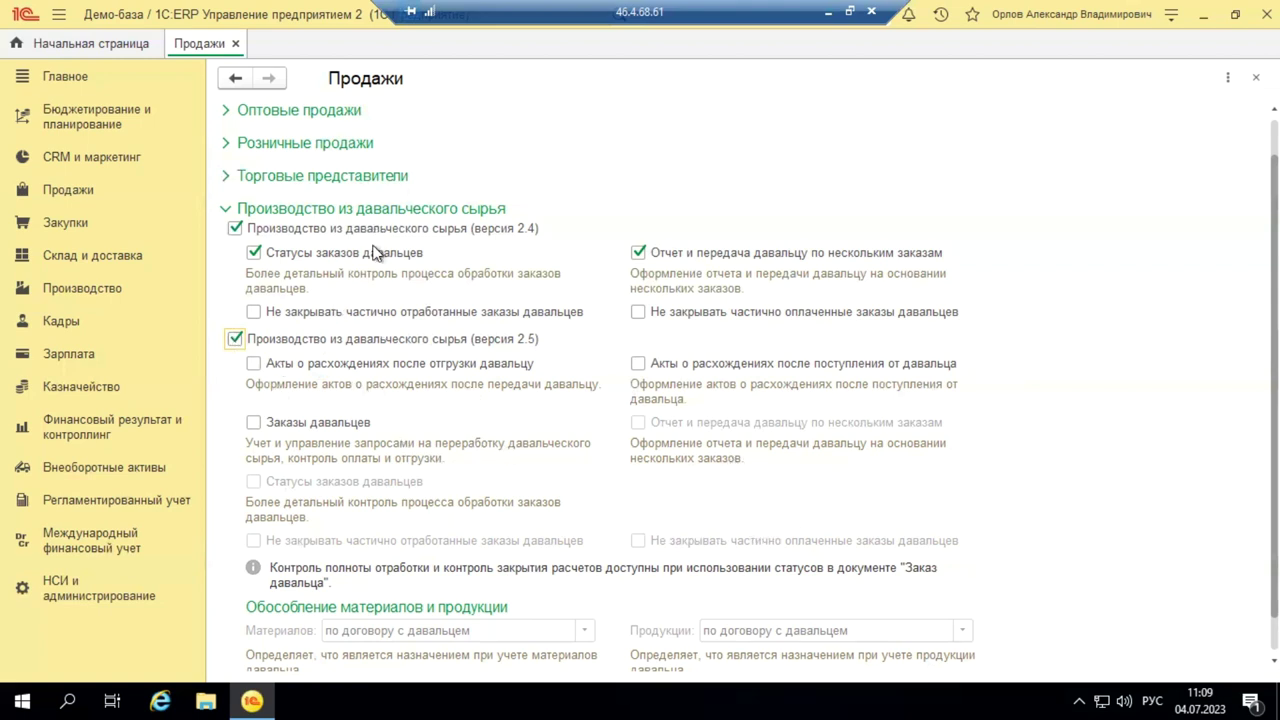
click(235, 340)
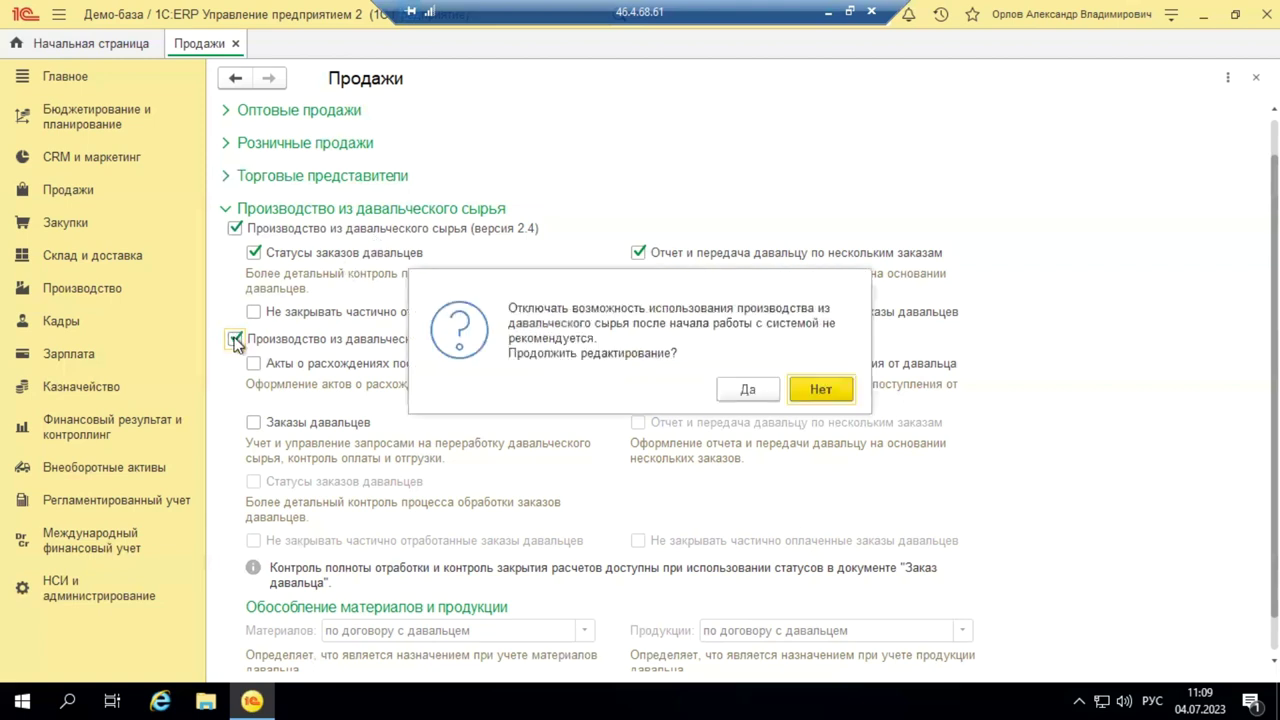
click(744, 388)
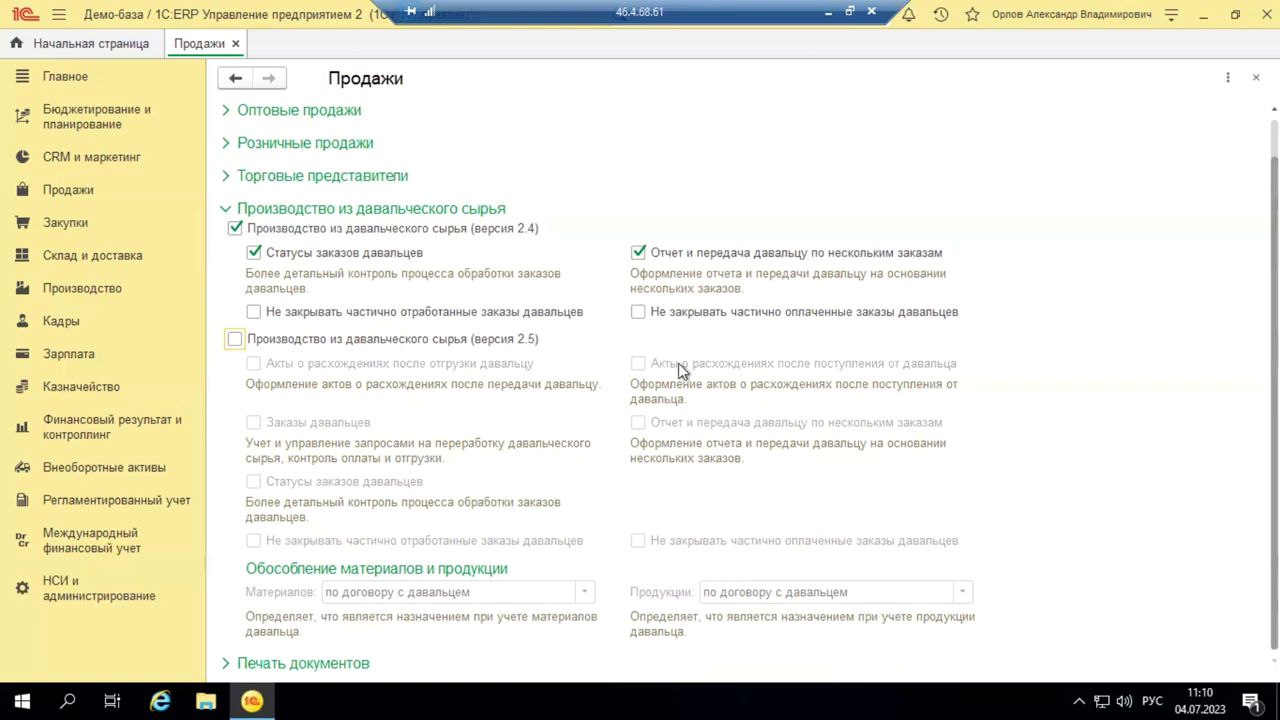
Step: Close the sales settings and open the «Заказы переработчикам» list under «Передача в переработку 2.5» in the production section
click(236, 43)
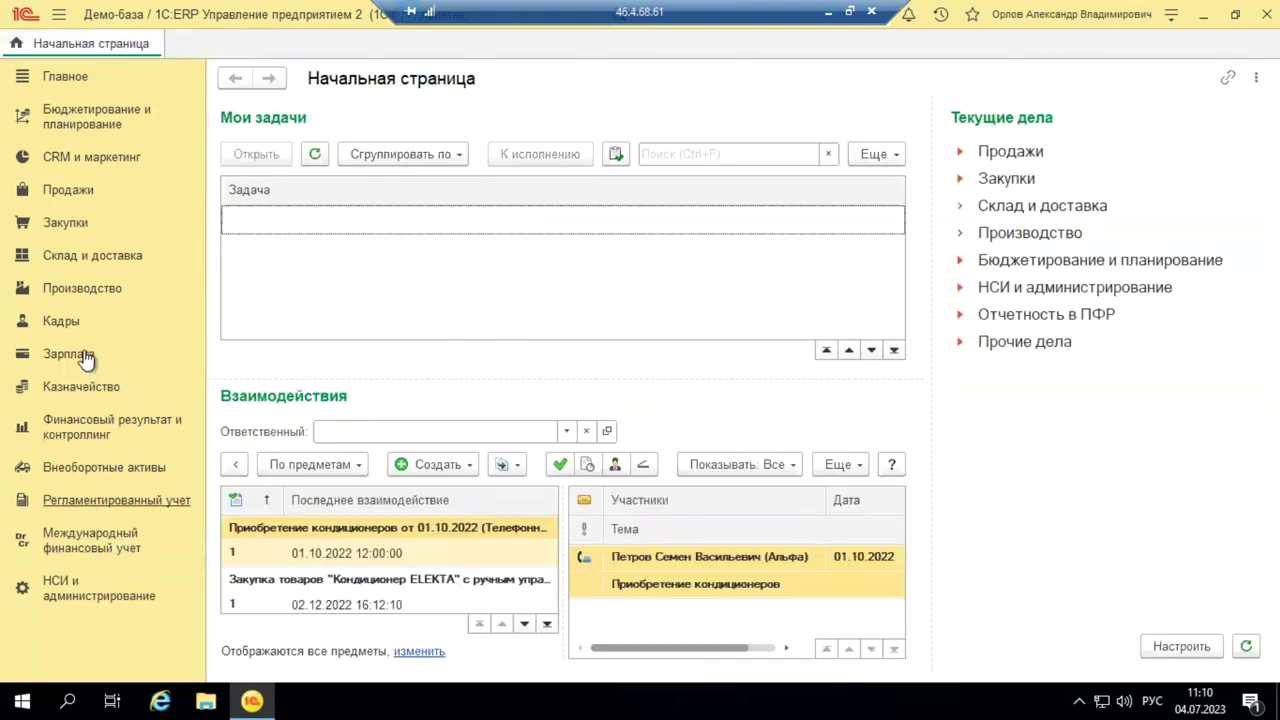
click(88, 290)
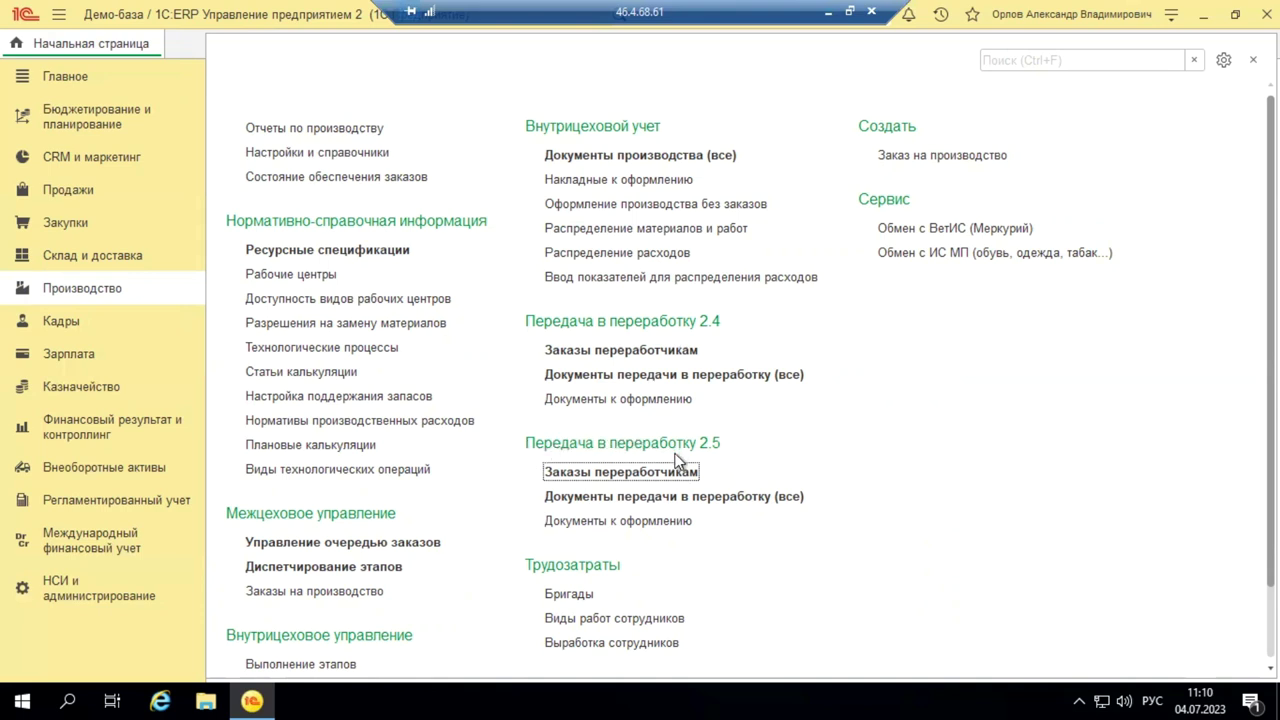
click(622, 474)
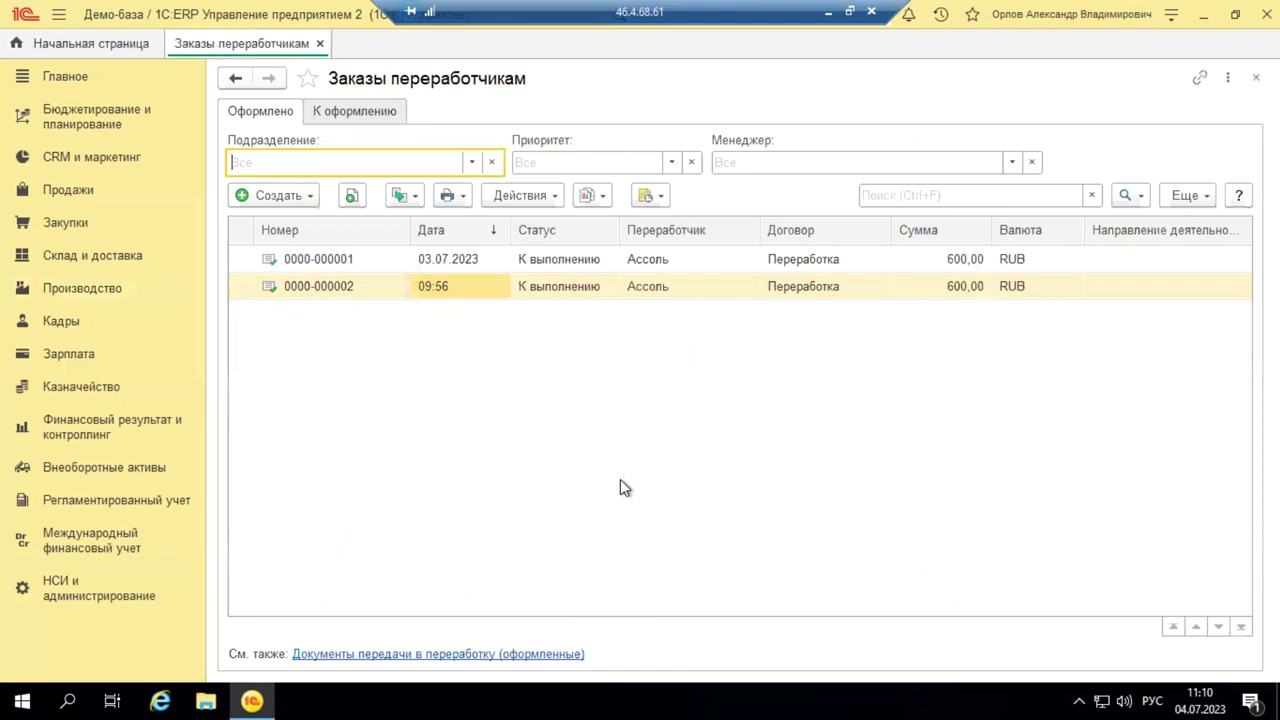
Step: View the existing processor order dated 04.07.2023 9:56:21 and close it without editing
click(310, 197)
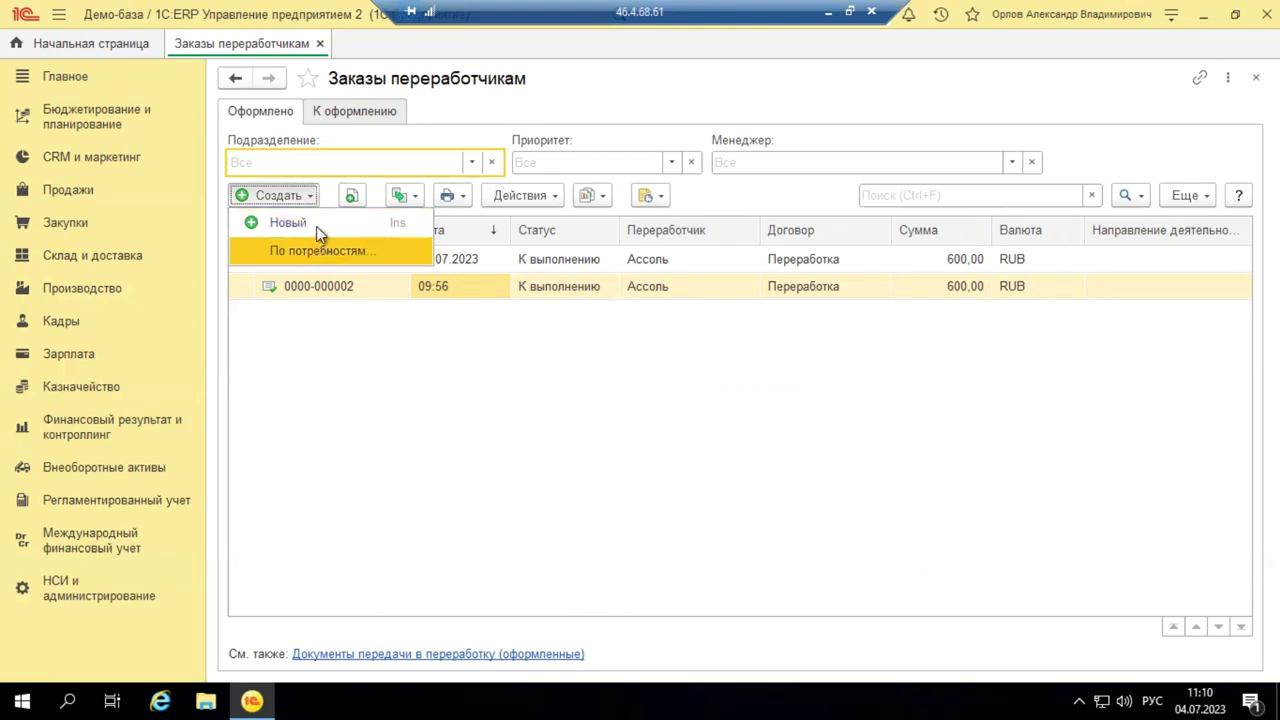
click(354, 287)
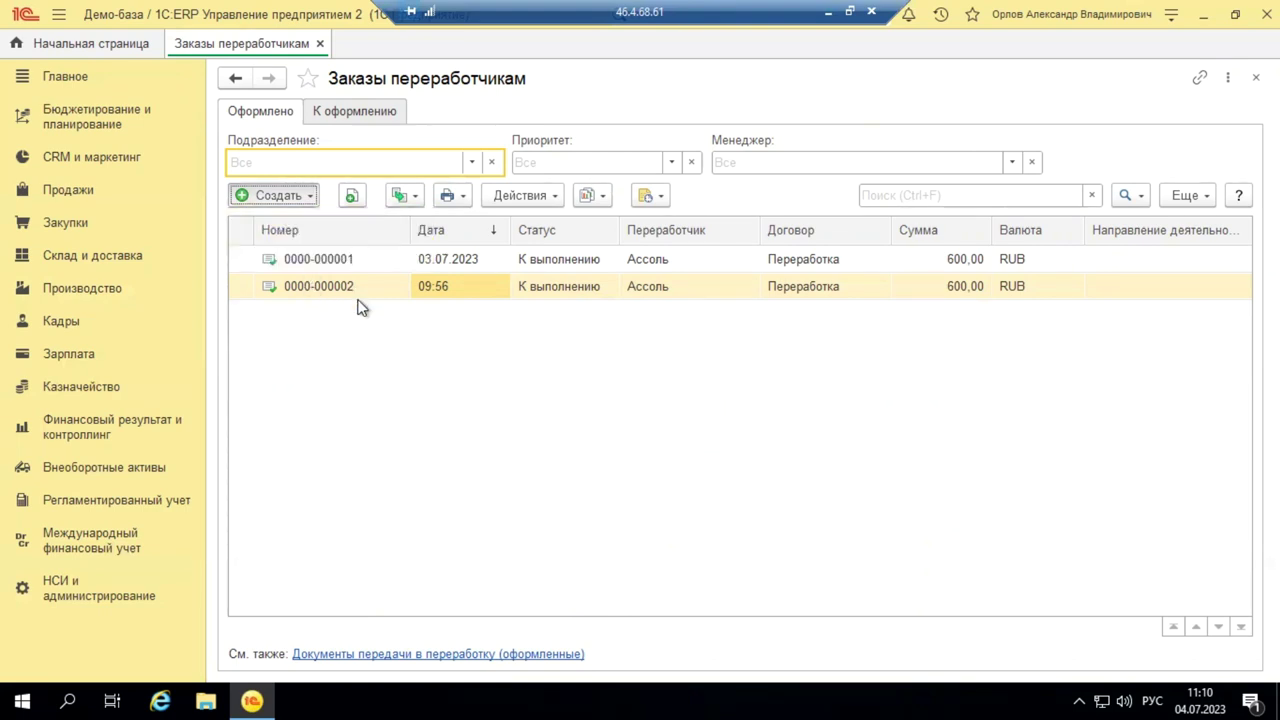
click(444, 289)
double_click(443, 287)
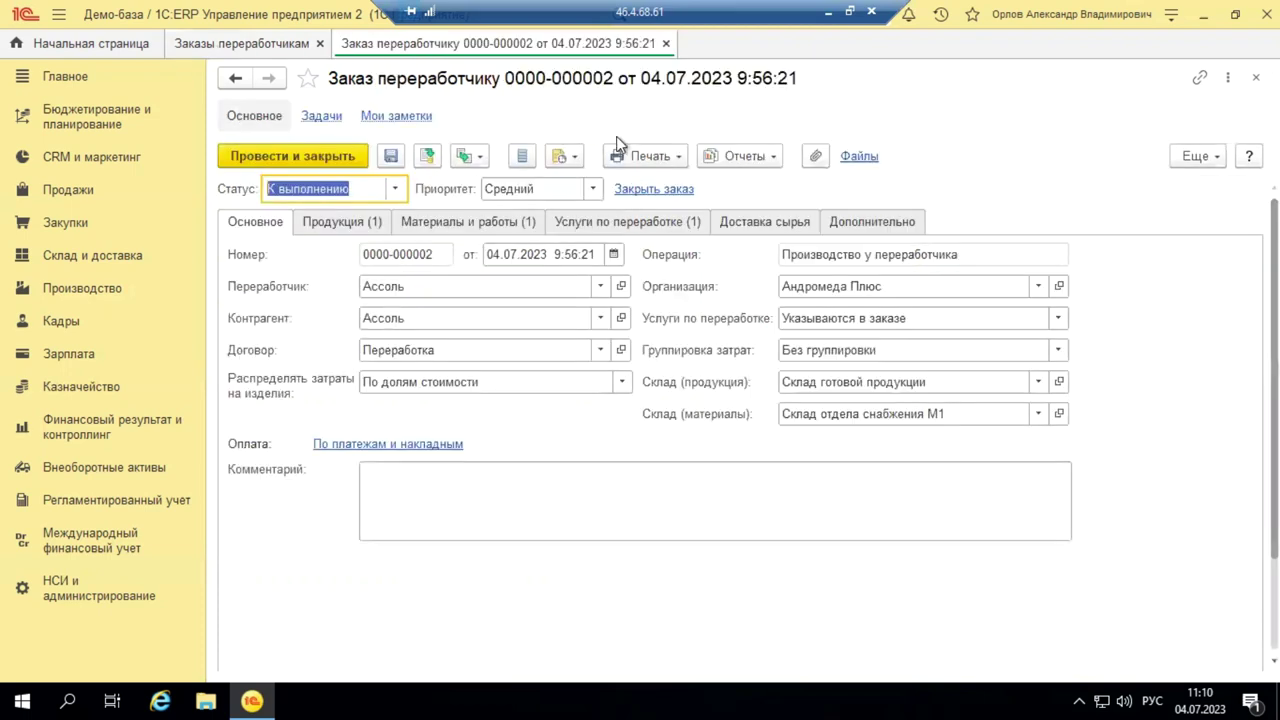
click(666, 43)
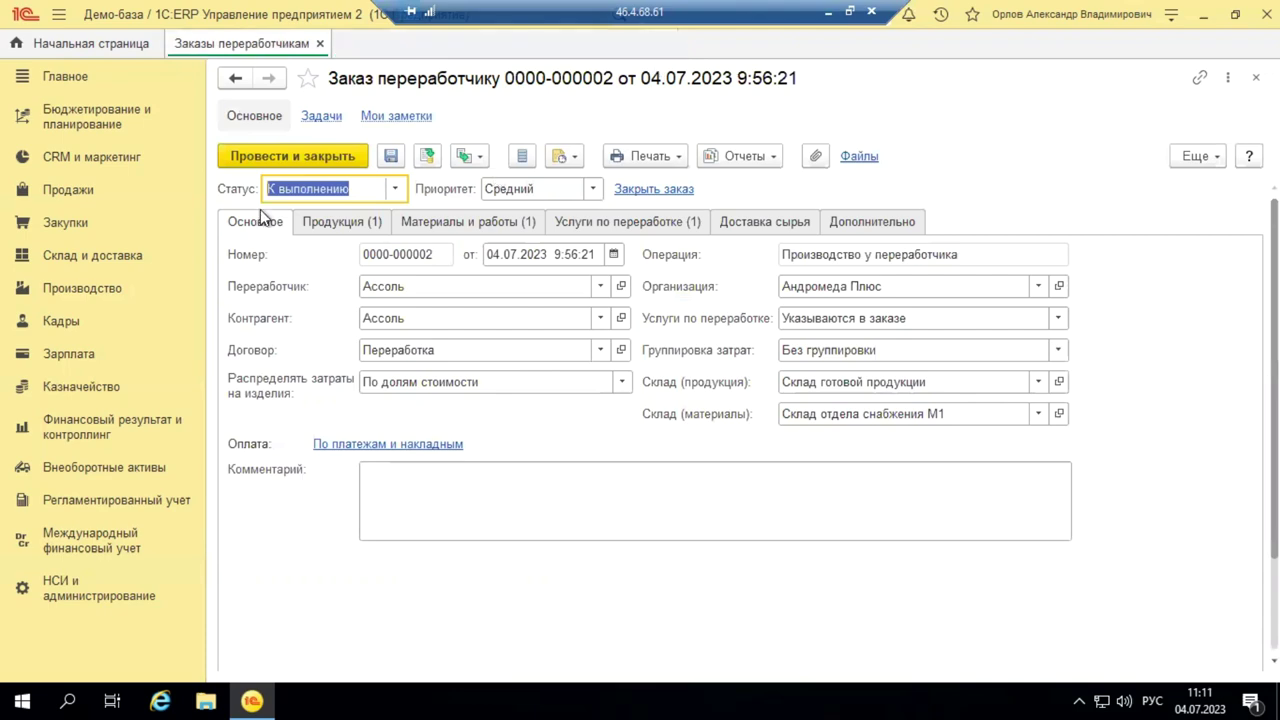
Step: Create a new order to a processor and set Ассоль as the Переработчик
click(274, 198)
click(272, 219)
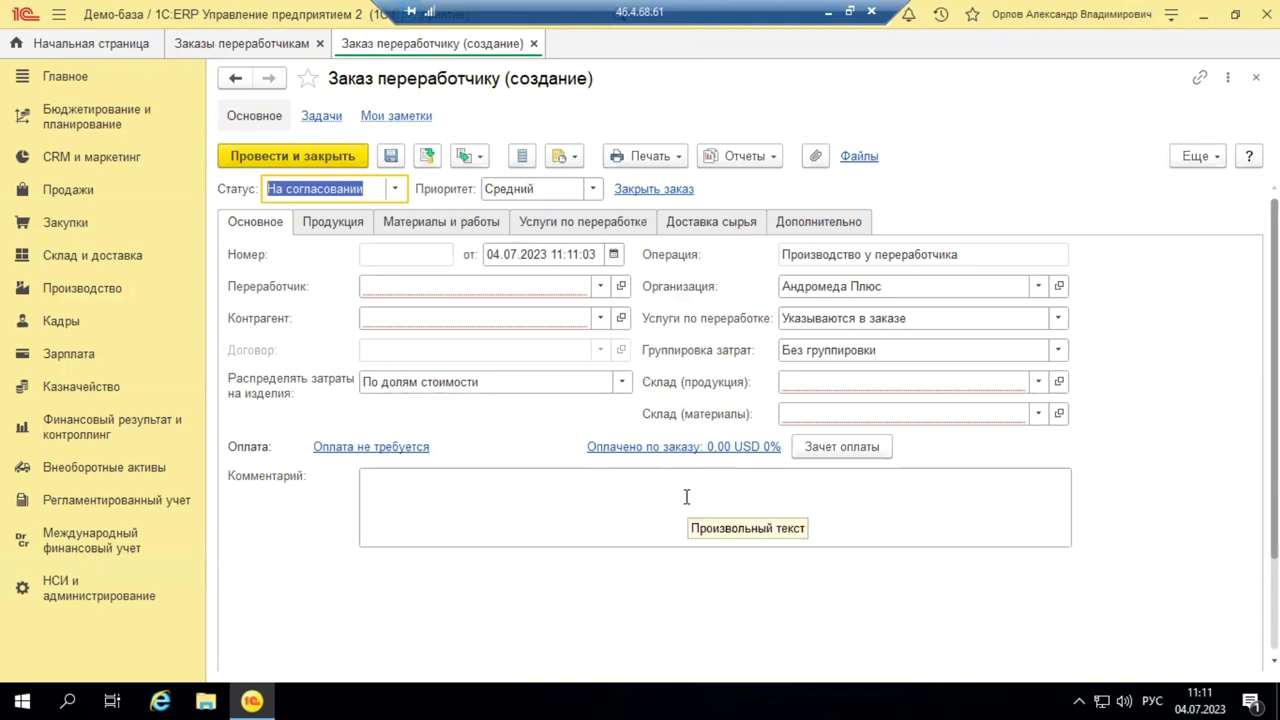
click(442, 286)
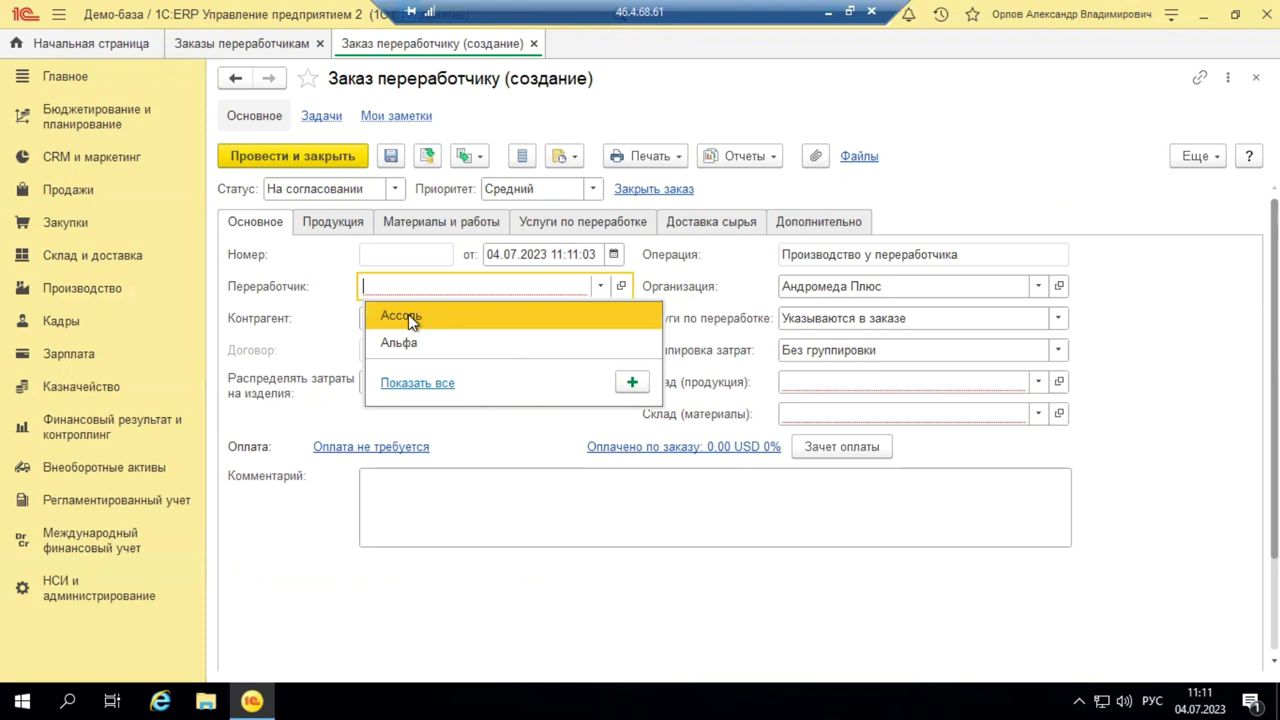
click(408, 314)
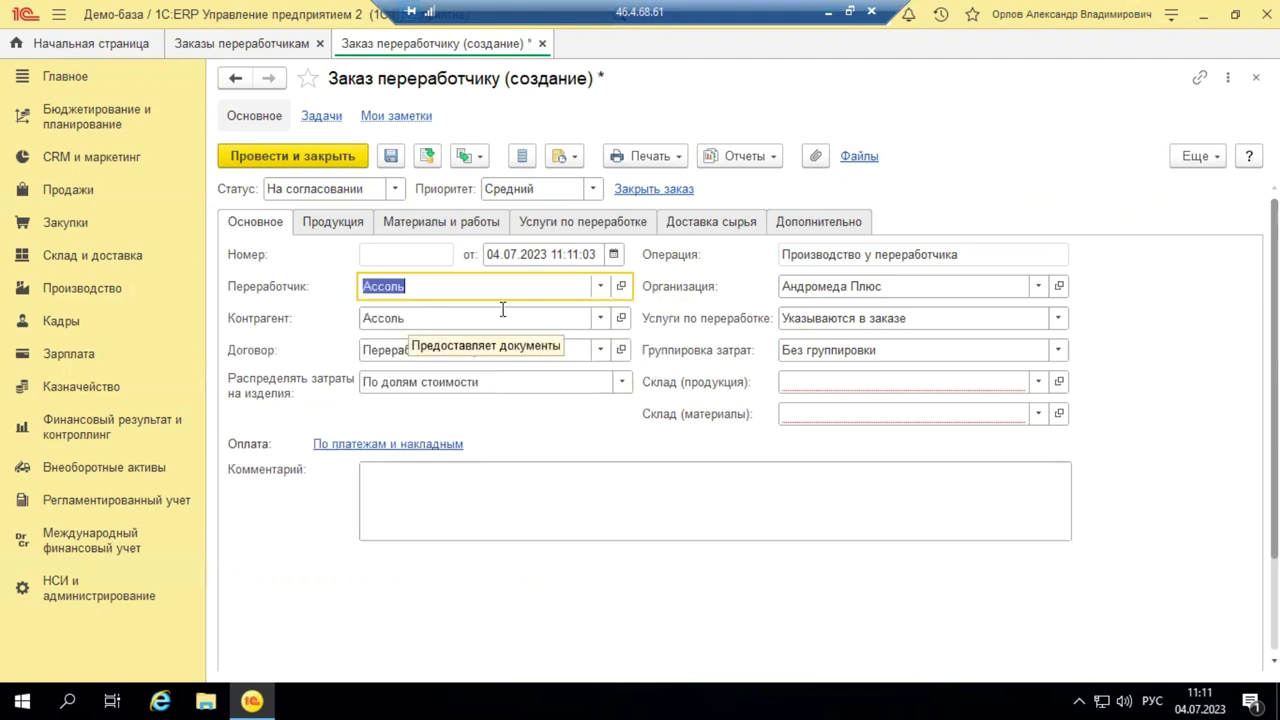
Step: Select the USD contract «Переработка на стороне» for the order from the full contract list
click(600, 350)
click(425, 478)
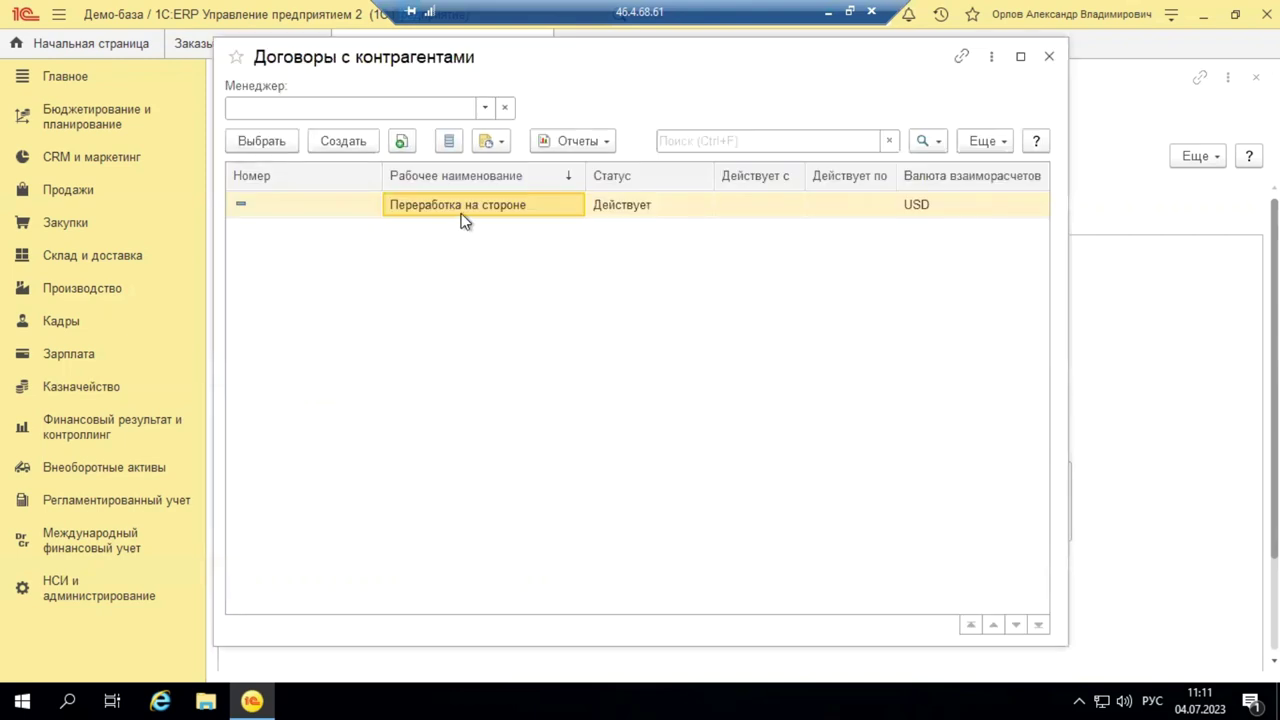
click(932, 209)
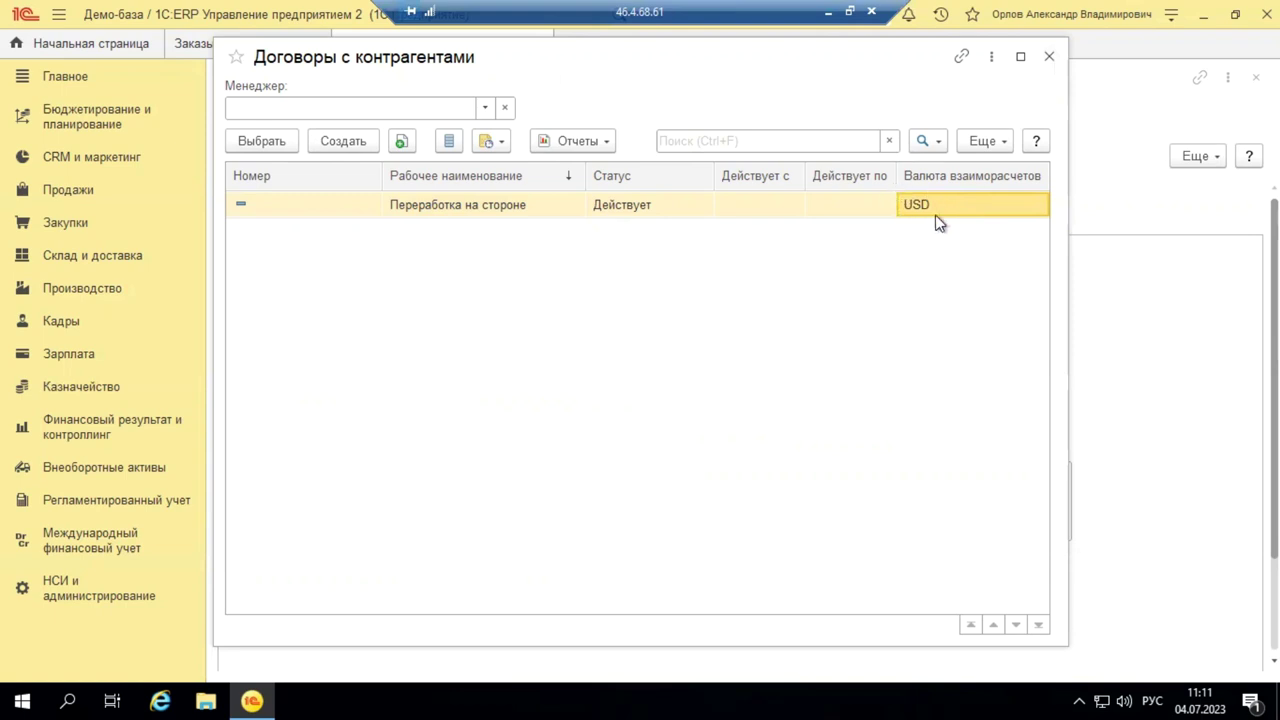
double_click(499, 206)
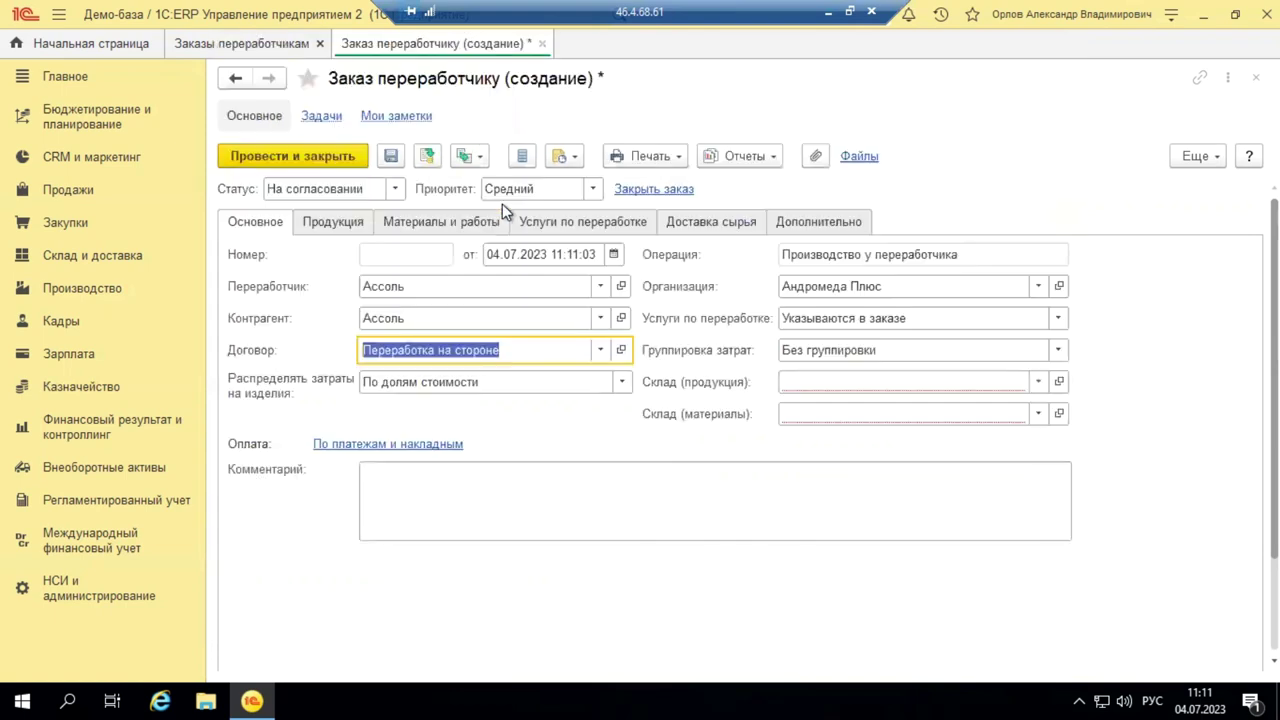
Step: Set the order's currency to RUB in its additional details
click(851, 224)
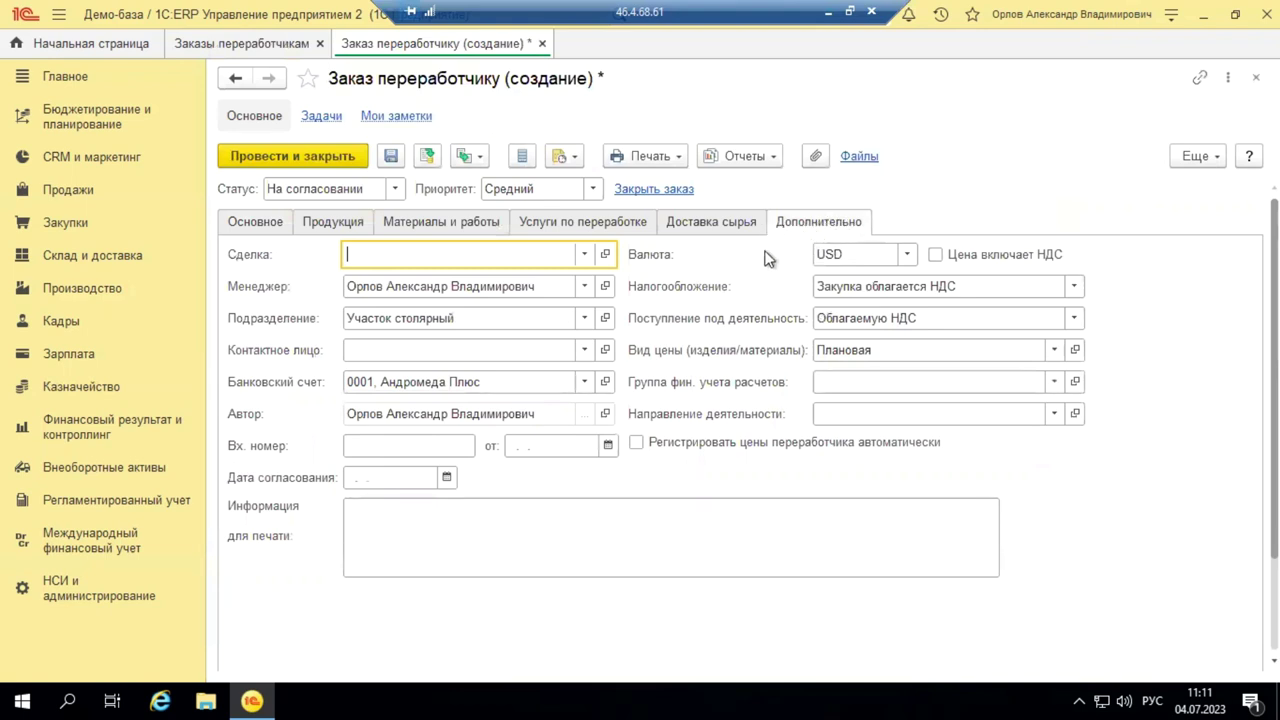
click(907, 254)
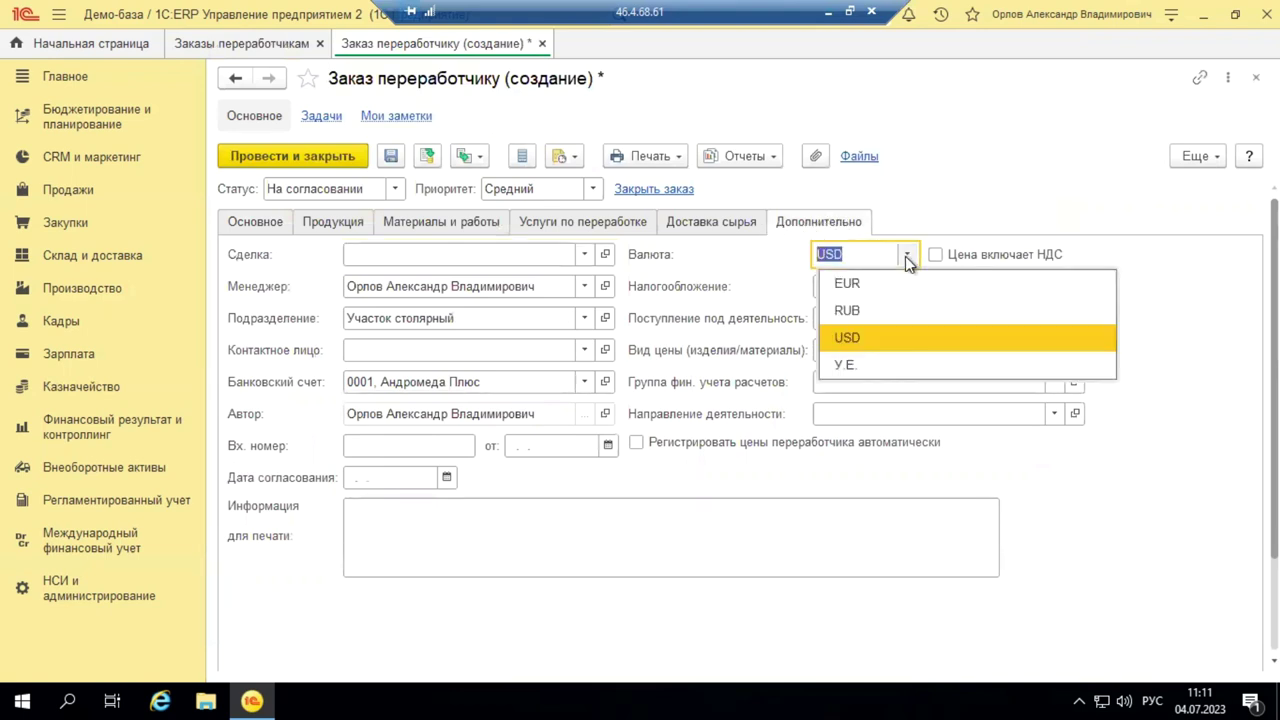
click(850, 312)
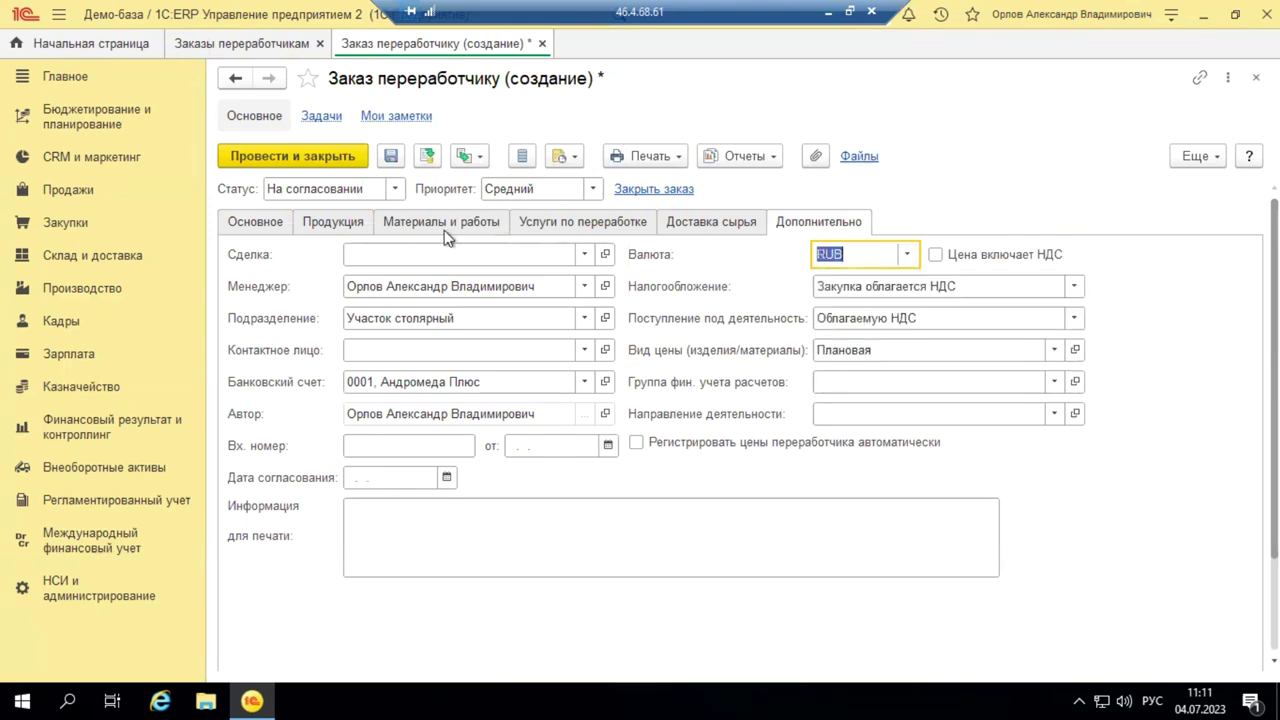
Step: Open the card of the order's RUB contract «Переработка» from the contract list
click(277, 224)
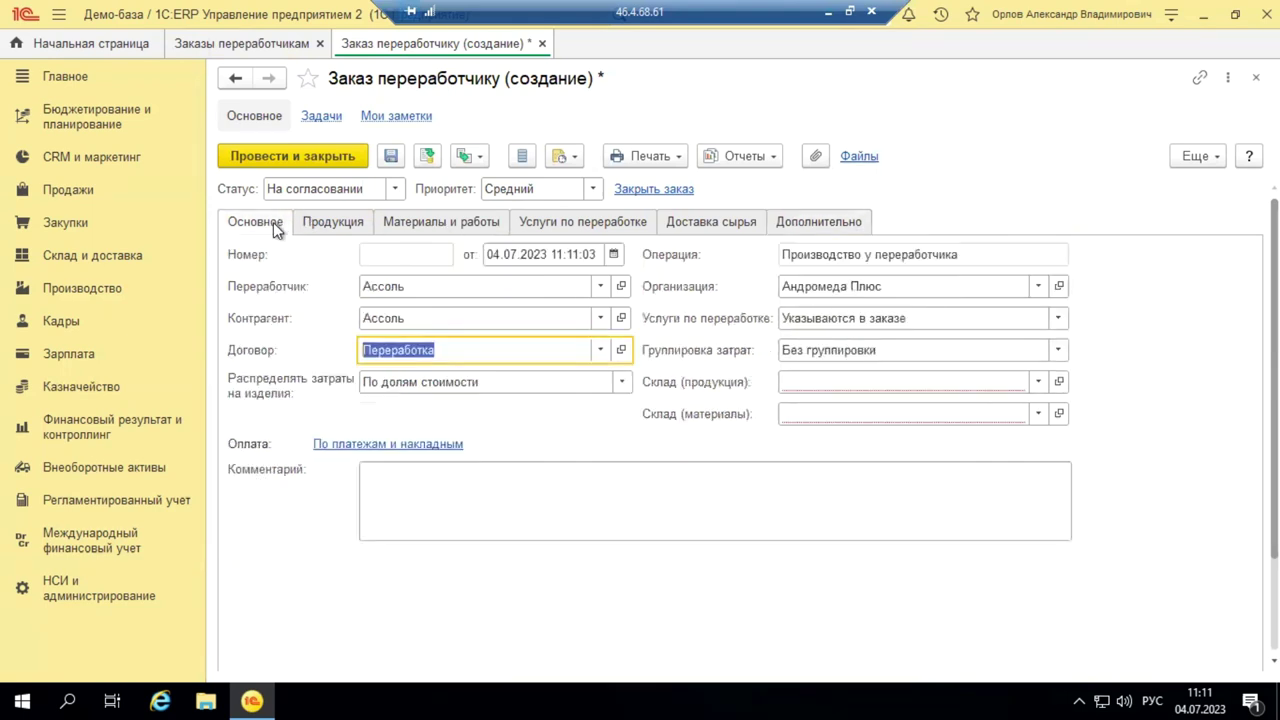
click(603, 351)
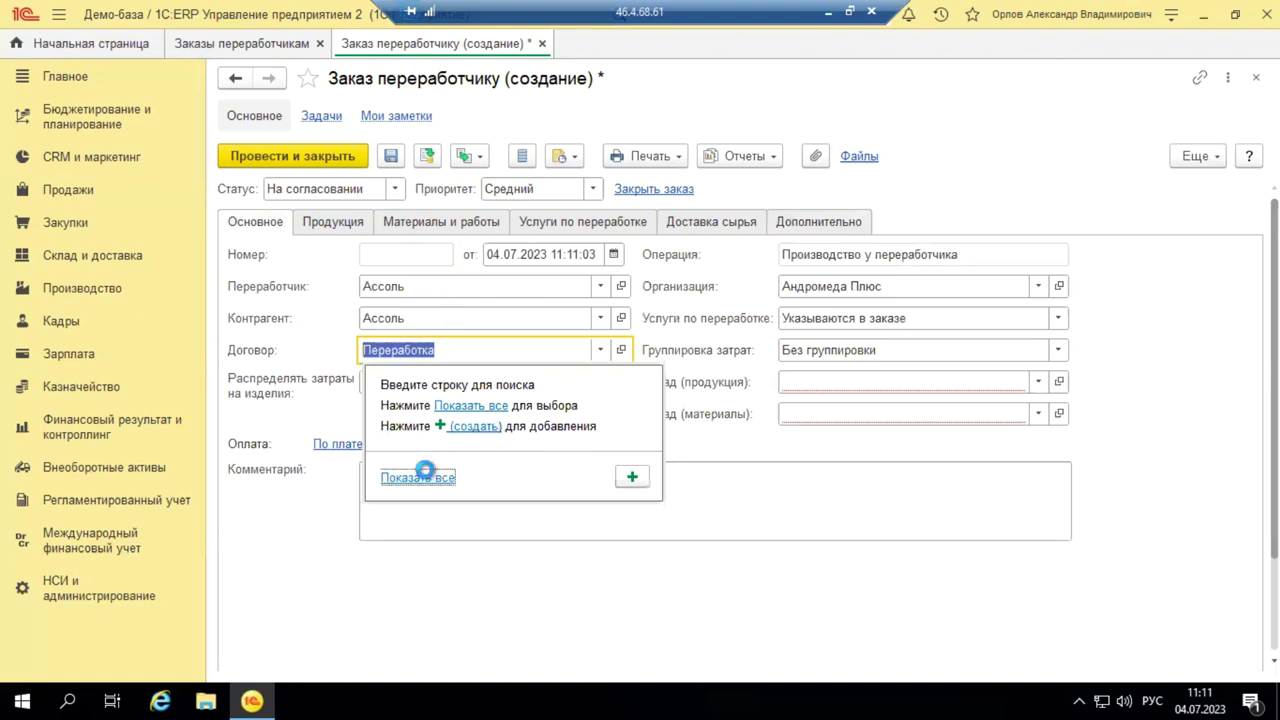
click(423, 476)
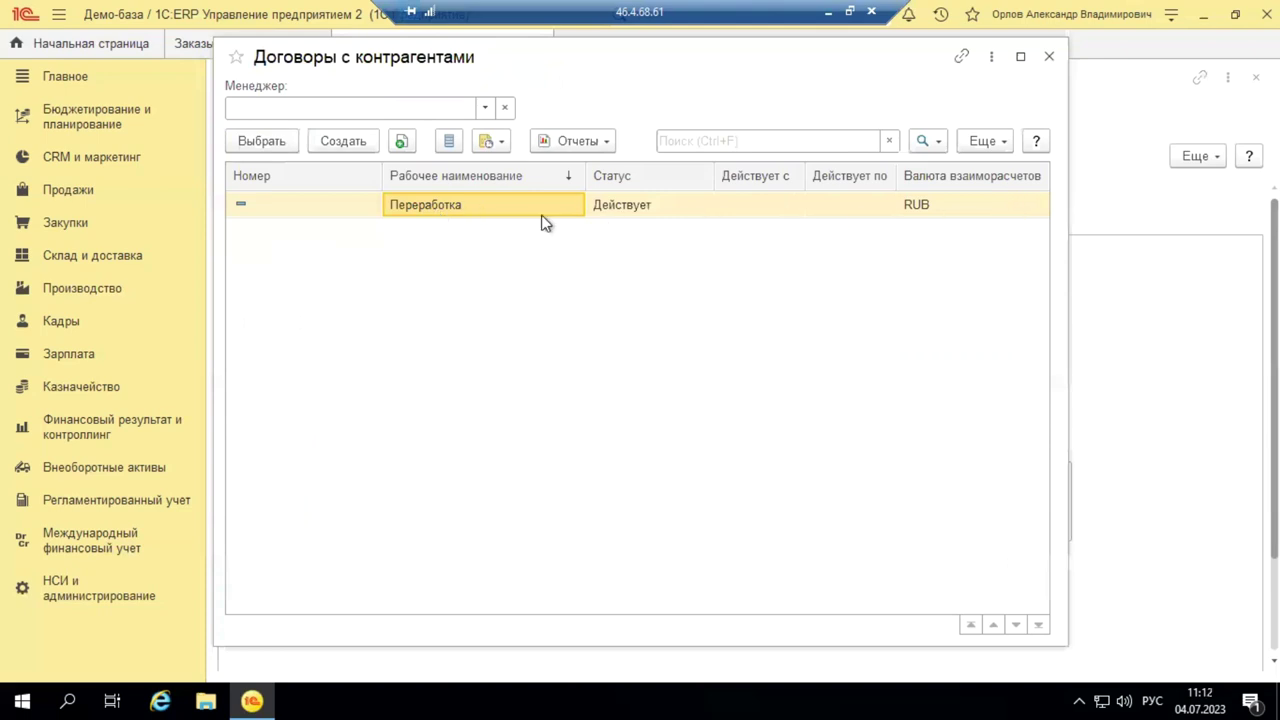
right_click(503, 208)
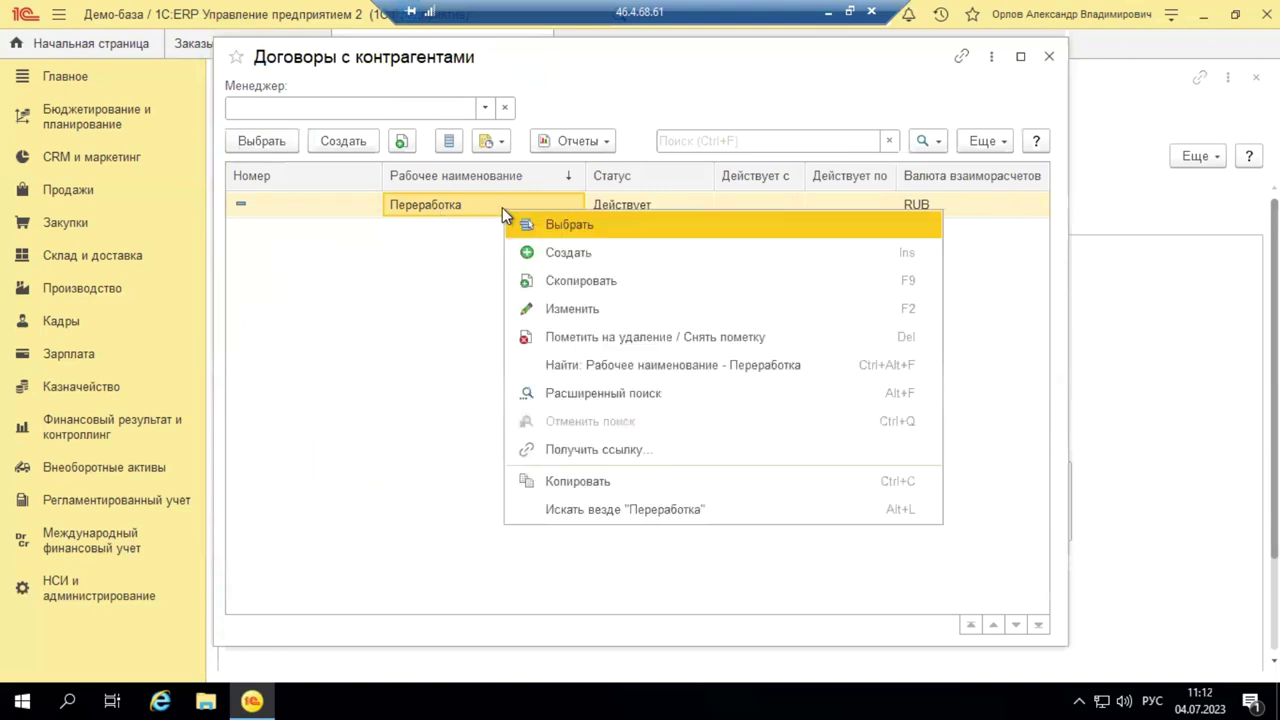
click(562, 310)
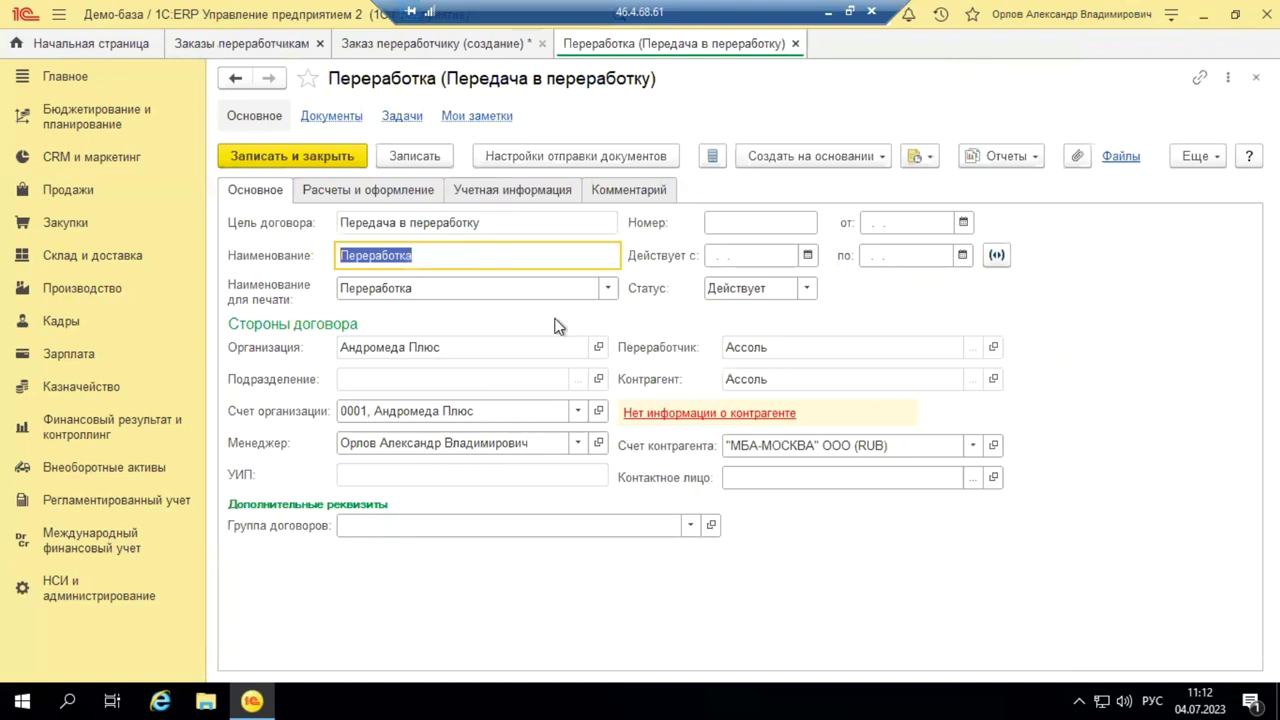
Step: Examine the contract's purpose, settlement and VAT settings, available VAT rates for payments, accounting information and comment
click(352, 222)
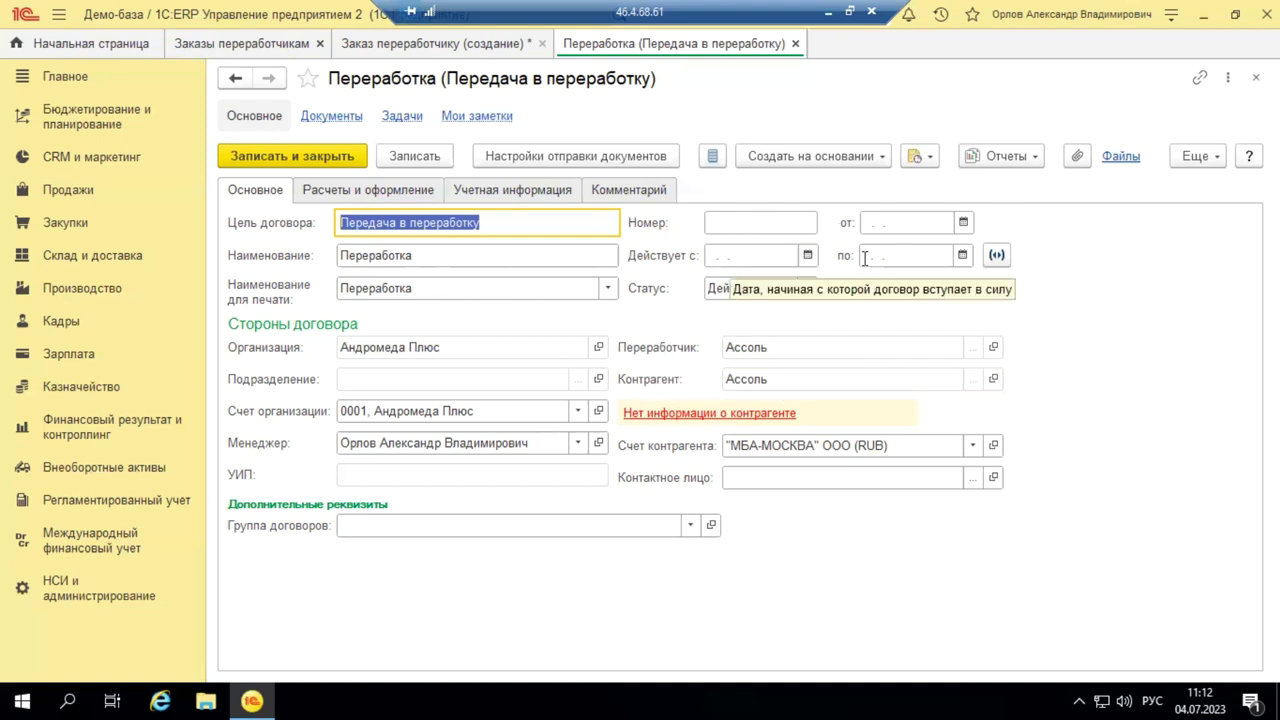
click(423, 194)
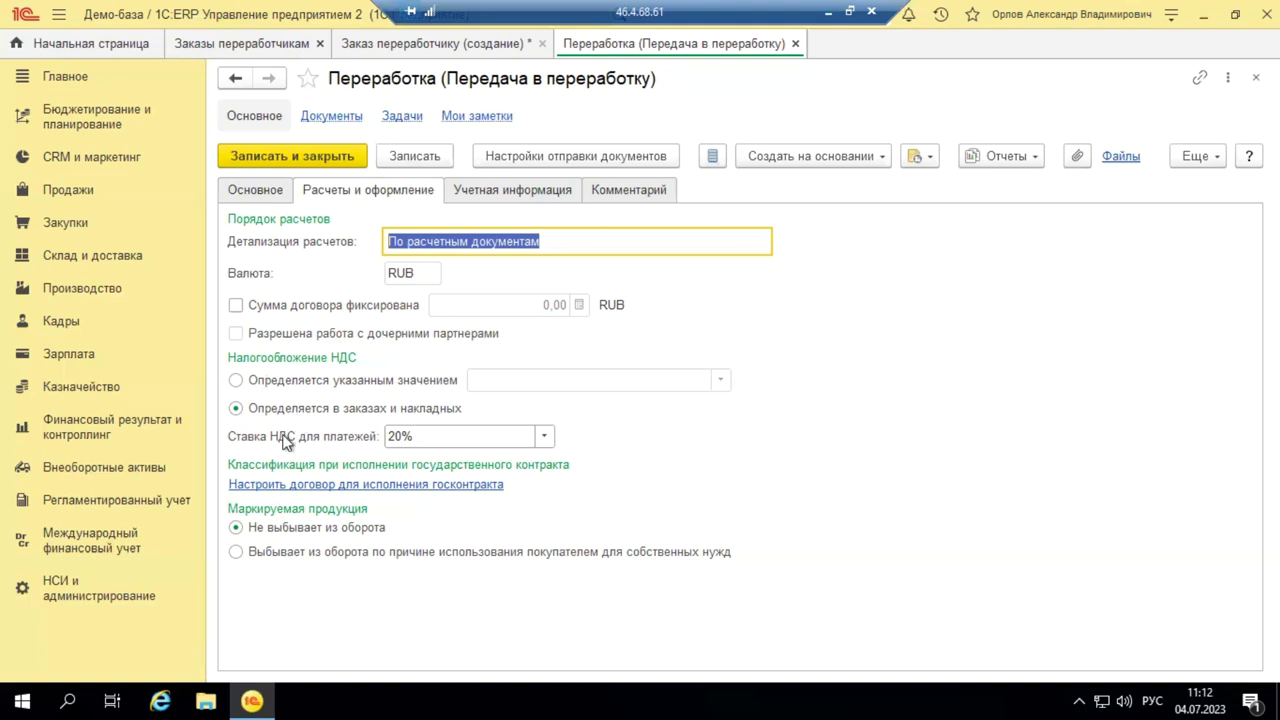
click(543, 438)
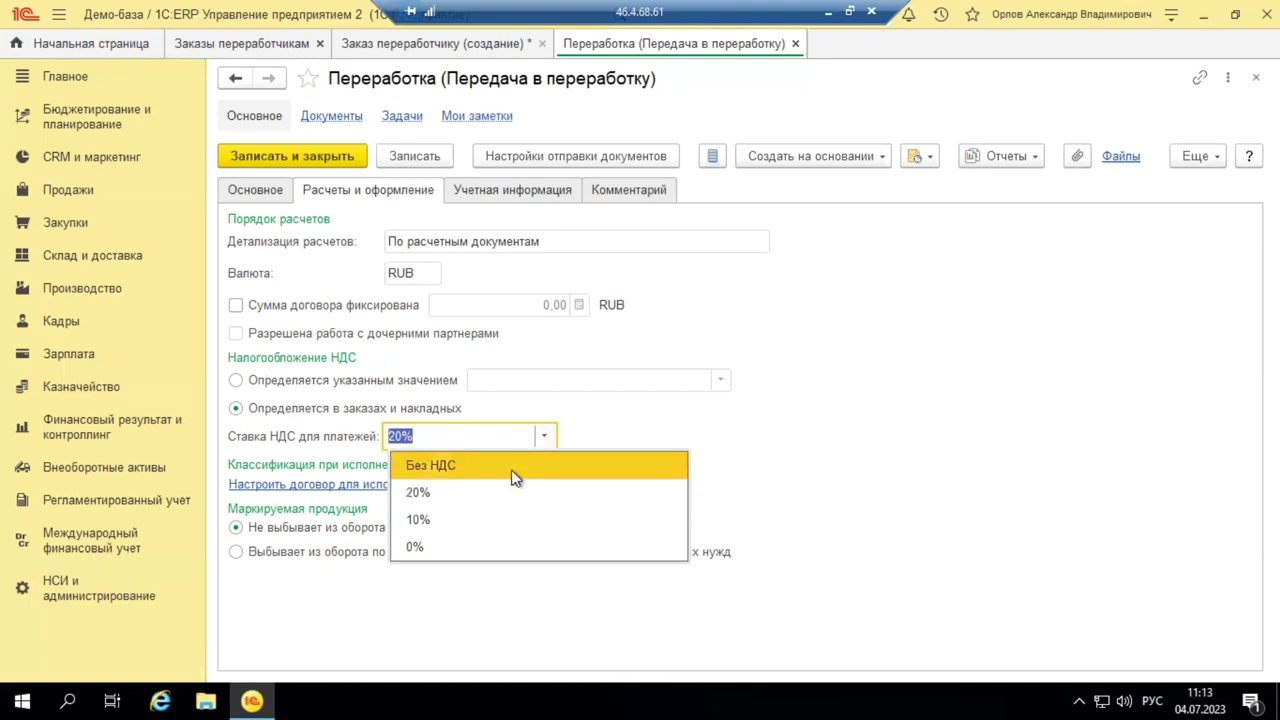
click(665, 418)
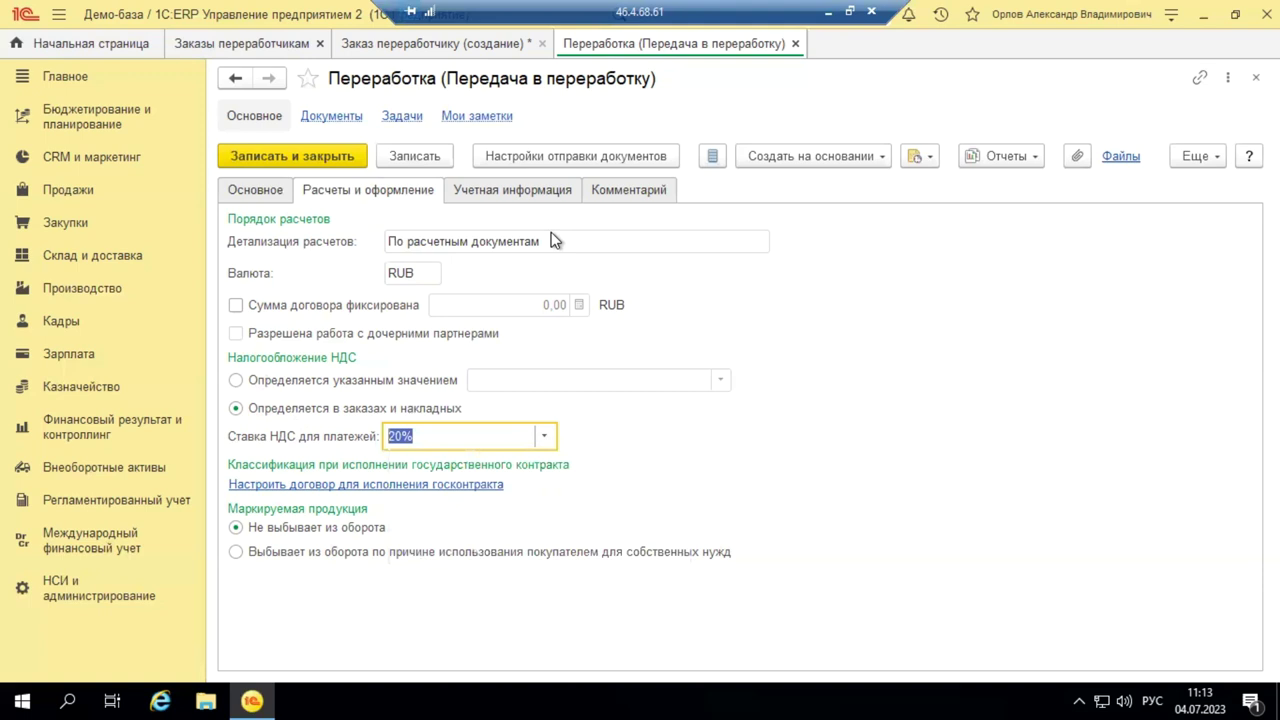
click(527, 192)
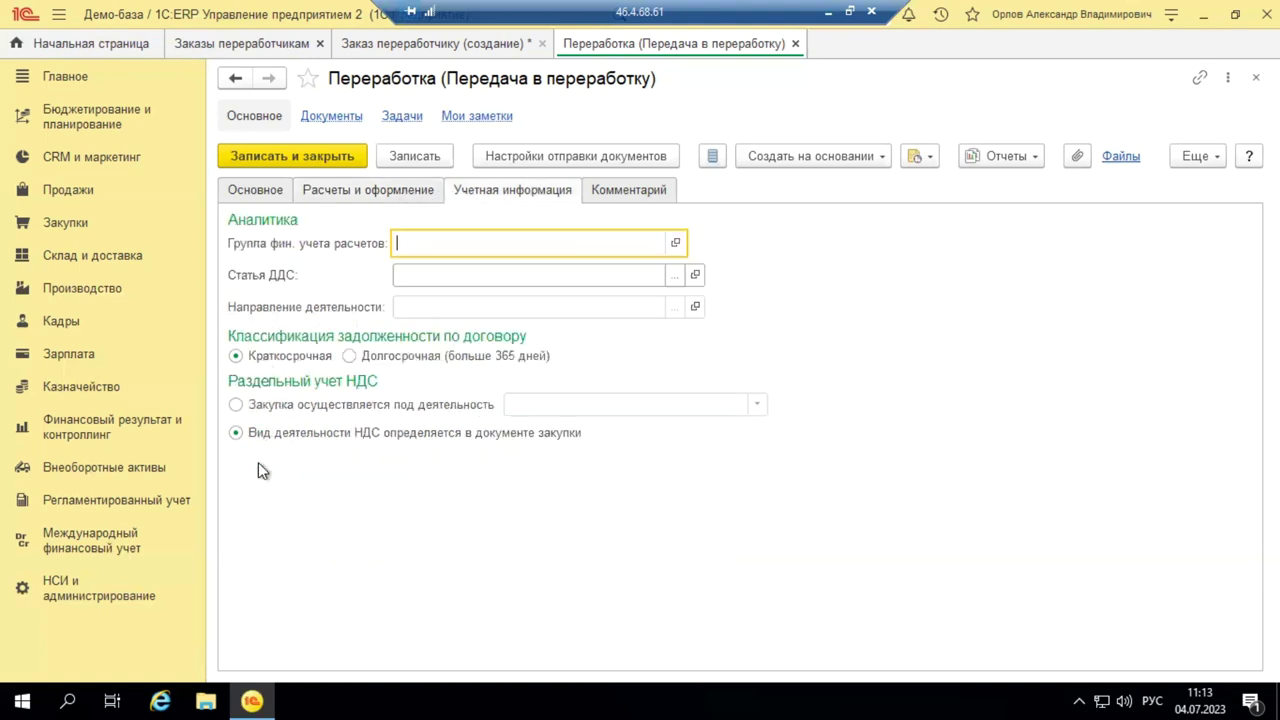
click(637, 188)
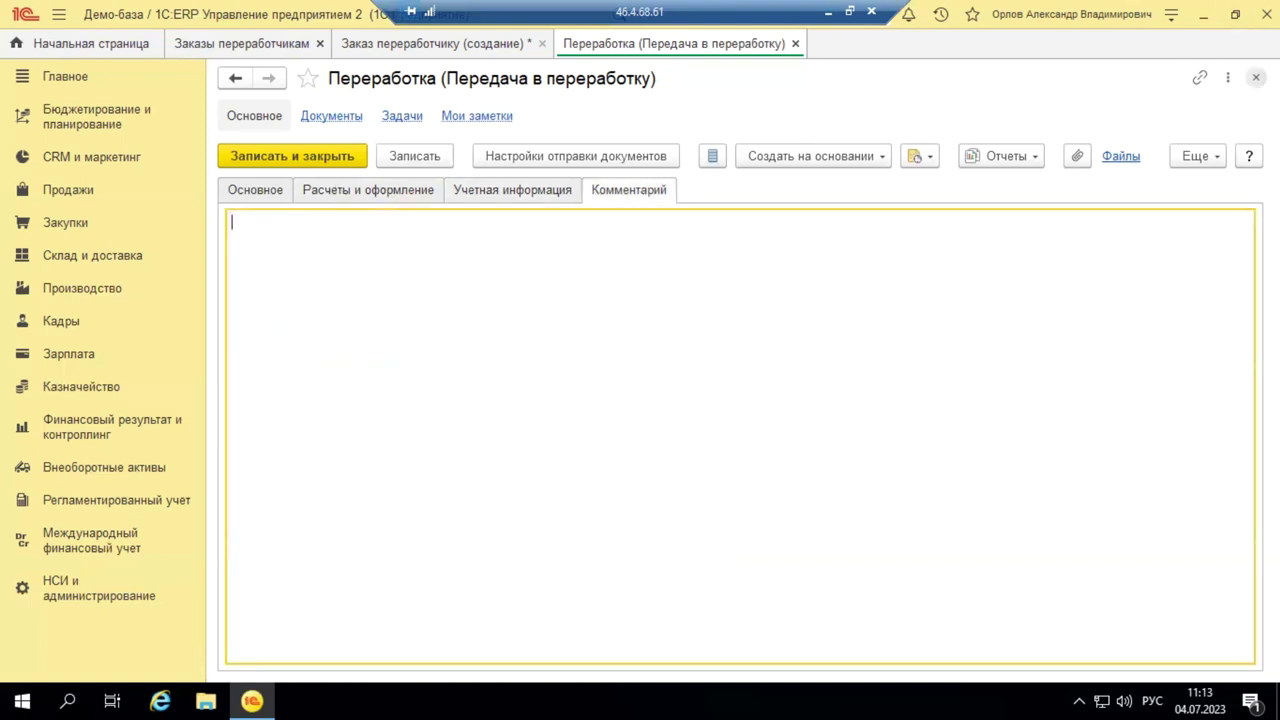
Step: Close the contract card, choose the RUB contract «Переработка» for the order, and set its product warehouse to «Склад готовой продукции»
click(1256, 77)
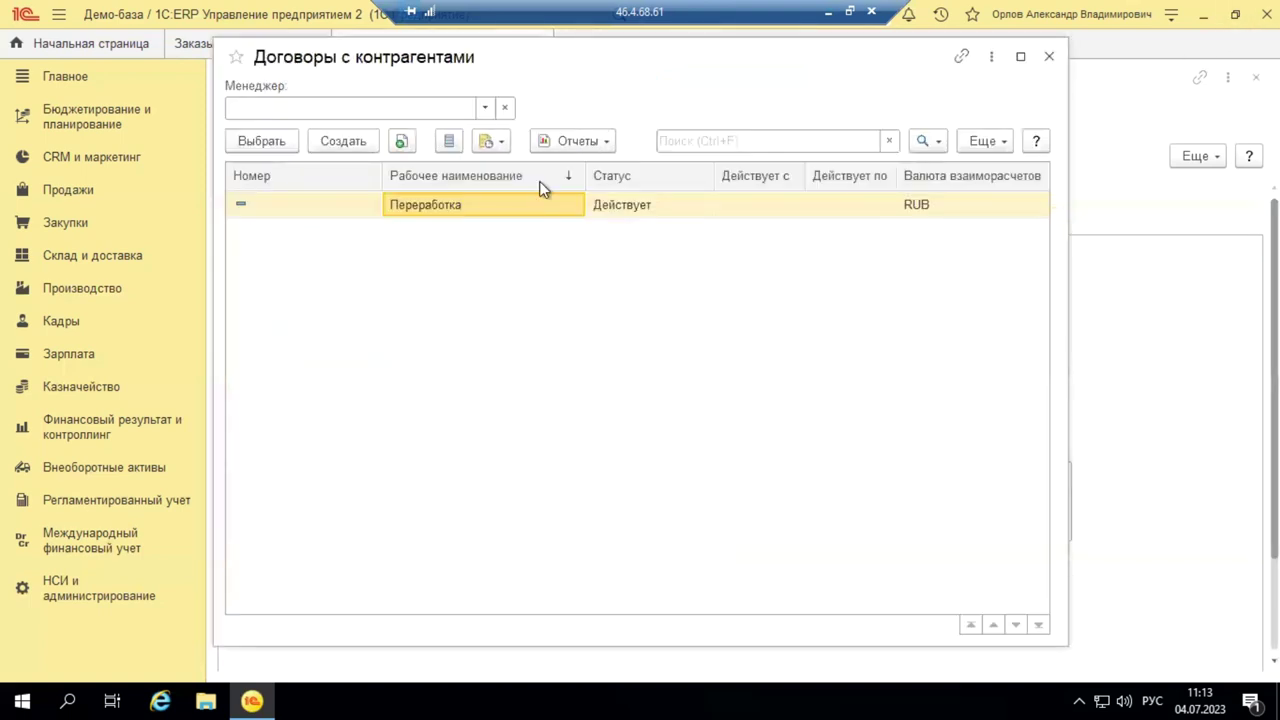
double_click(493, 210)
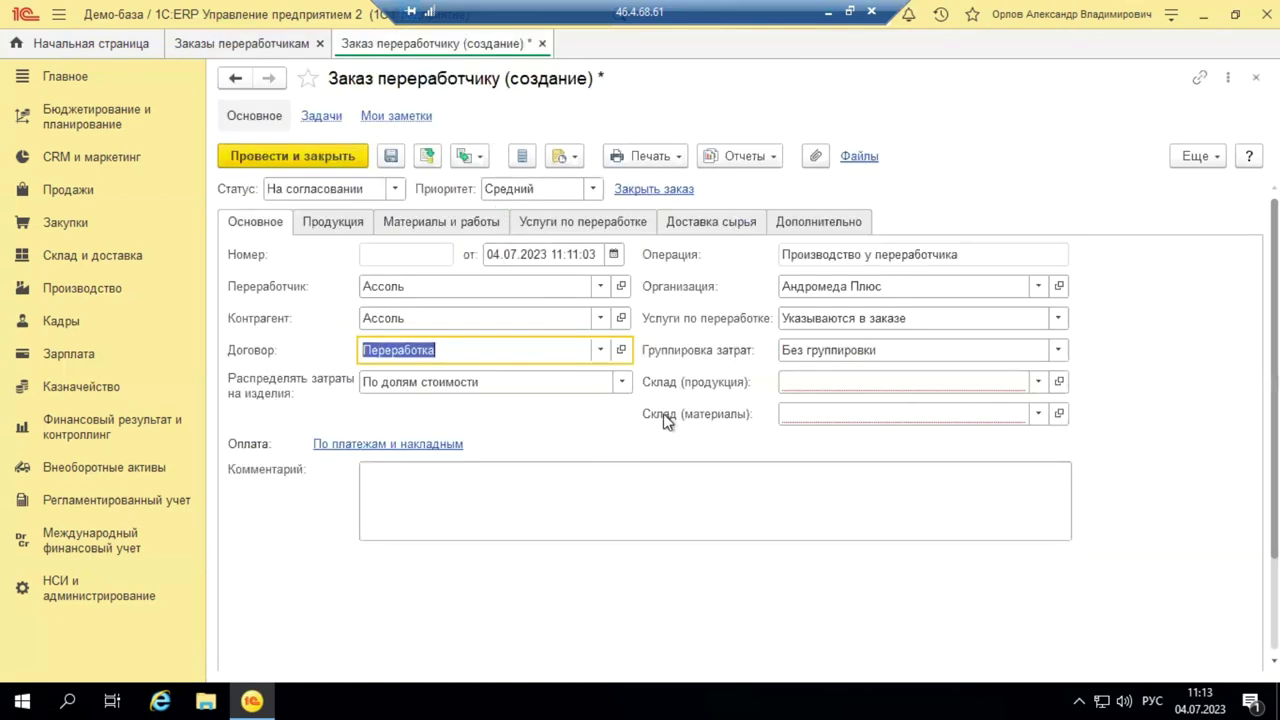
click(1040, 383)
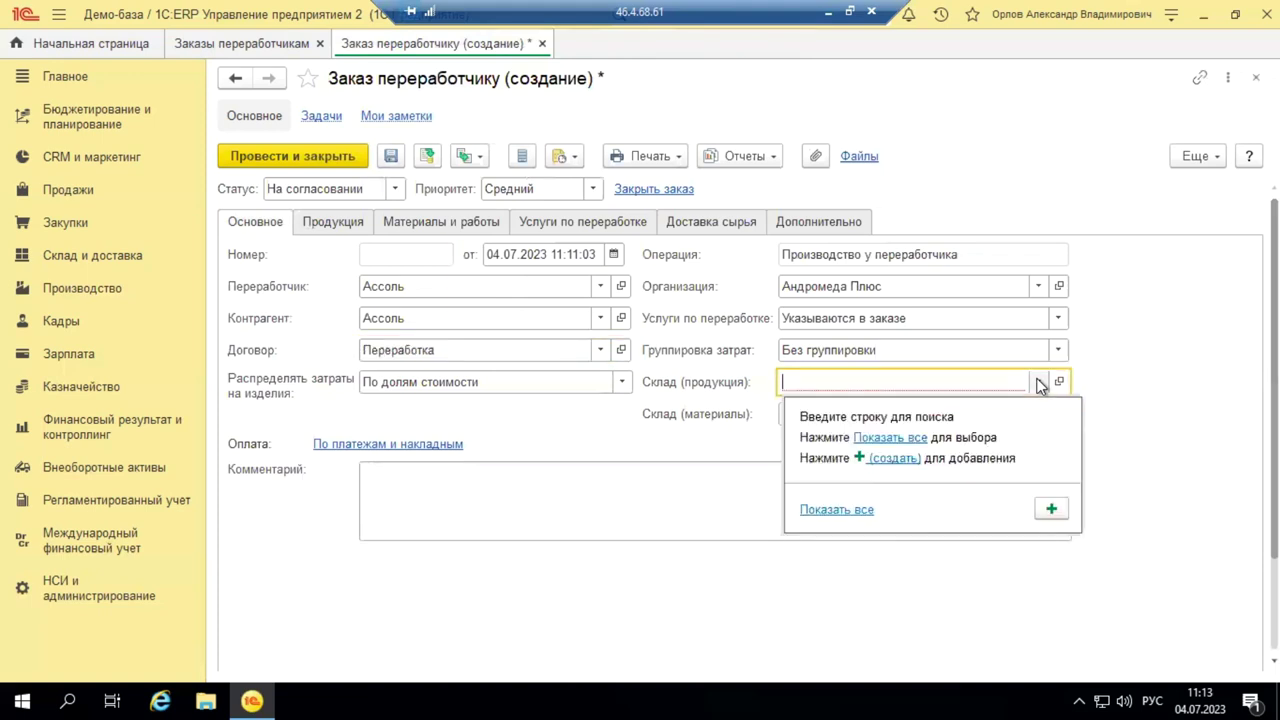
click(810, 510)
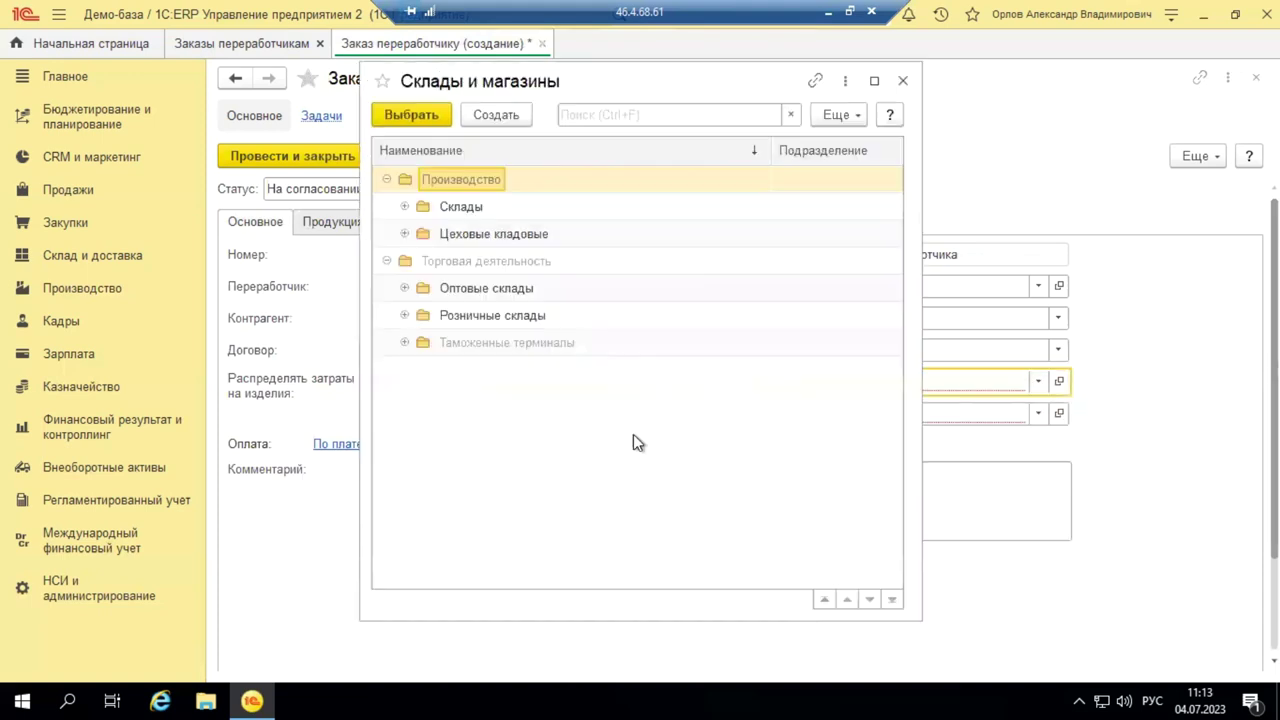
click(404, 207)
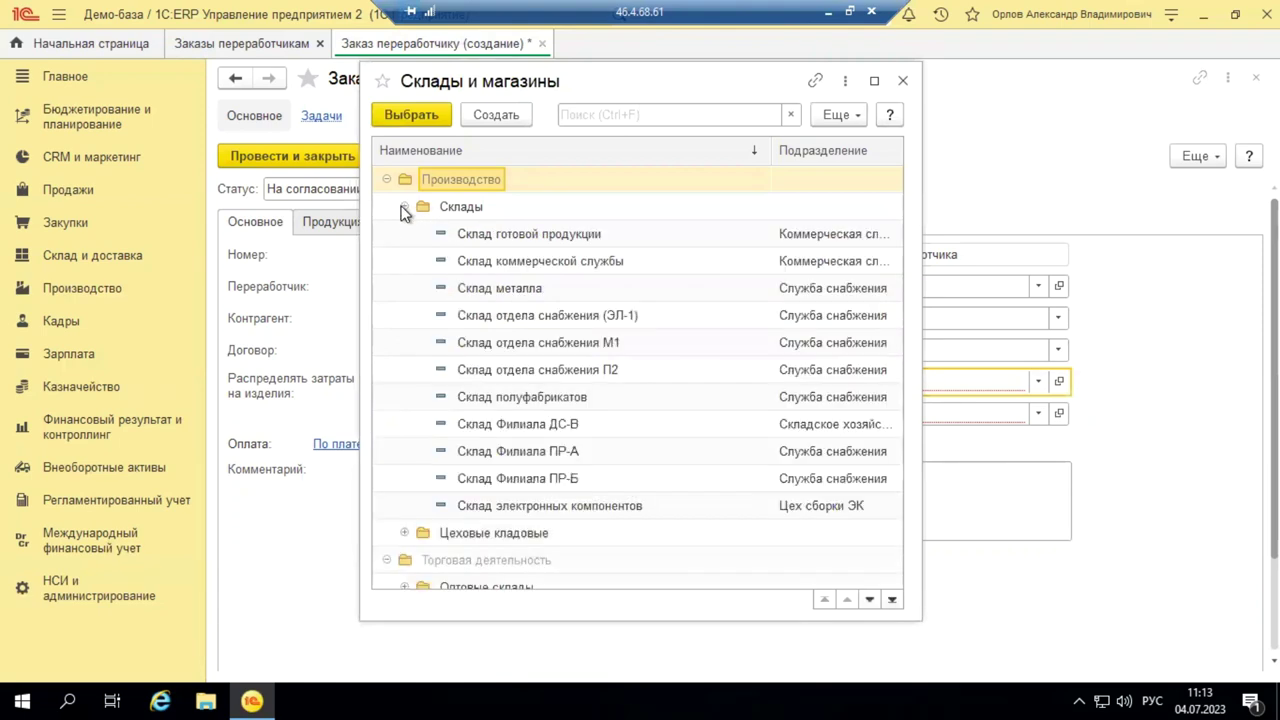
click(508, 238)
click(420, 116)
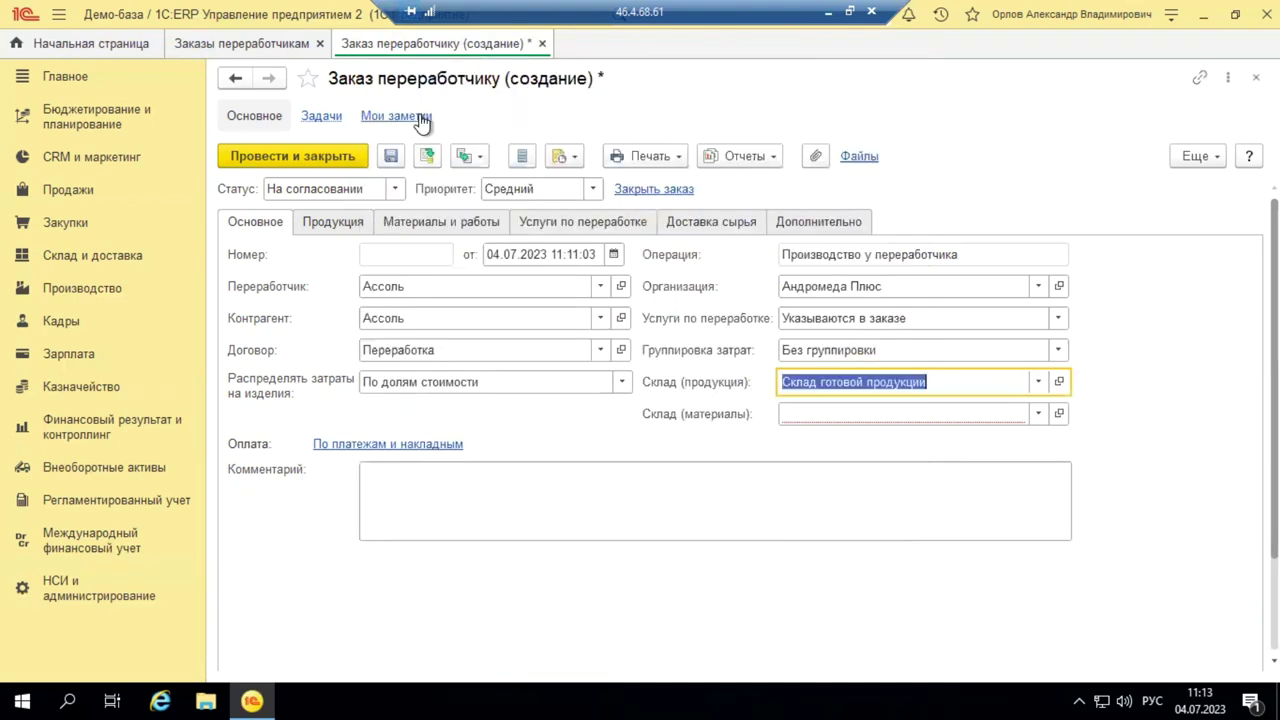
Step: Set the order's materials warehouse to «Склад отдела снабжения М1» from the production warehouses
click(836, 413)
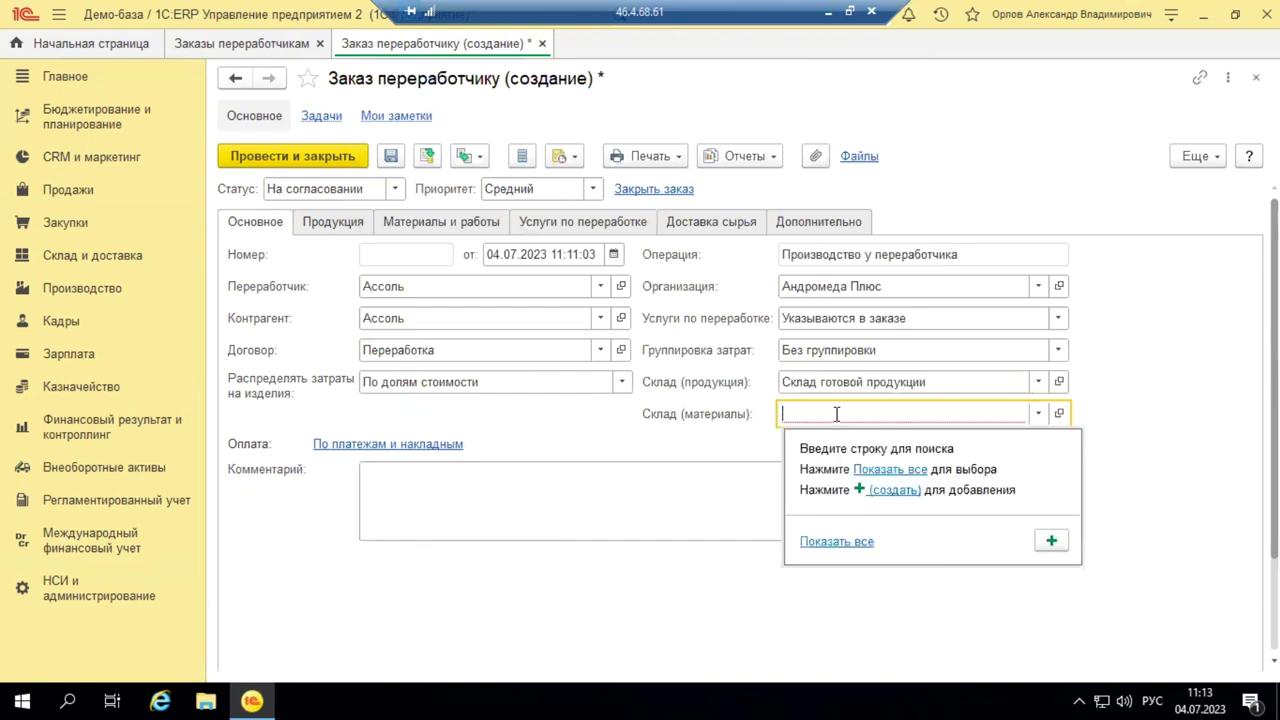
click(847, 541)
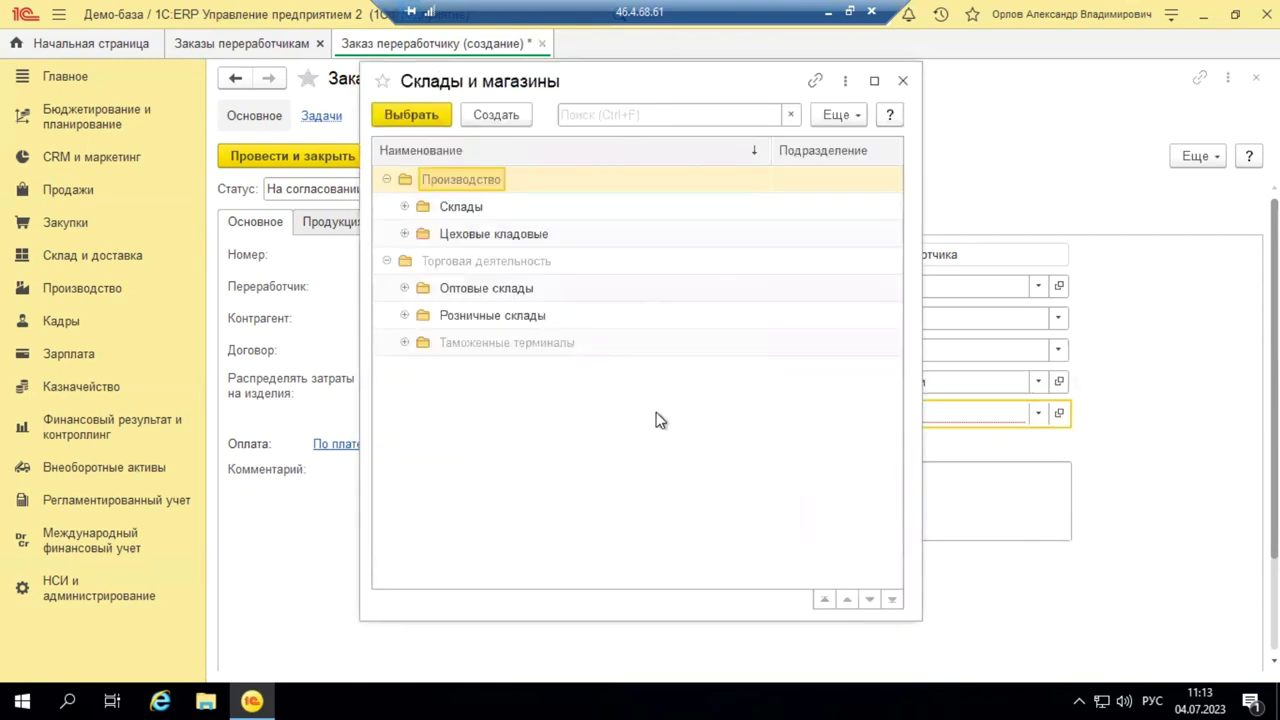
click(405, 207)
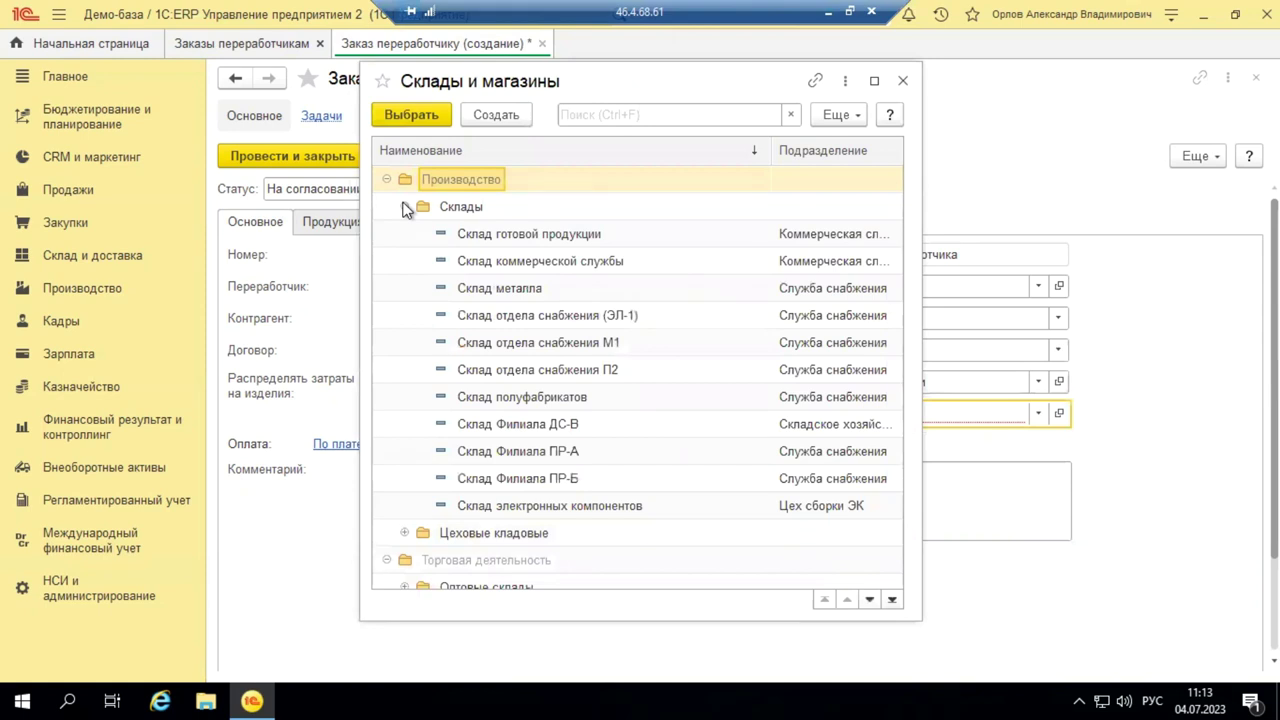
double_click(508, 343)
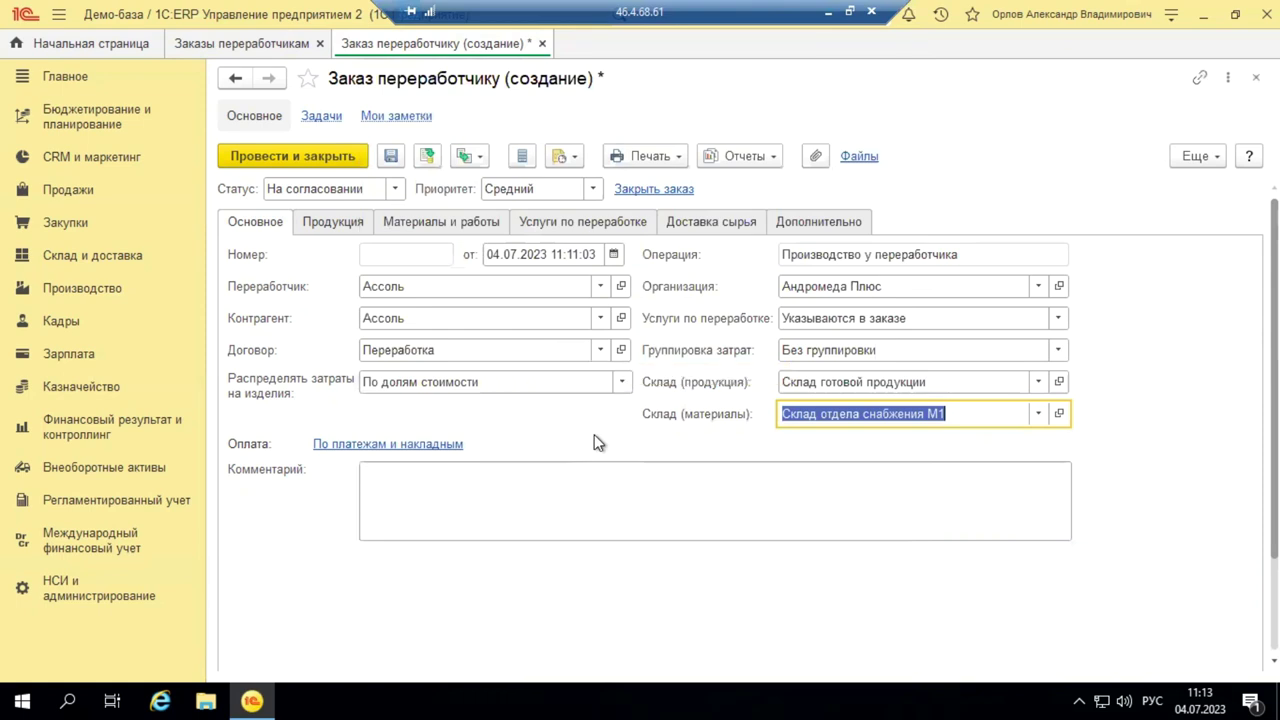
Step: Add the item «_Табурет» with quantity 1 to the order's products at calculated cost
click(331, 222)
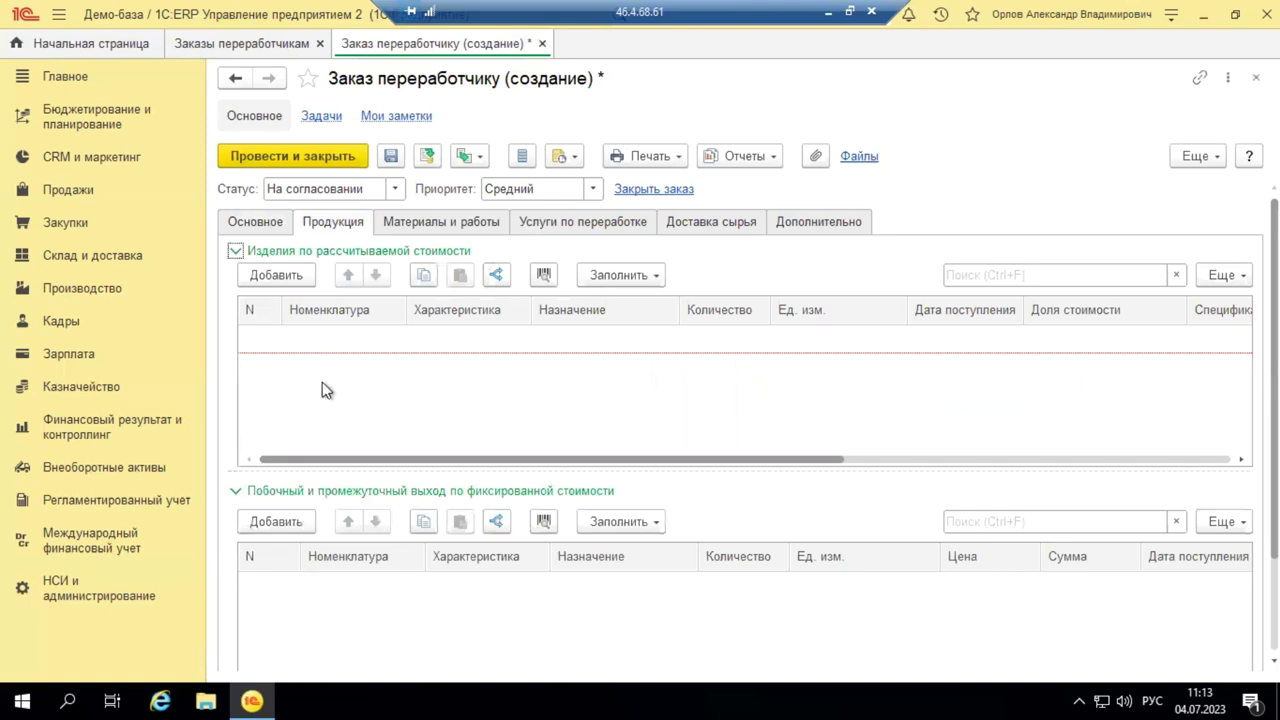
click(293, 281)
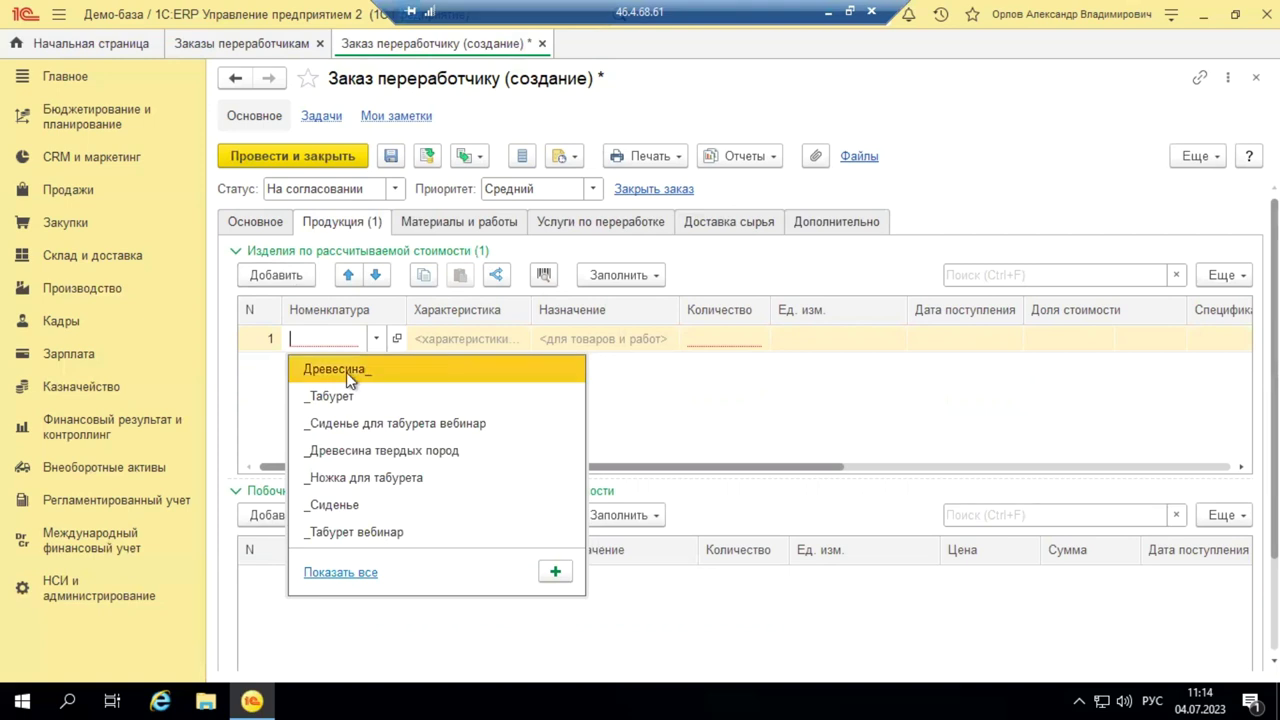
click(348, 420)
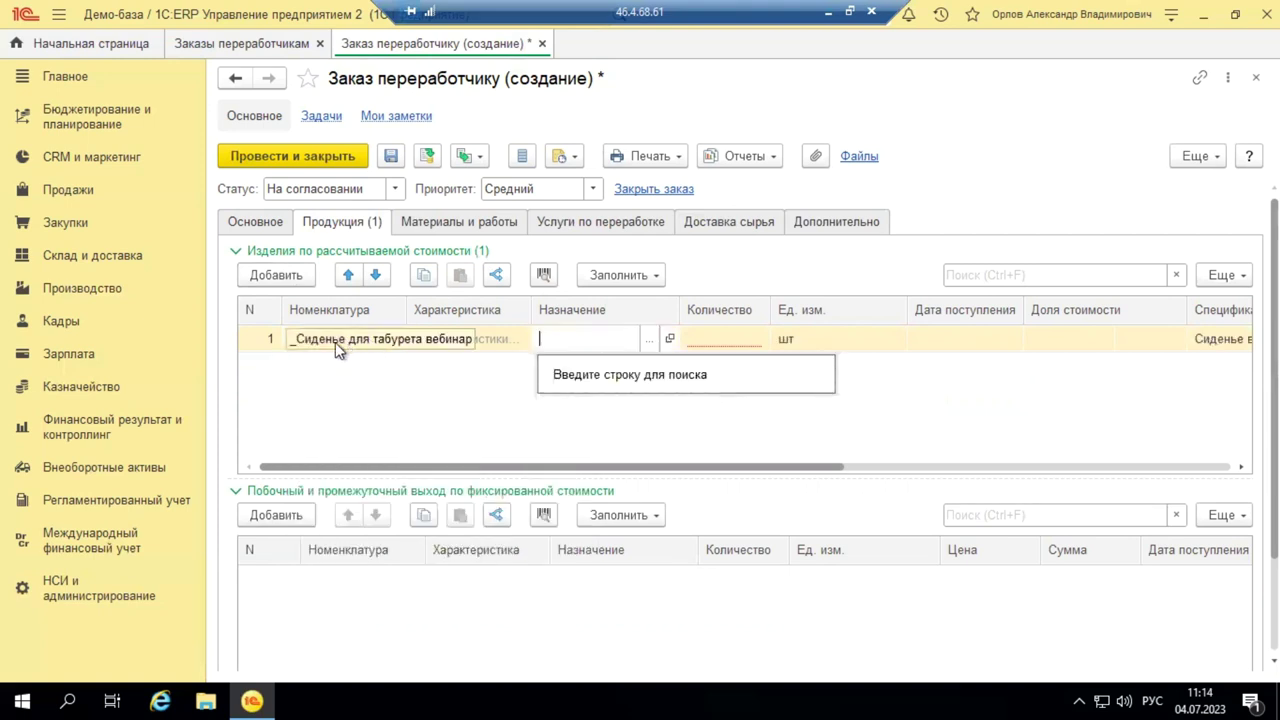
click(335, 342)
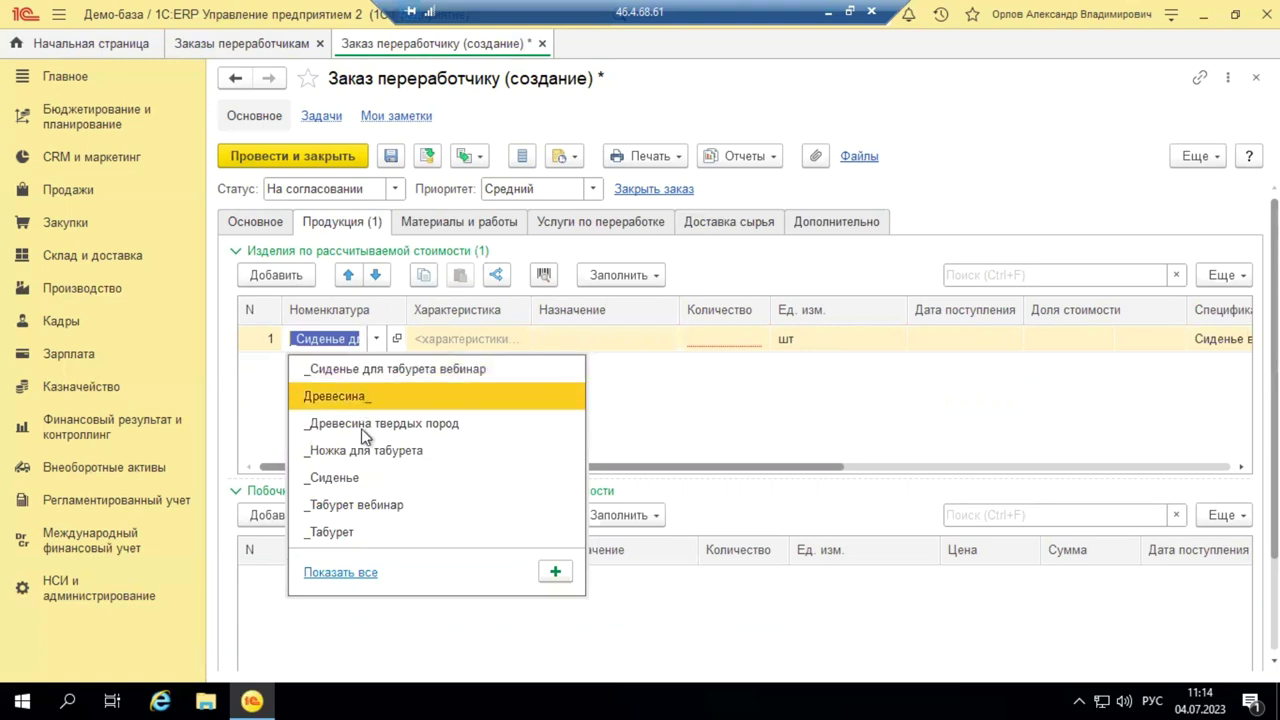
click(360, 534)
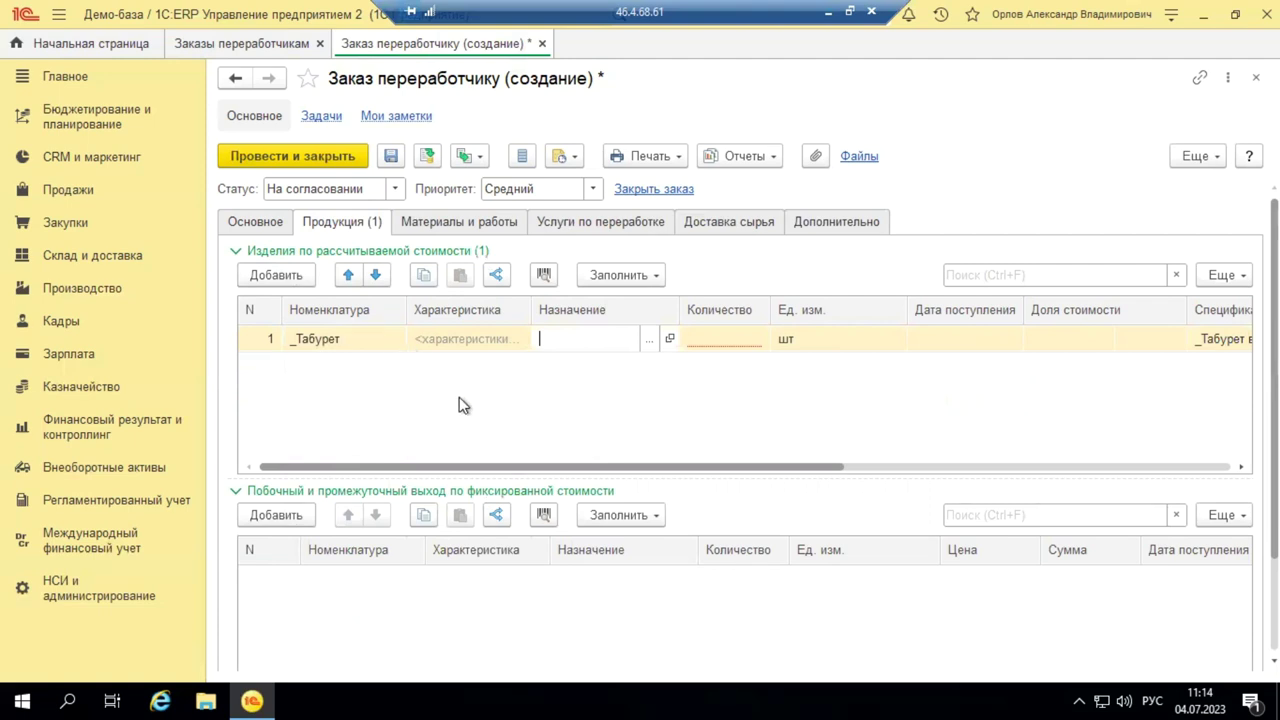
click(658, 390)
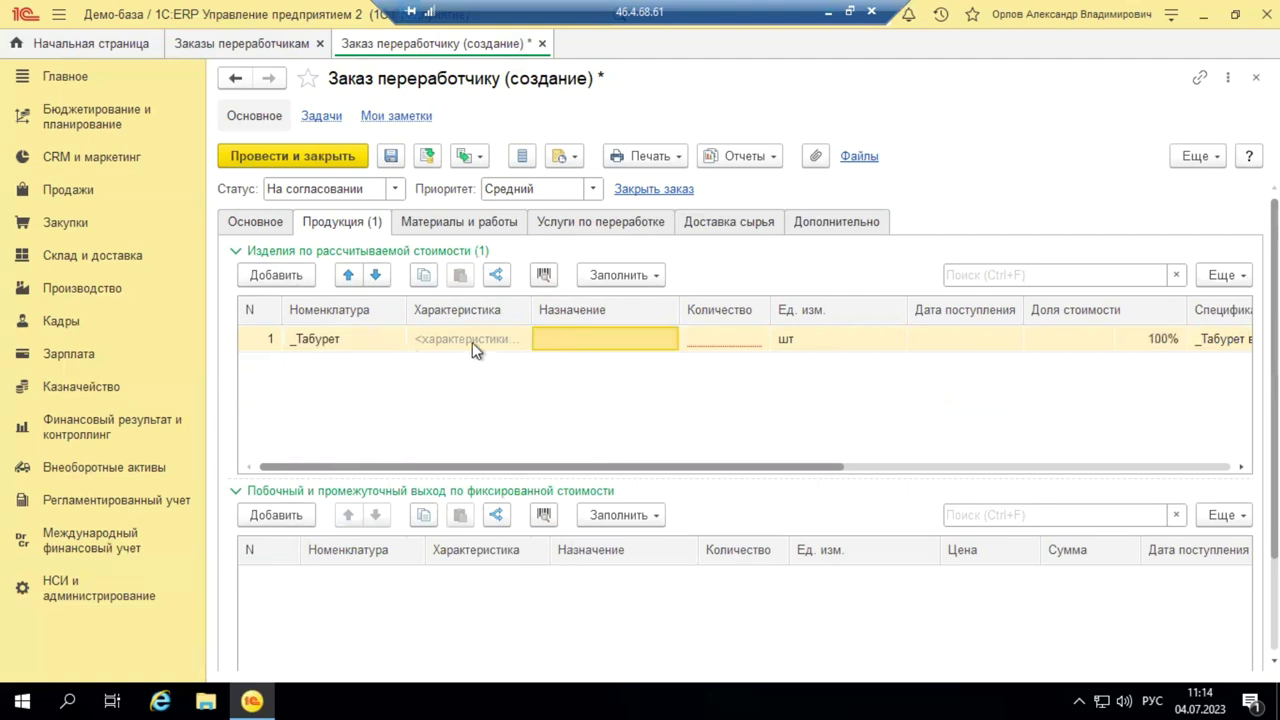
click(731, 338)
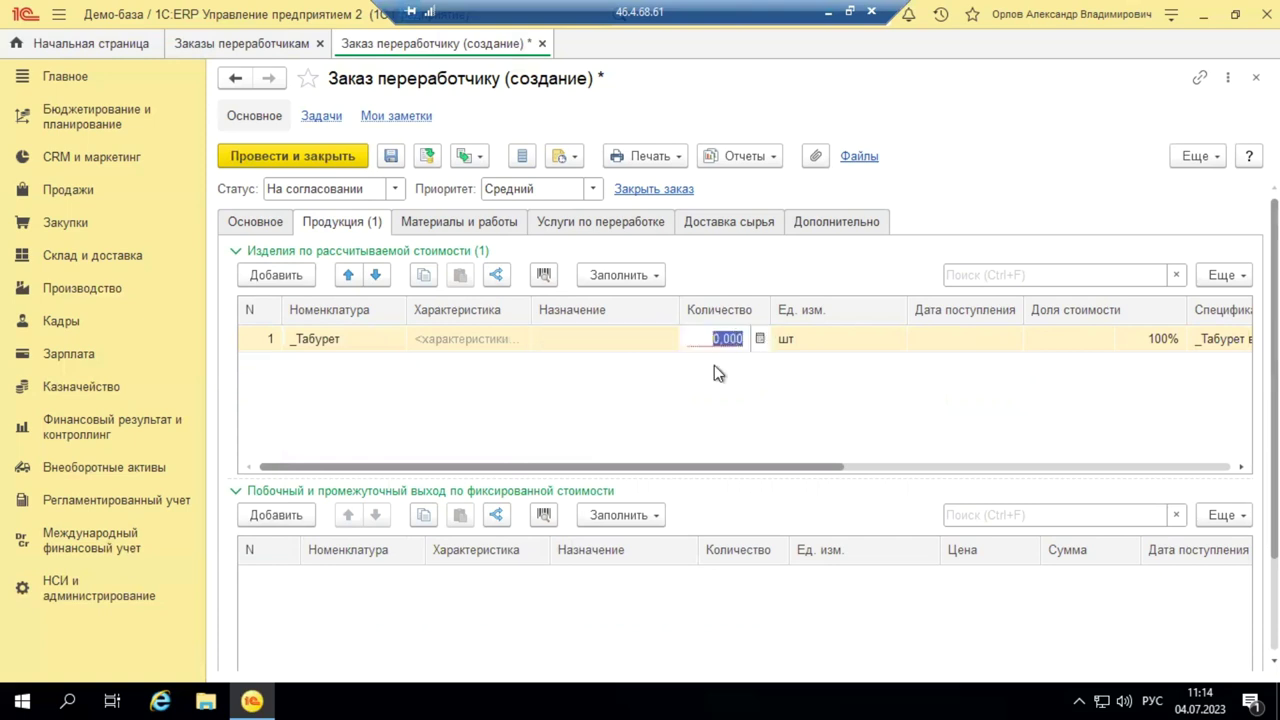
text(1)
click(714, 365)
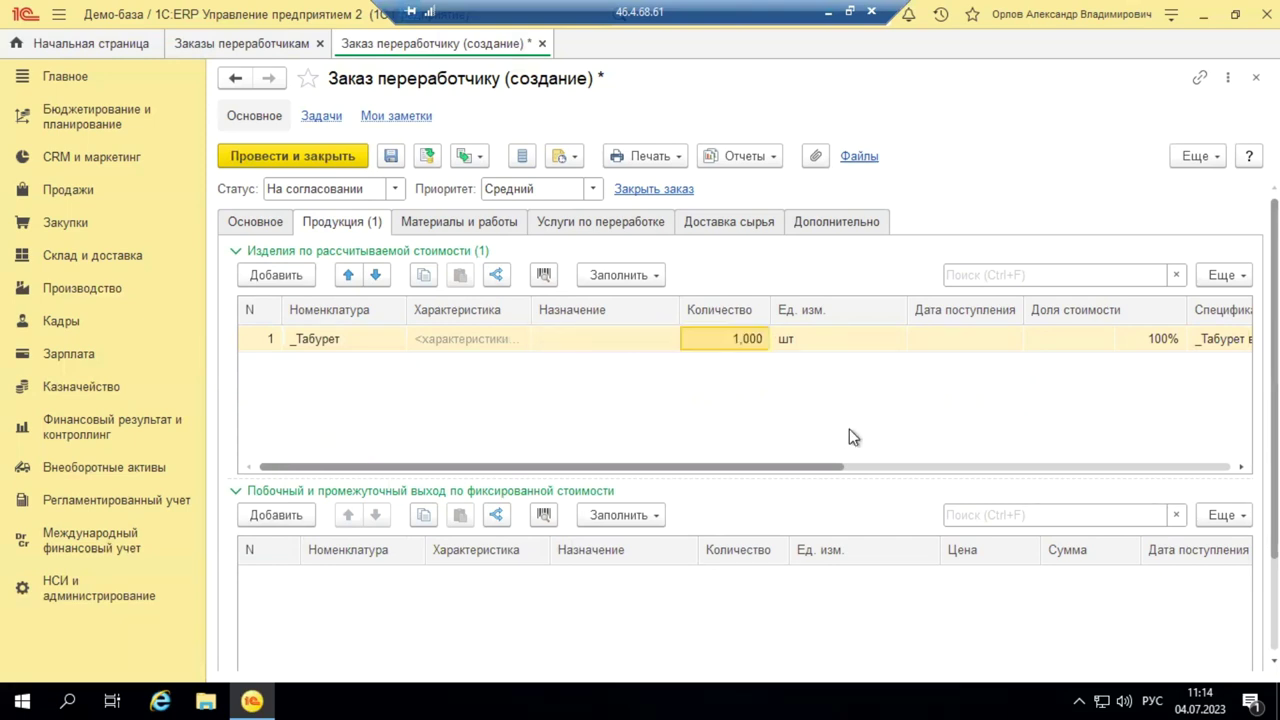
Step: Examine the product line's receipt date, cost share, specification, recipient, expense item, analytics and cancellation columns
drag(830, 472, 988, 471)
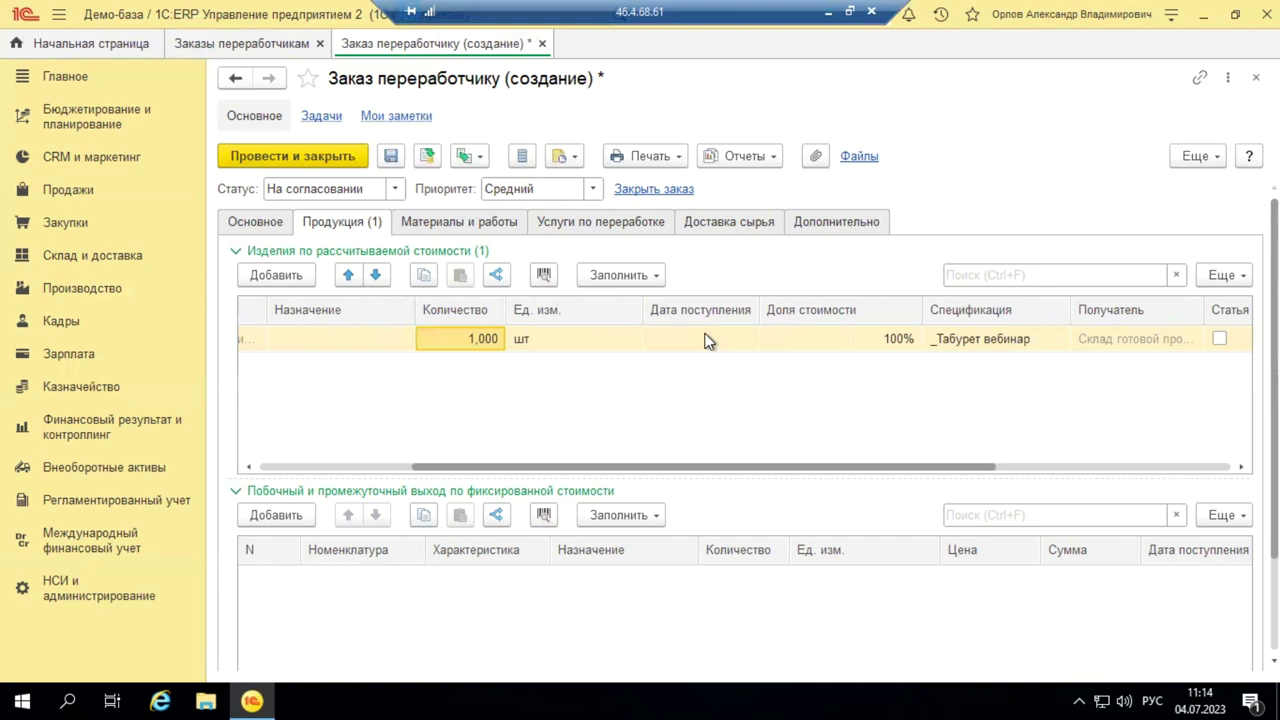
drag(963, 473, 1131, 468)
click(840, 342)
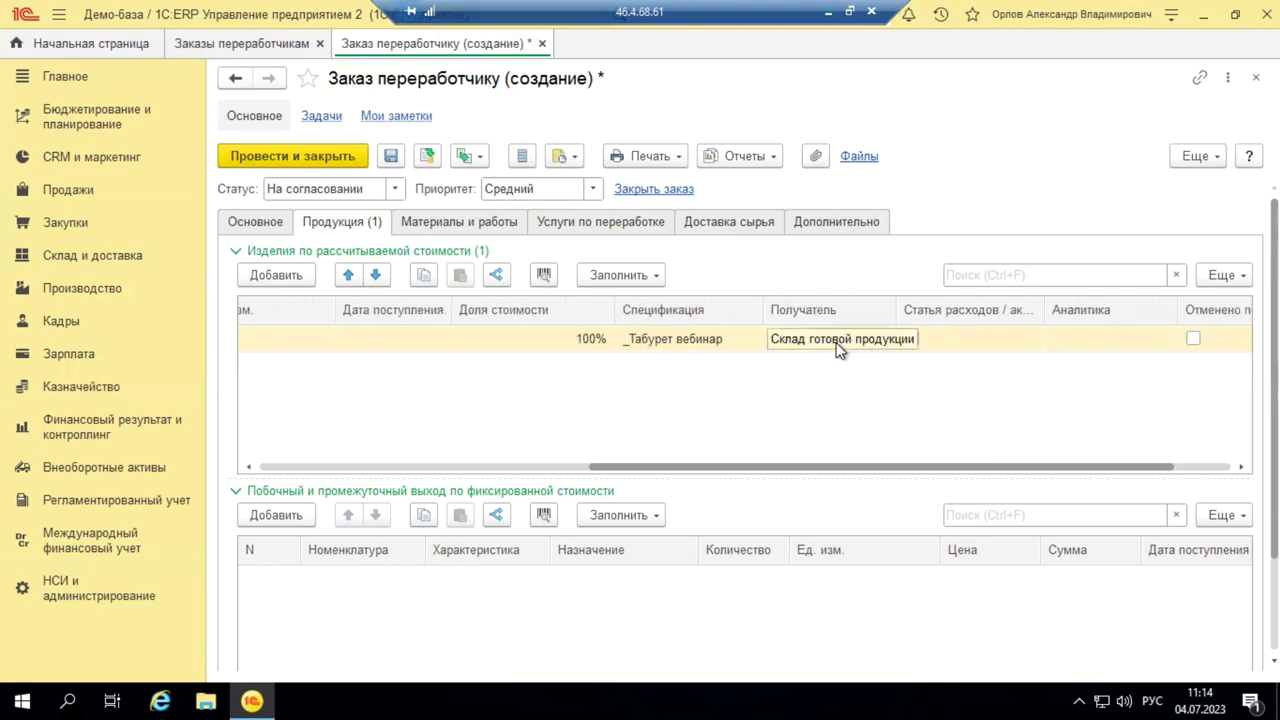
drag(920, 468, 1078, 470)
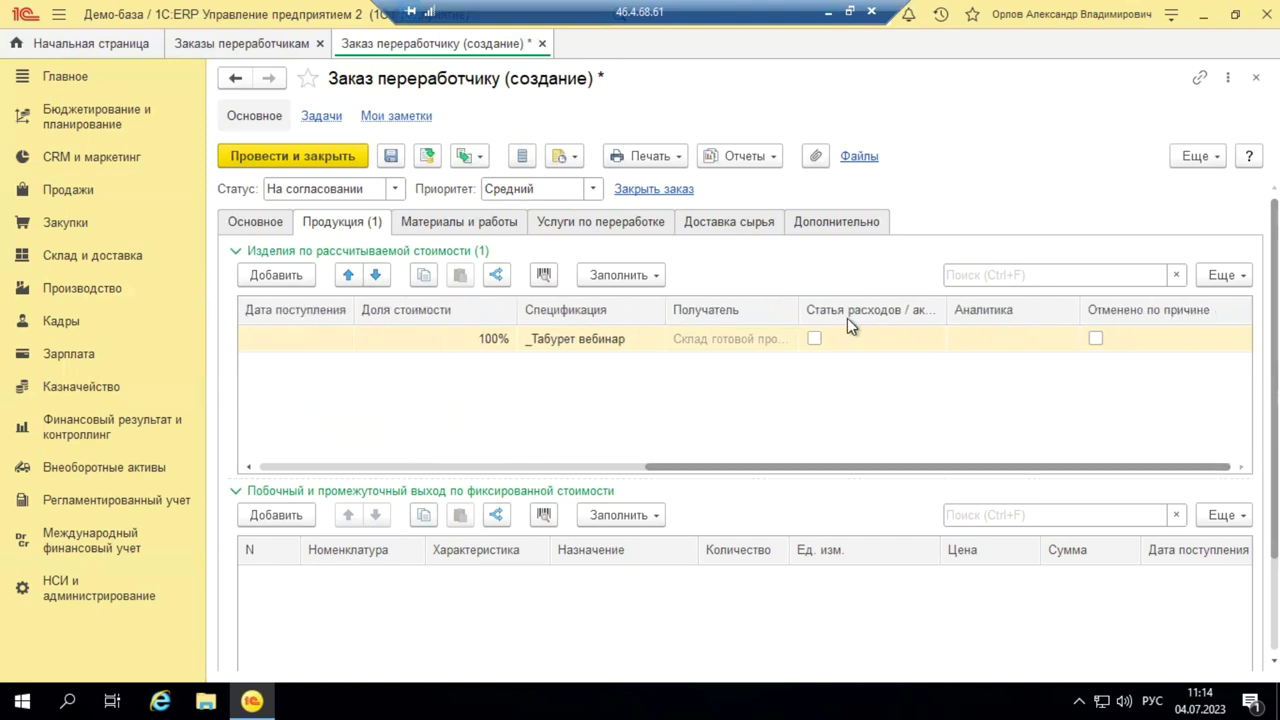
mouse_move(849, 307)
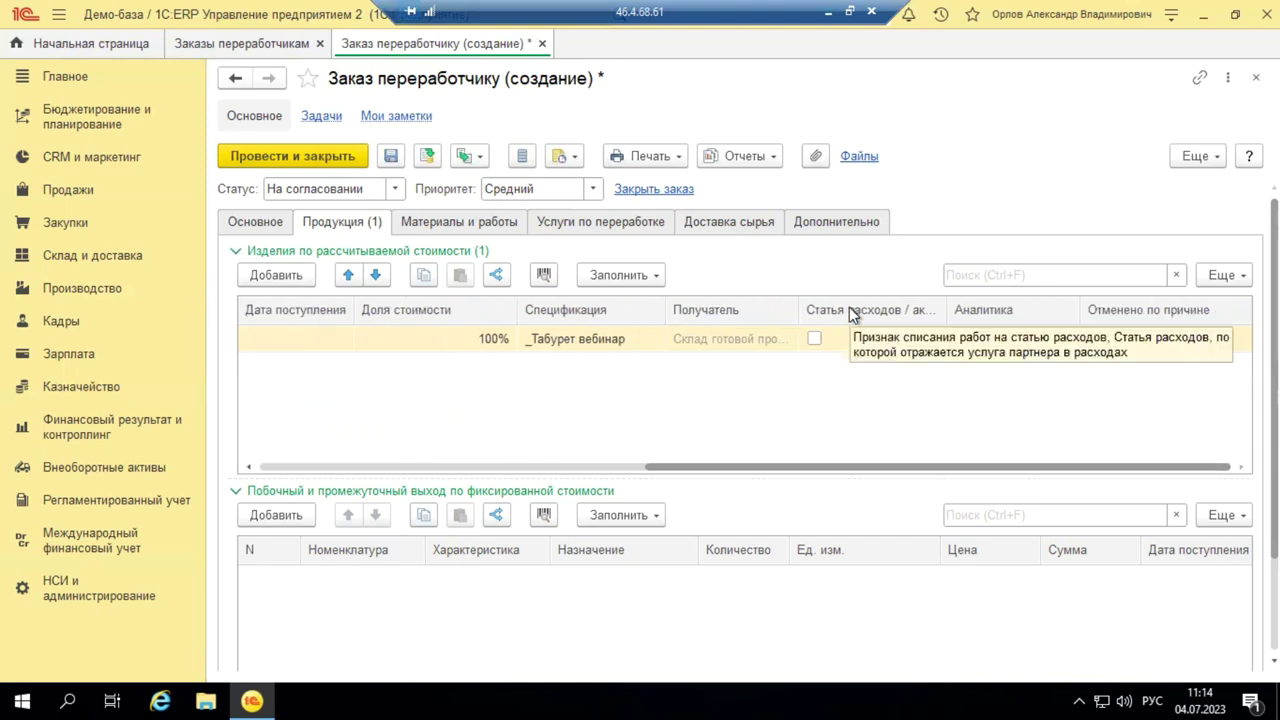
click(953, 343)
drag(854, 460, 240, 472)
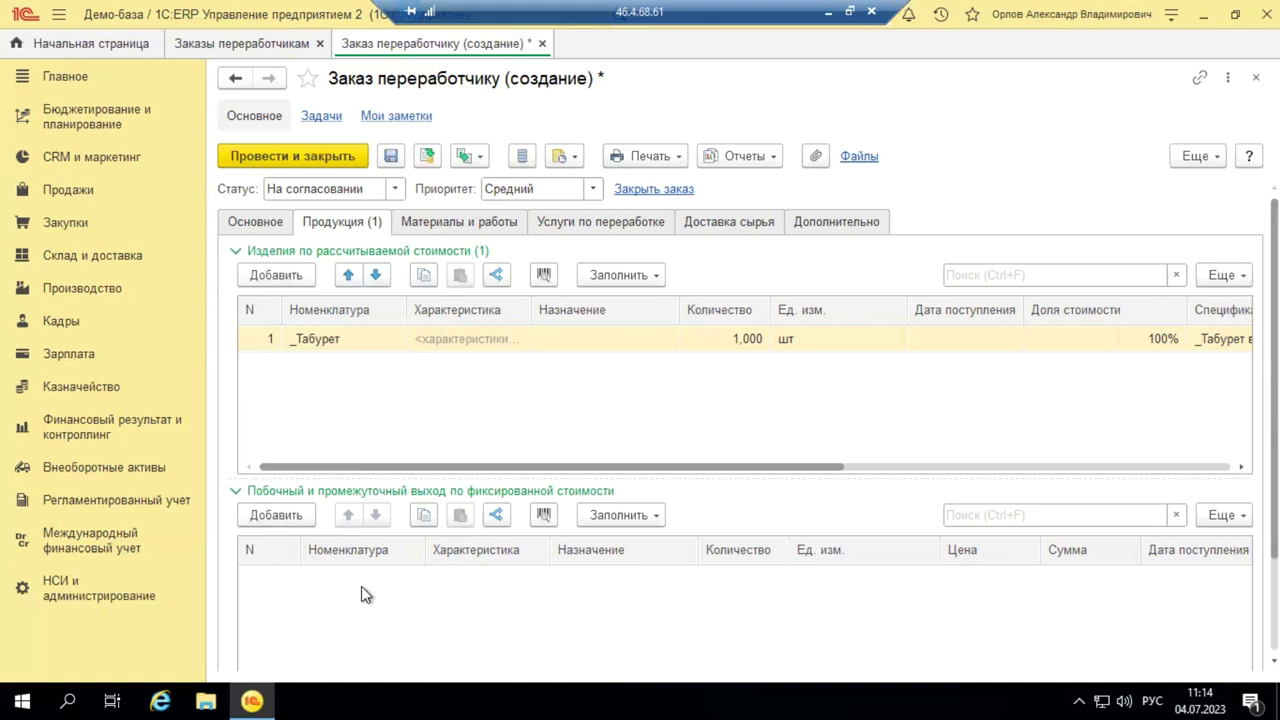
Step: Add «Древесина_» to the order's materials with the action «К обеспечению» and mark it for separate supply (Обособленно)
click(477, 224)
scroll(472, 385, up, 1)
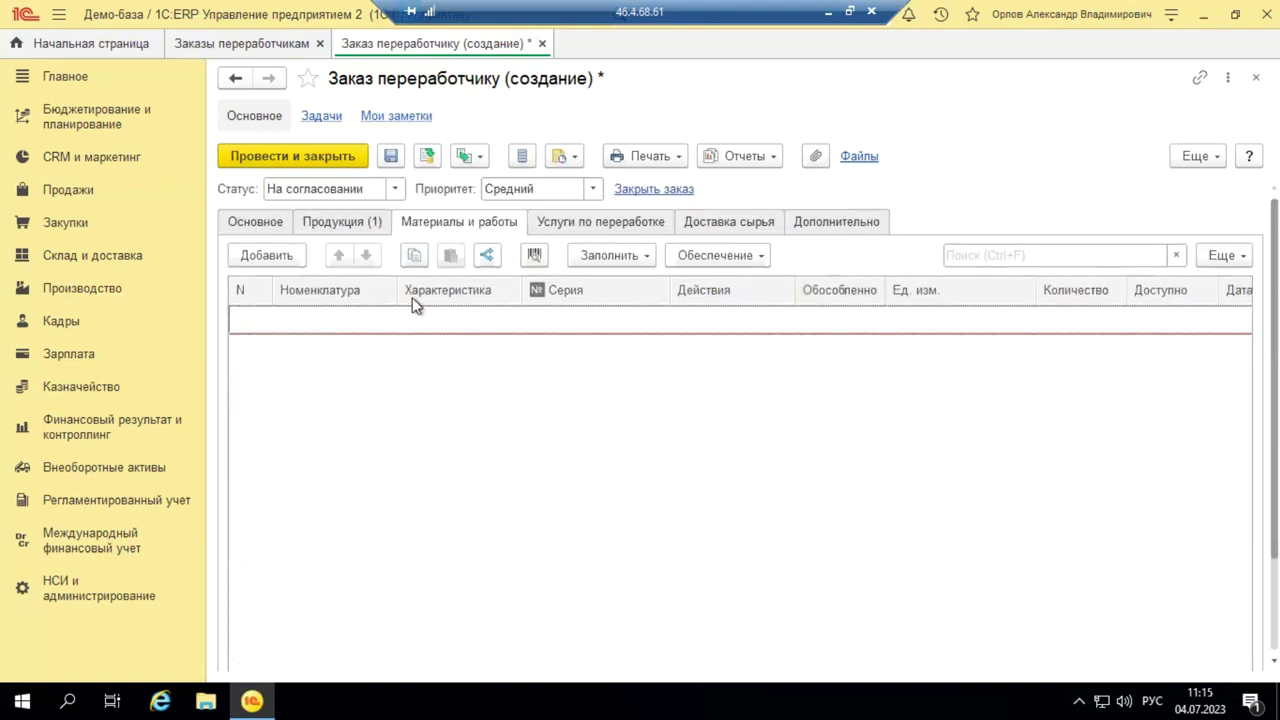
click(260, 254)
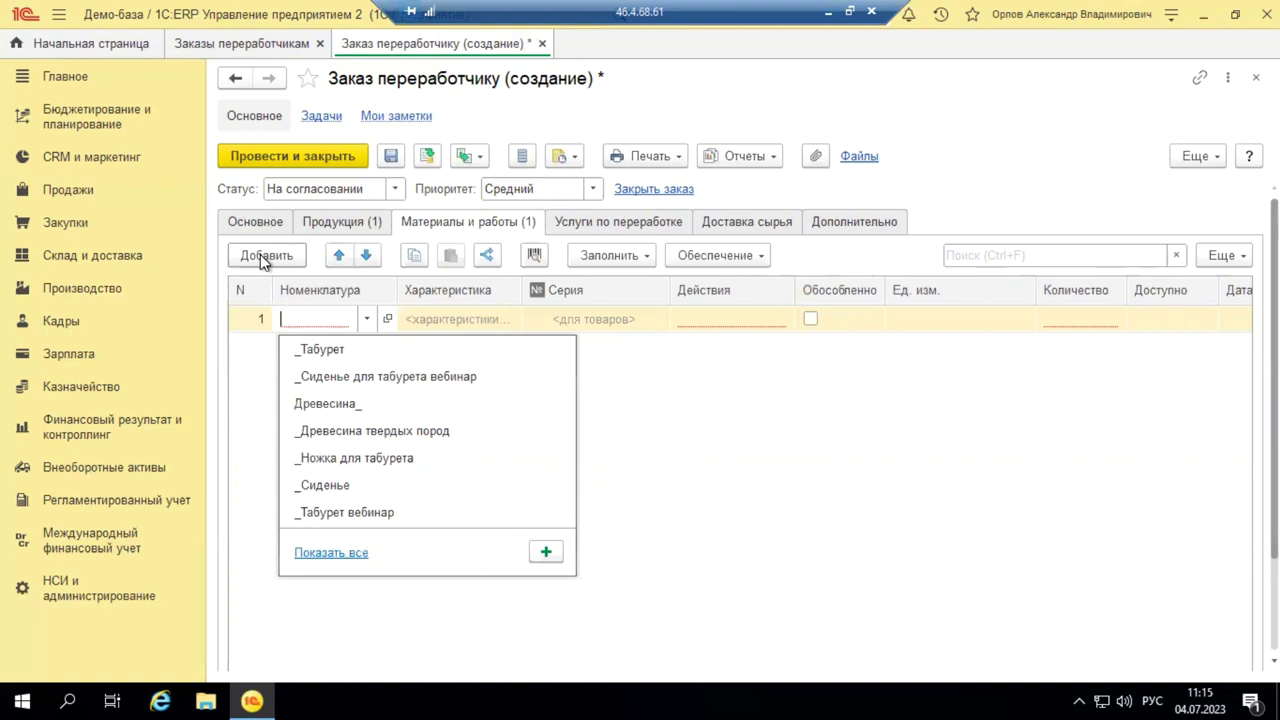
click(343, 410)
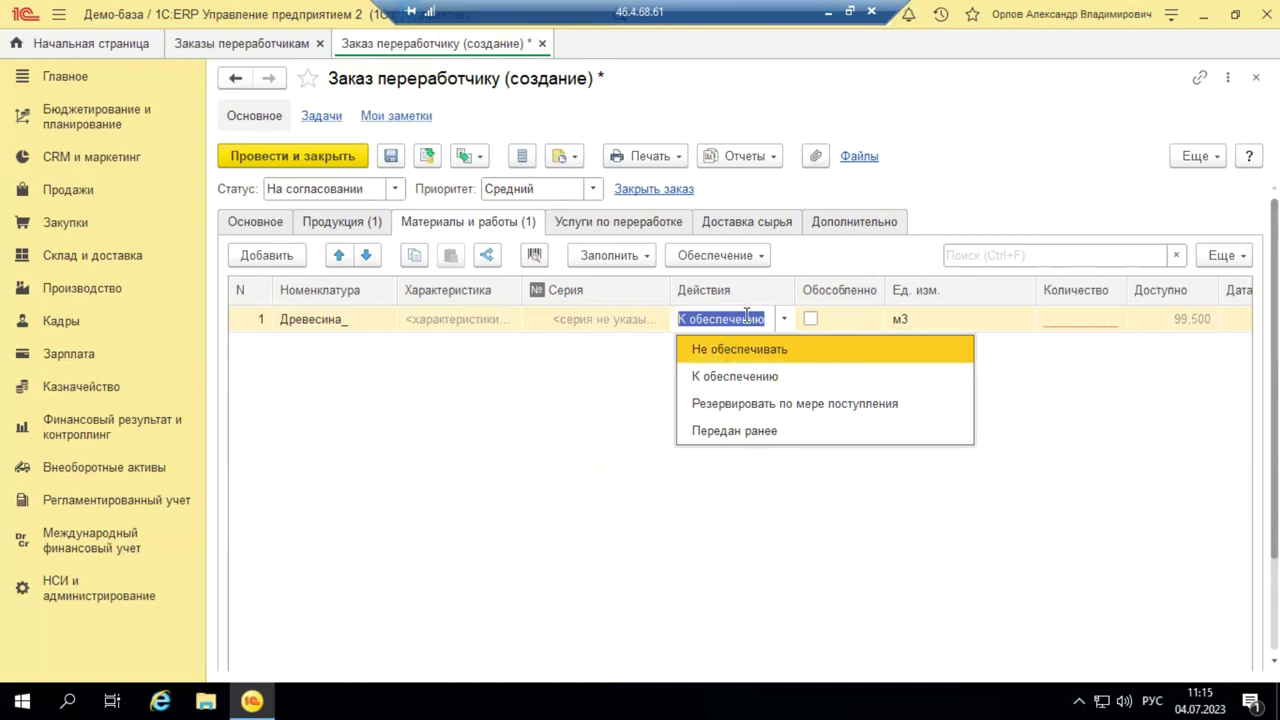
click(750, 376)
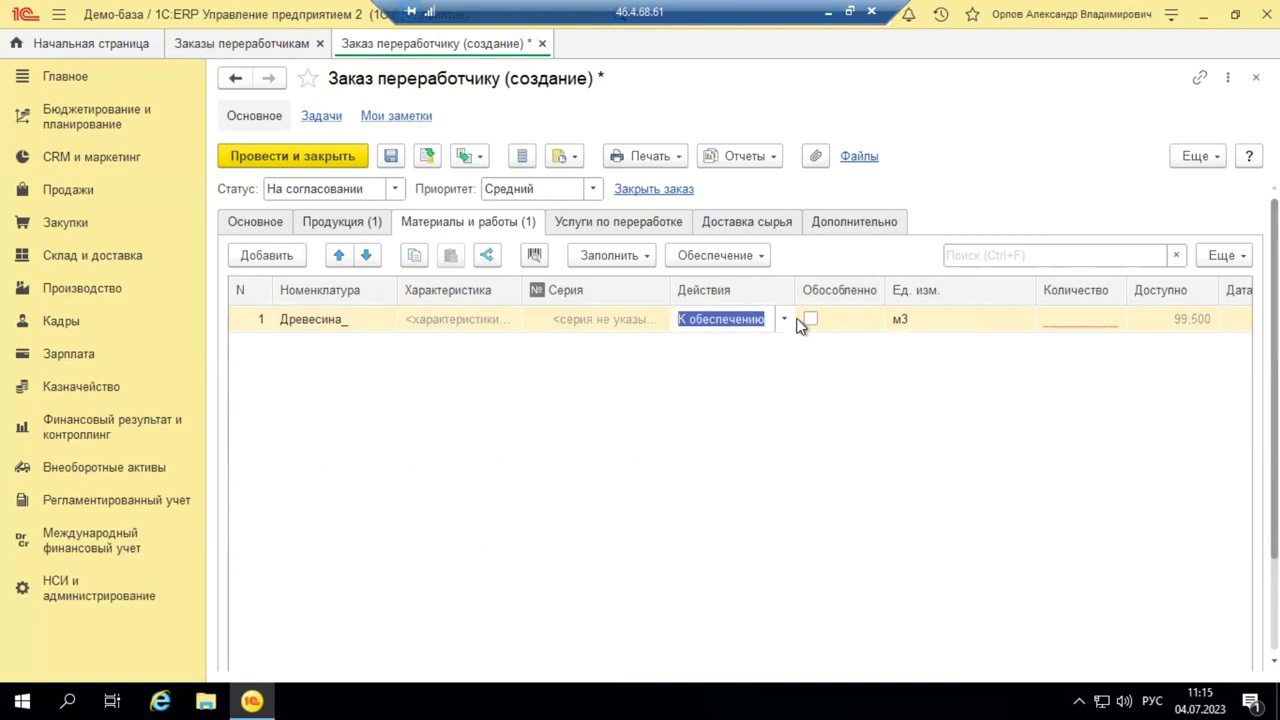
click(808, 324)
click(811, 320)
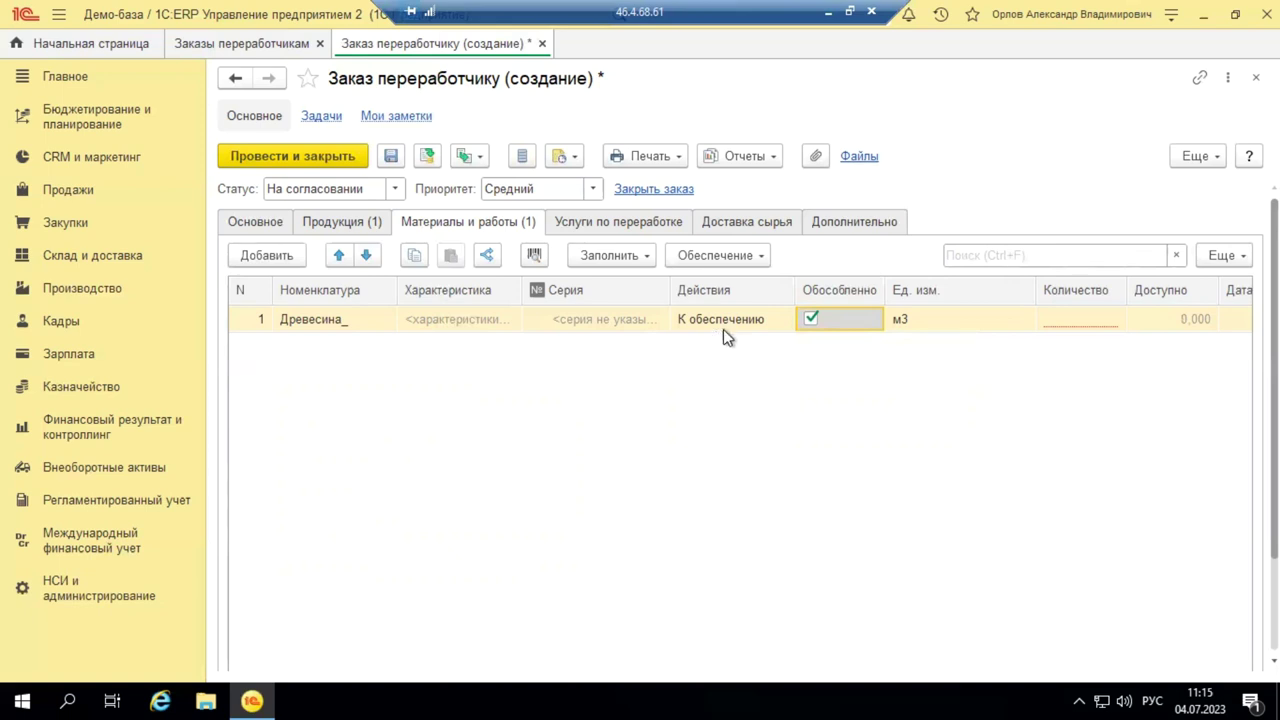
Step: Set the quantity of the material «Древесина_» to 0,5 м3
click(1074, 320)
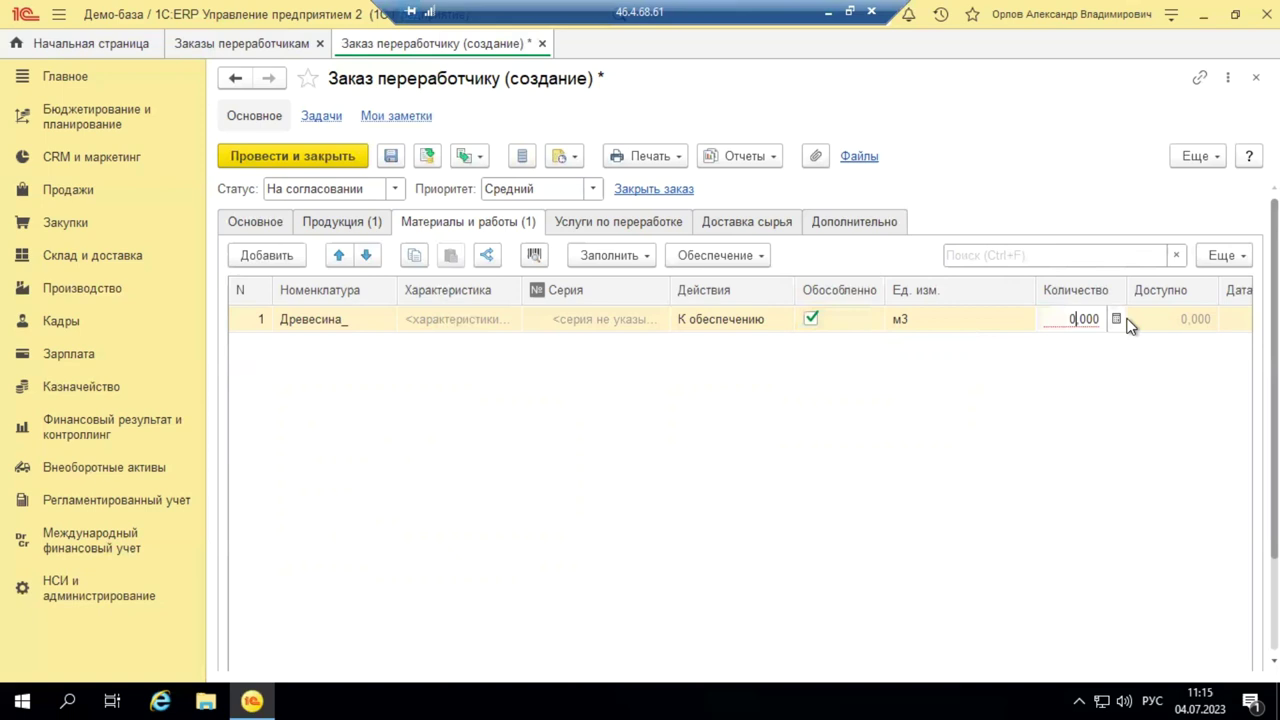
text(,5)
click(1012, 349)
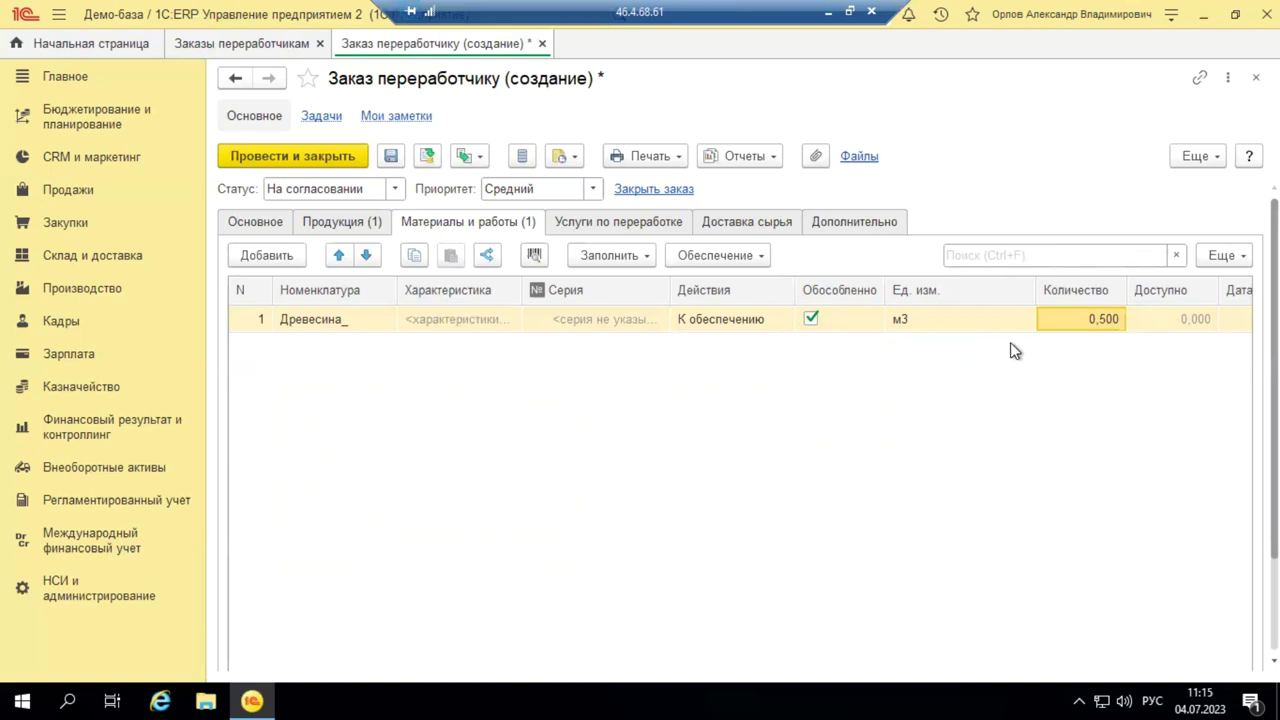
click(1083, 320)
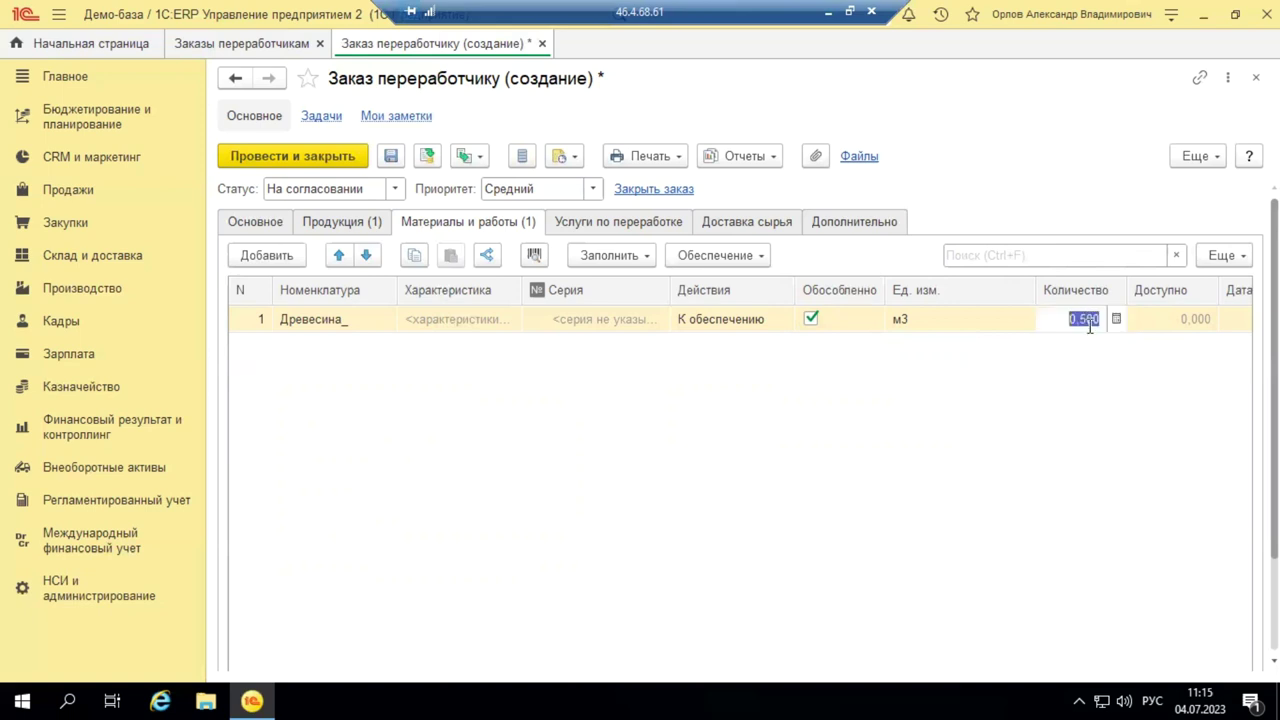
click(1060, 380)
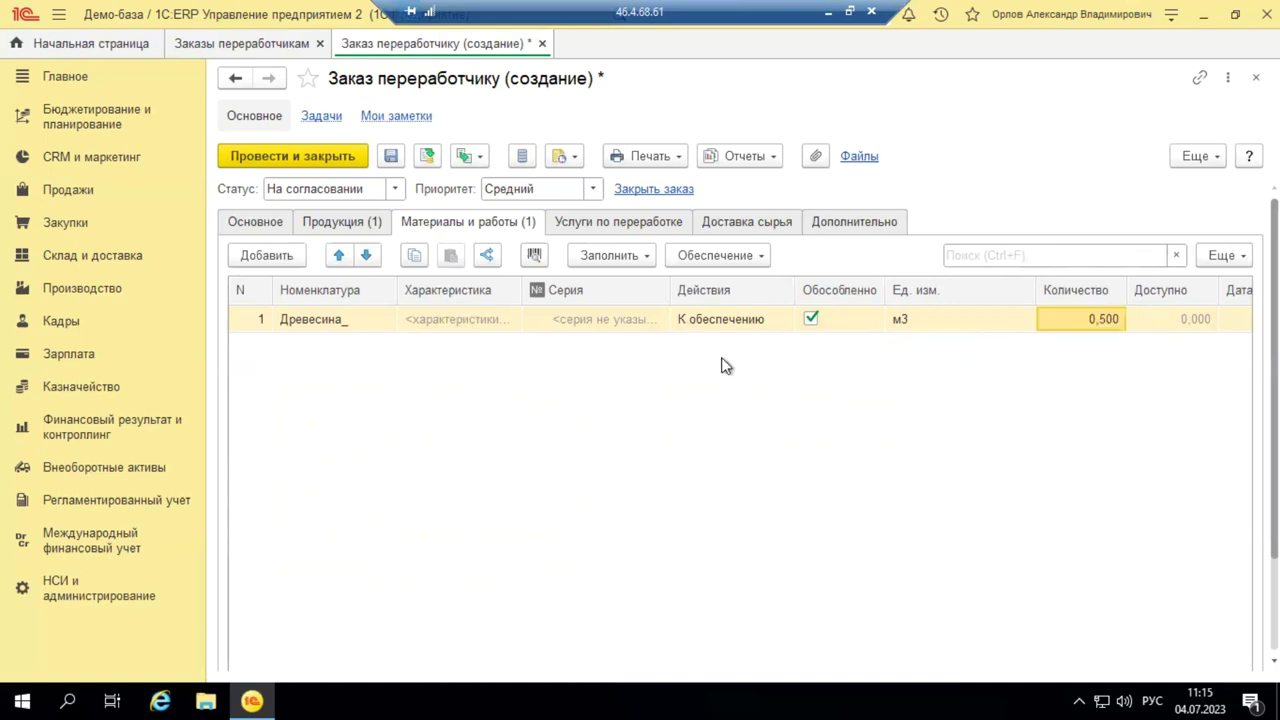
Step: Add a line to the order's processing services and filter the item catalogue by the kind «Услуги по переработке»
click(620, 229)
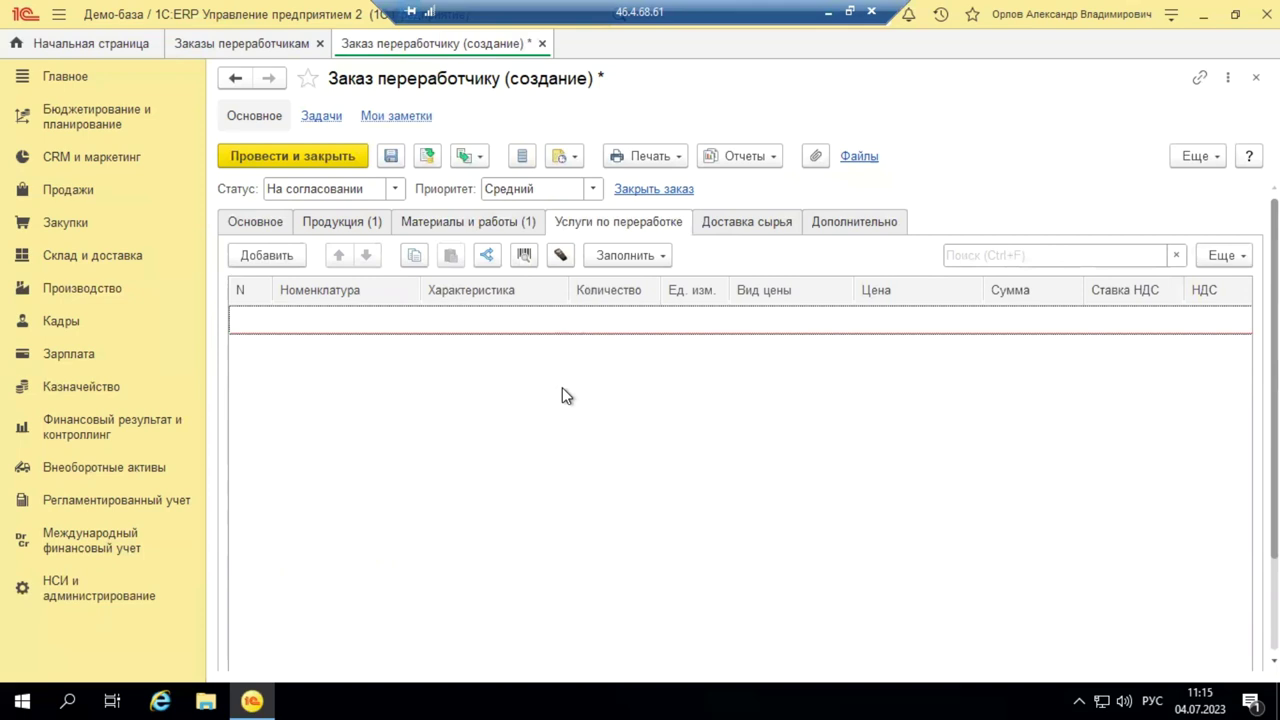
click(267, 256)
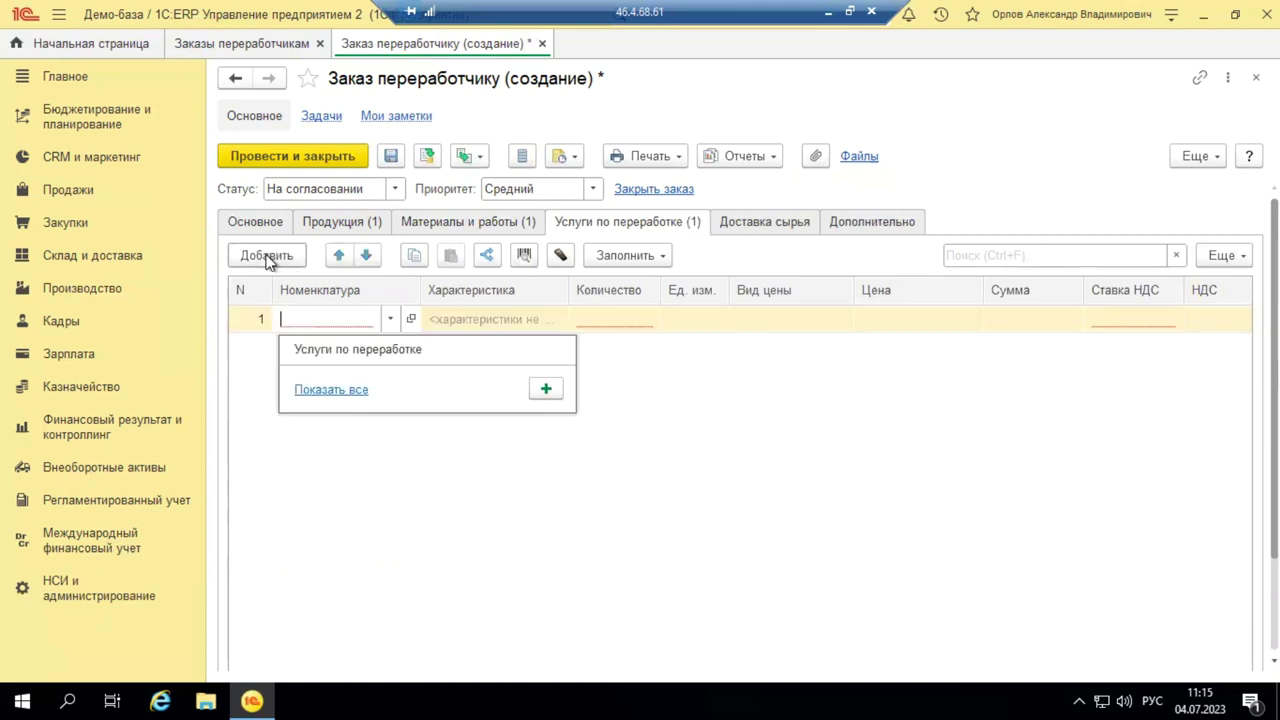
click(338, 392)
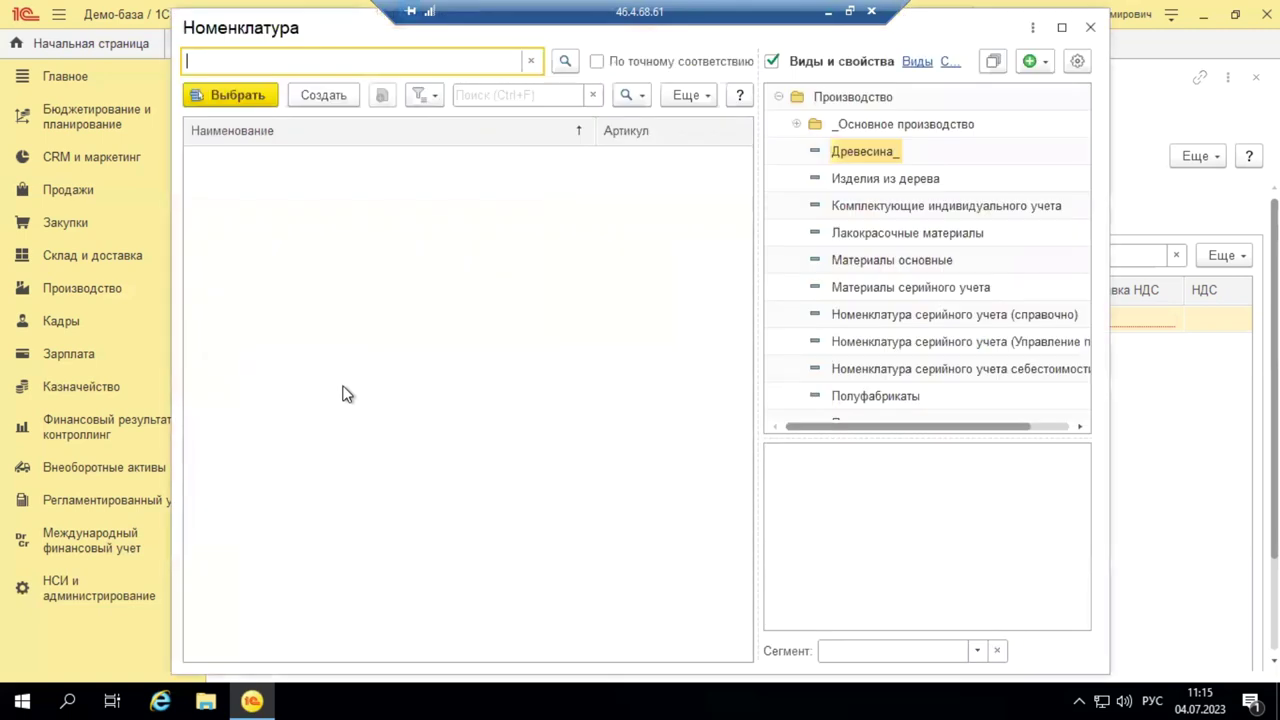
scroll(907, 316, down, 3)
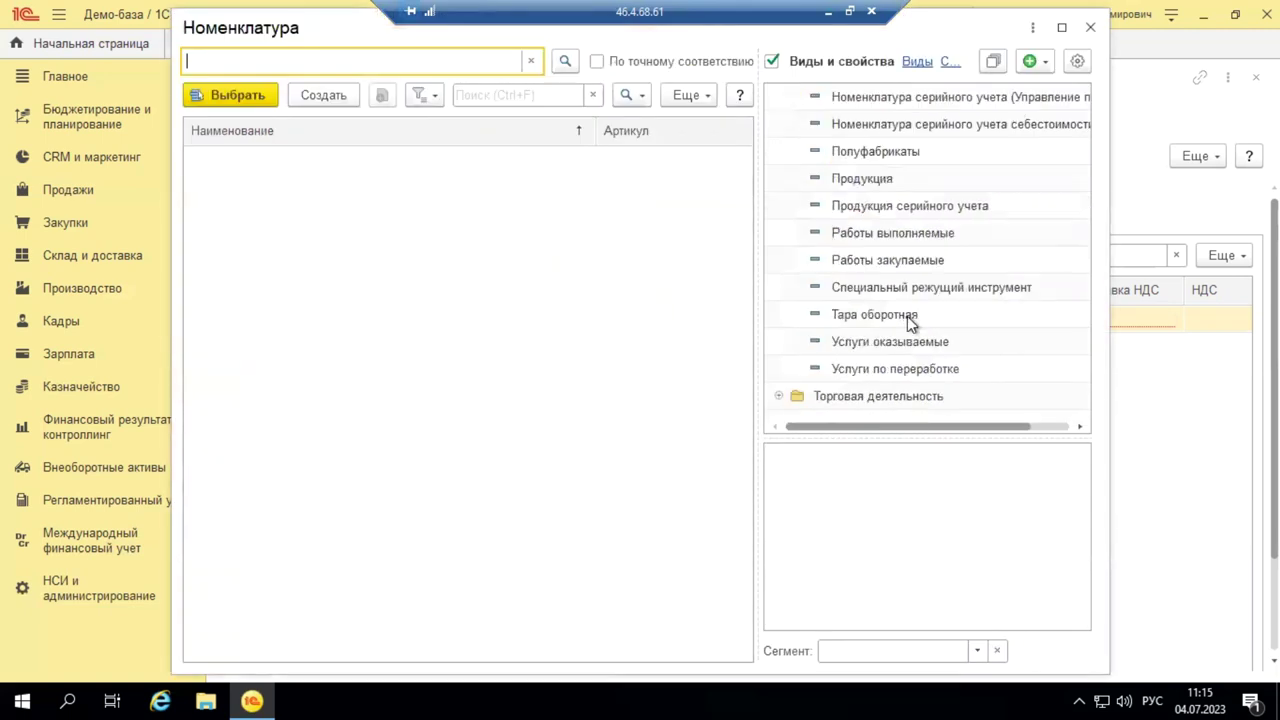
click(897, 369)
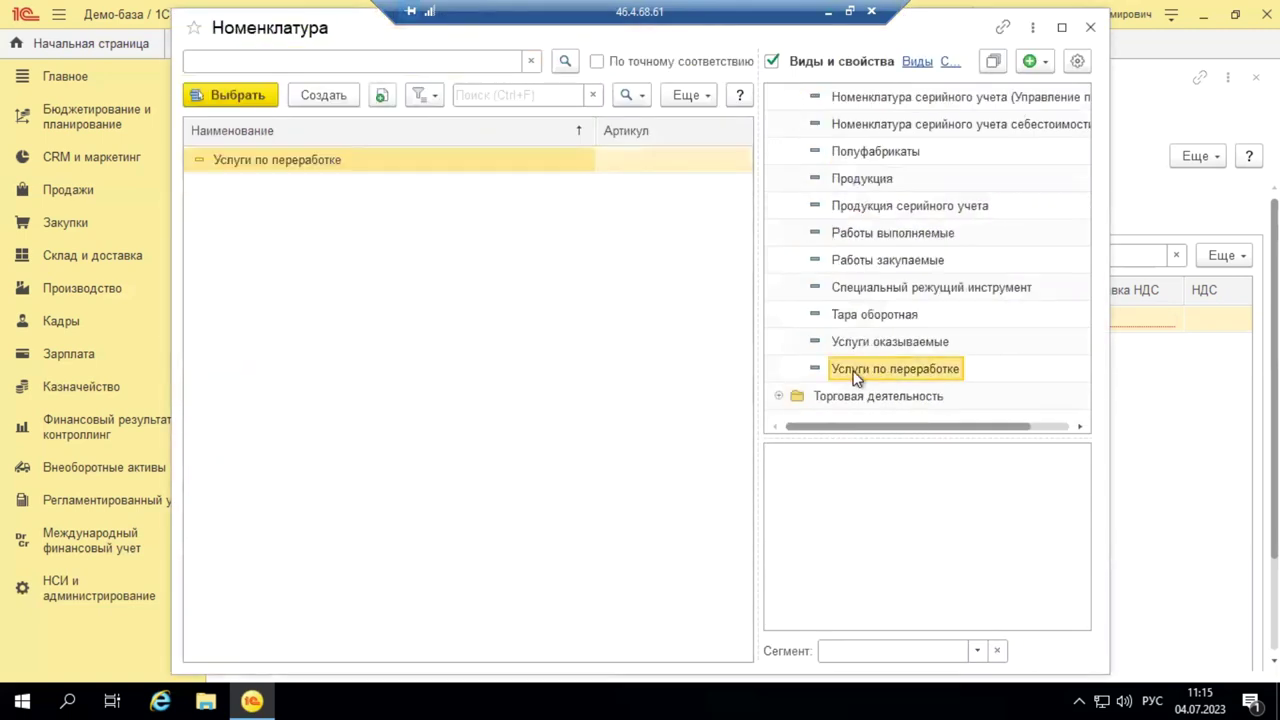
Step: Examine the card and detailed attributes of the item «Услуги по переработке», leaving it unchanged
right_click(432, 168)
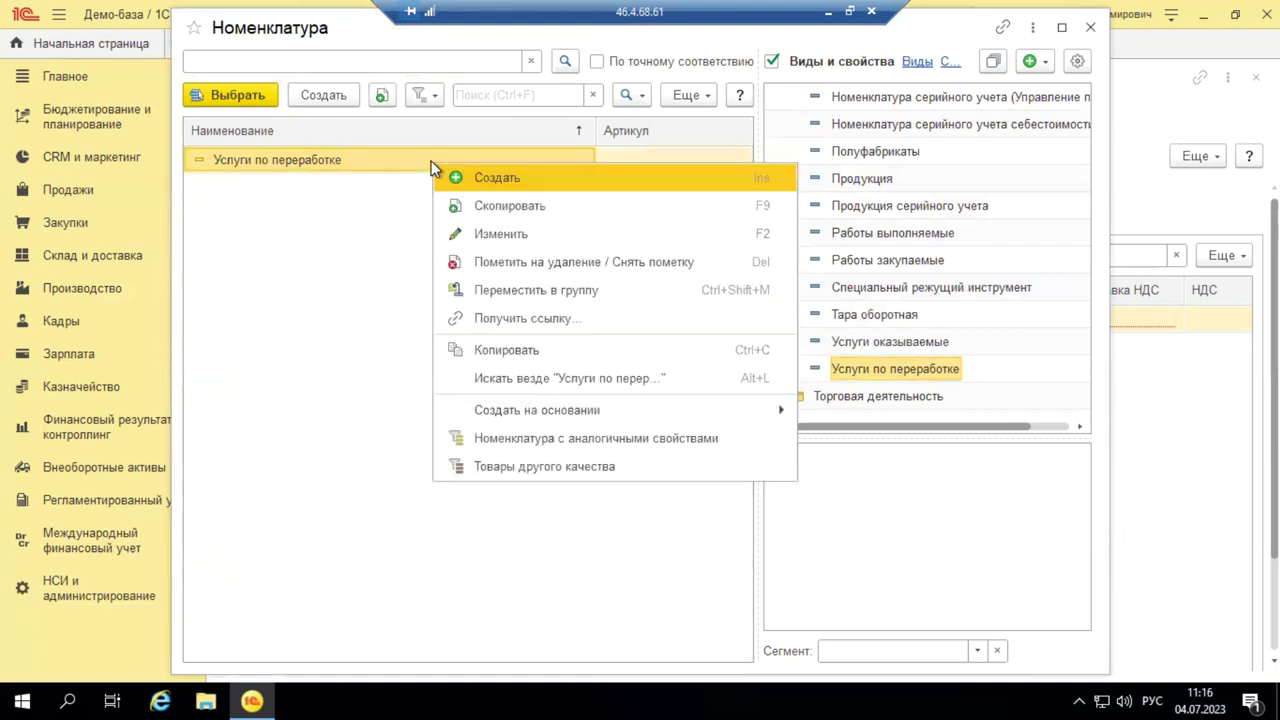
click(483, 233)
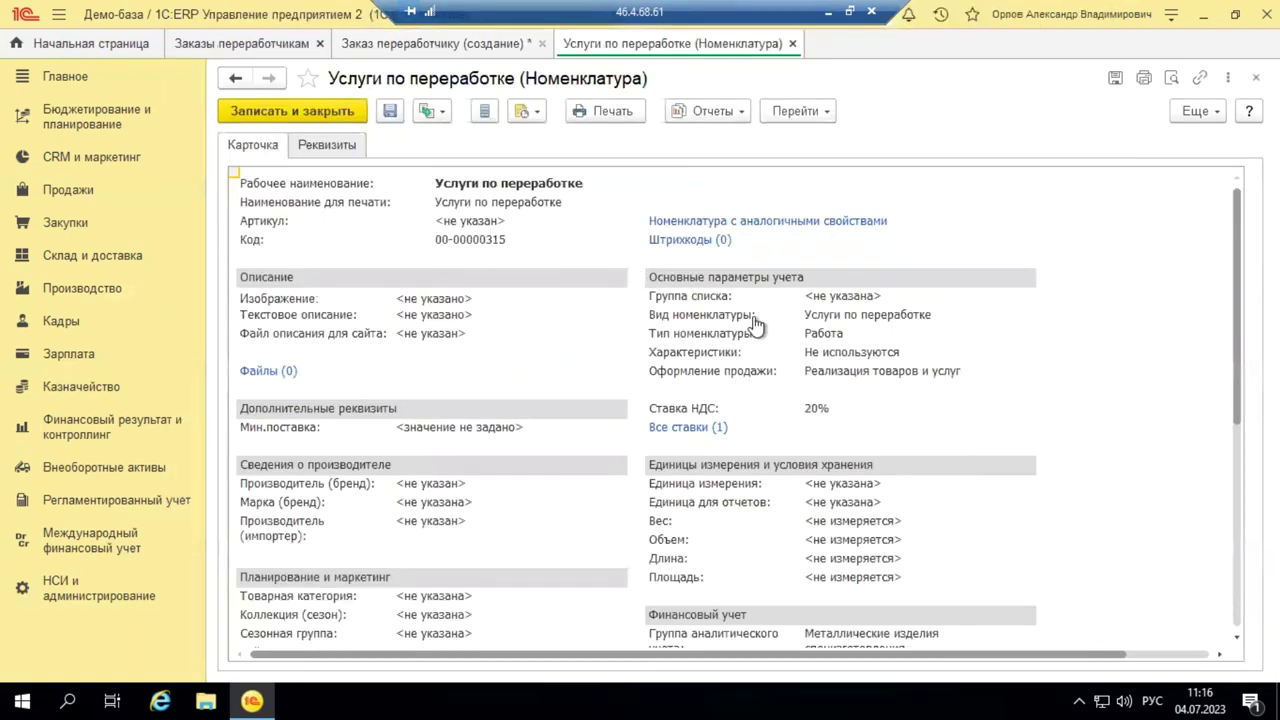
click(333, 147)
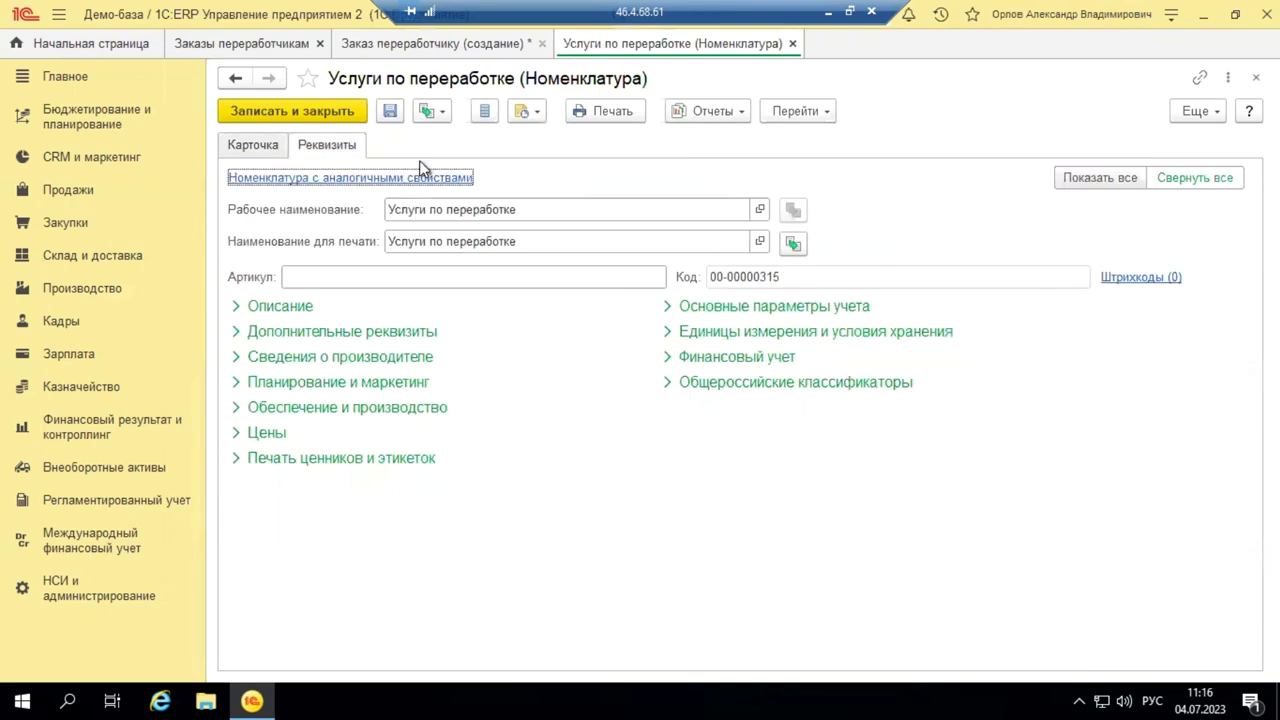
click(288, 306)
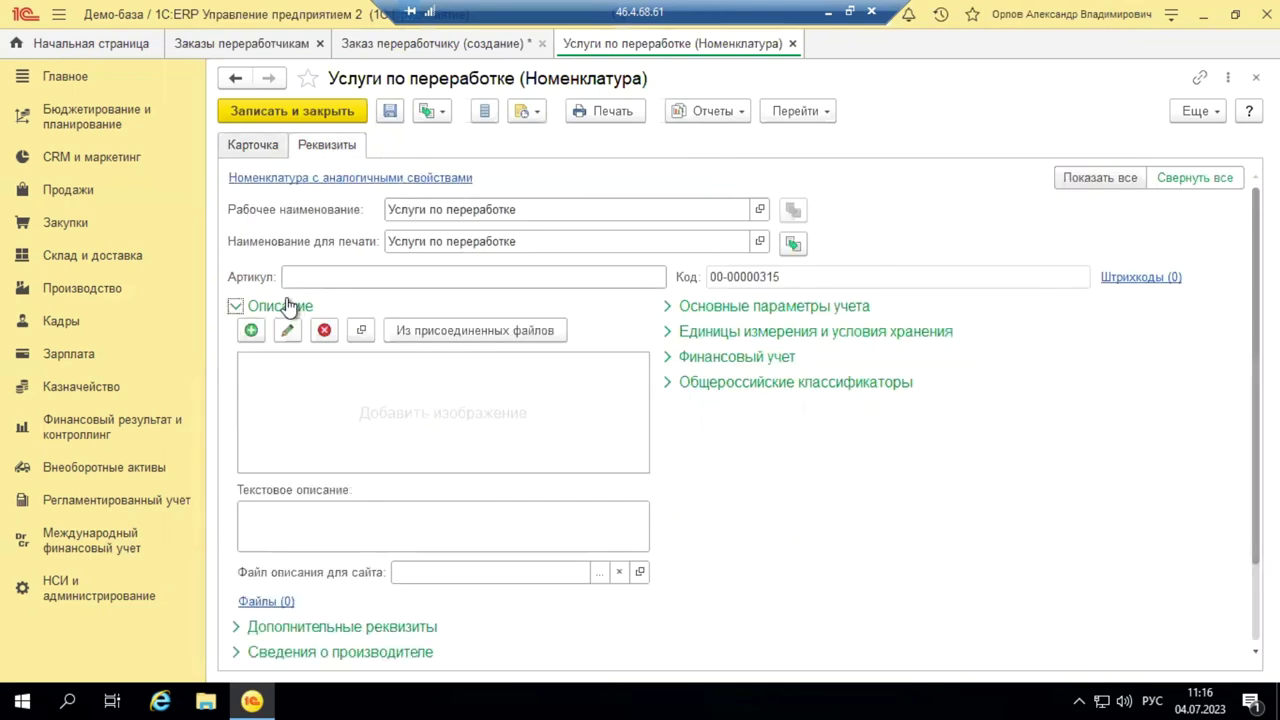
click(792, 43)
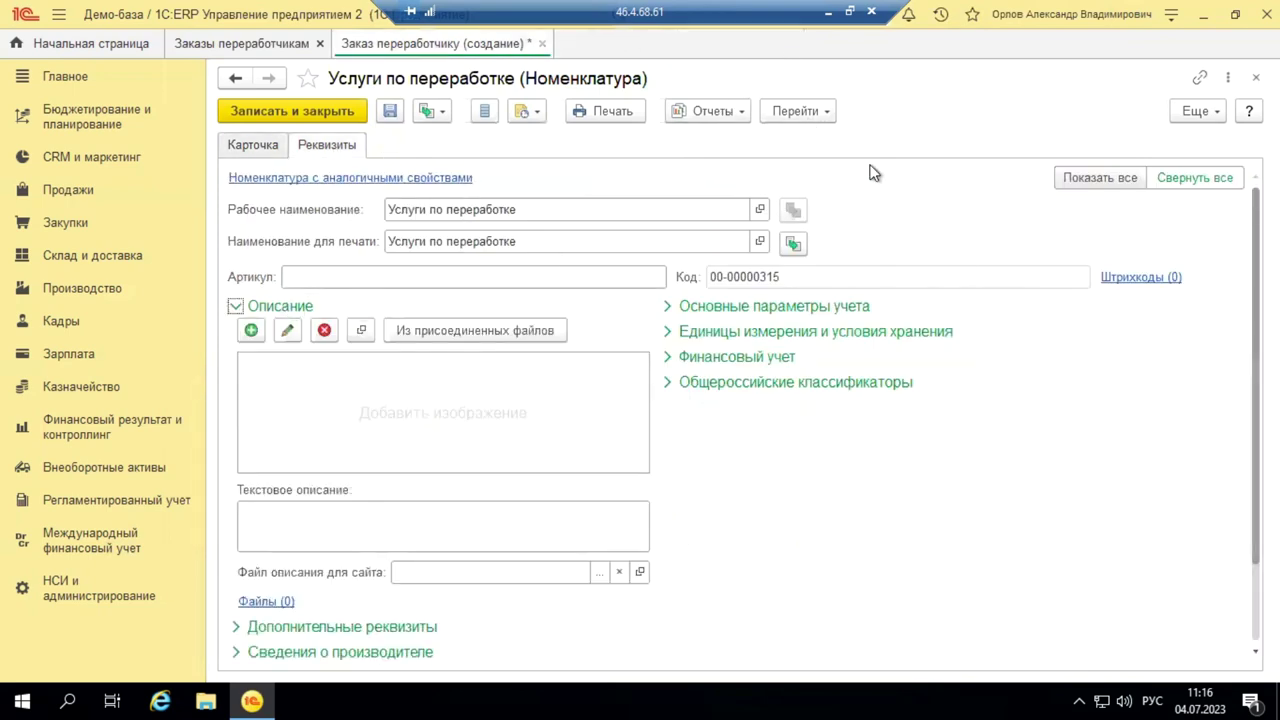
key(Escape)
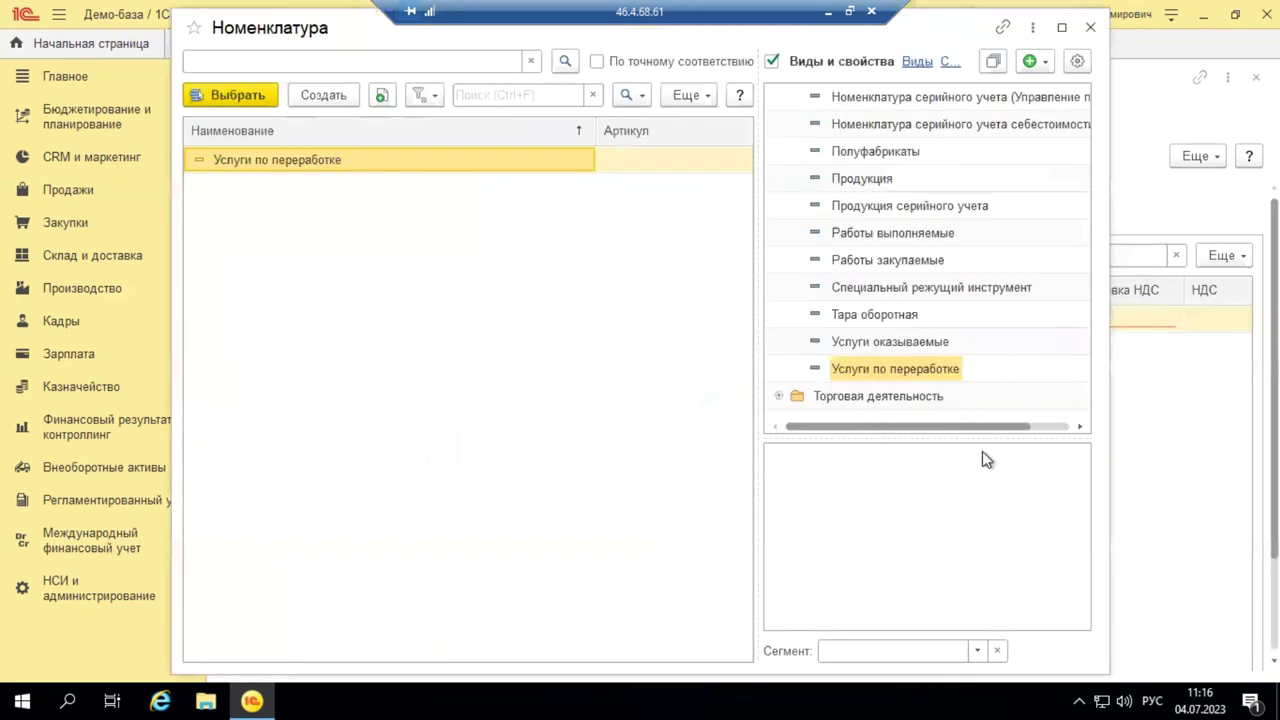
Step: Review all settings sections of the item kind «Услуги по переработке», including its main parameters and additional attributes
right_click(933, 369)
click(677, 440)
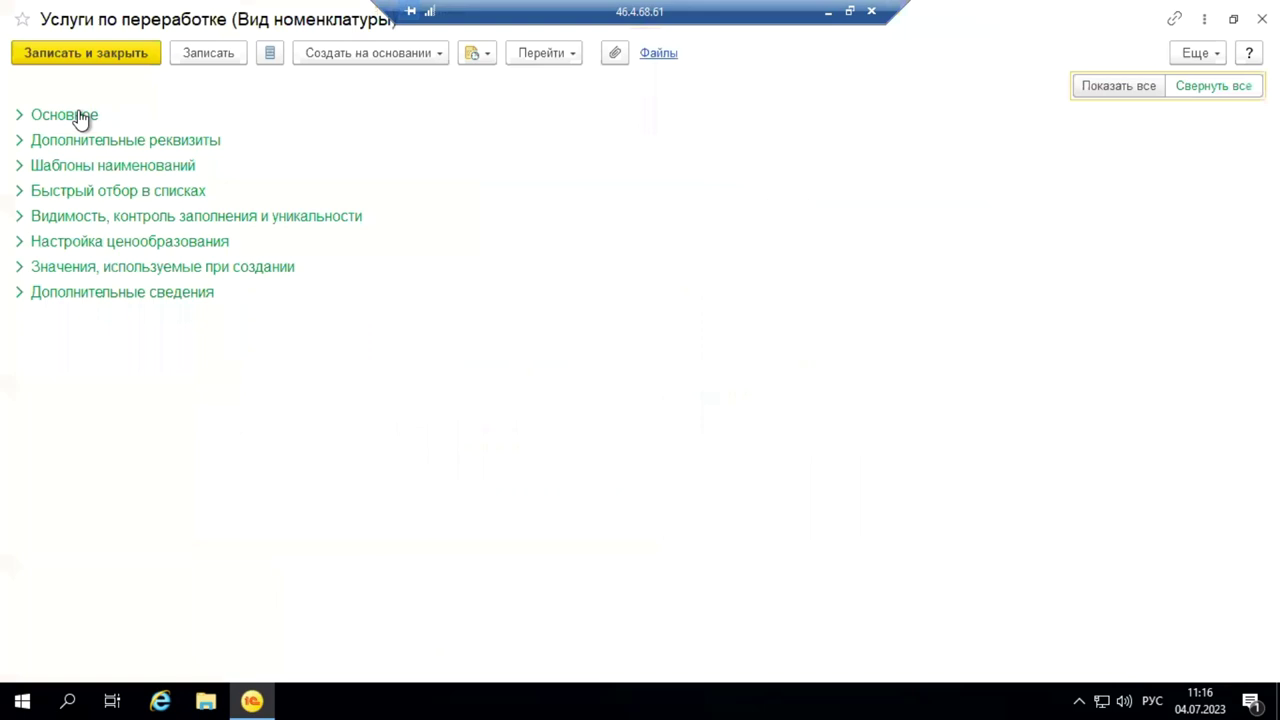
click(64, 115)
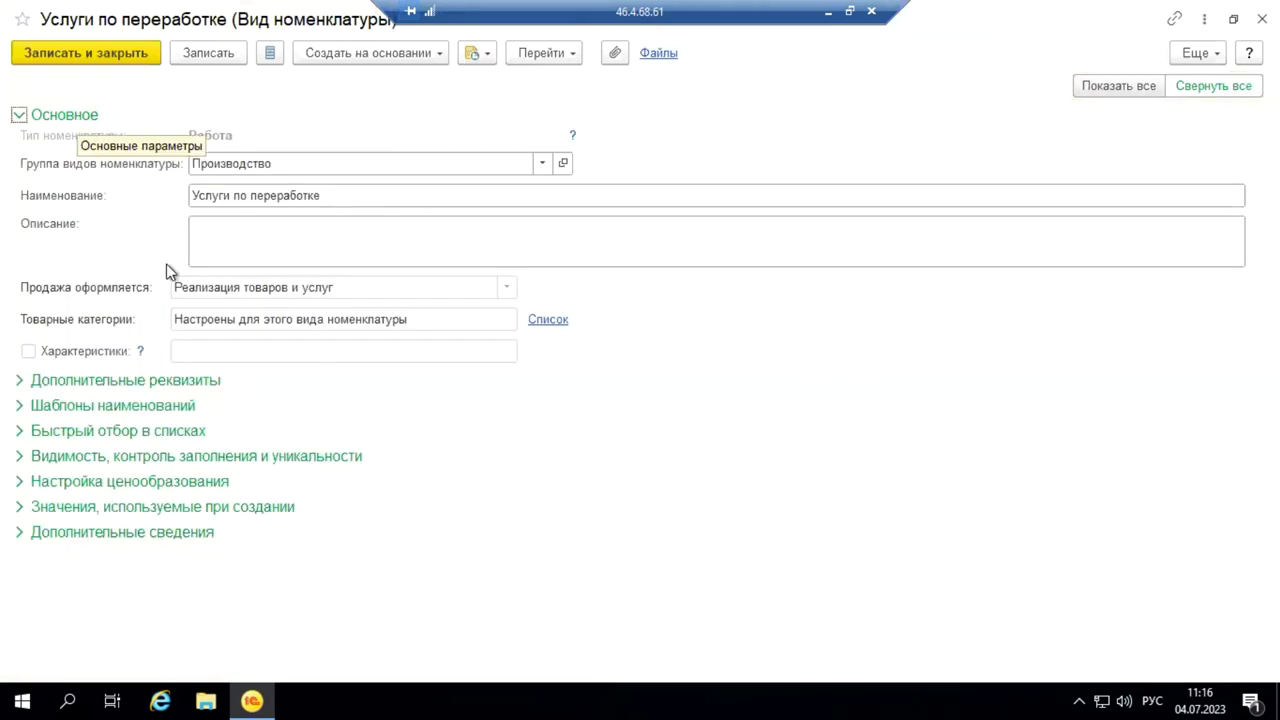
click(135, 387)
scroll(172, 392, down, 2)
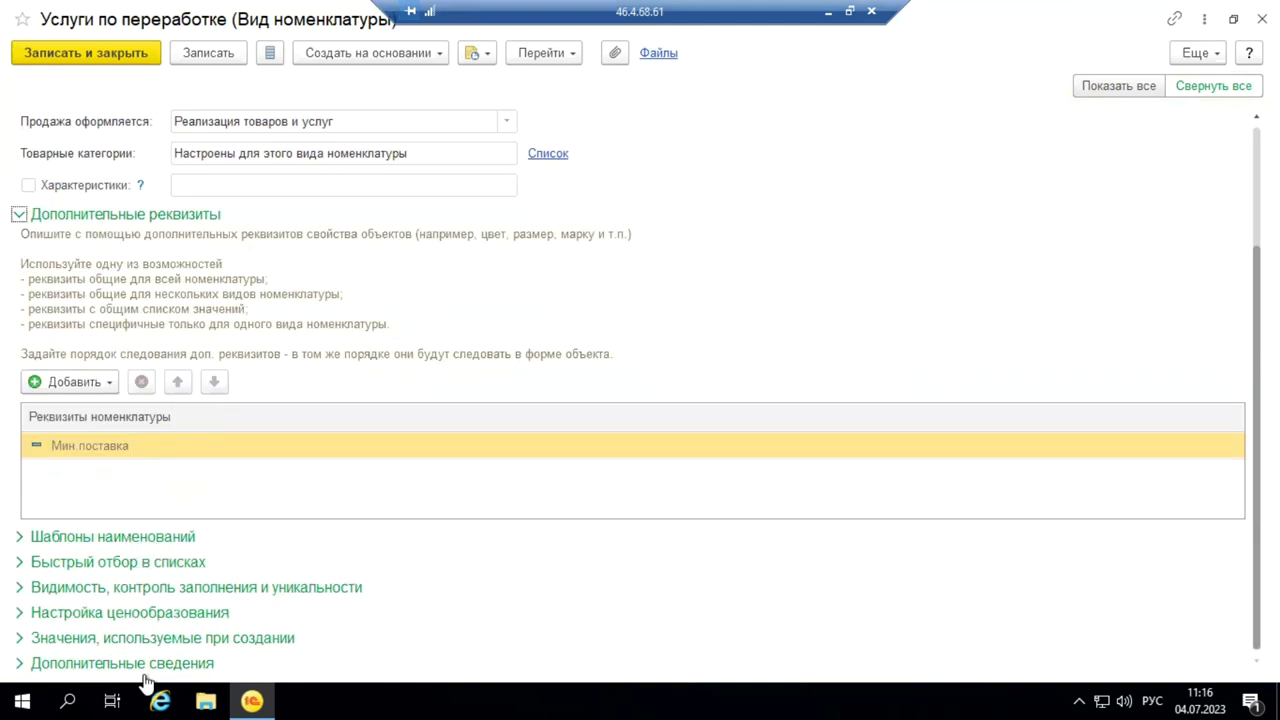
click(1086, 90)
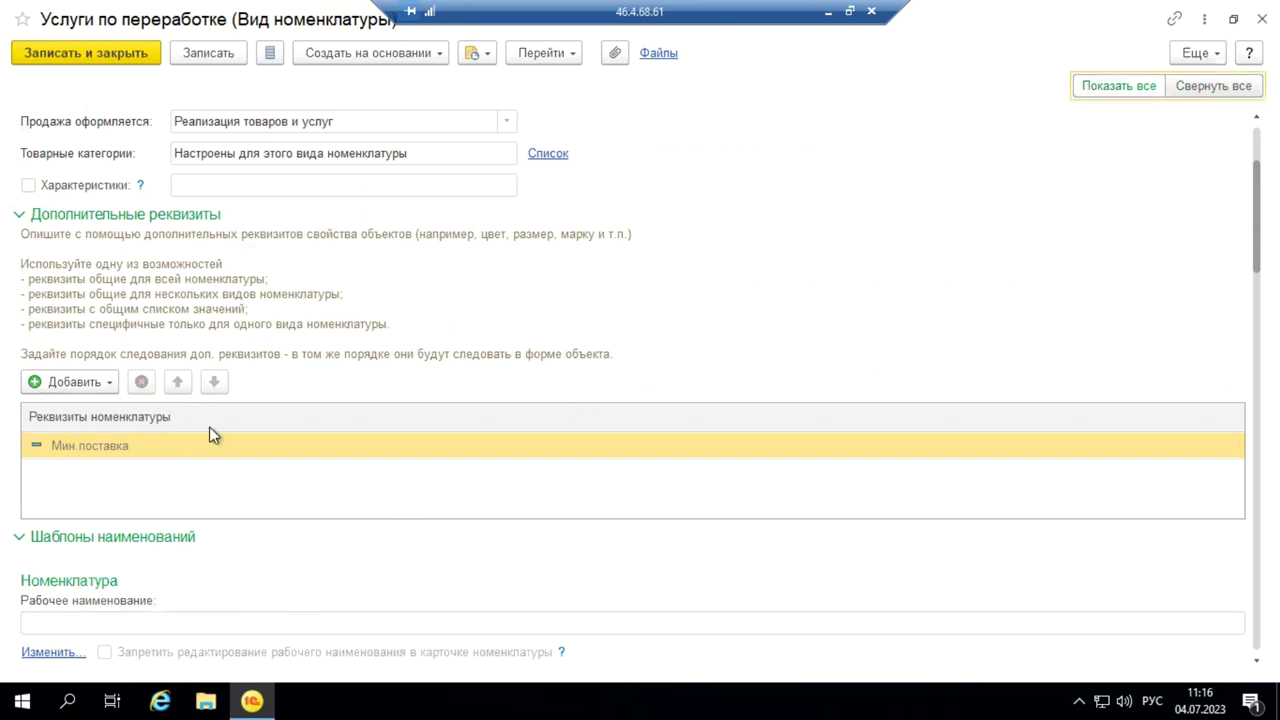
scroll(74, 451, down, 10)
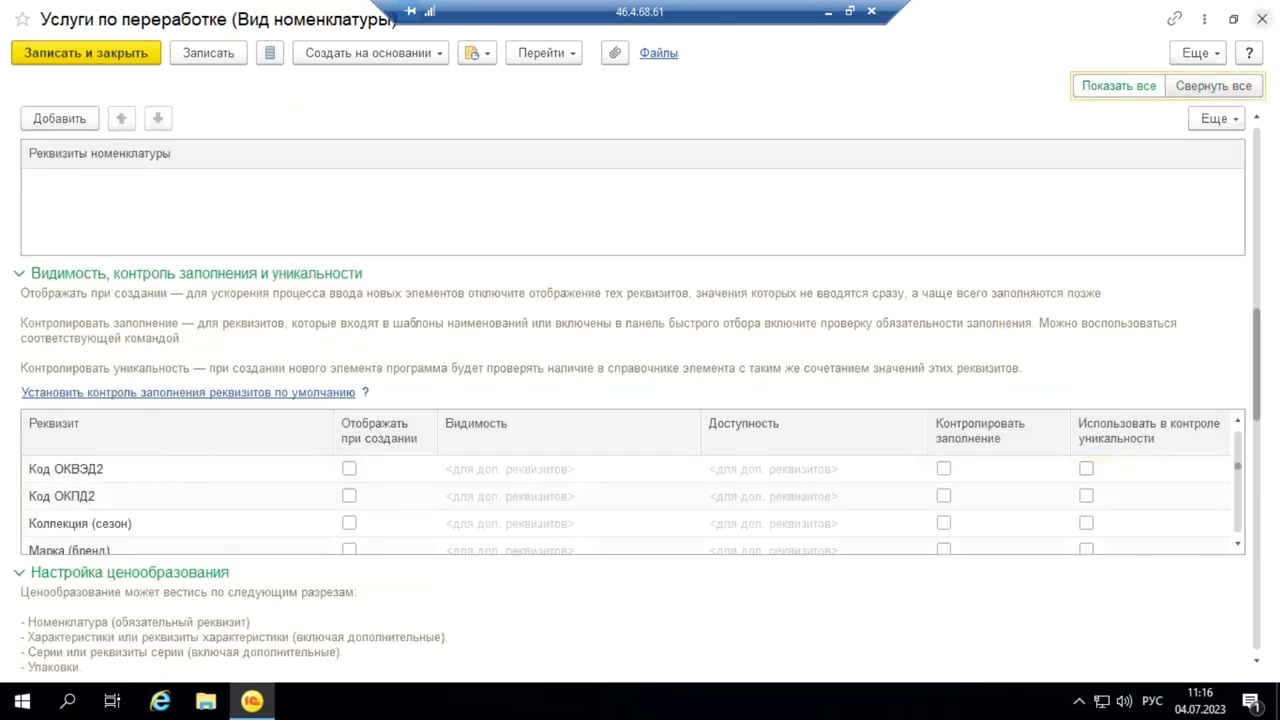
key(Escape)
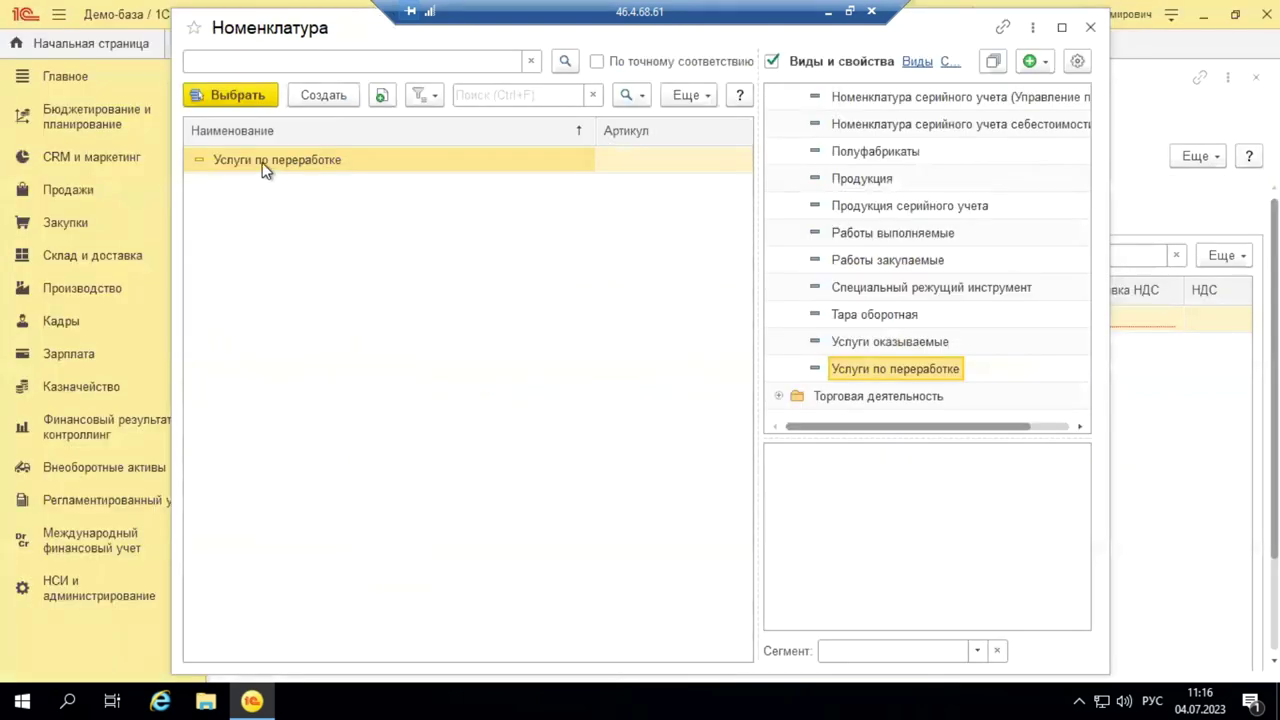
Step: Fill the service line with the item «Услуги по переработке», quantity 1 and price 500
double_click(318, 163)
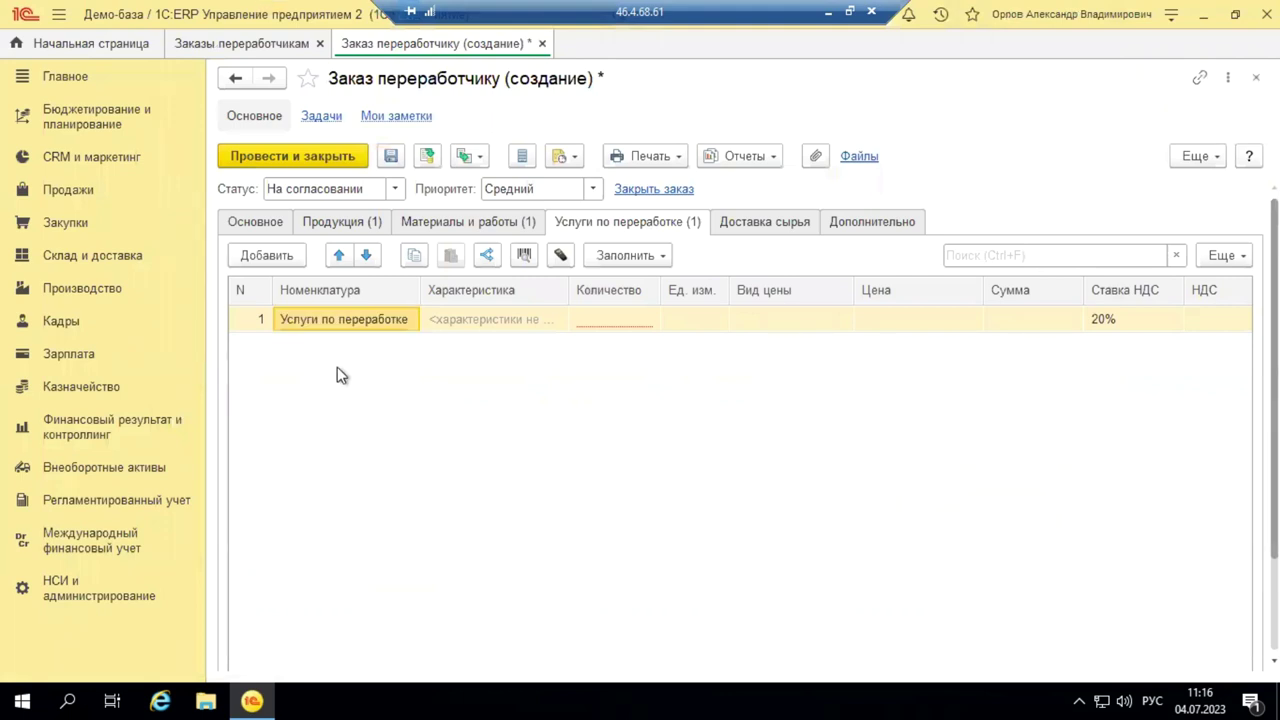
click(654, 318)
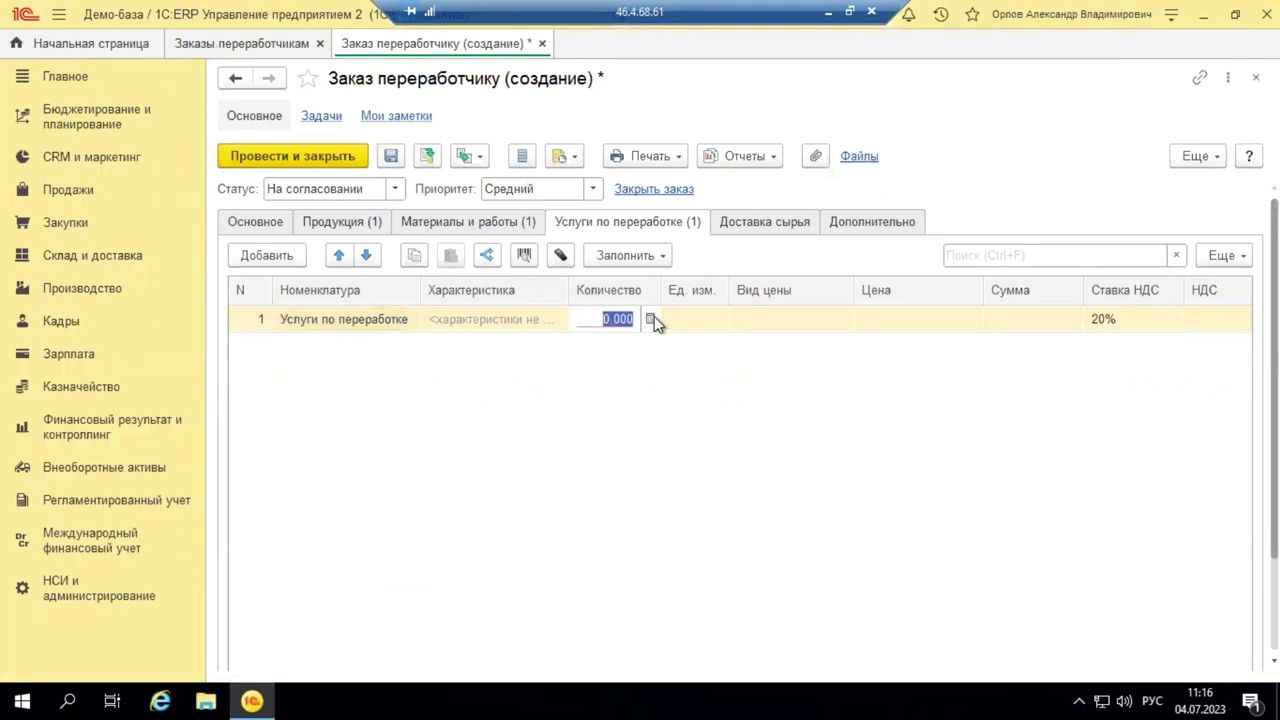
text(1)
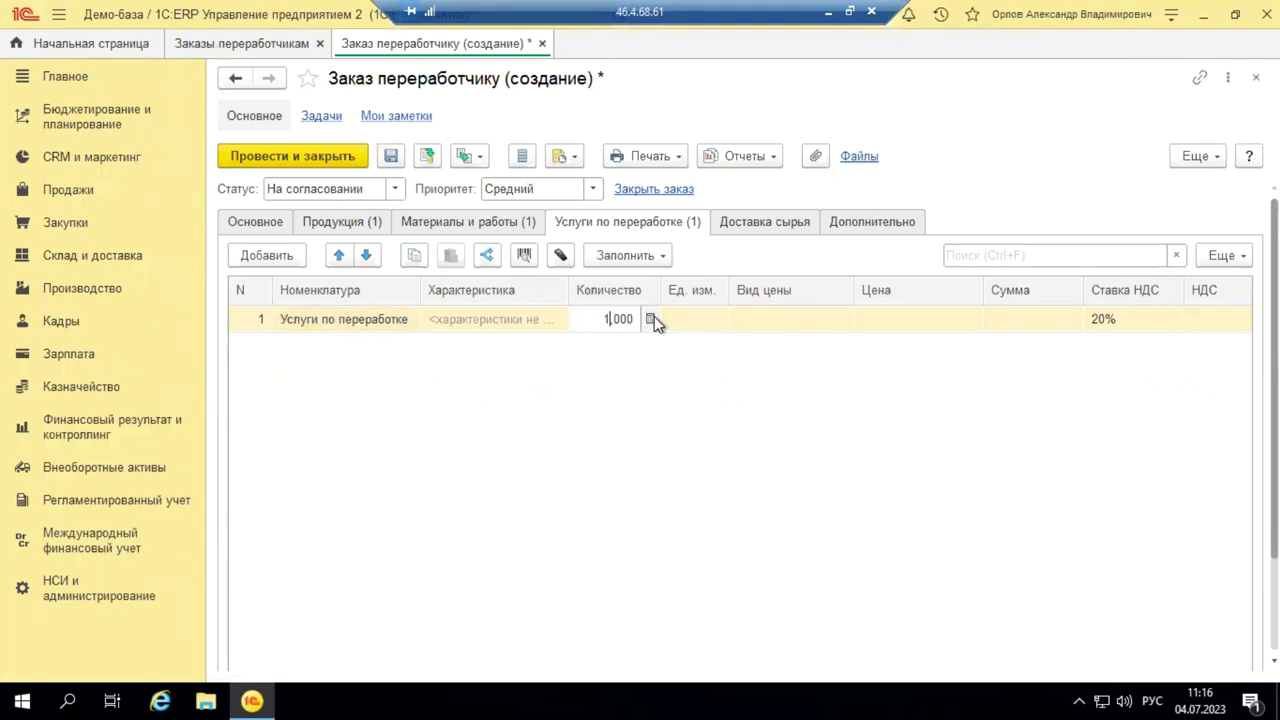
click(692, 438)
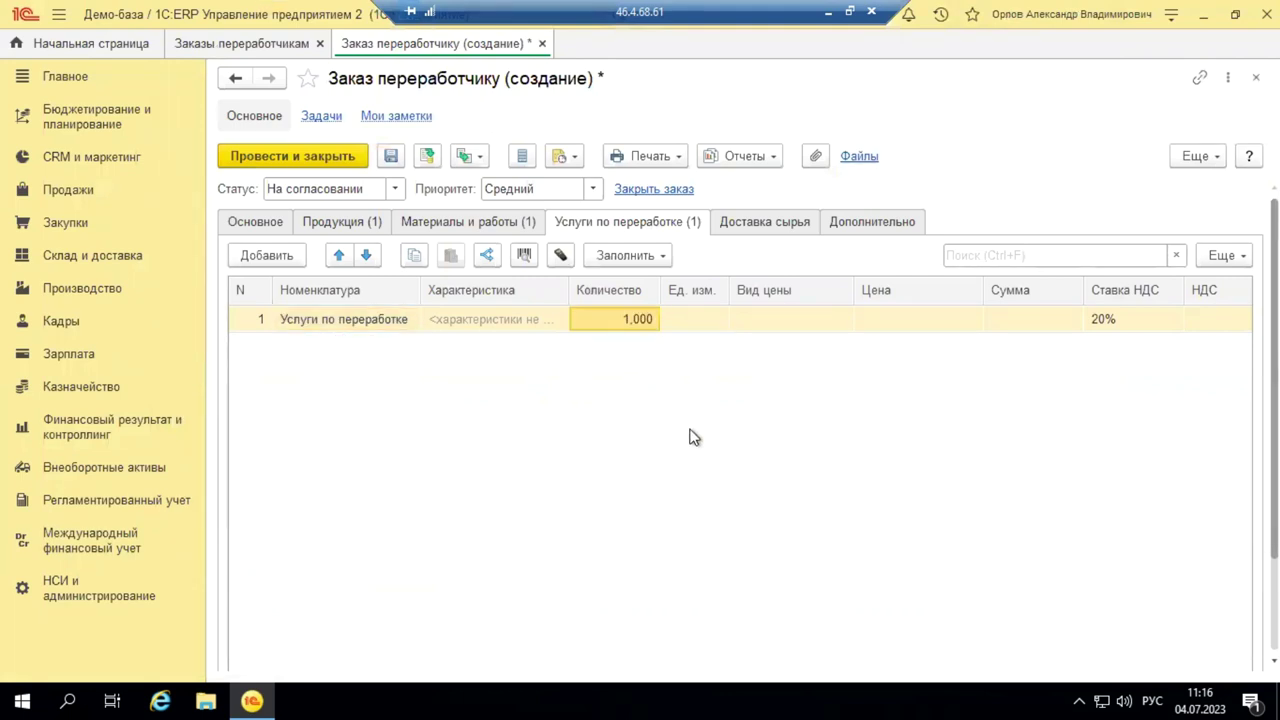
click(946, 332)
text(500)
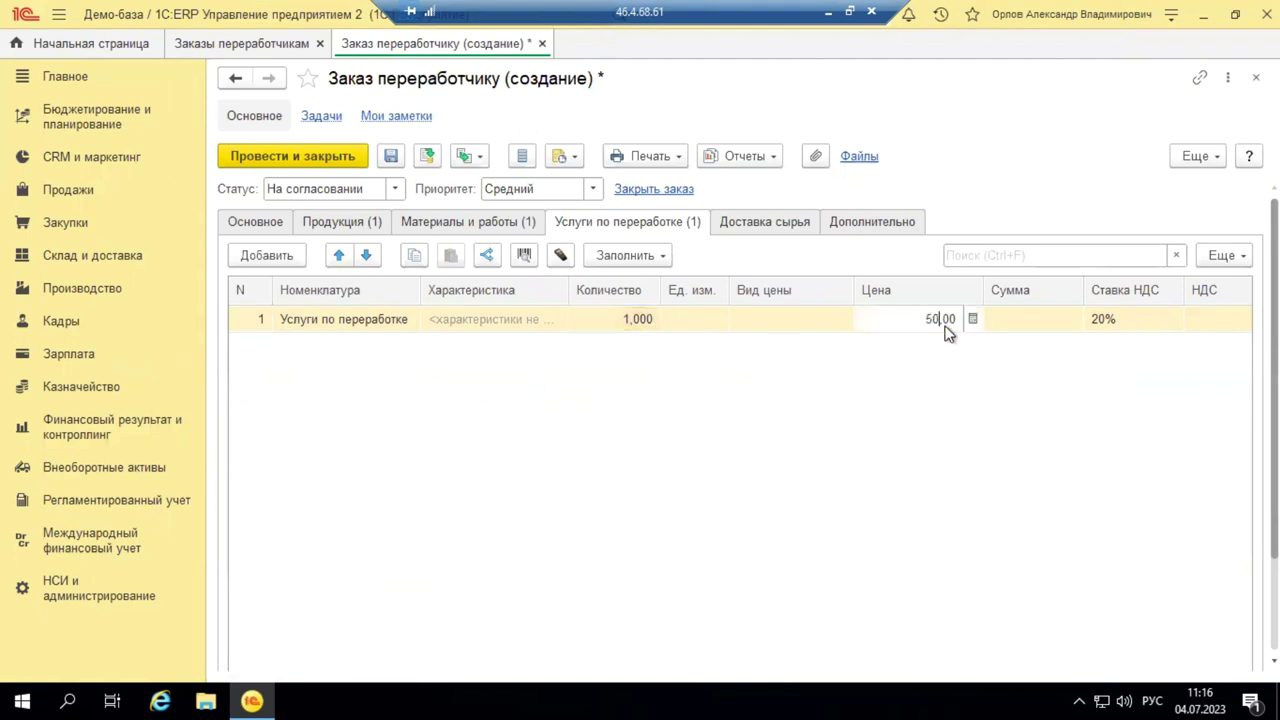
key(Return)
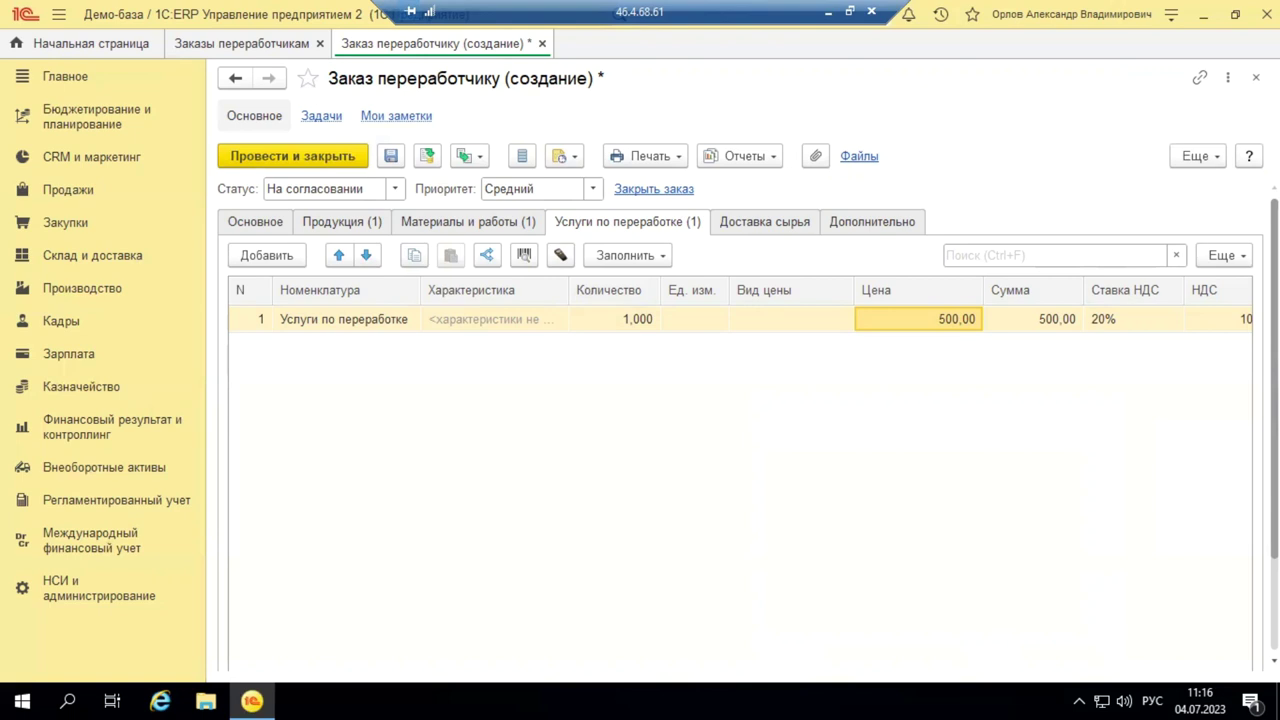
Step: Set the service line's costing item (Статья калькуляции) to «Услуги переработчика»
scroll(743, 222, down, 3)
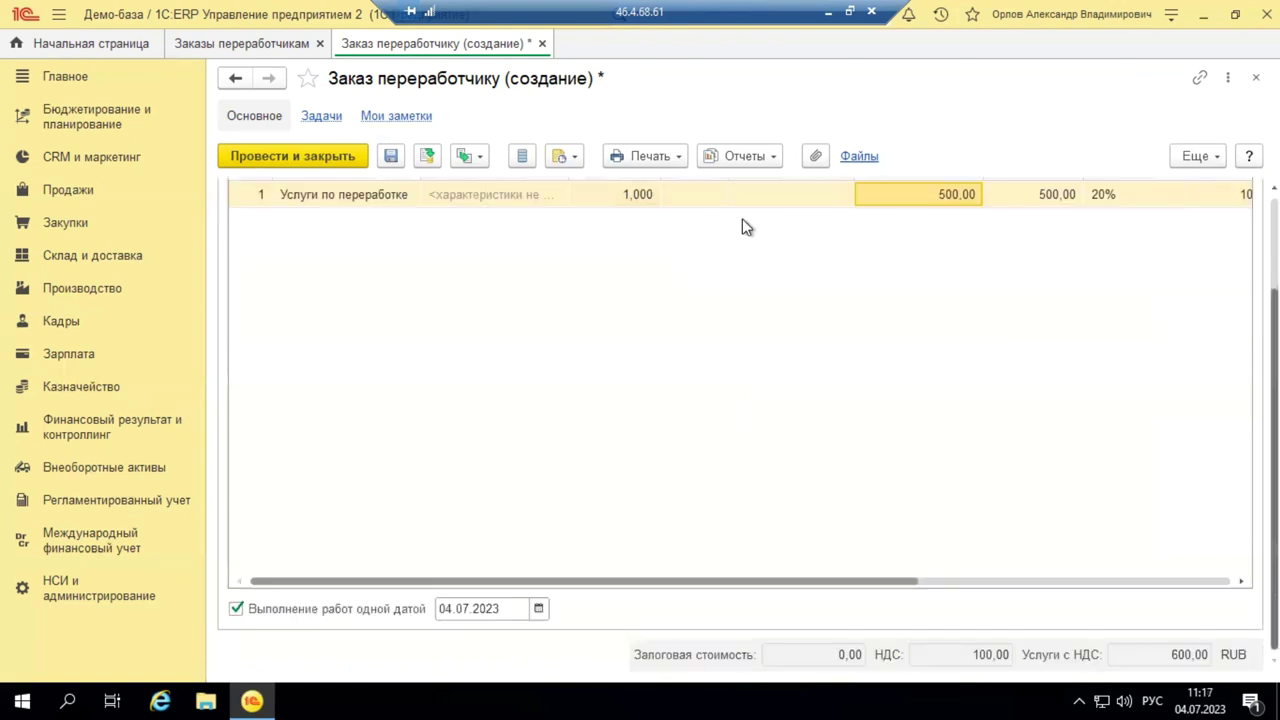
scroll(840, 371, up, 3)
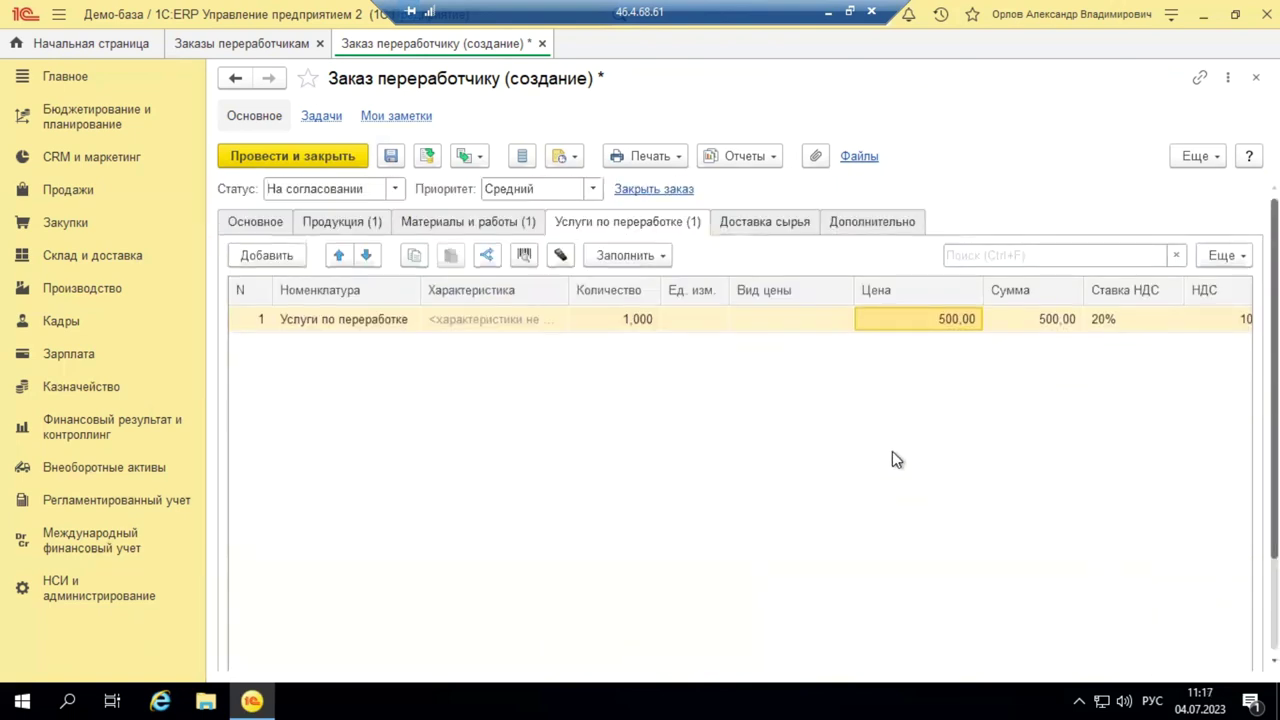
scroll(895, 459, down, 3)
drag(856, 586, 1140, 588)
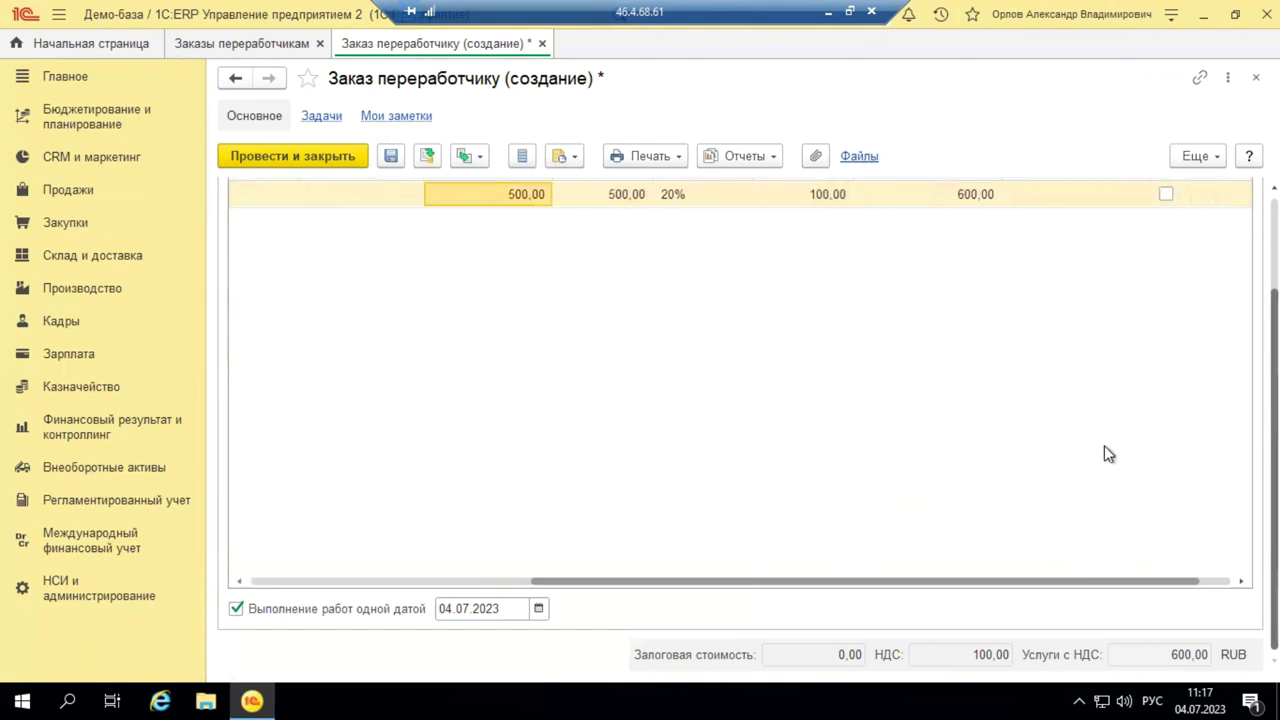
scroll(1106, 451, up, 3)
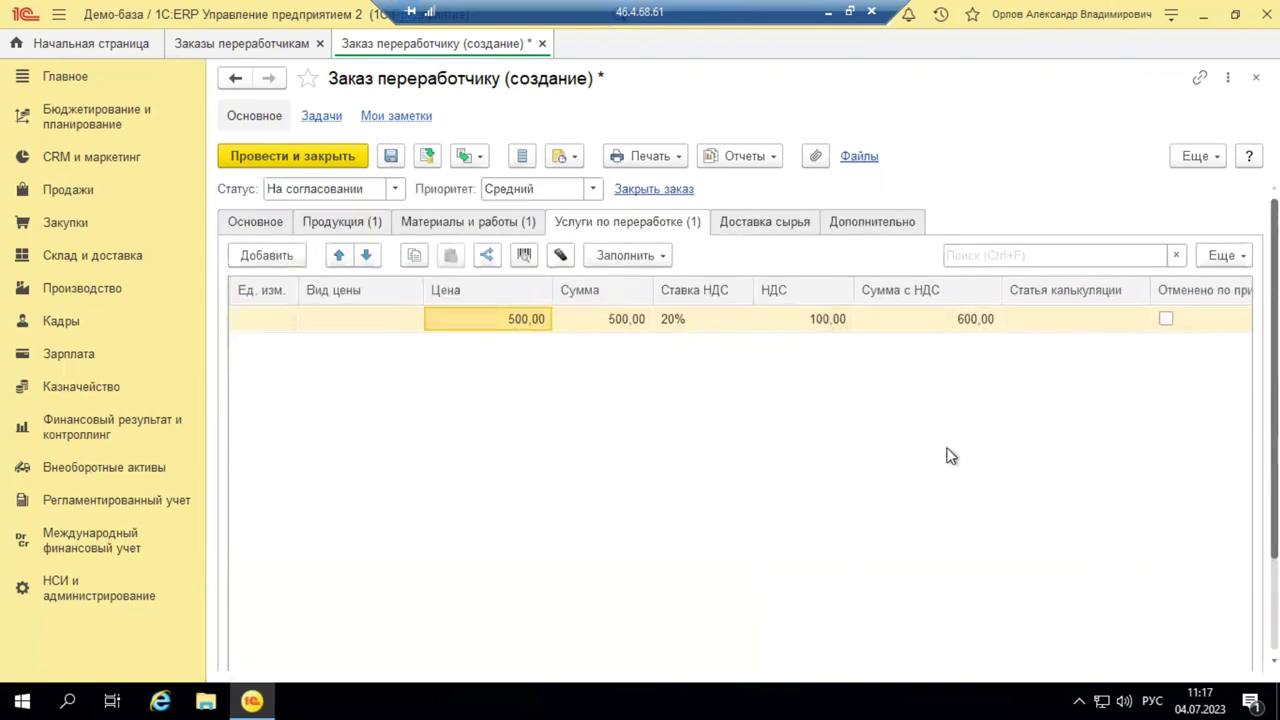
click(1117, 320)
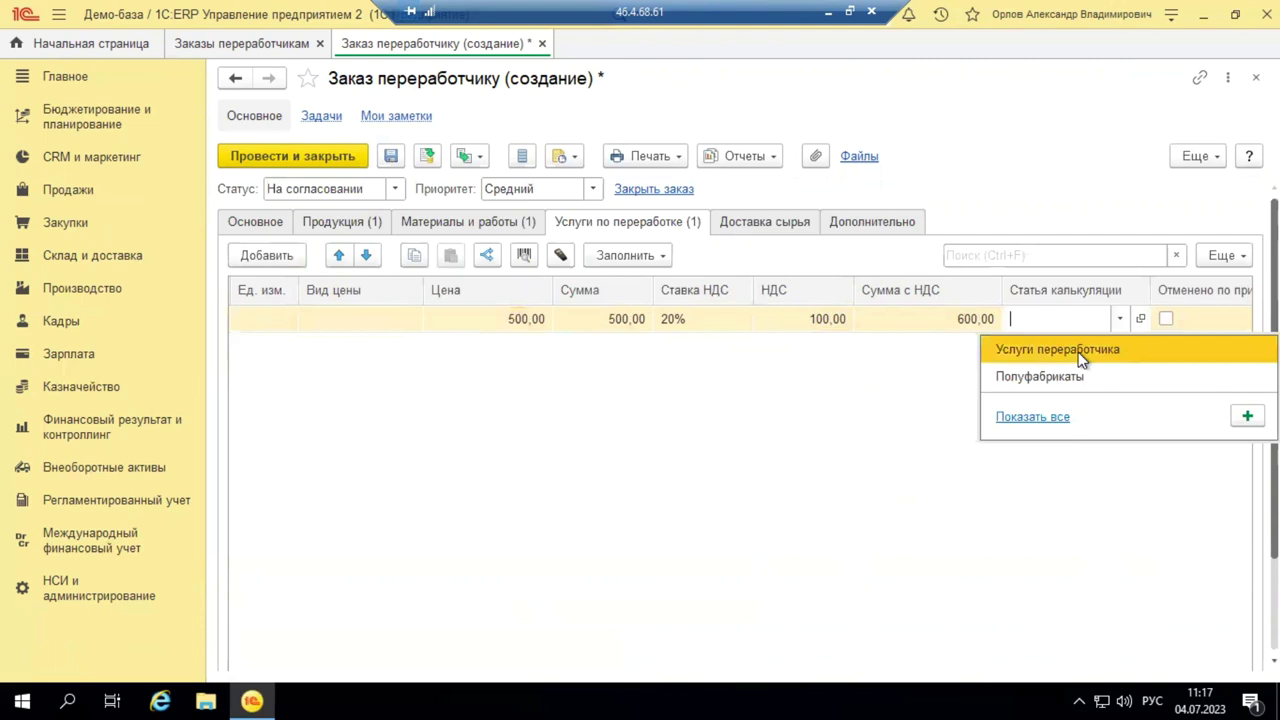
click(1080, 352)
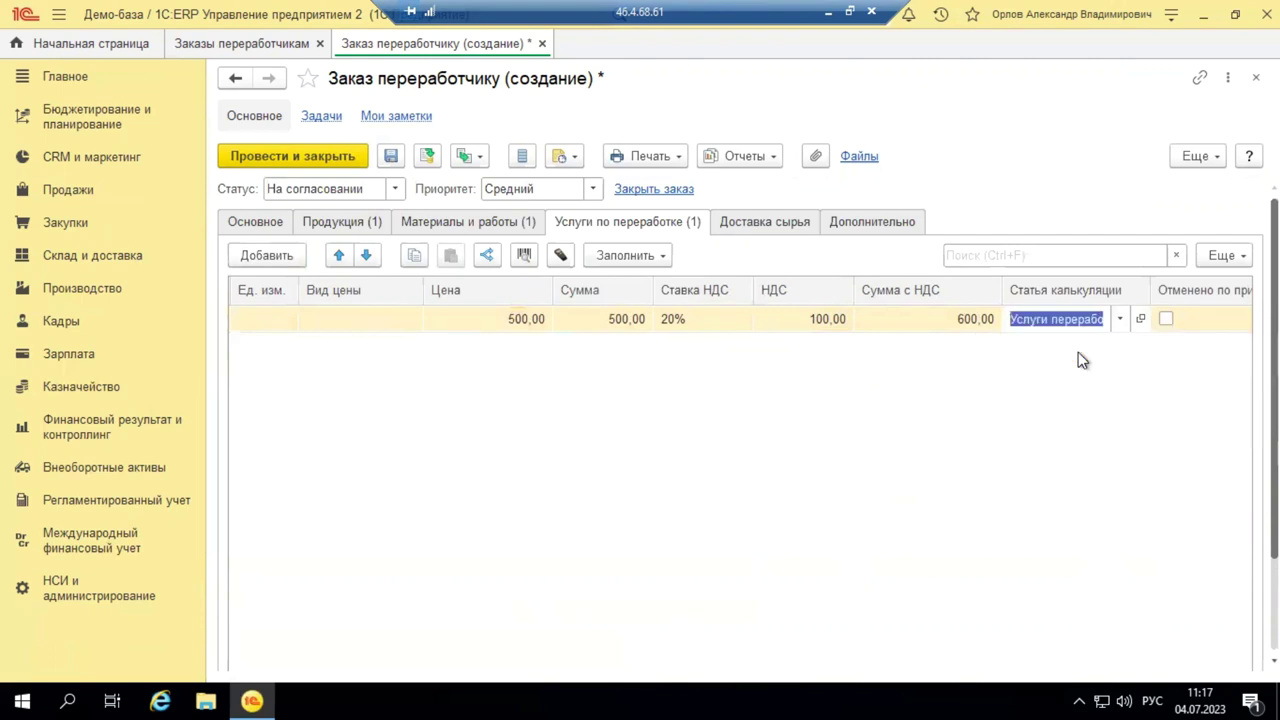
Step: Examine the available raw material delivery methods and the order's additional parameters
click(778, 225)
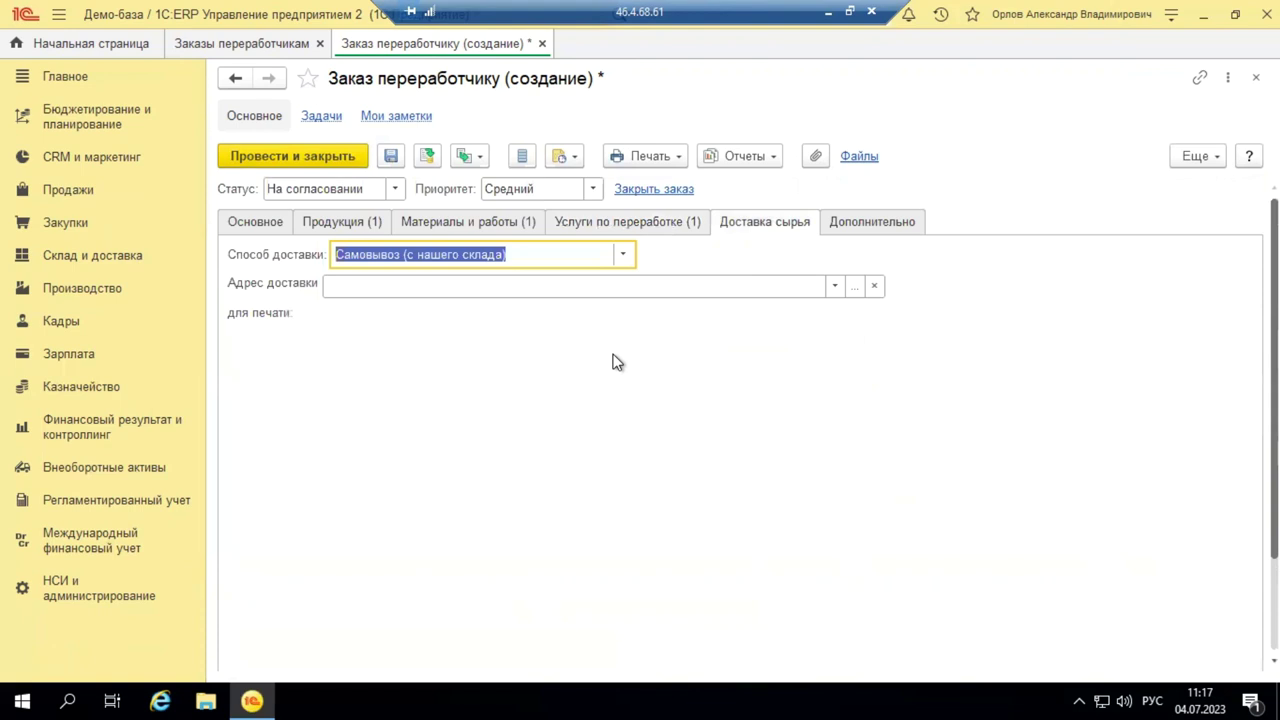
click(622, 256)
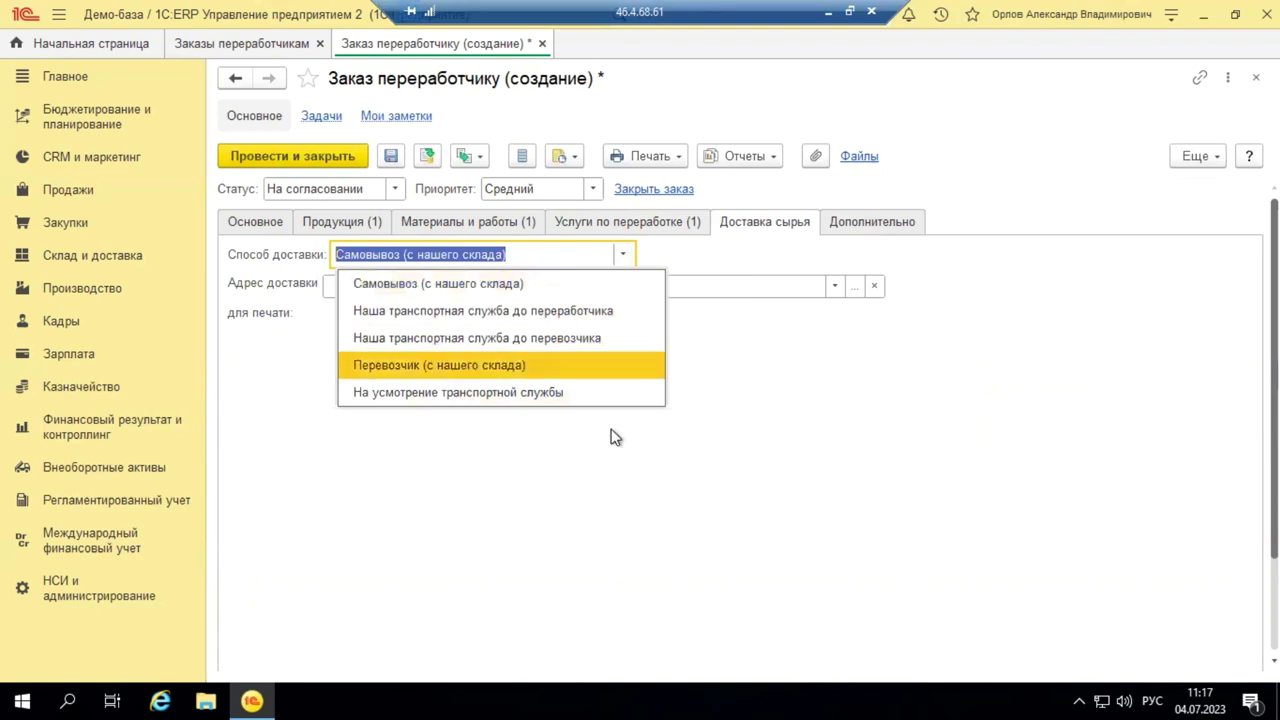
key(Escape)
click(848, 222)
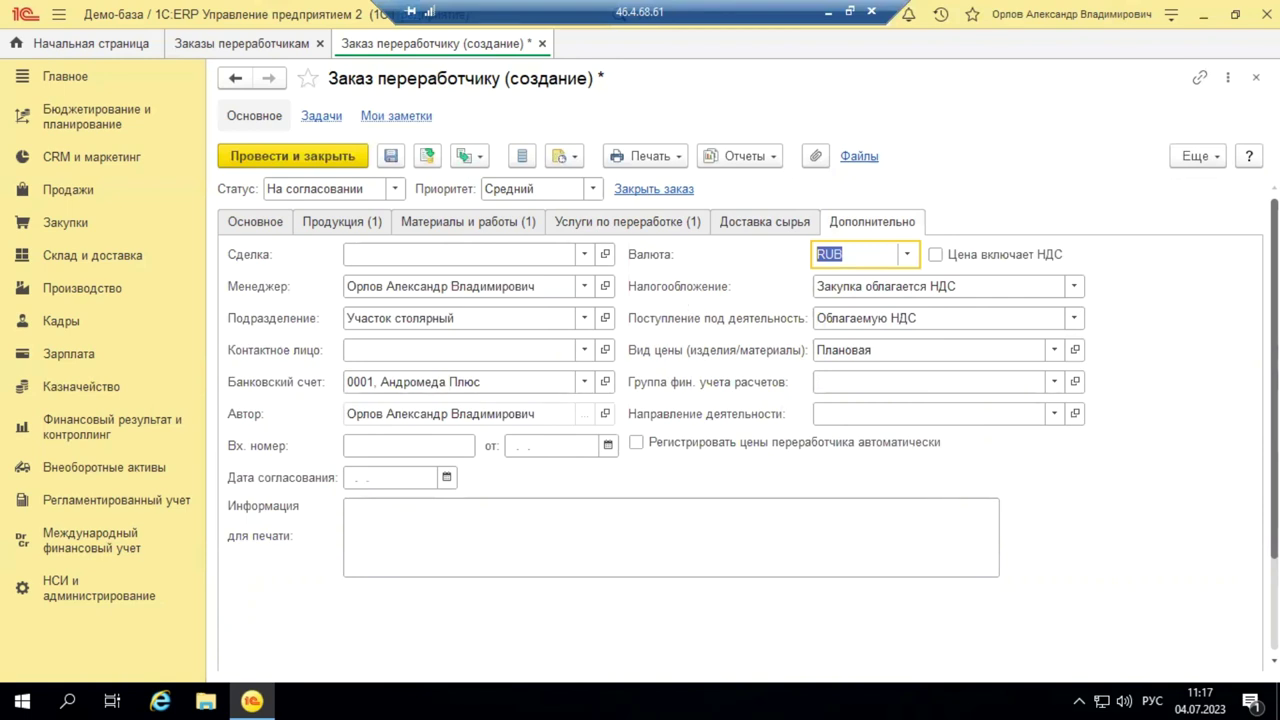
Step: Post the new processor order, set its status to «К выполнению» and post it again
click(427, 157)
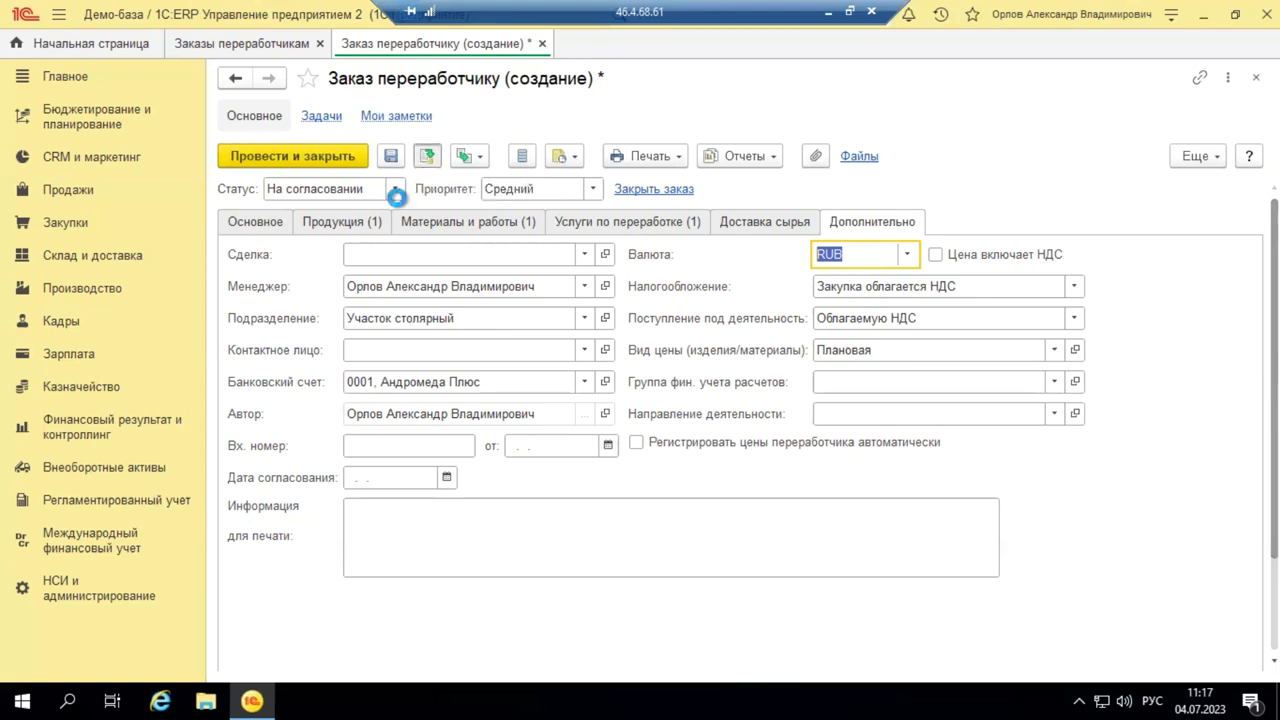
click(245, 221)
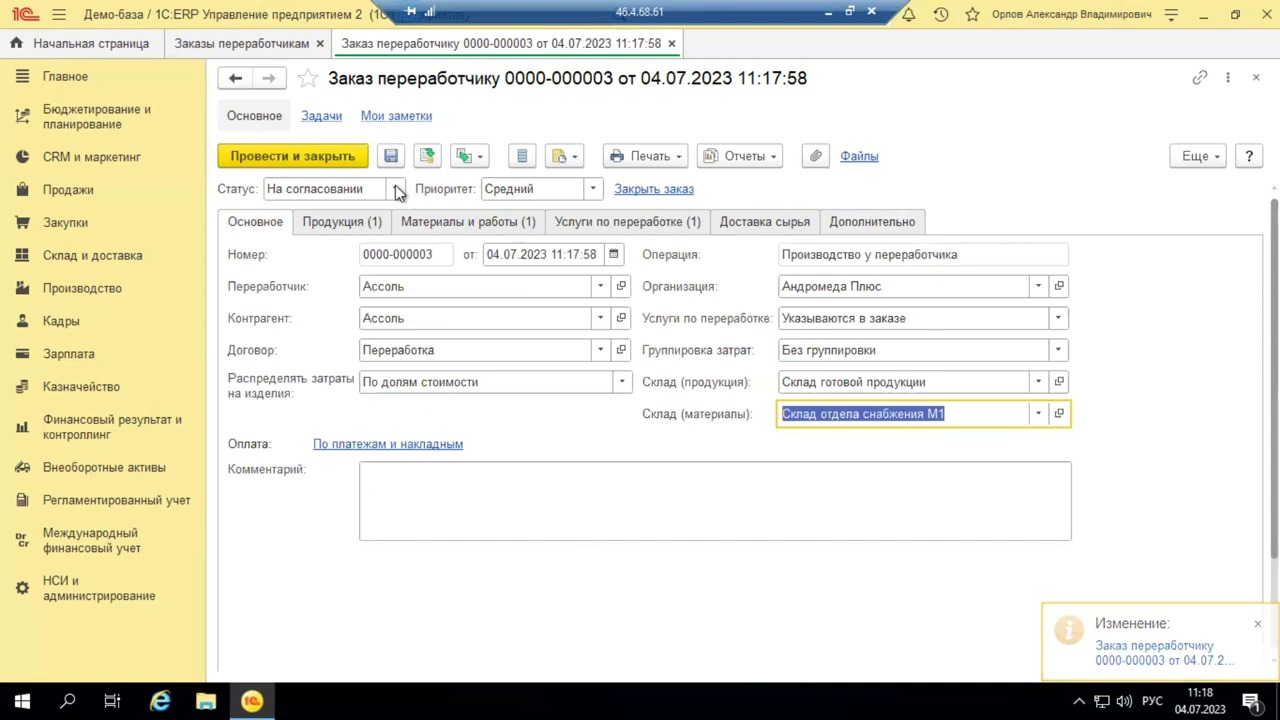
click(396, 189)
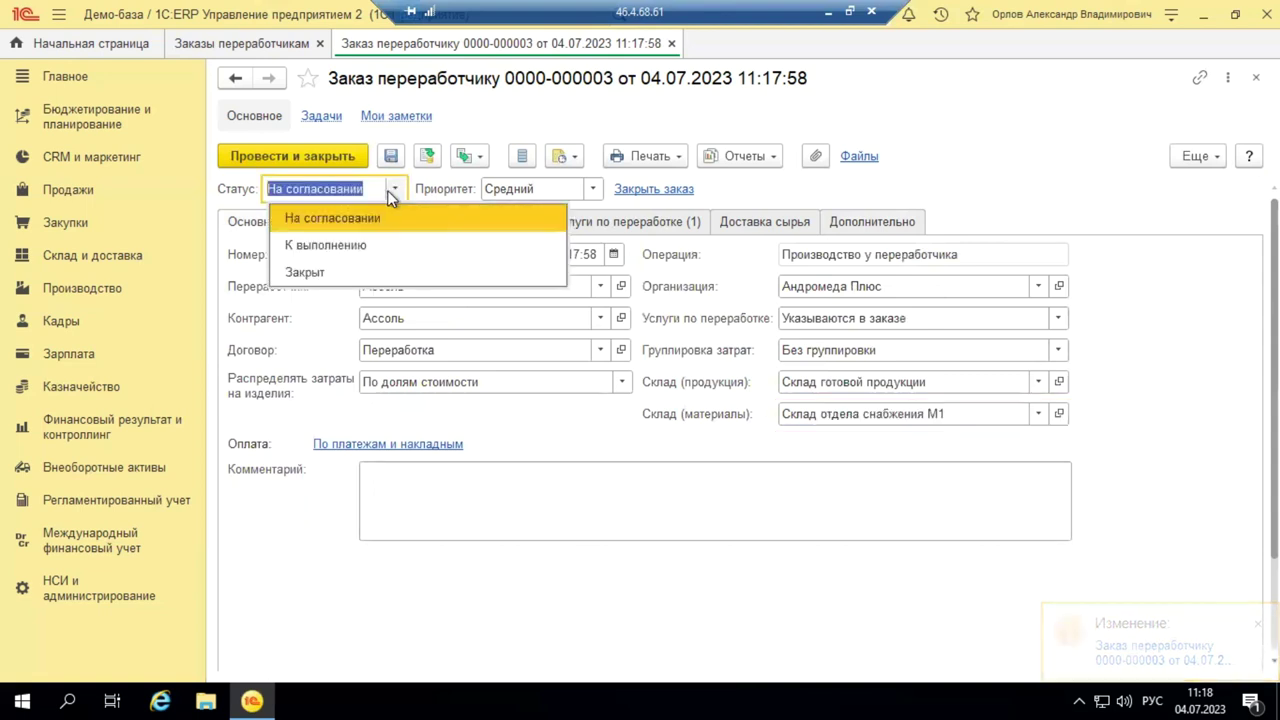
click(363, 247)
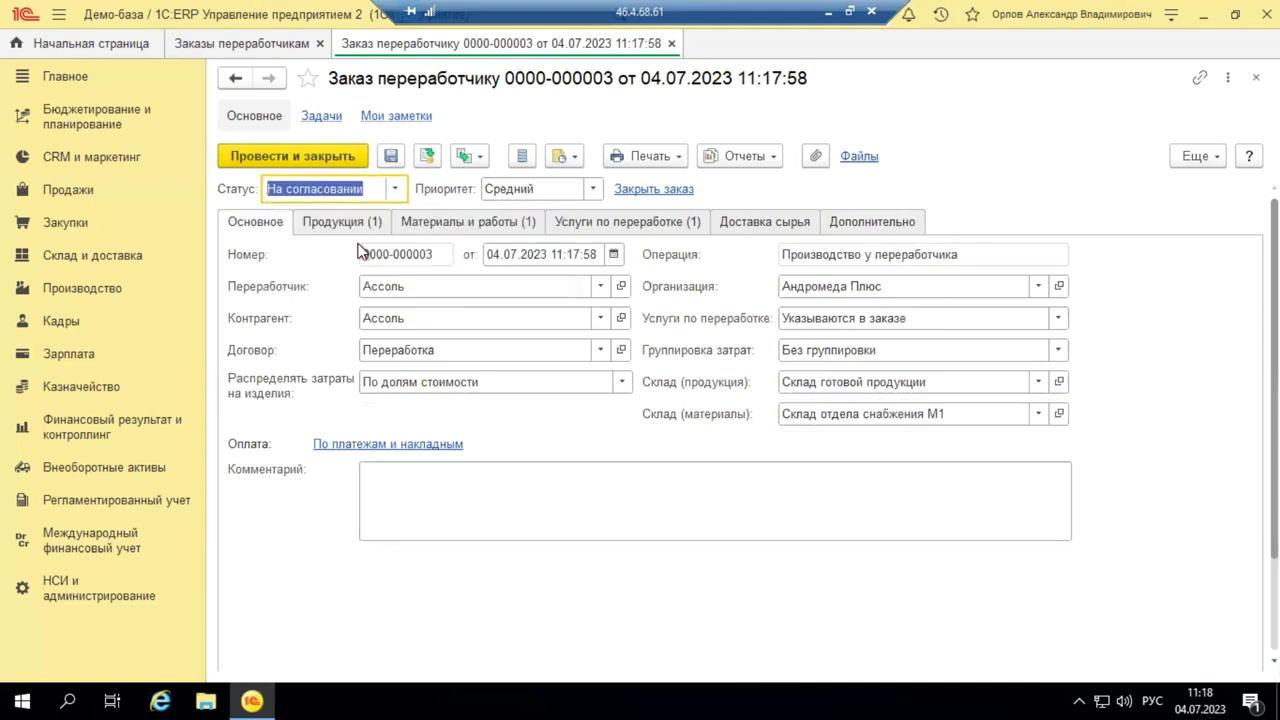
click(427, 158)
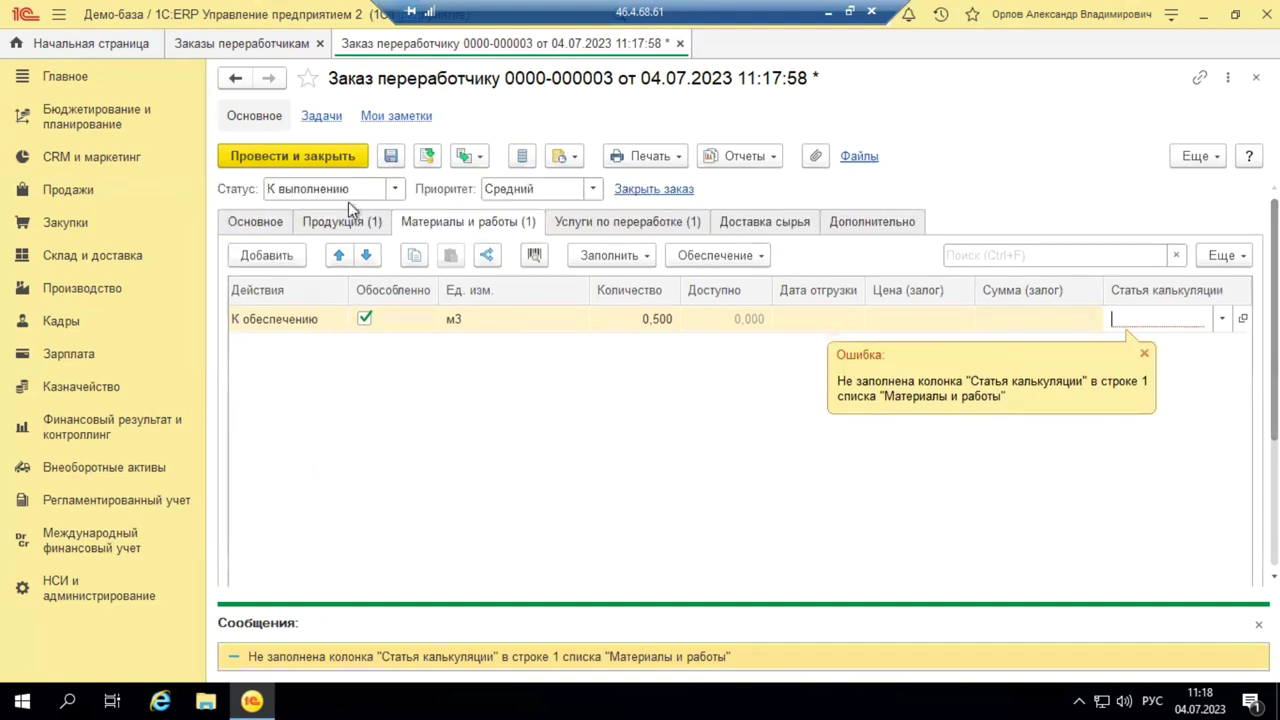
Step: Set the costing item (Статья калькуляции) of the material line to «Материалы основные» and repost the order
click(1221, 319)
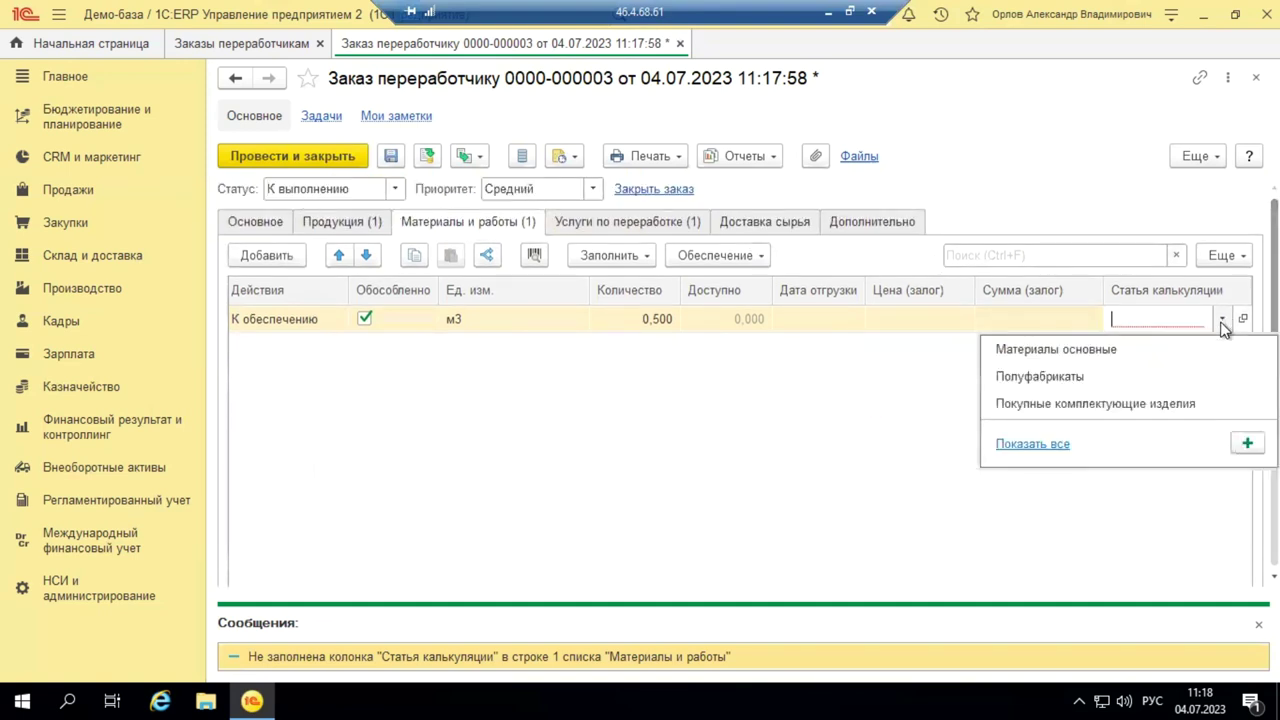
click(1060, 350)
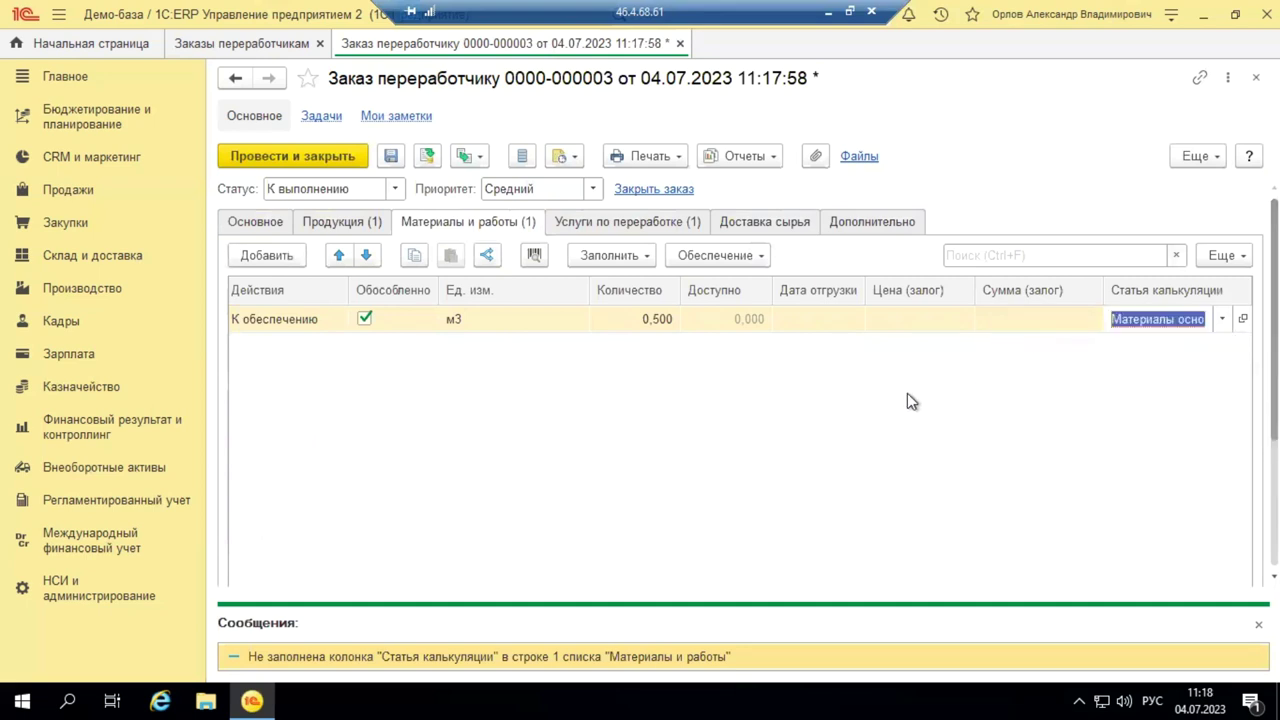
click(430, 160)
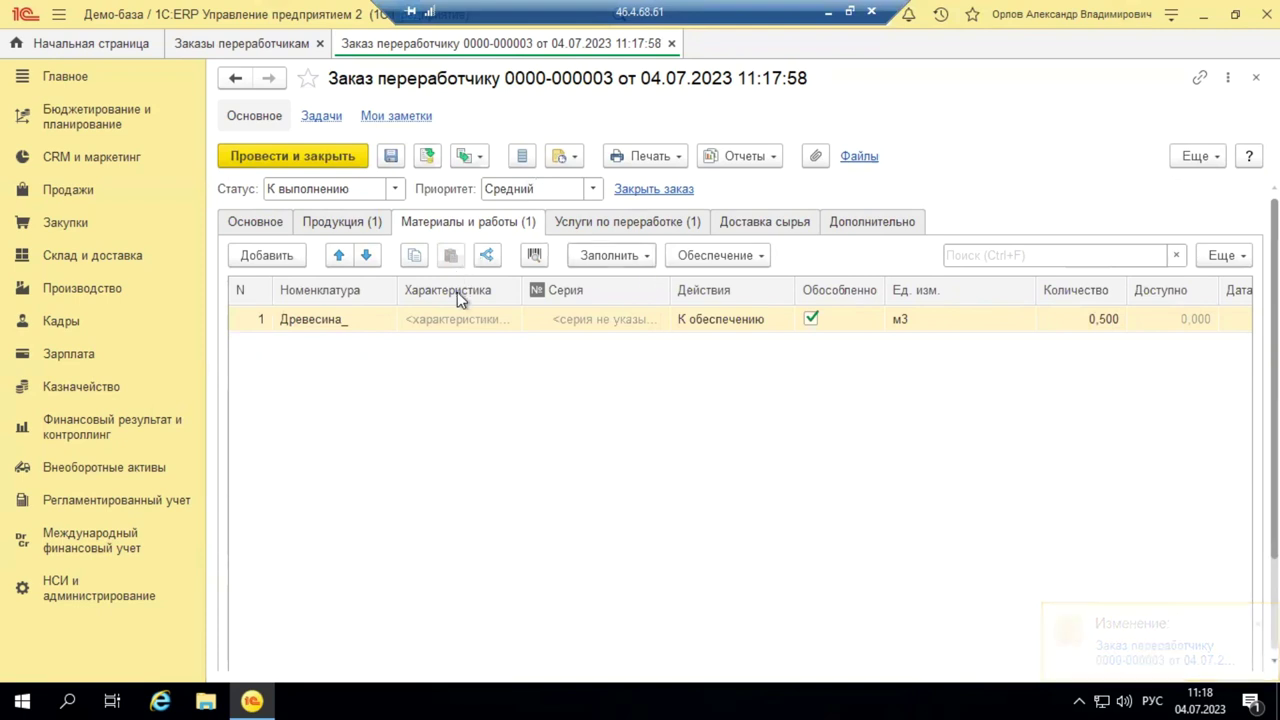
Step: Set the supply action of the «Древесина_» line to «Отгрузить» and post the order
click(765, 262)
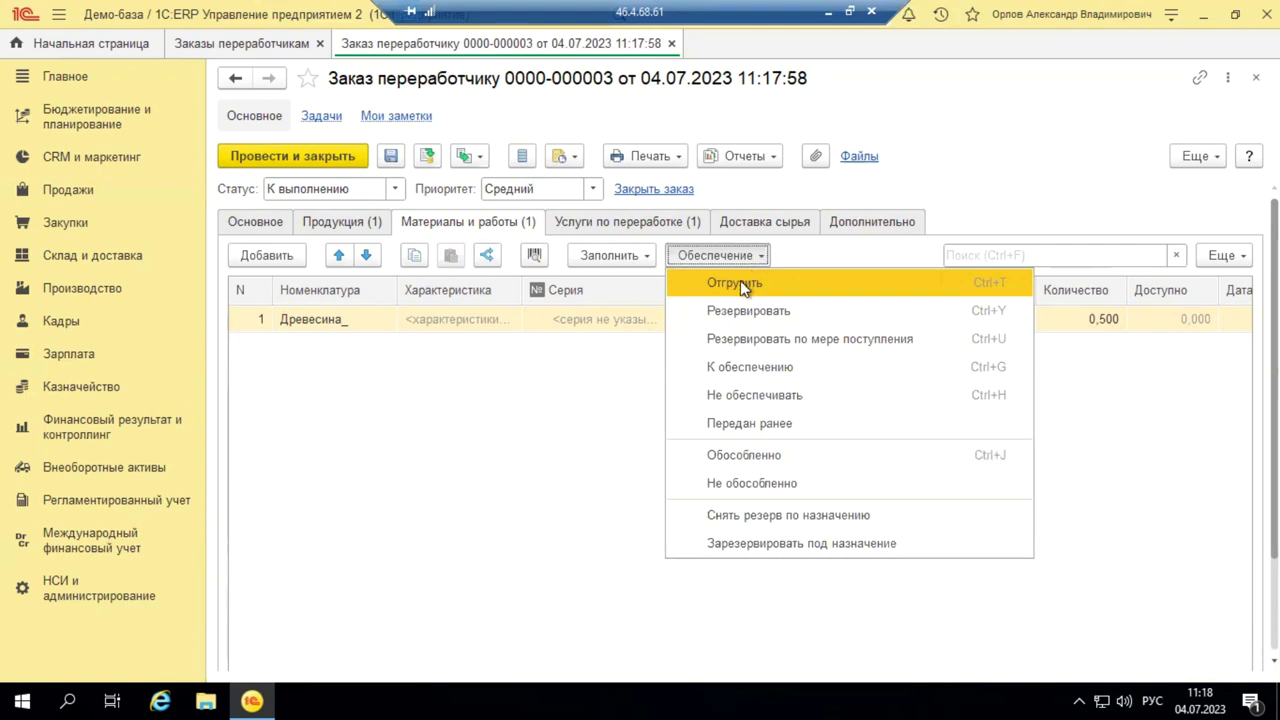
click(740, 284)
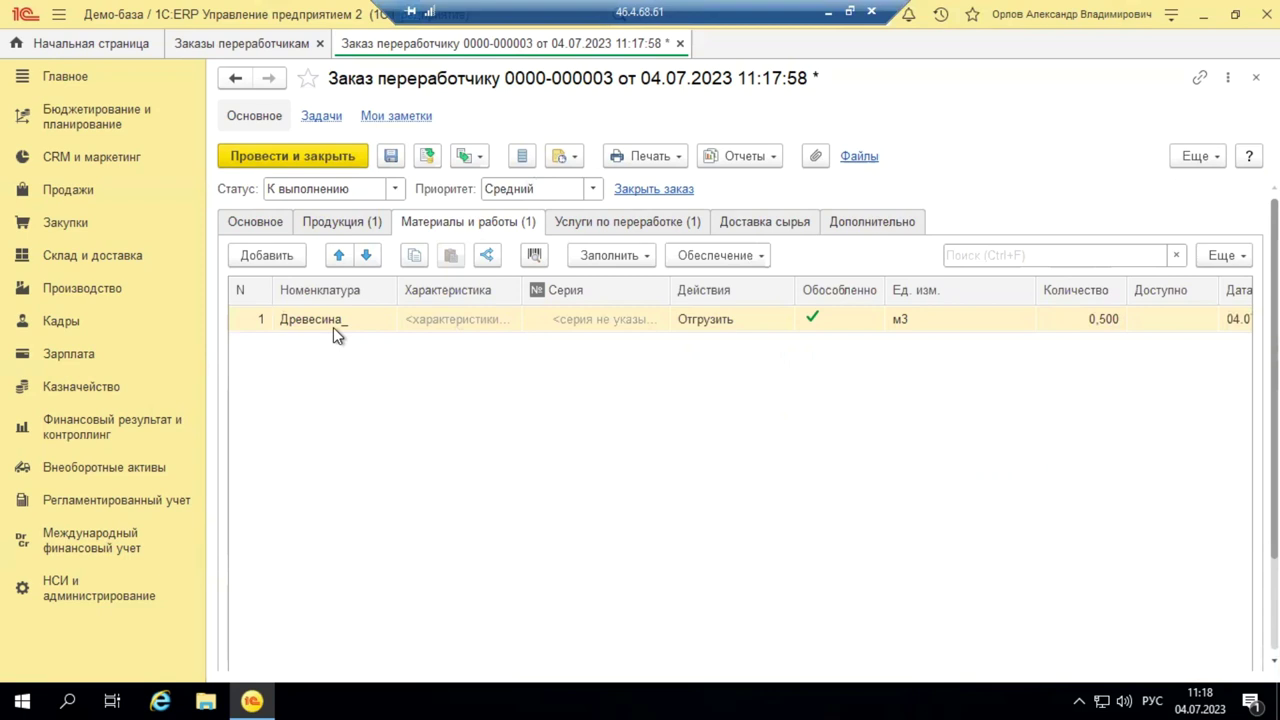
click(428, 157)
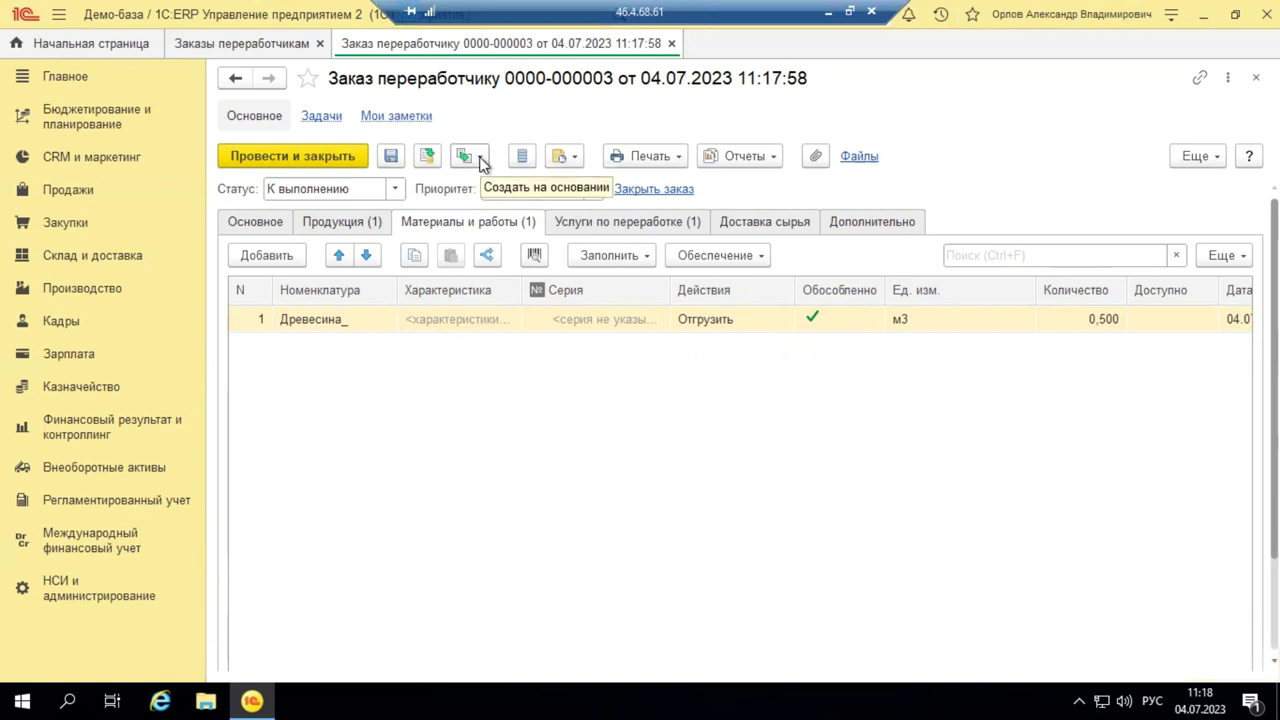
Step: Generate a «Передача сырья переработчику» document from the order, examine its main, goods and additional details, and close it without saving
click(480, 163)
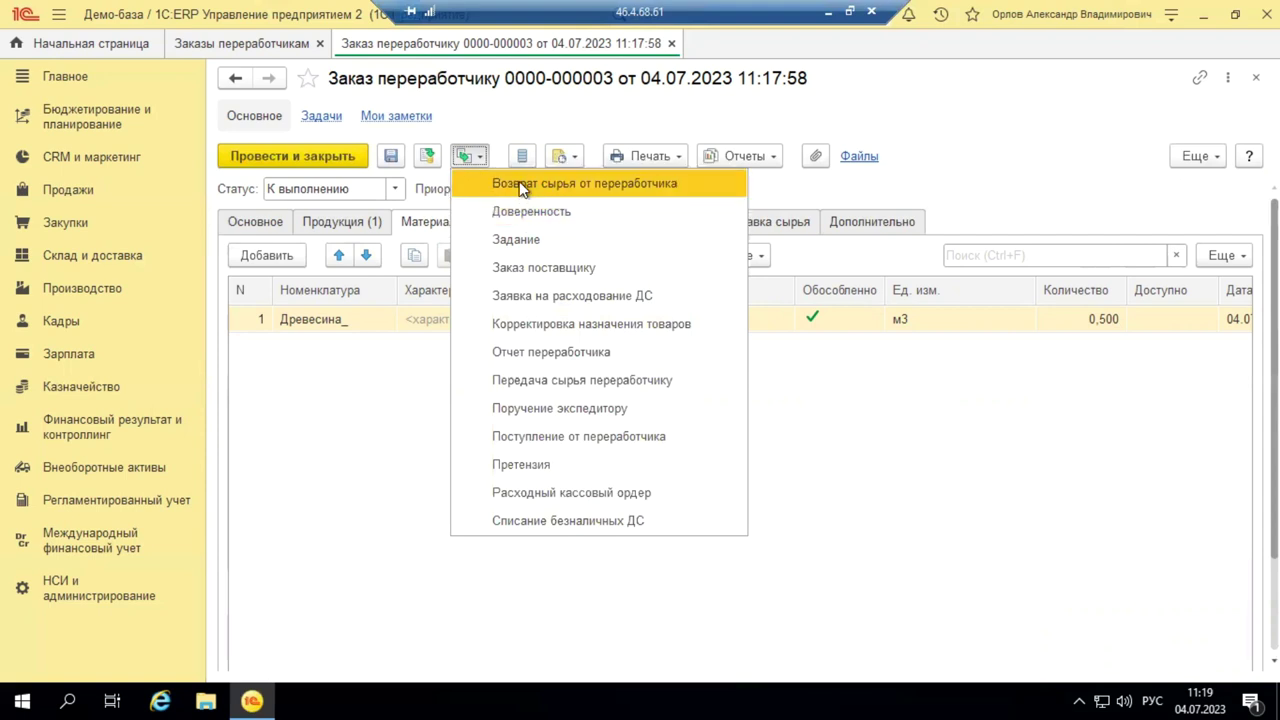
click(526, 383)
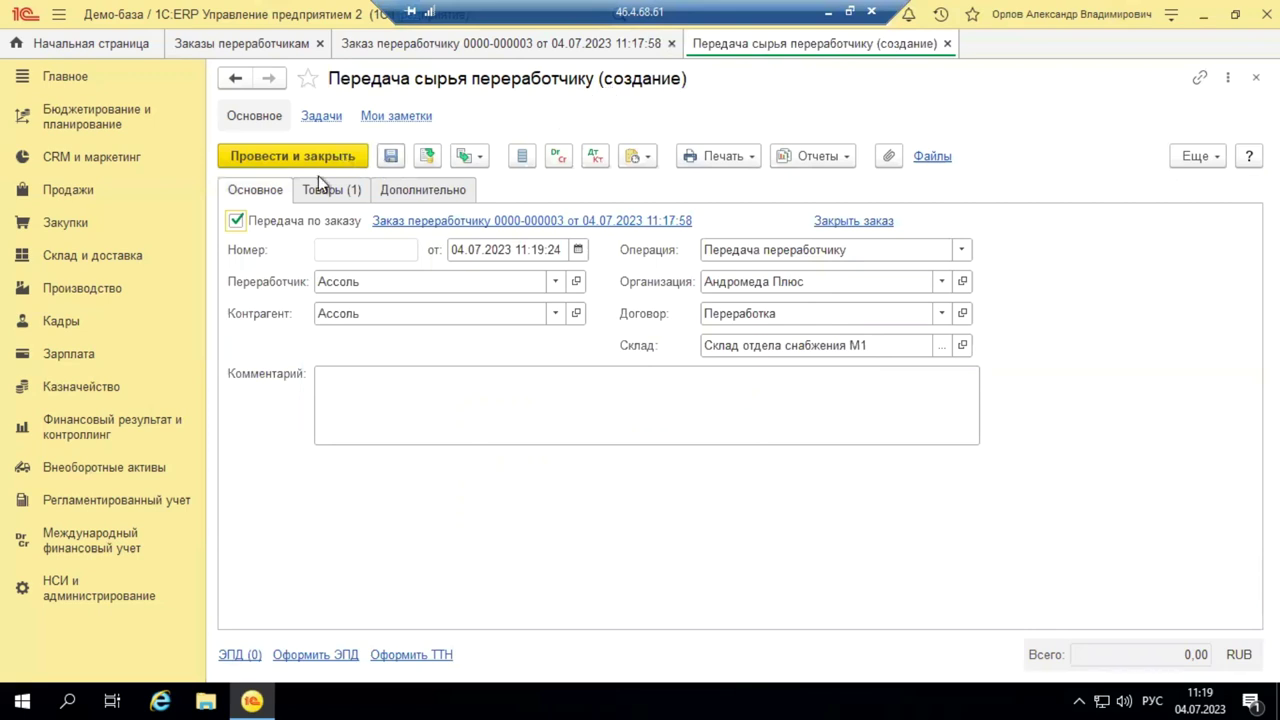
click(320, 193)
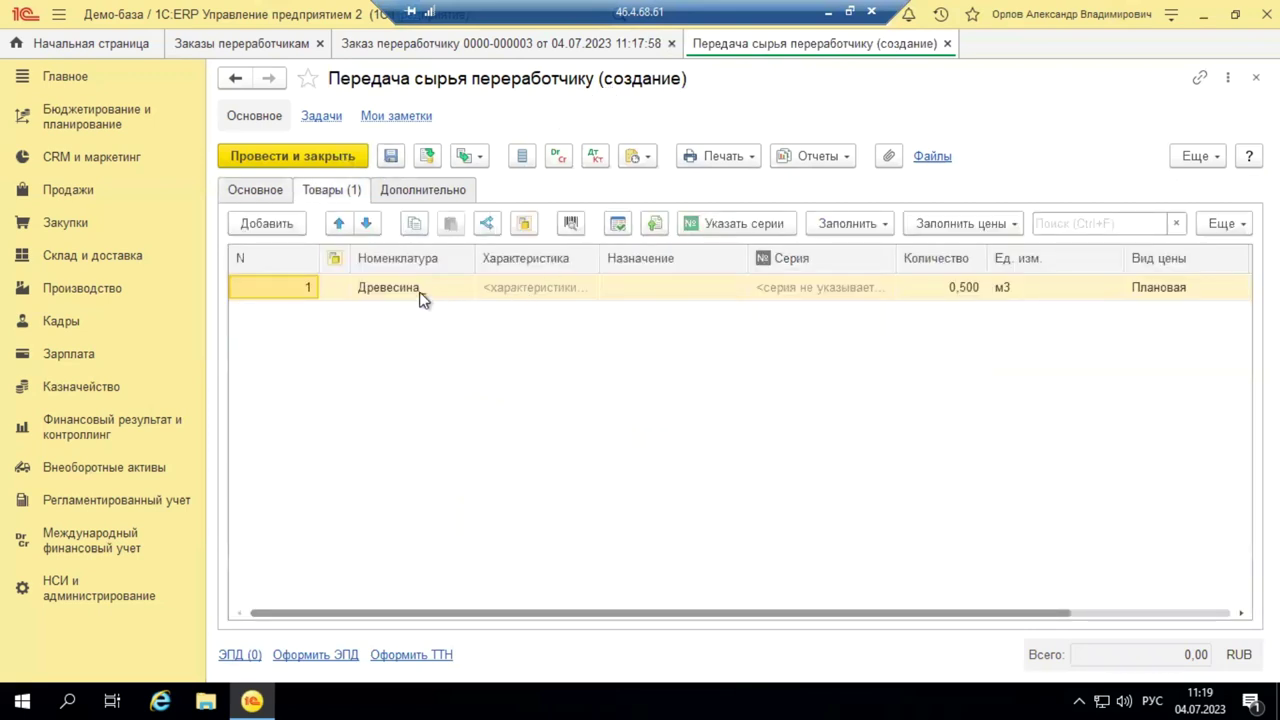
drag(740, 614, 1008, 610)
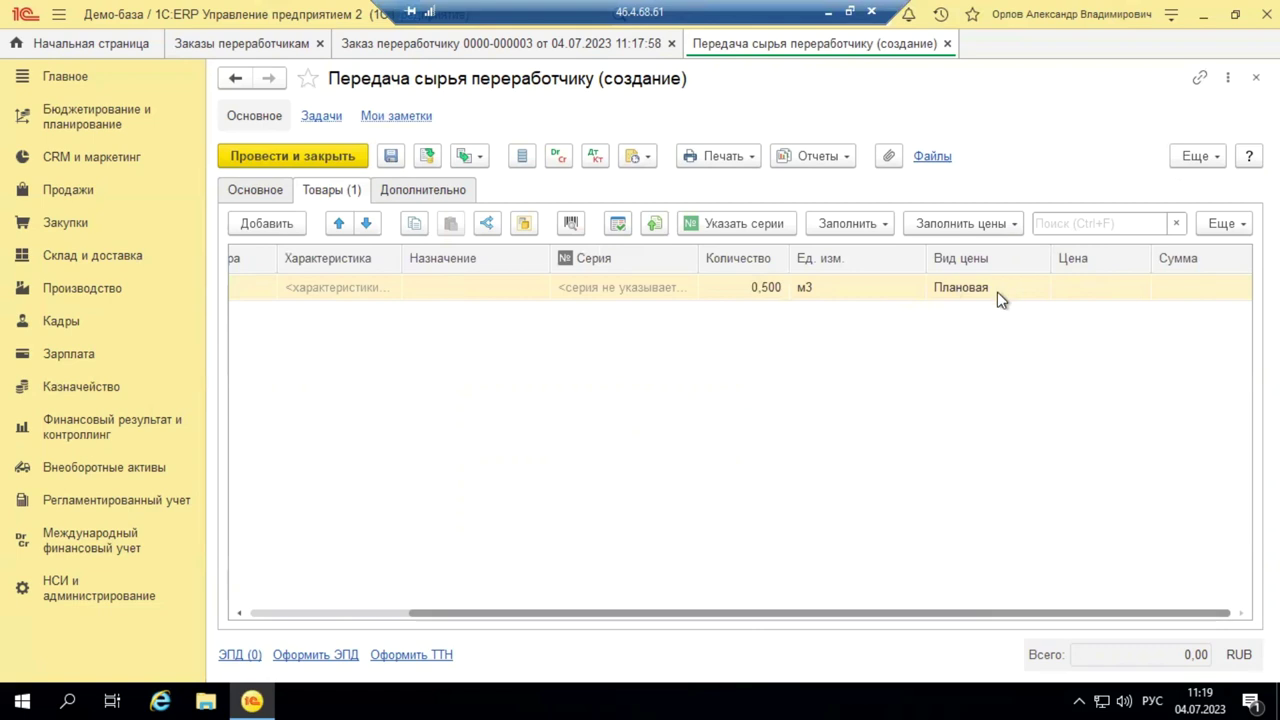
click(448, 191)
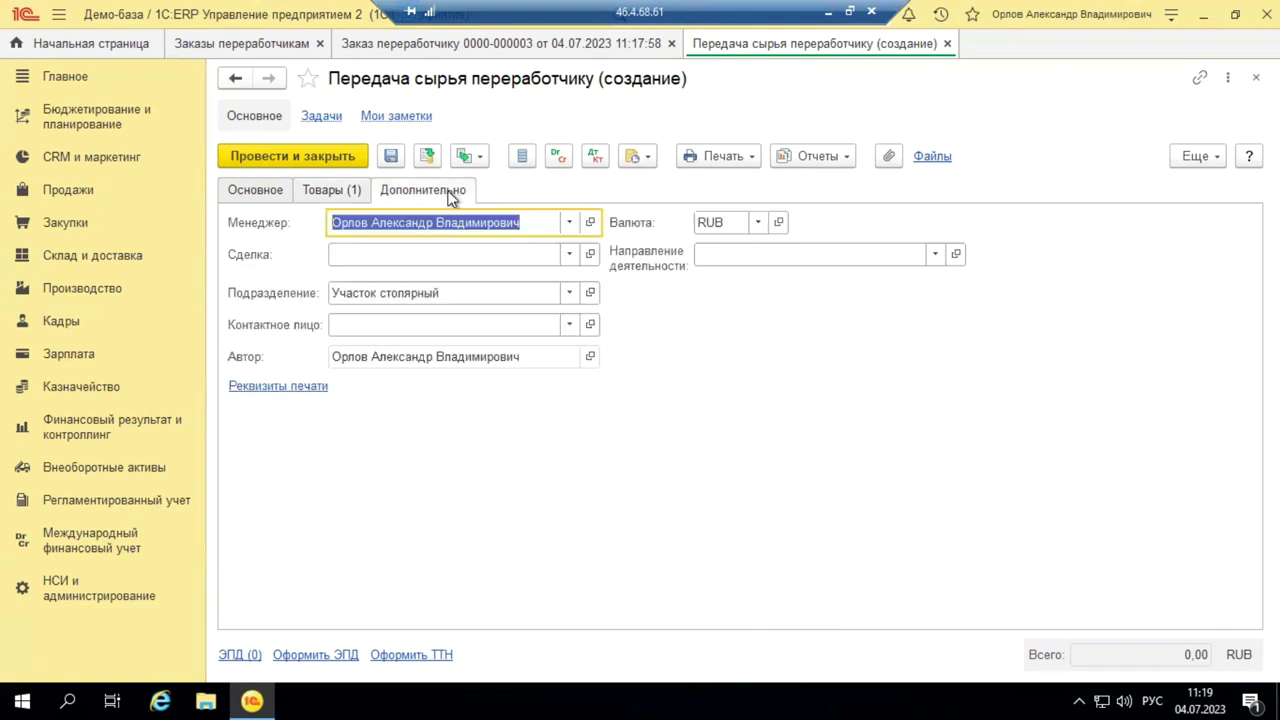
click(482, 289)
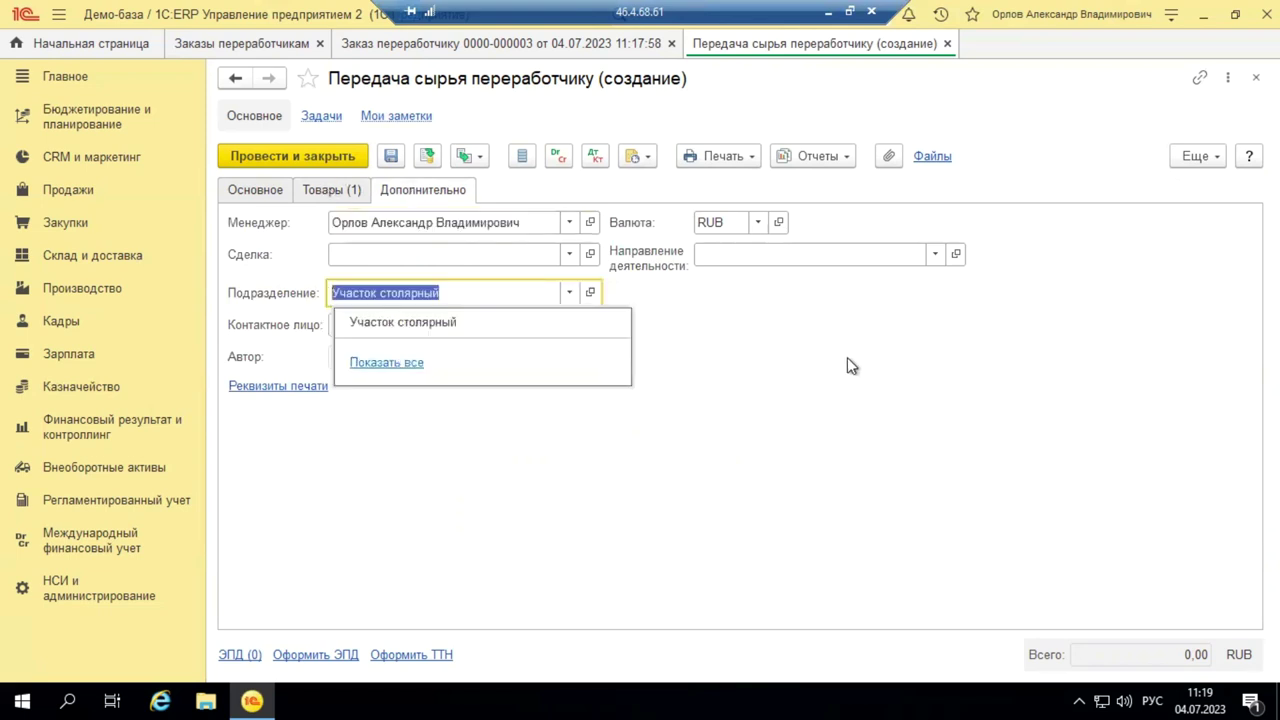
click(849, 366)
click(330, 190)
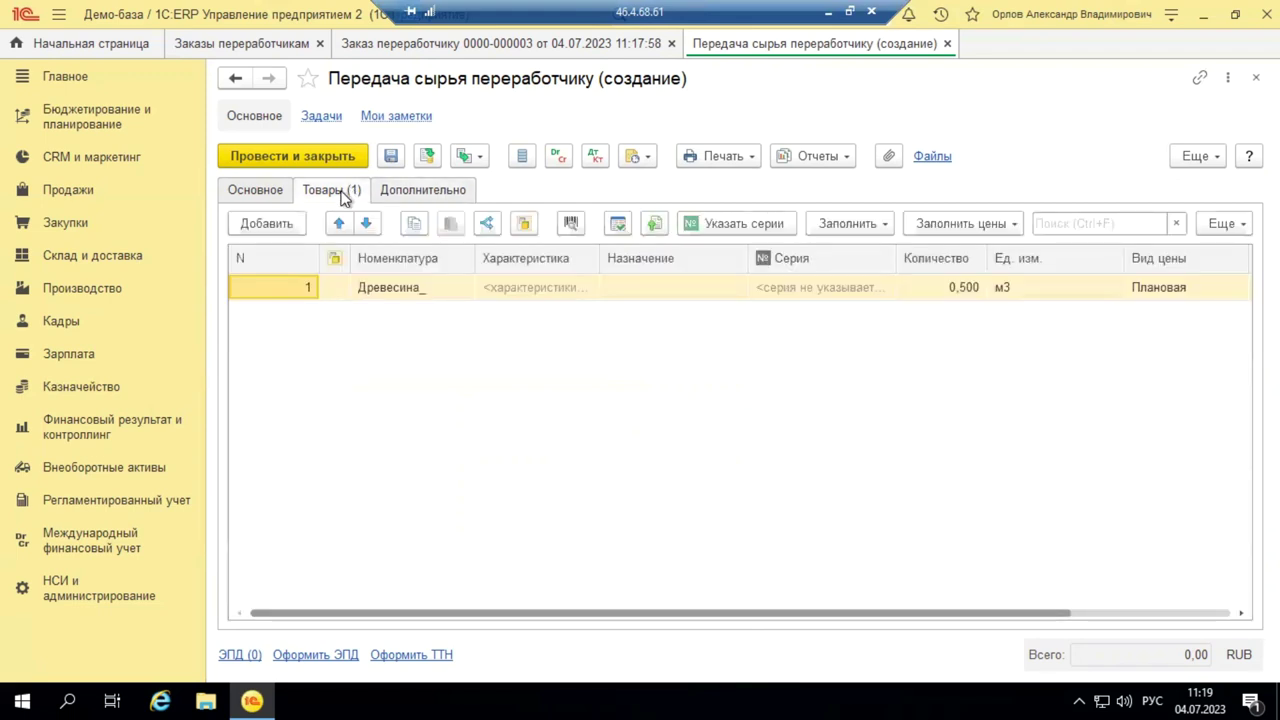
click(256, 194)
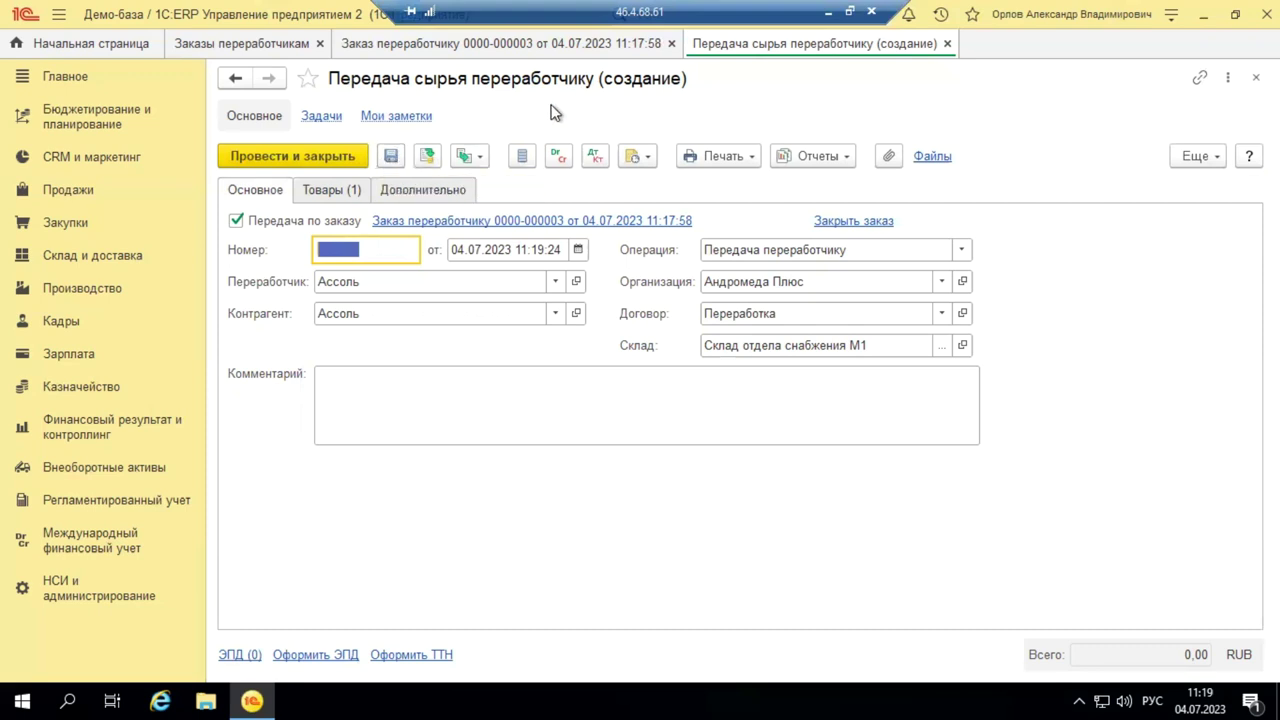
click(948, 44)
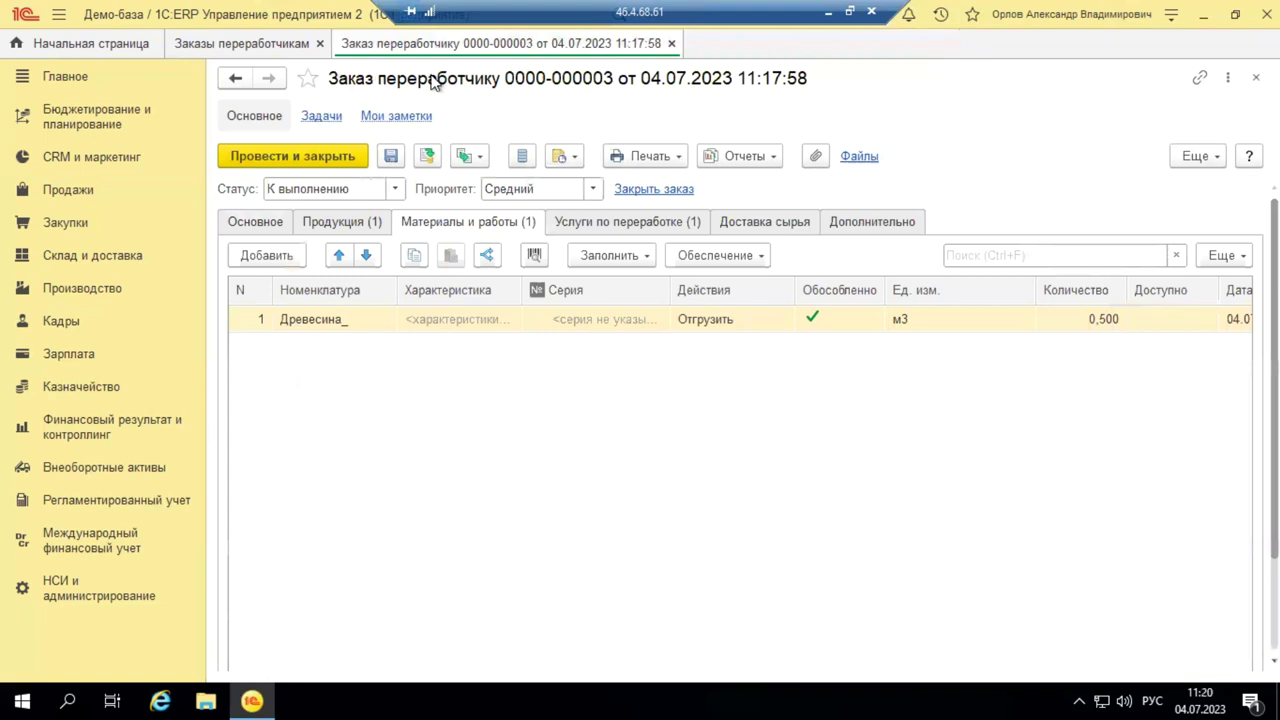
Step: Generate a «Поступление от переработчика» document from the order, examine its main, goods and additional details, and close it unsaved
click(476, 160)
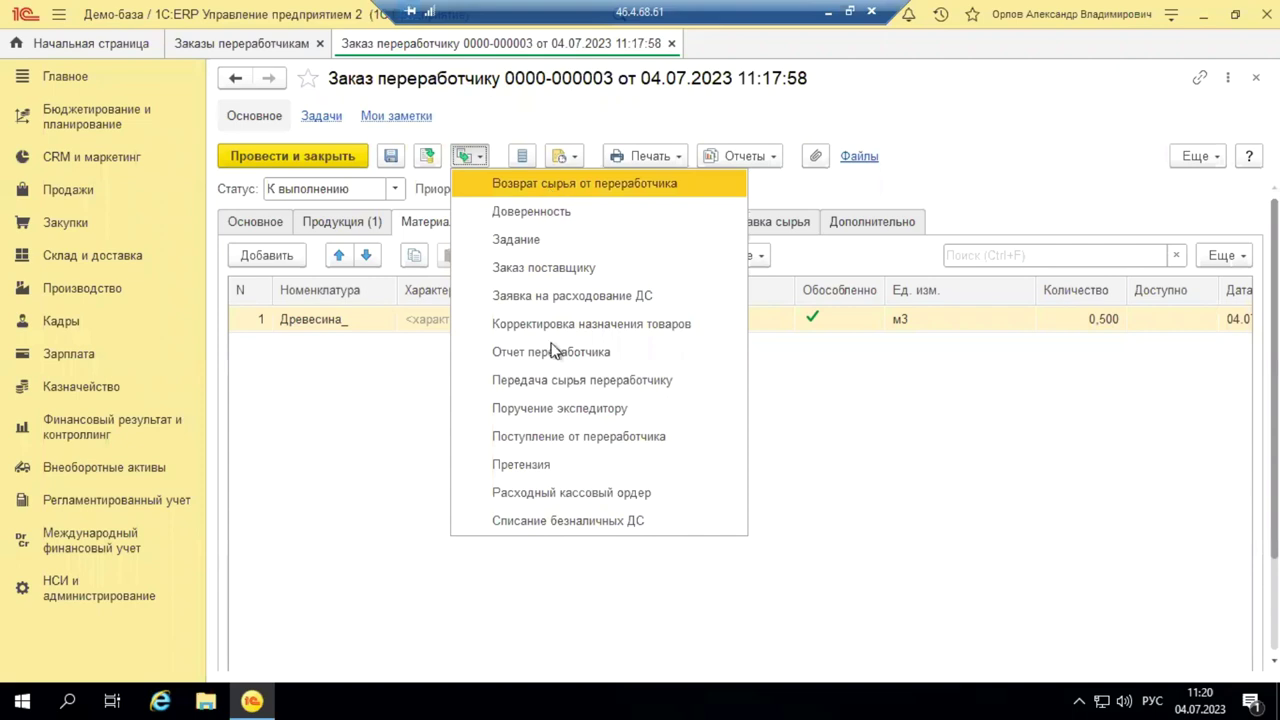
click(556, 440)
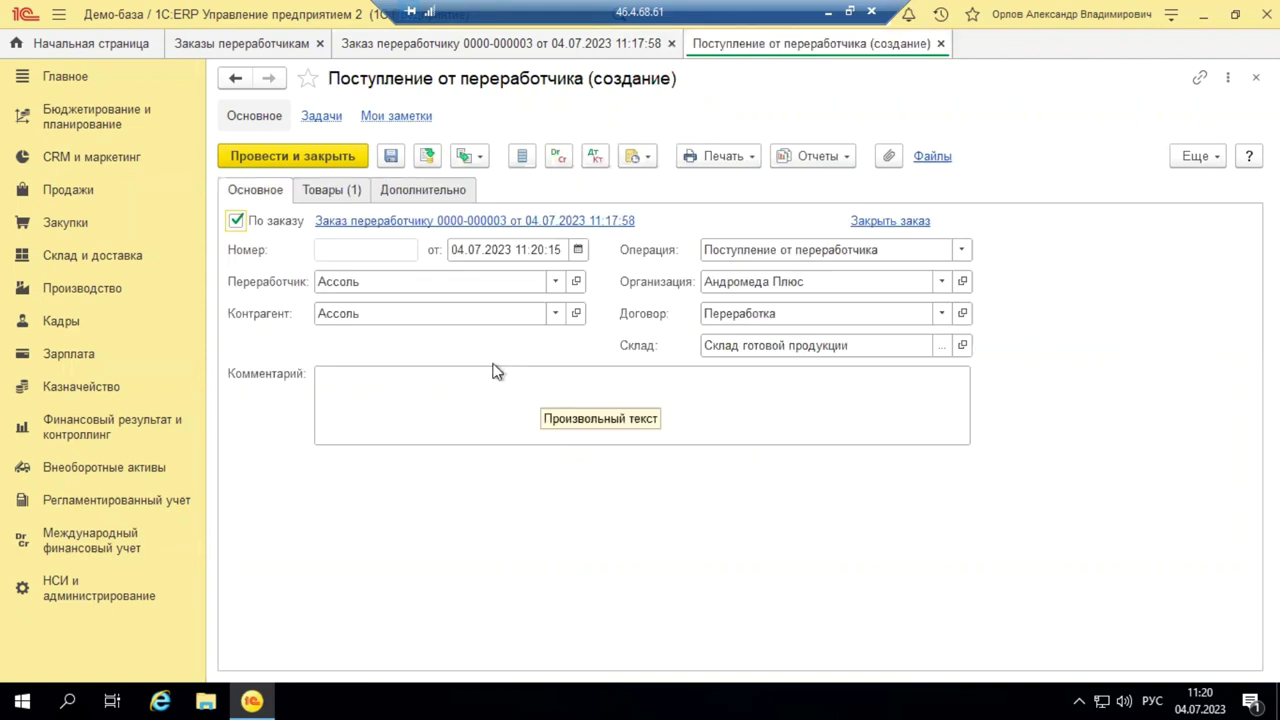
click(327, 193)
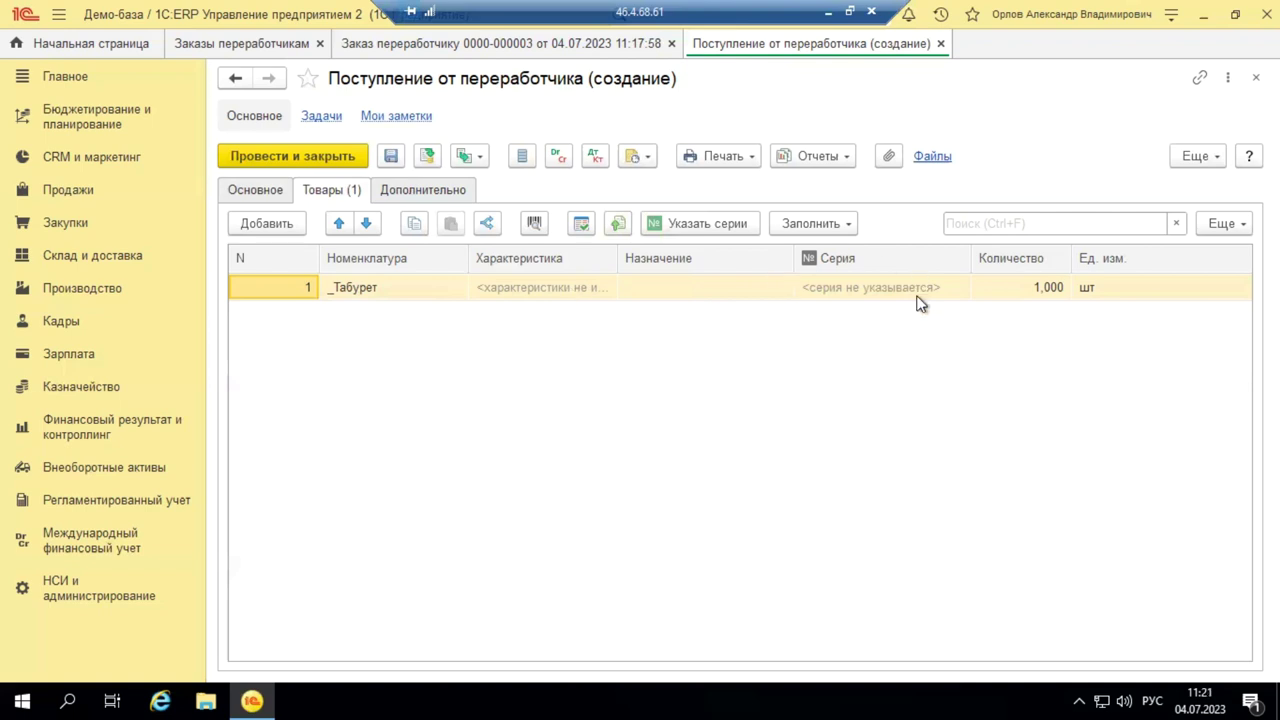
click(746, 288)
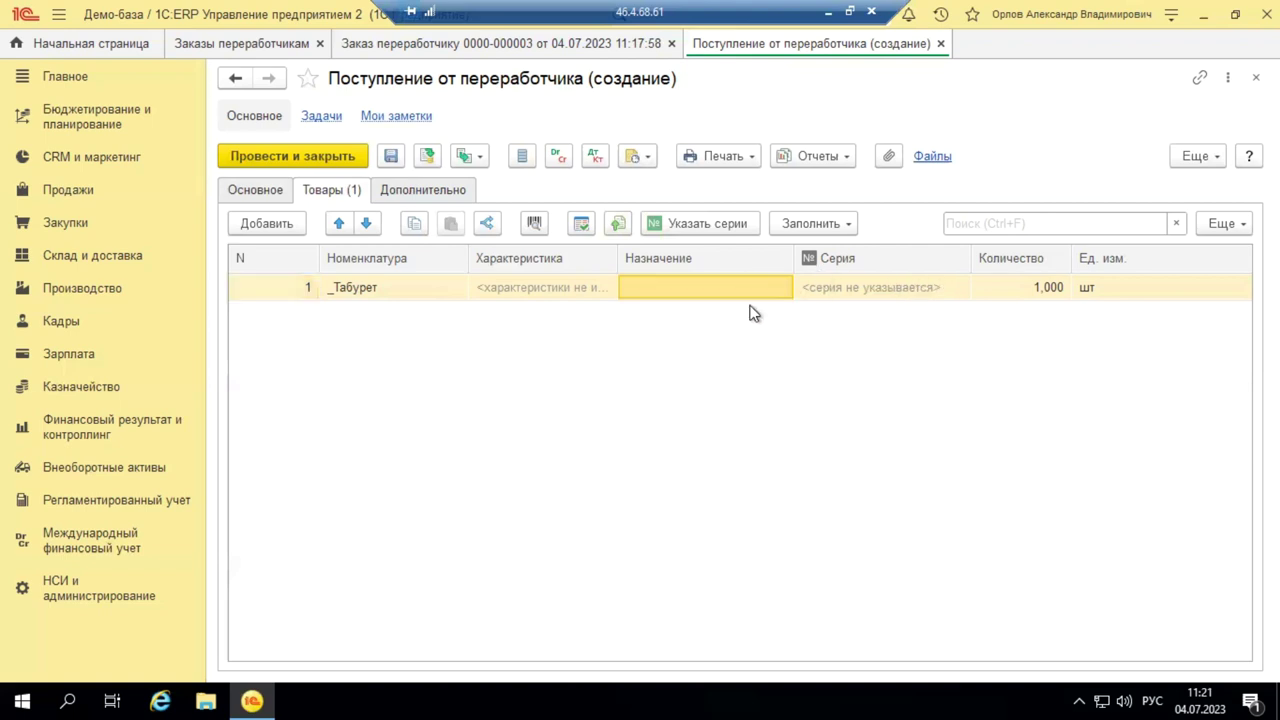
click(1014, 290)
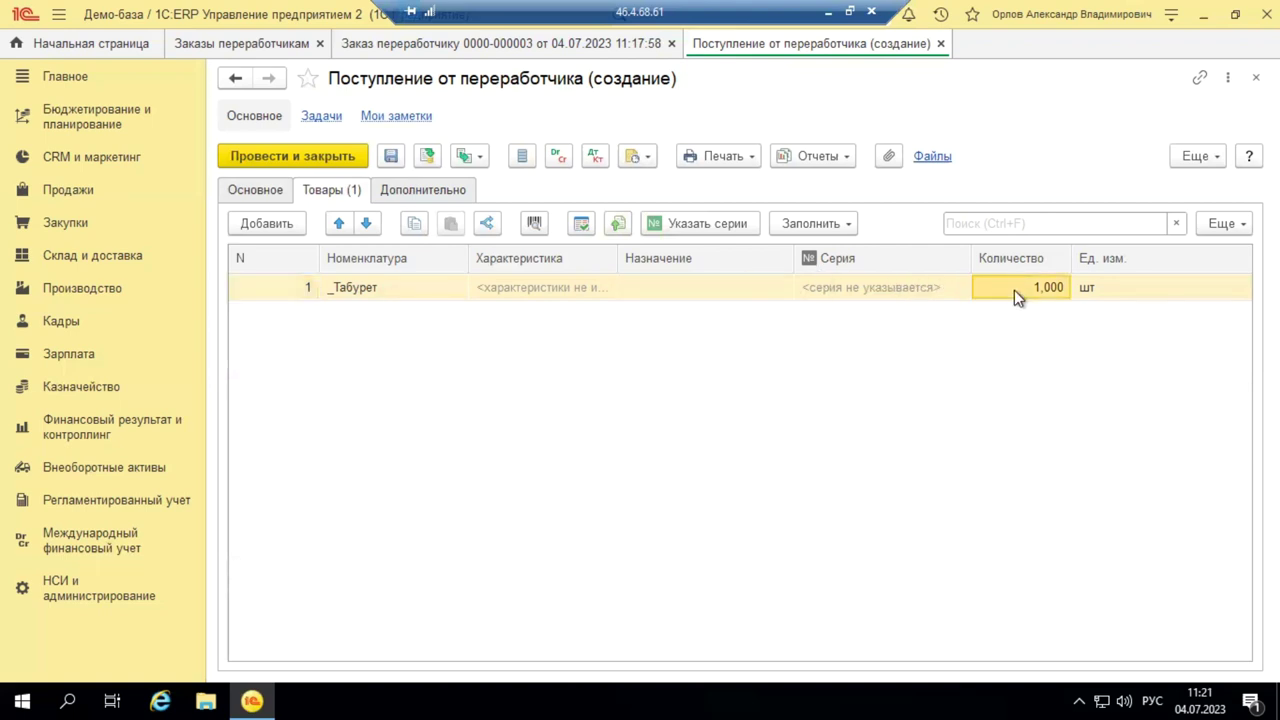
key(Tab)
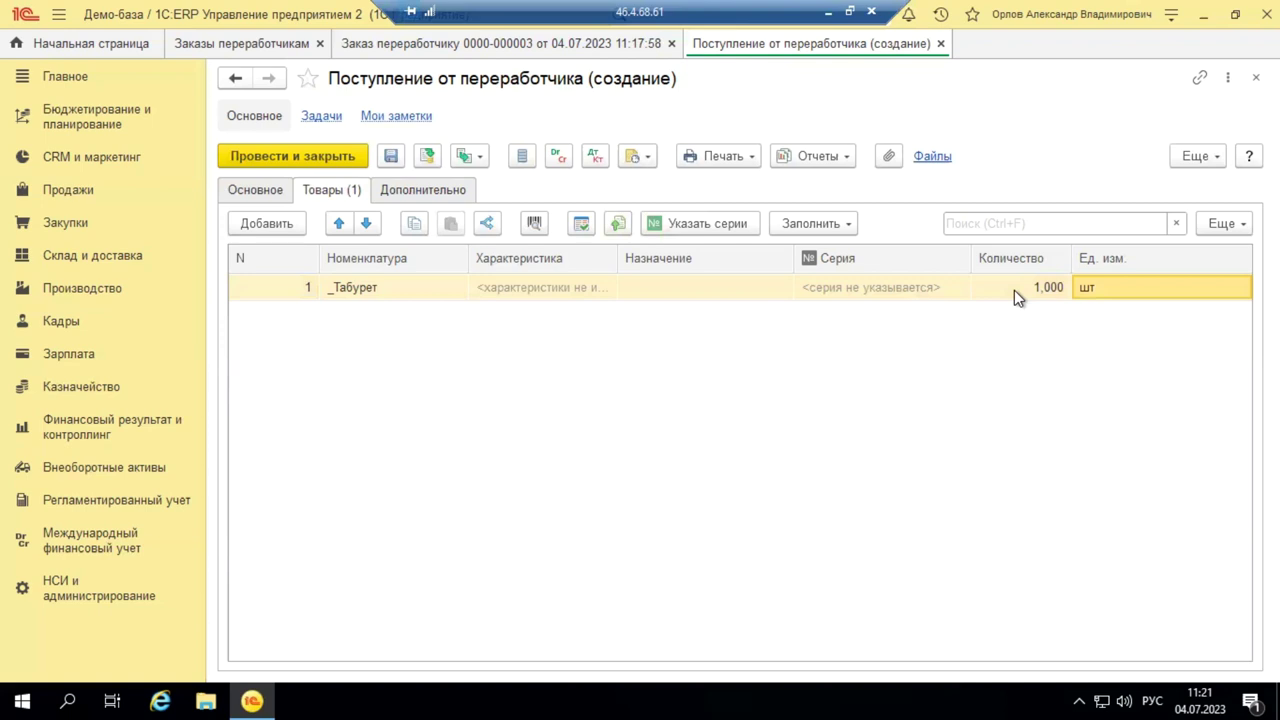
click(436, 187)
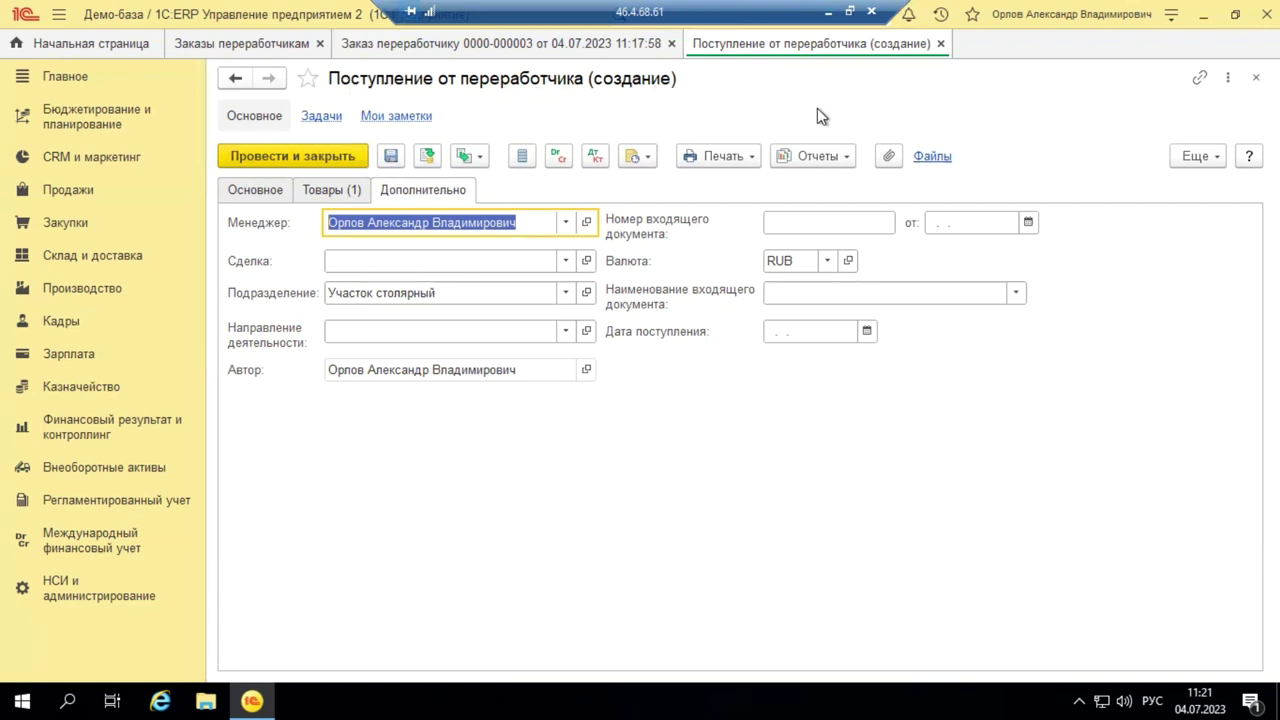
click(941, 43)
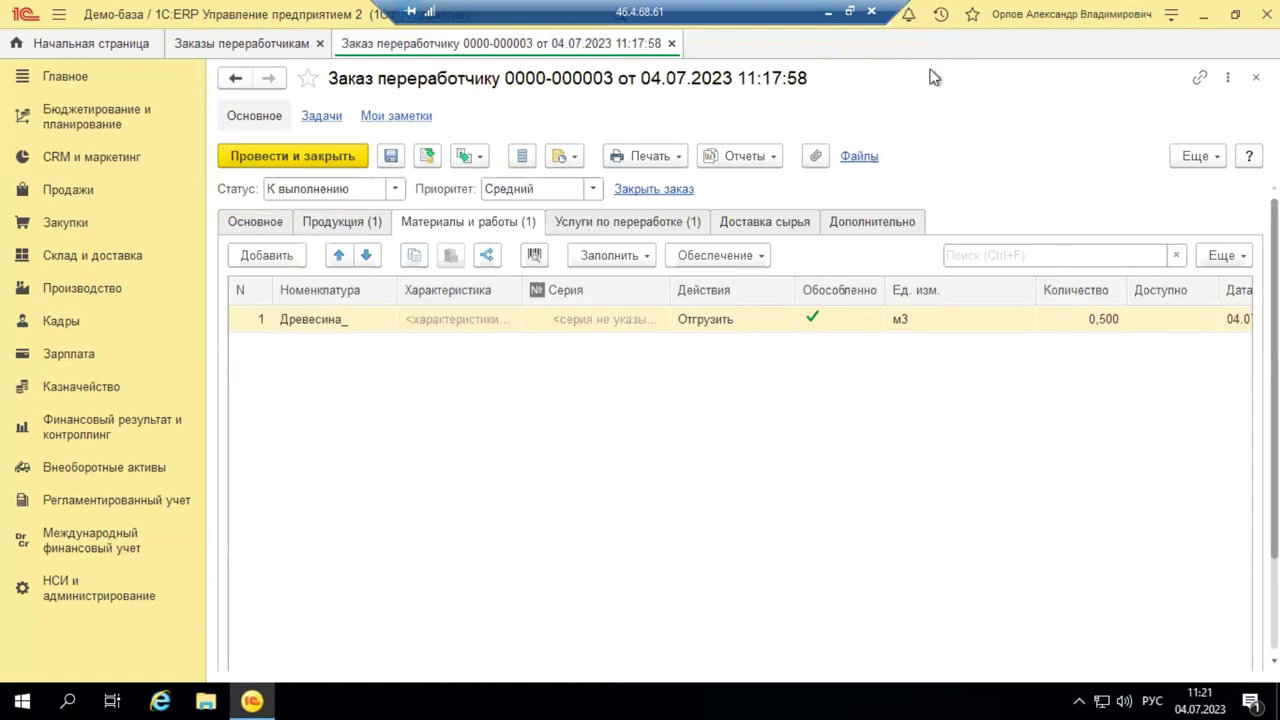
Step: Create a «Возврат сырья от переработчика» document from the order and add the item «Древесина_» with quantity 0,500
click(470, 157)
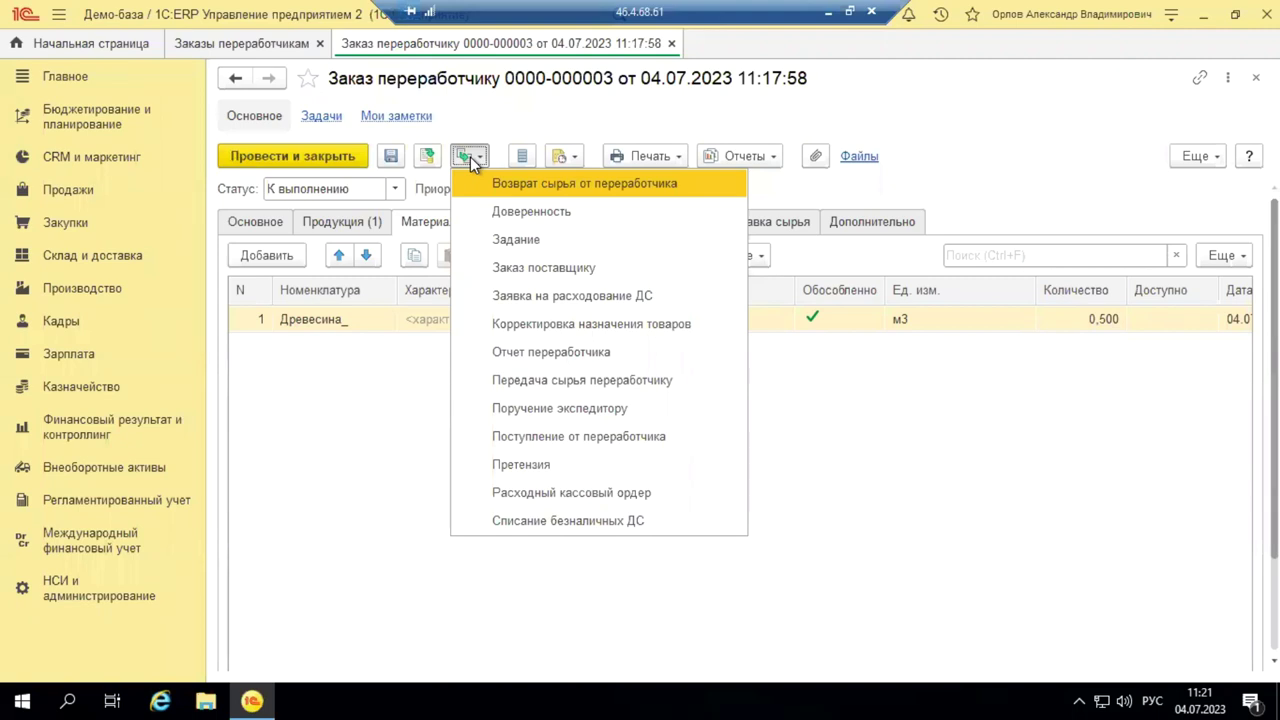
click(532, 183)
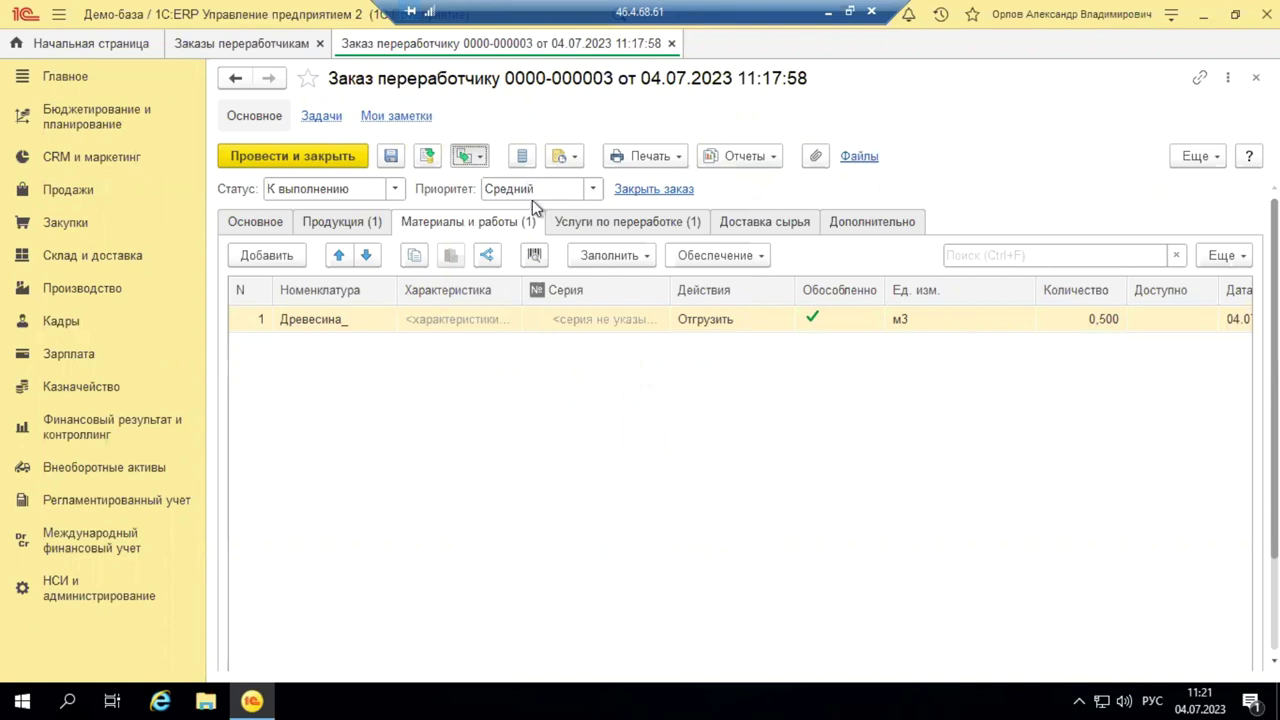
click(334, 193)
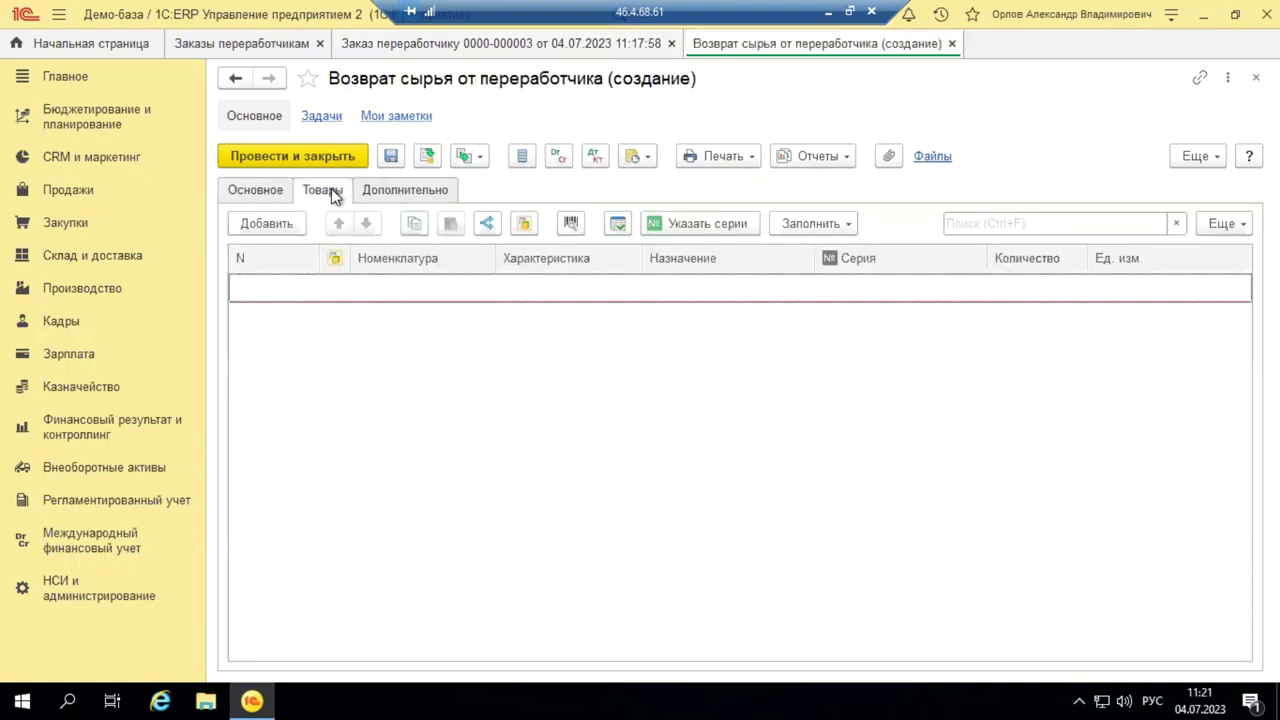
click(268, 225)
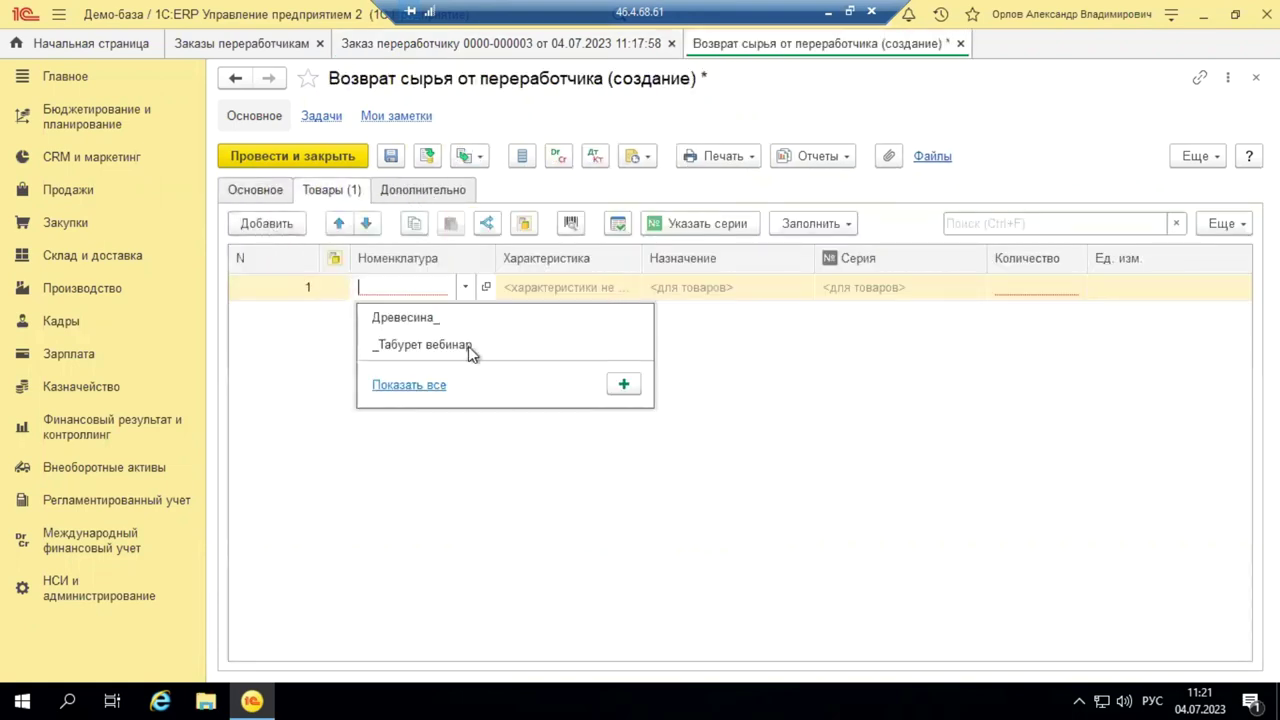
click(414, 316)
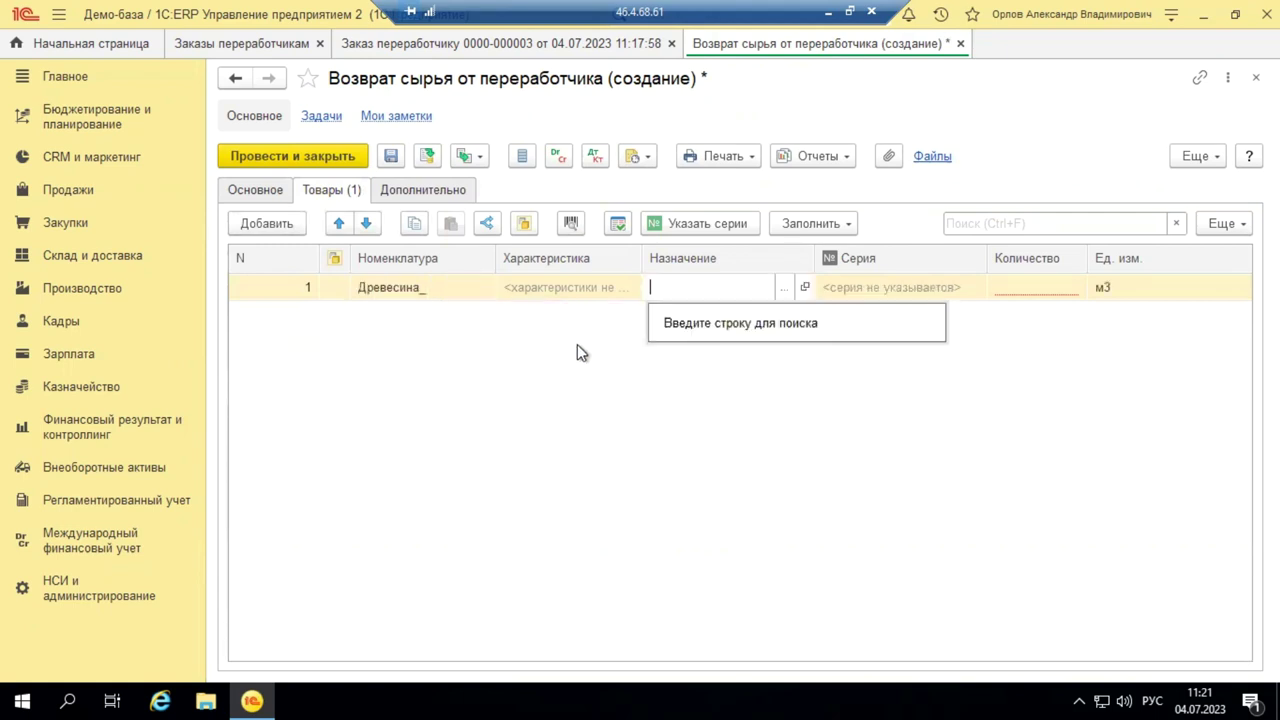
click(1057, 290)
click(1060, 286)
text(500)
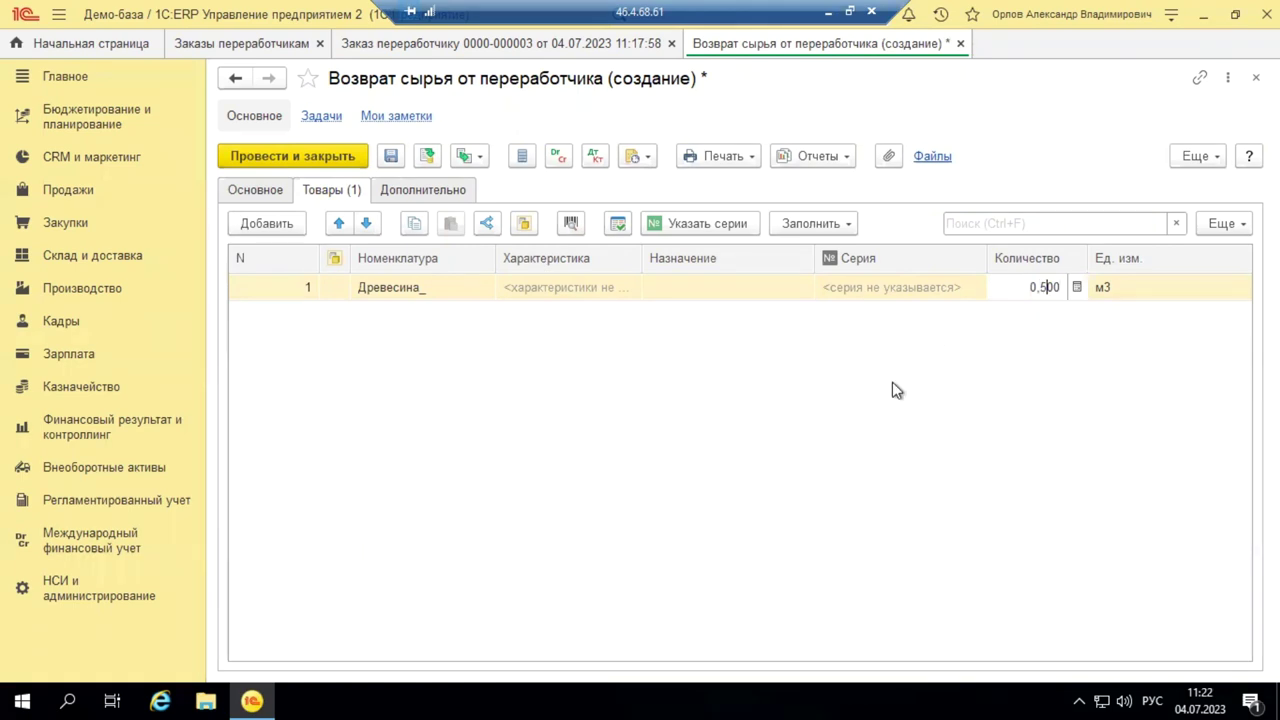
click(934, 354)
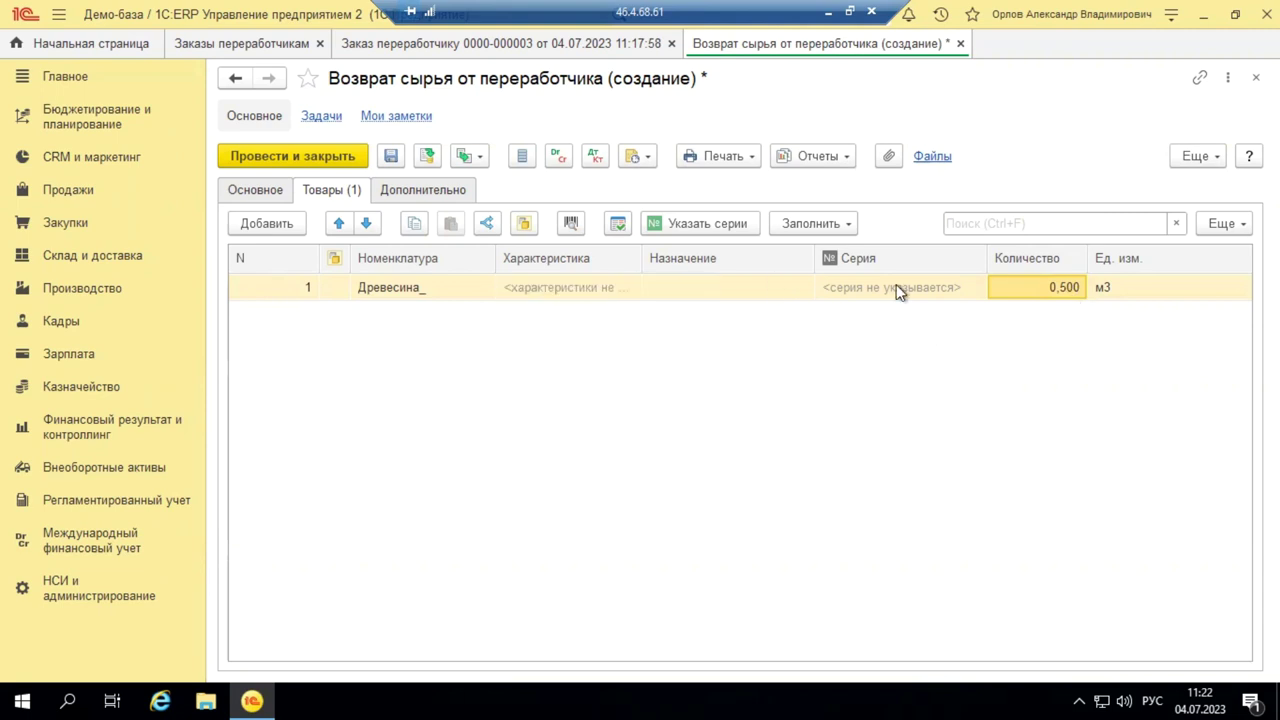
Step: Examine the return document's additional and main details, including the available operations and the warehouse, and close it without saving
click(428, 193)
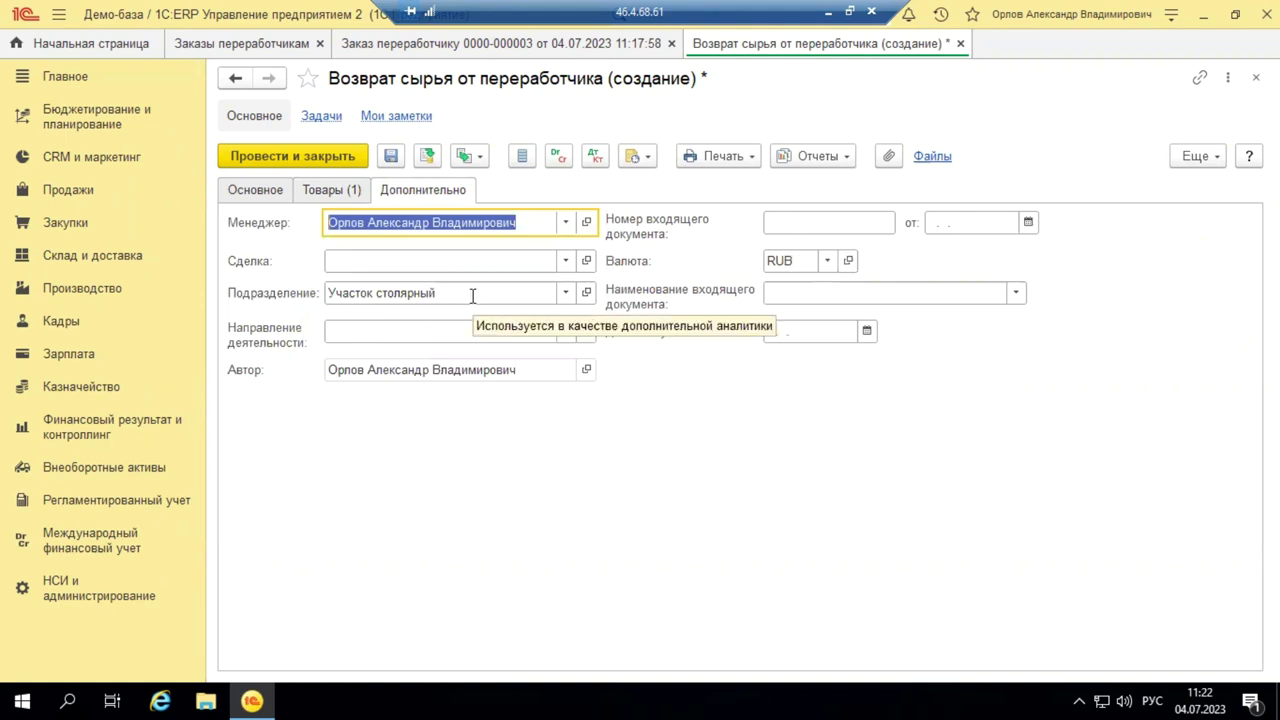
click(270, 195)
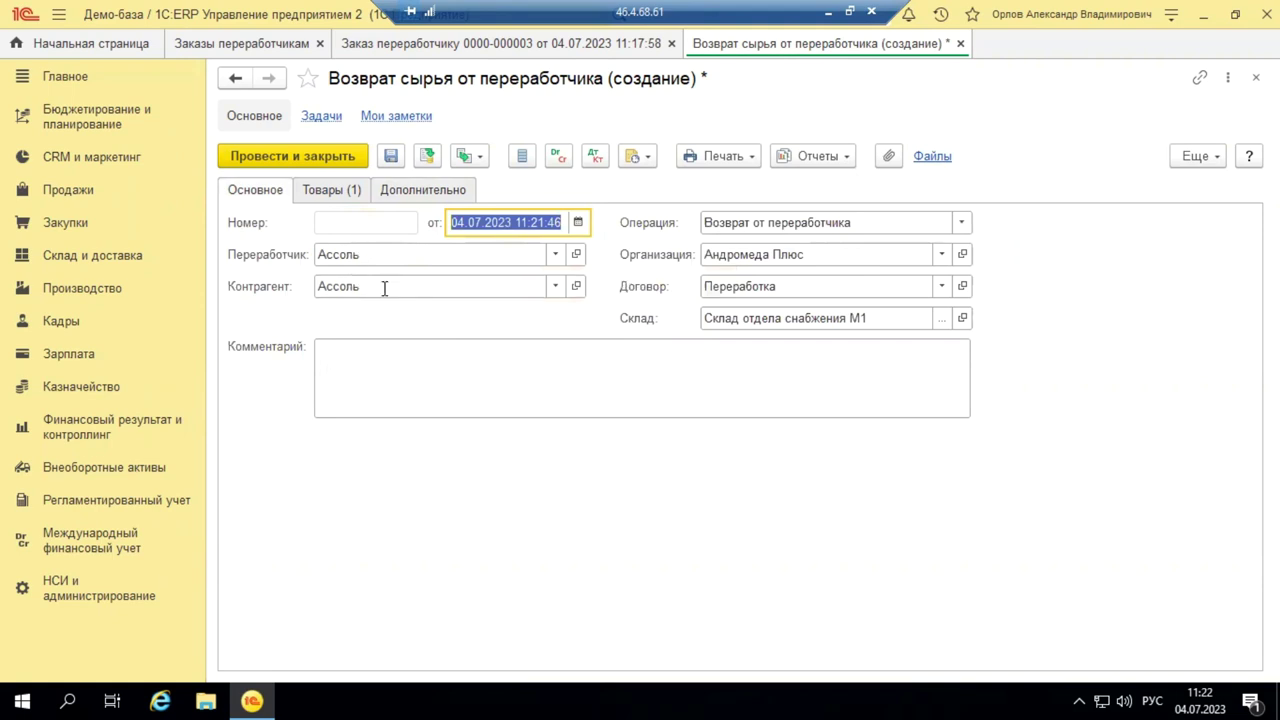
click(961, 223)
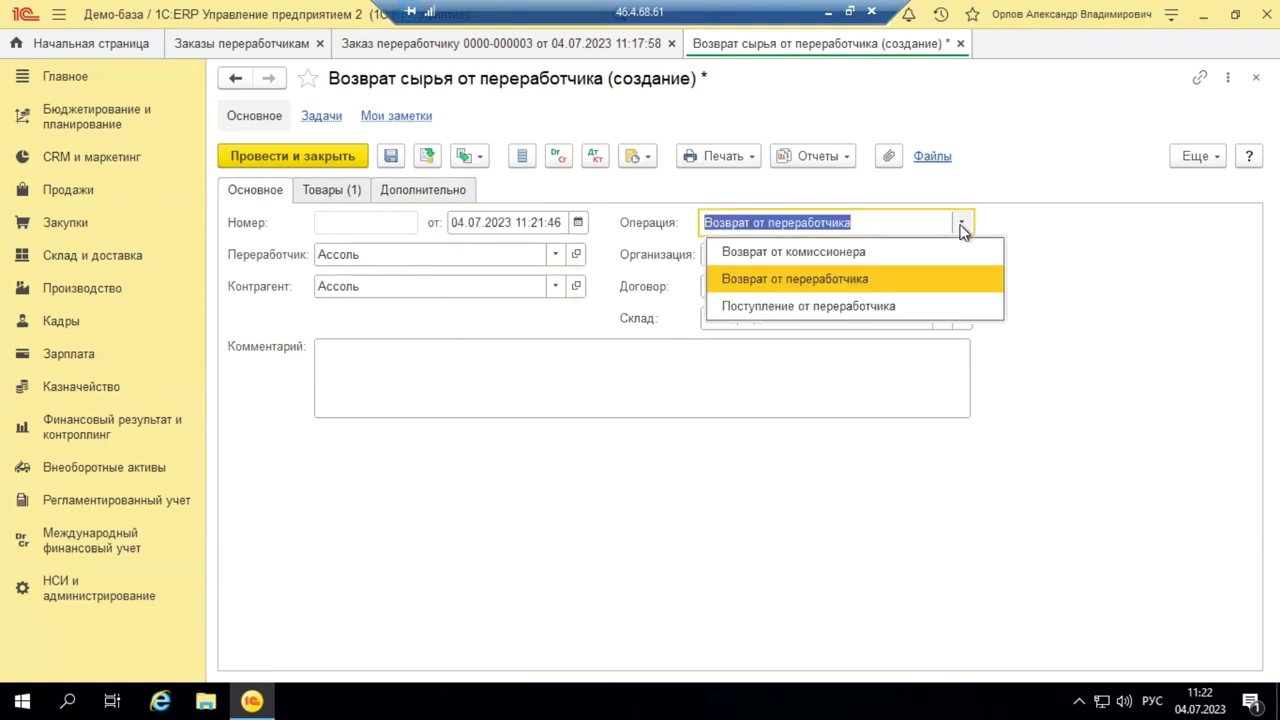
click(1140, 334)
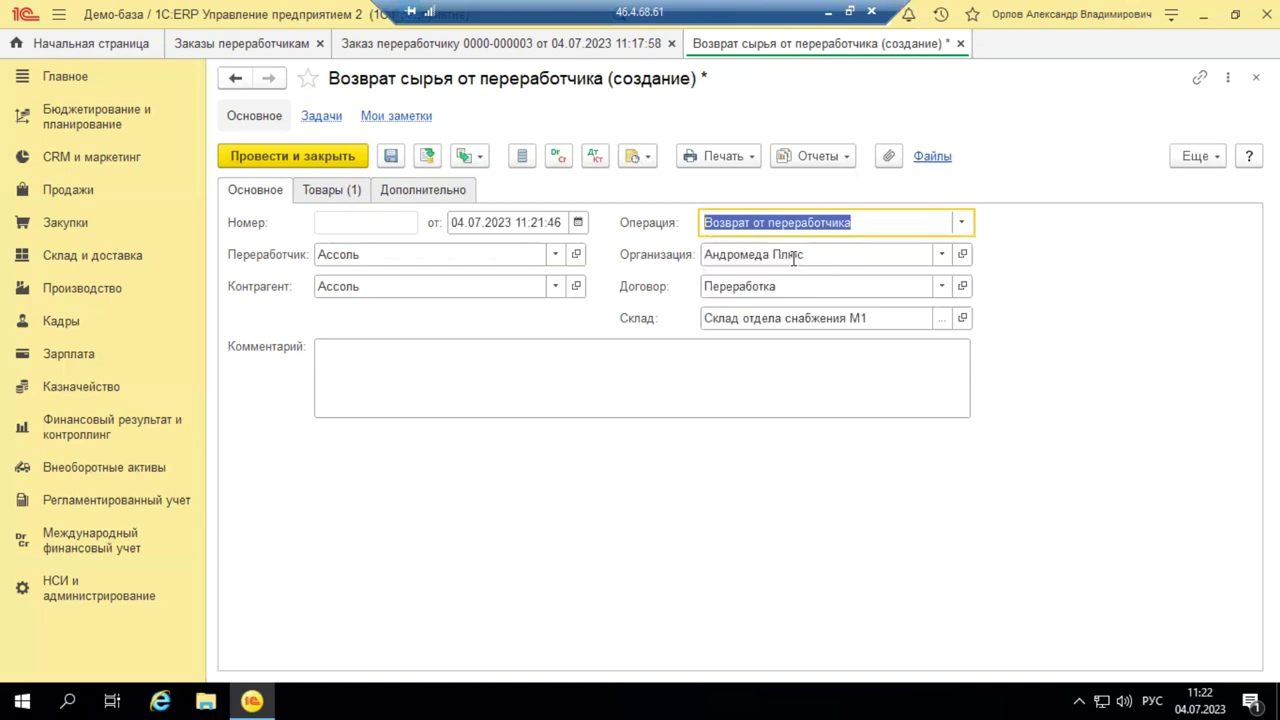
click(878, 318)
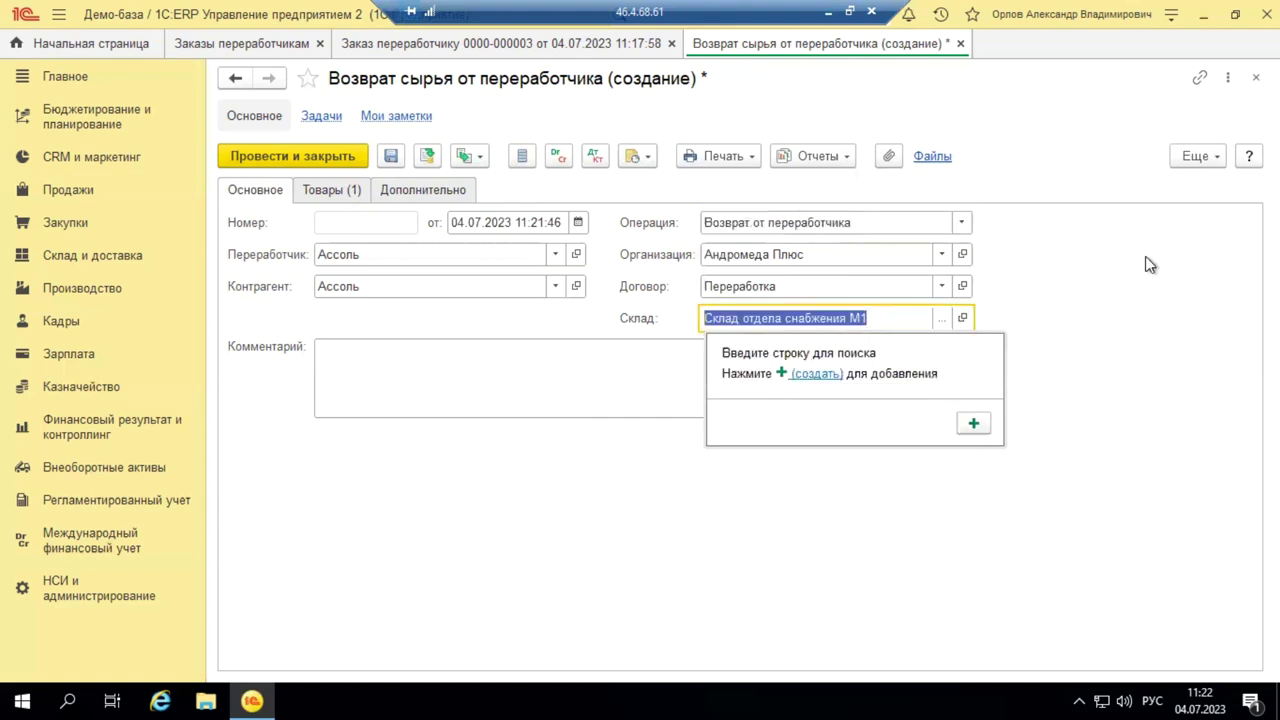
click(960, 44)
click(705, 389)
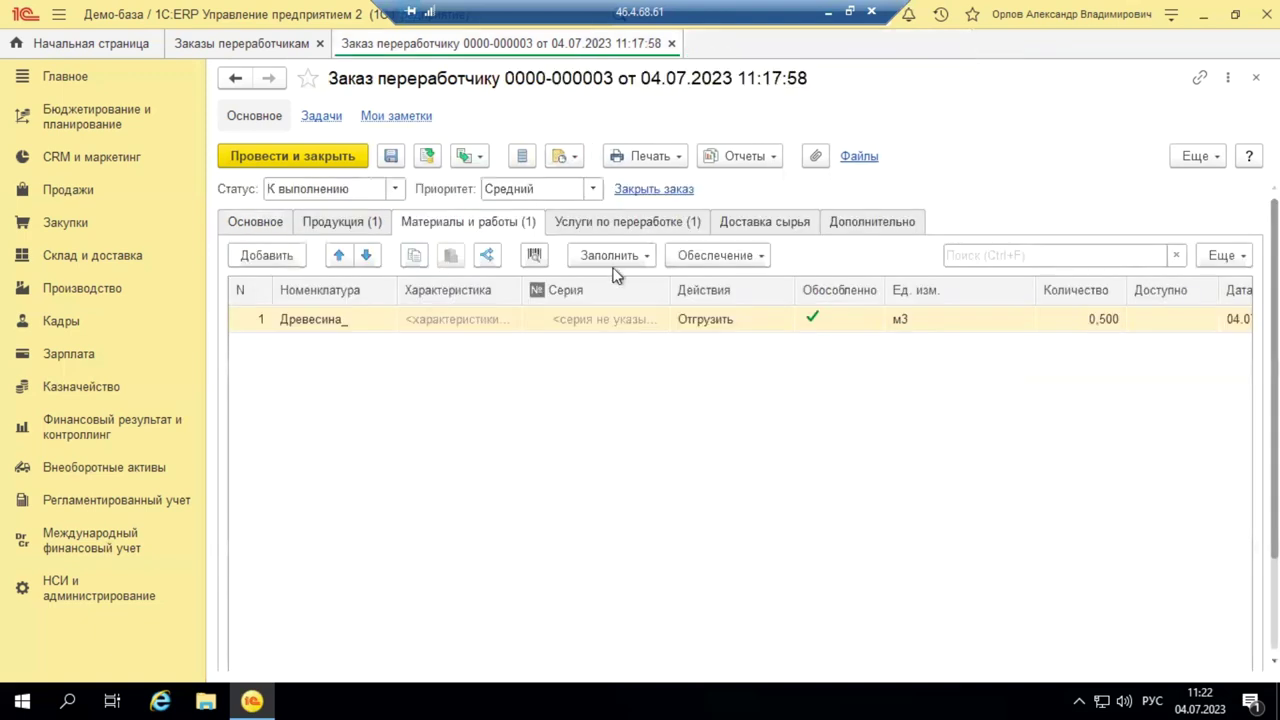
Step: Generate an «Отчет переработчика» from the order and examine its main details and production lines
click(481, 160)
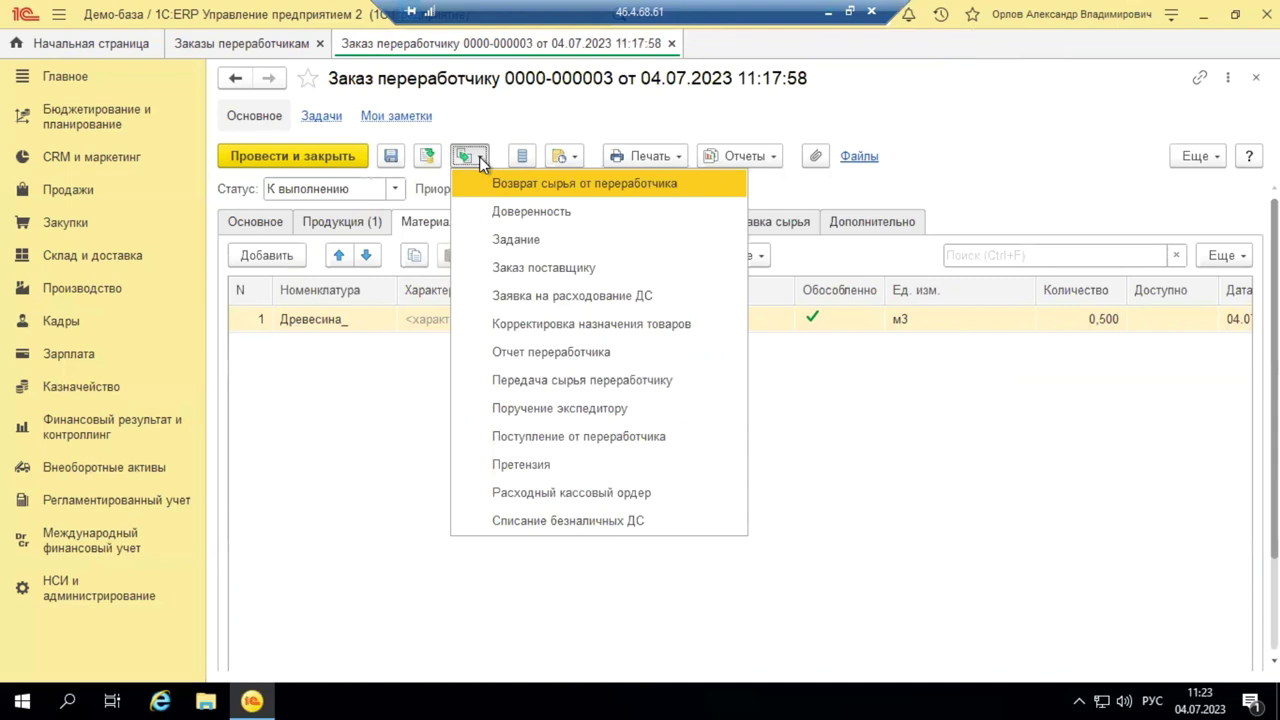
click(556, 358)
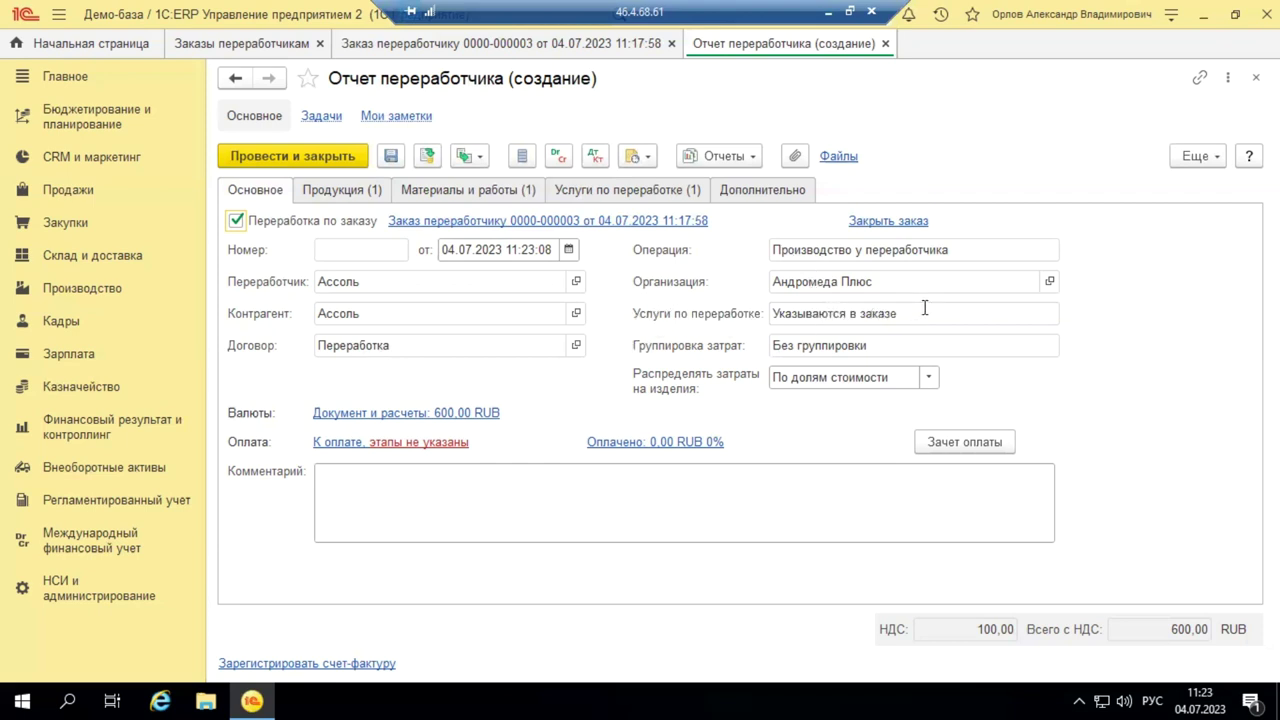
click(925, 308)
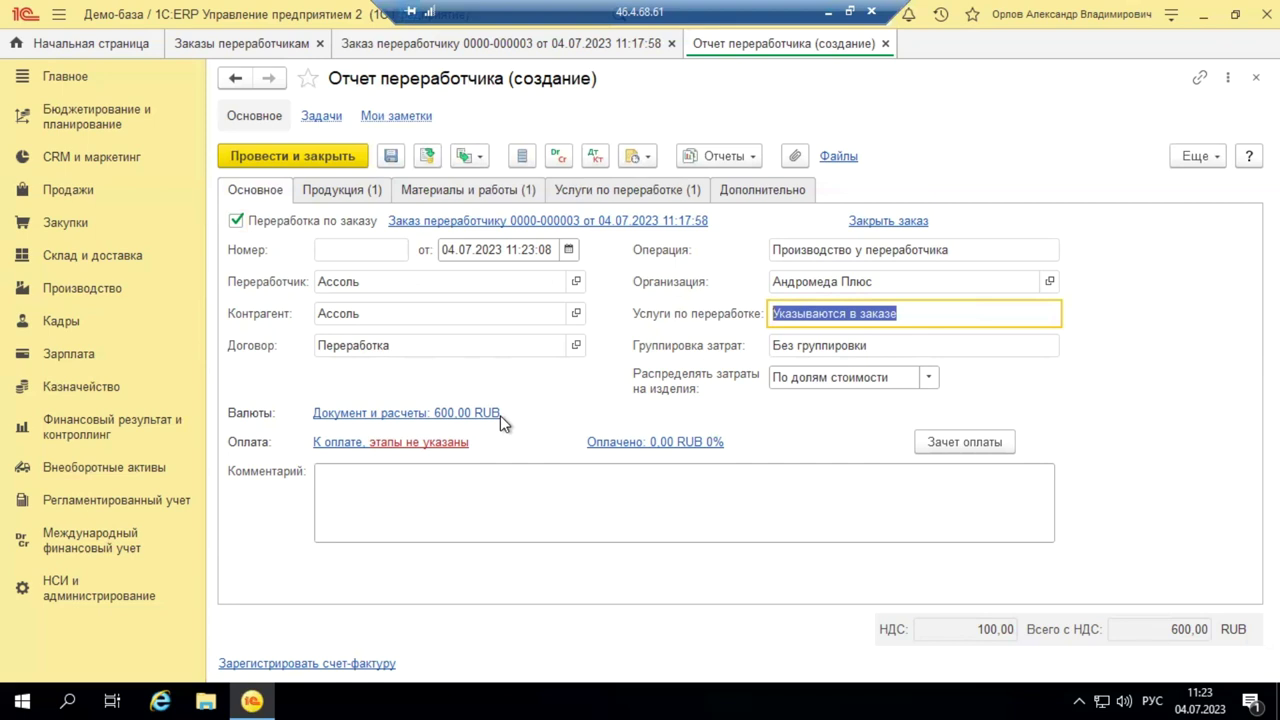
click(360, 198)
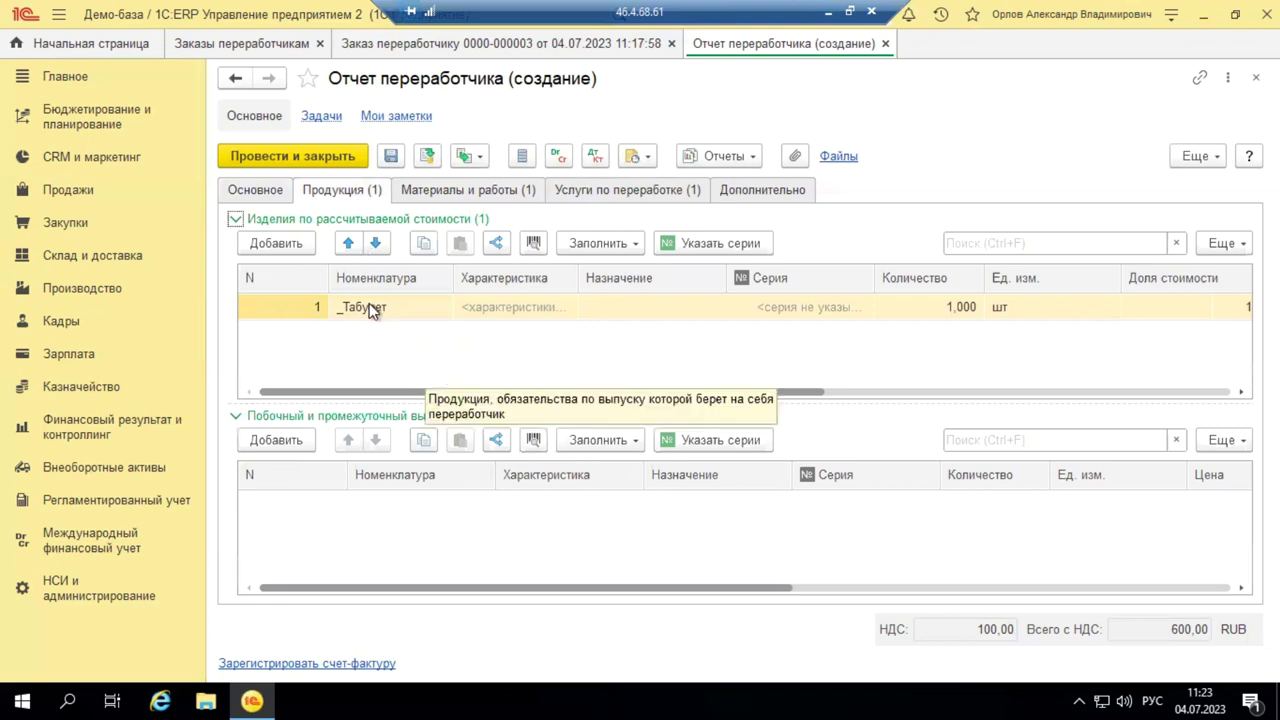
drag(378, 391, 898, 408)
drag(757, 406, 305, 397)
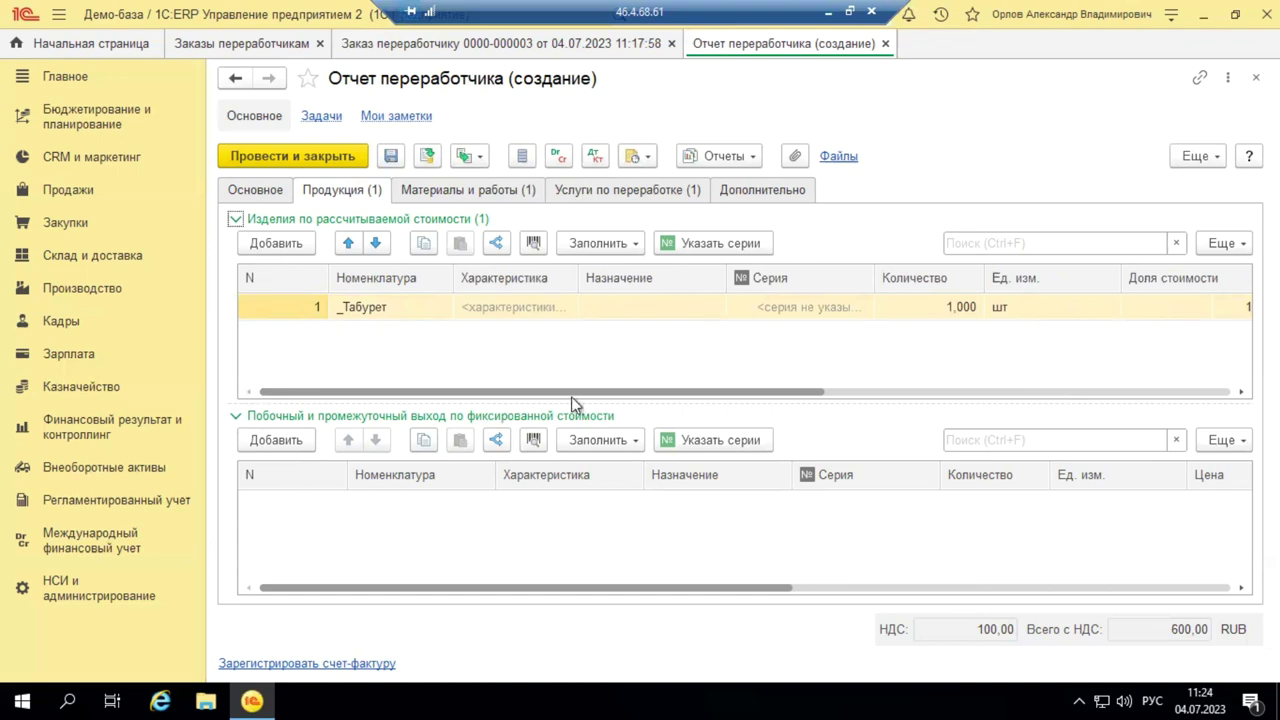
Step: Examine the report's materials, processing services, additional and main details, and close the report without saving
click(483, 190)
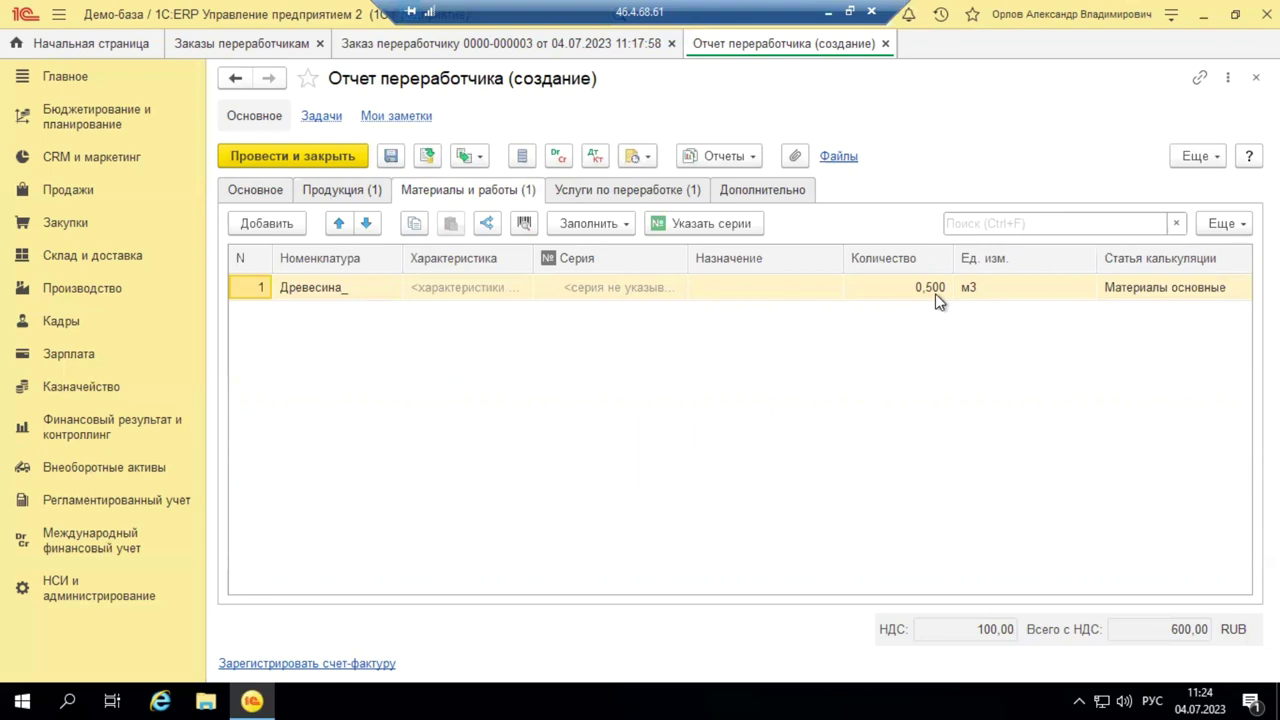
click(658, 190)
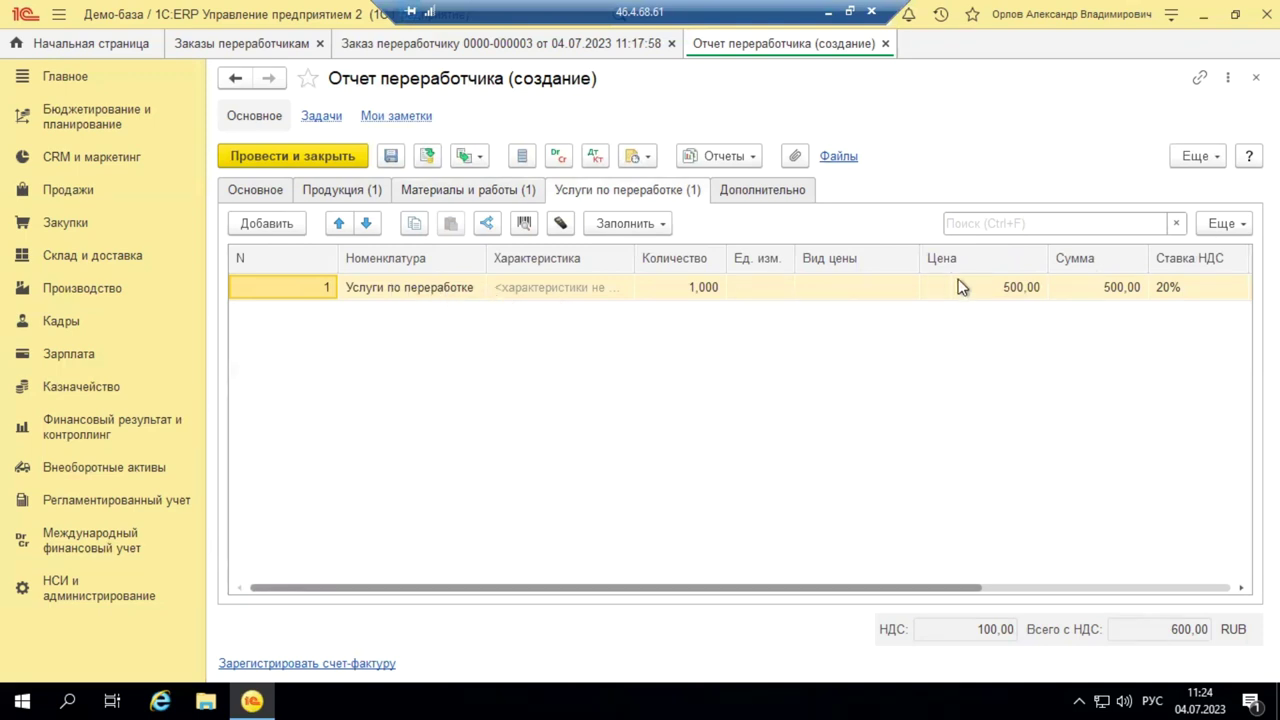
click(1000, 290)
drag(893, 597, 1195, 590)
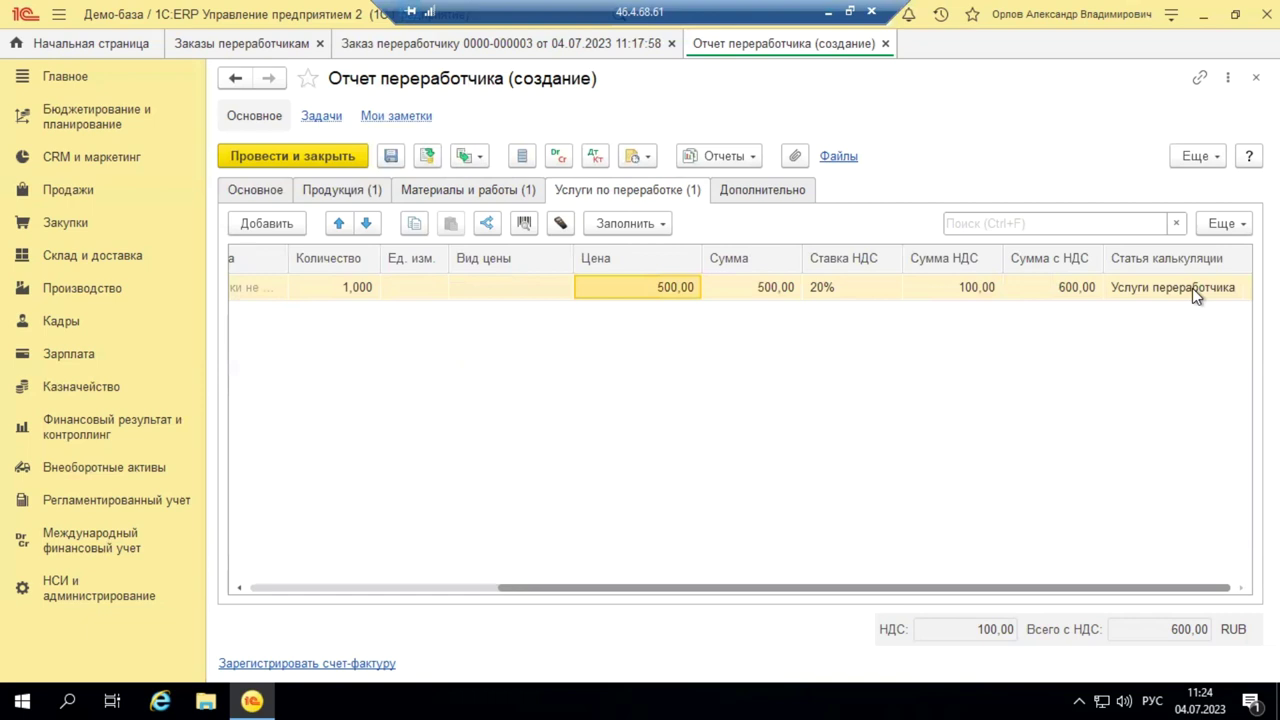
click(752, 193)
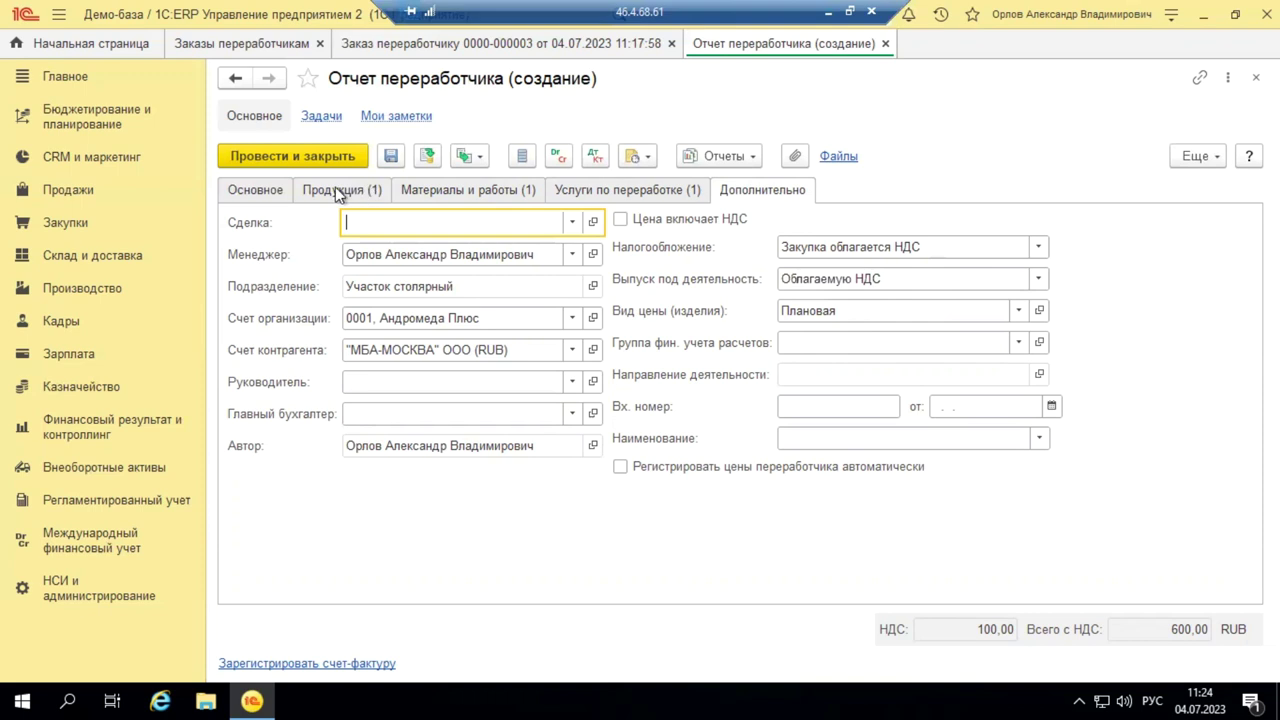
click(266, 193)
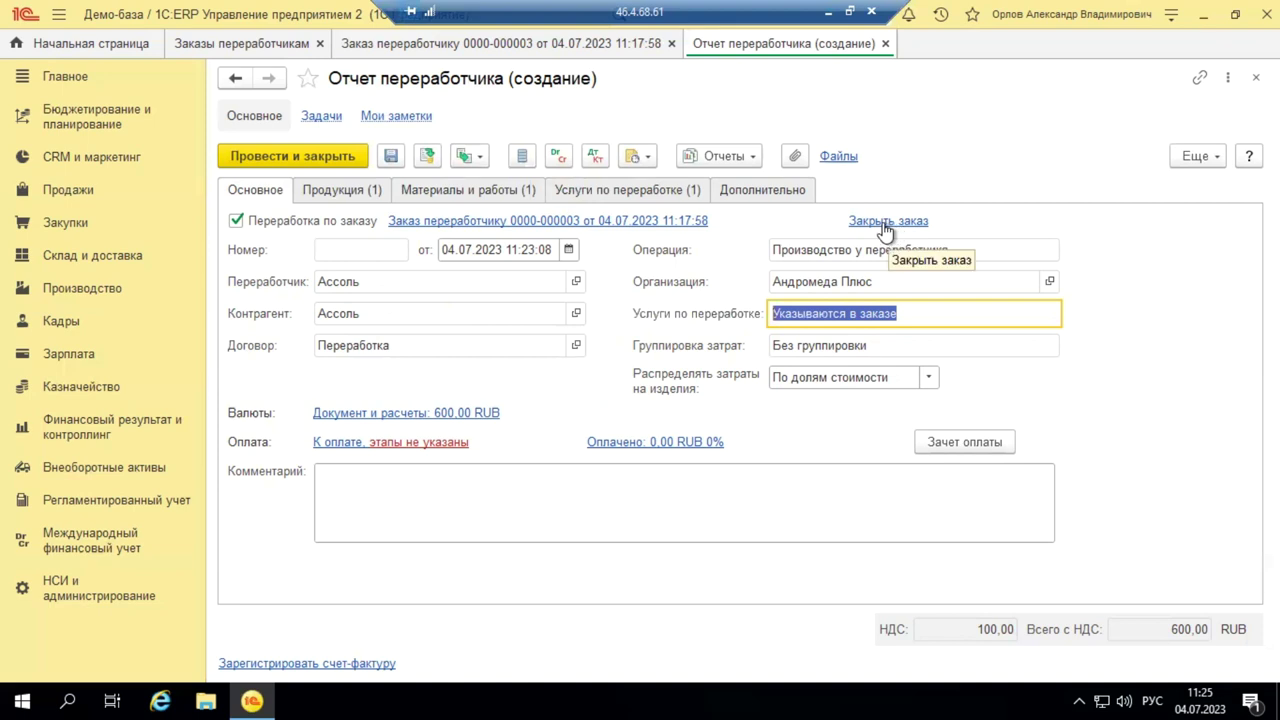
click(886, 44)
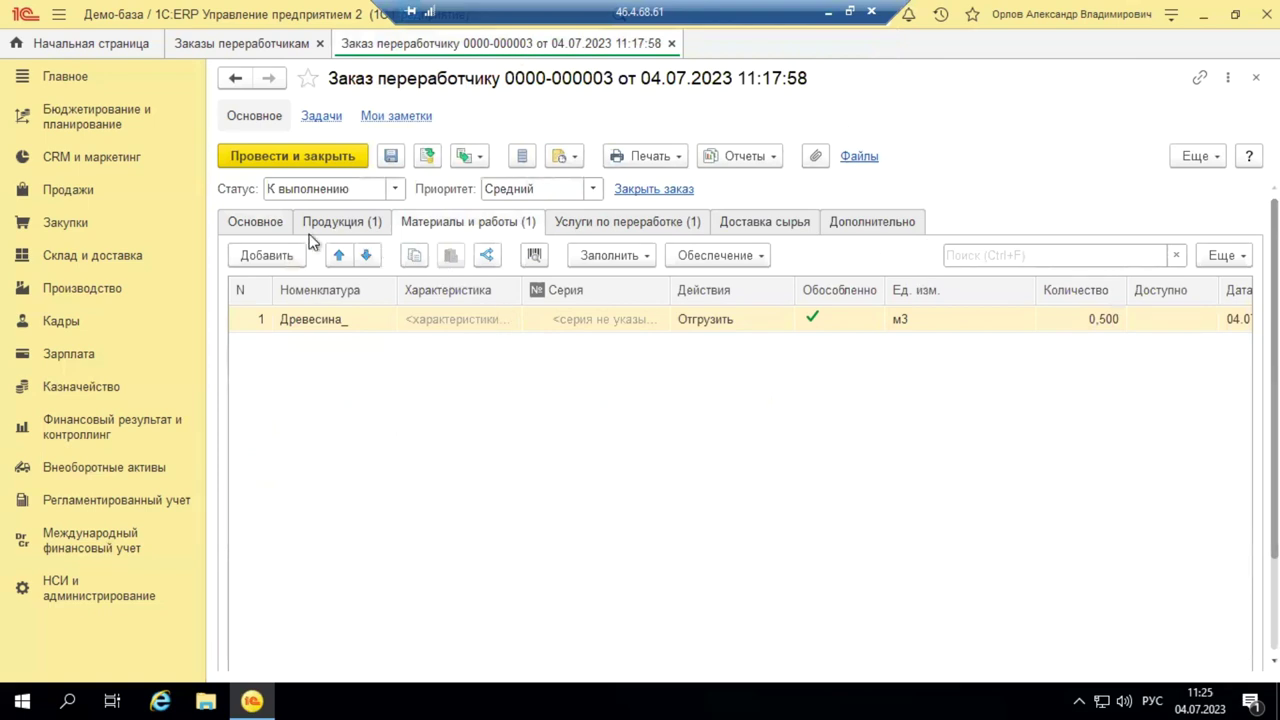
Step: Open the order closing assistant, view the available cancellation reasons, and close it without executing
click(674, 193)
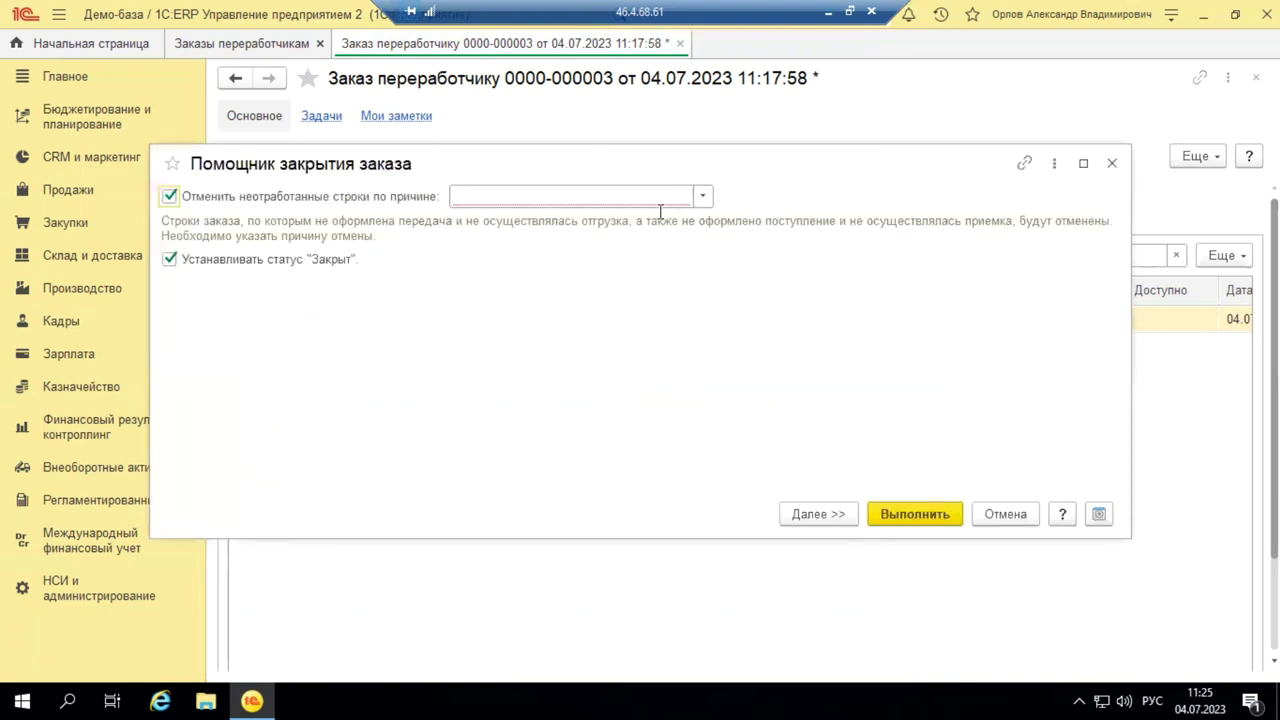
click(703, 198)
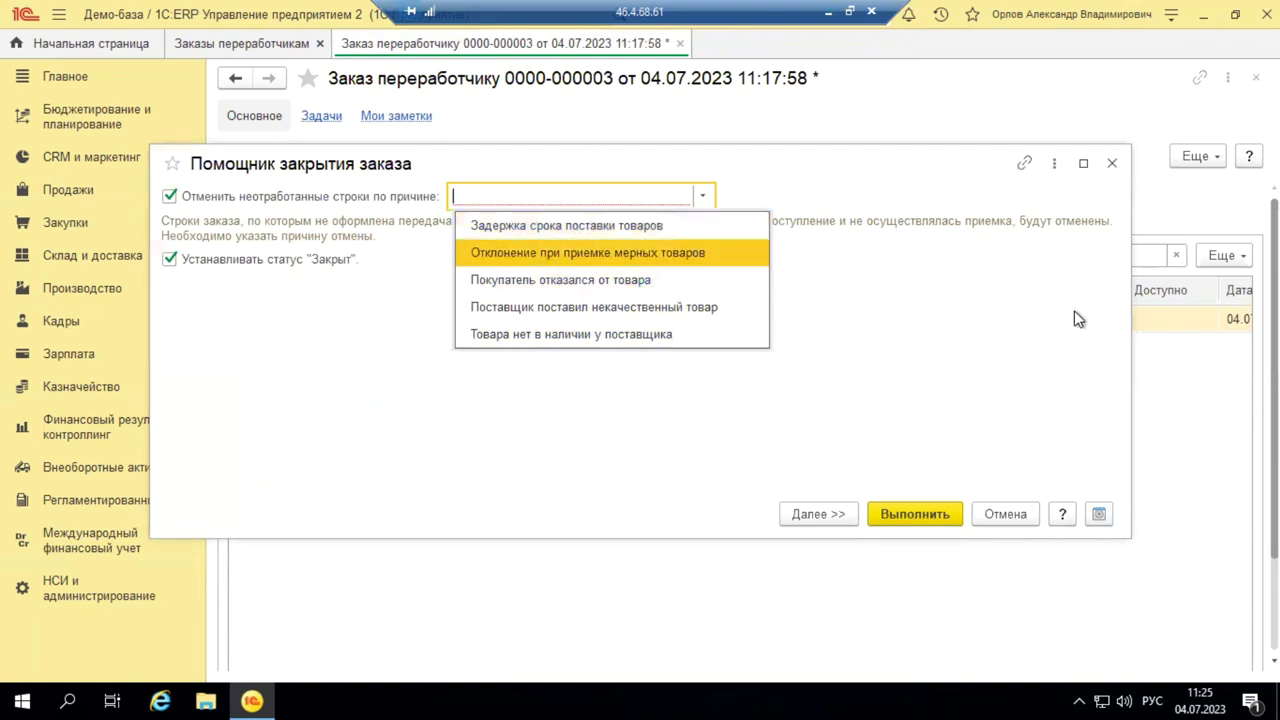
key(Escape)
click(1111, 163)
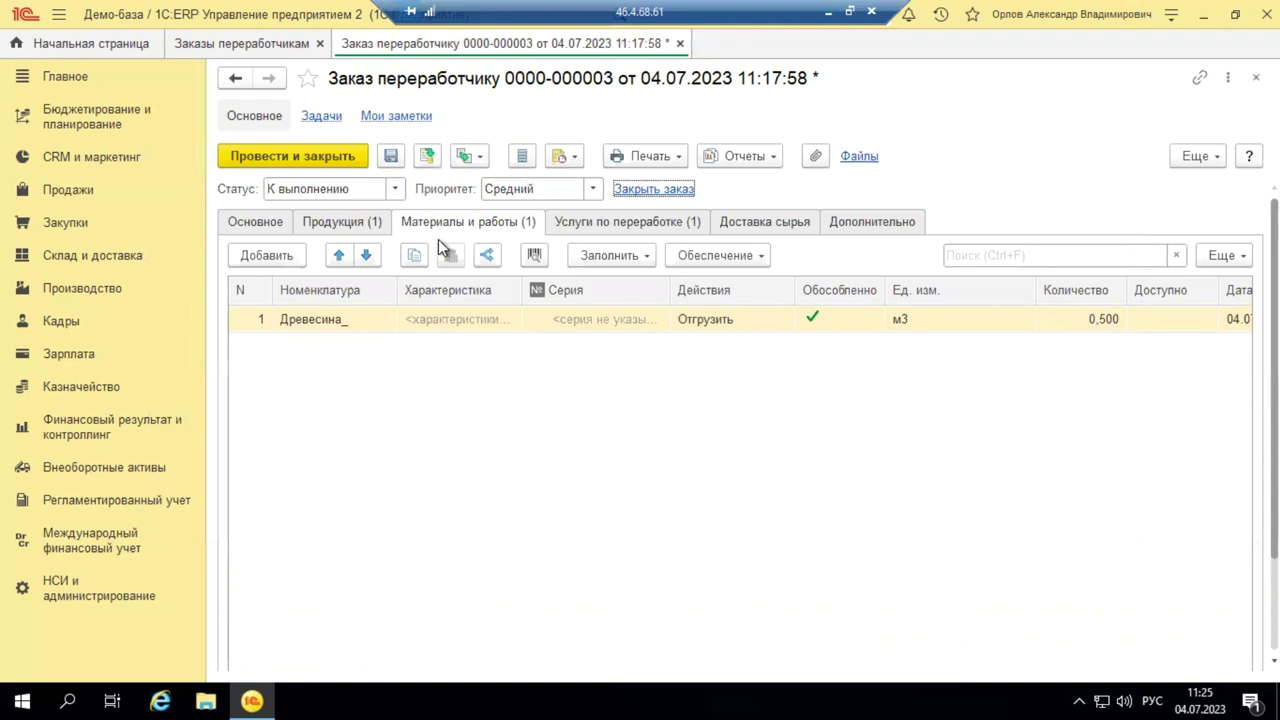
Step: Review which documents can be generated from the order, and close the order without saving changes
click(483, 161)
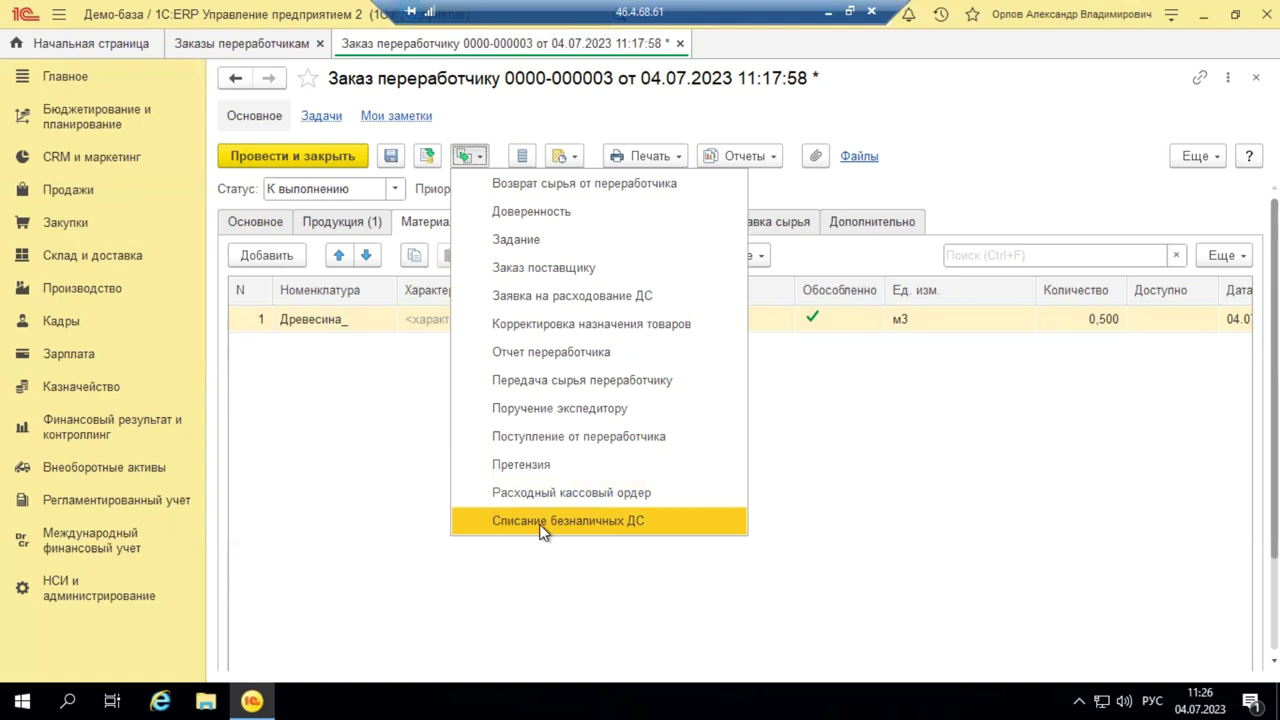
click(937, 470)
click(680, 44)
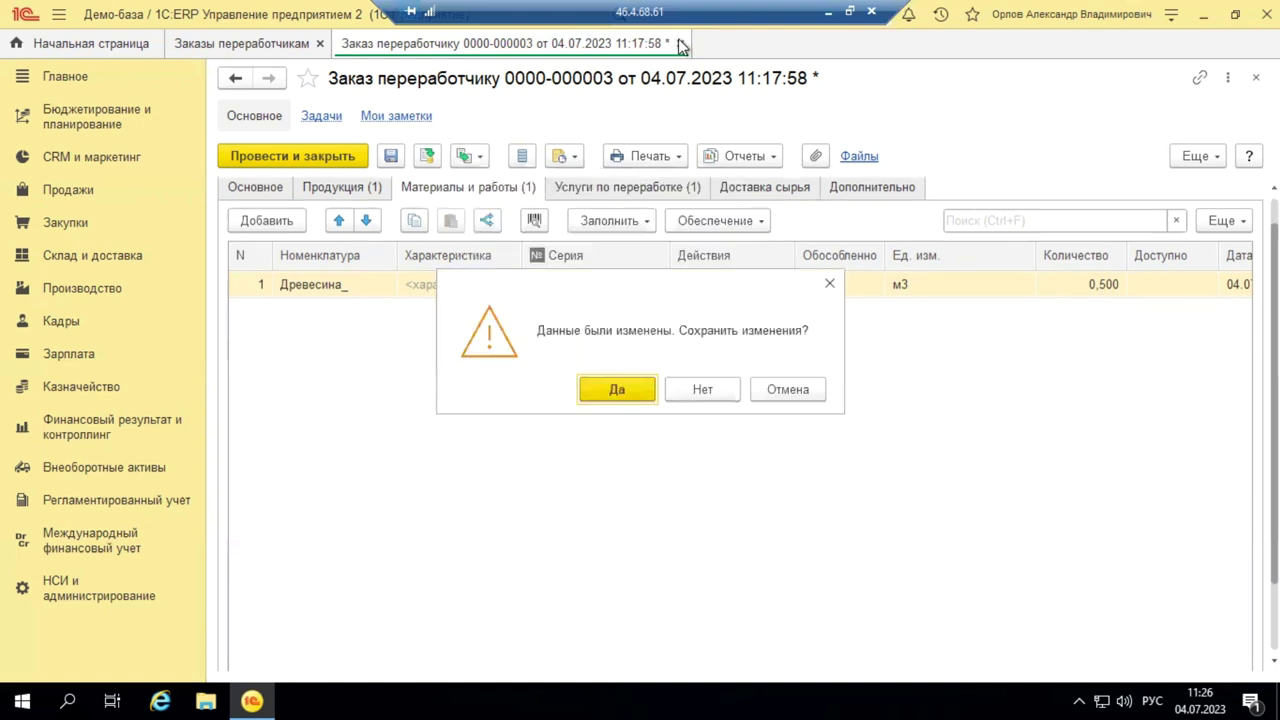
click(701, 389)
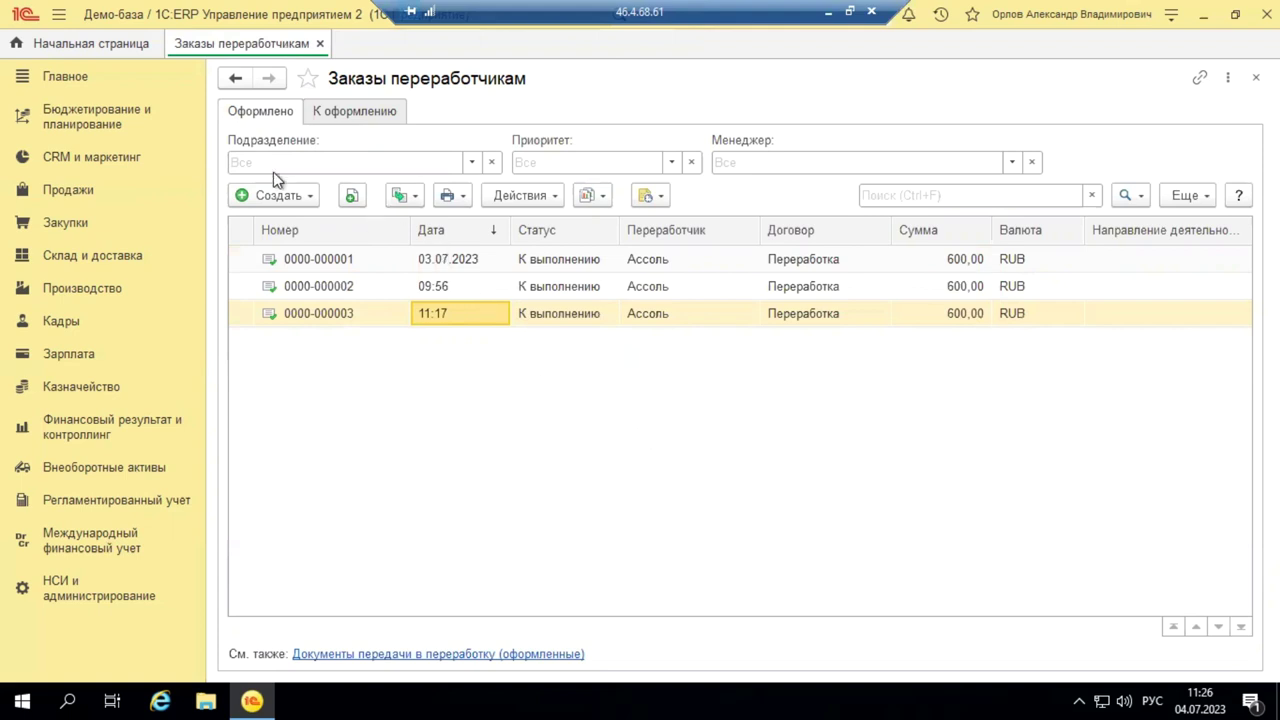
Step: Open the creation of processor orders «По потребностям», view its needs selection step, and close it
click(300, 199)
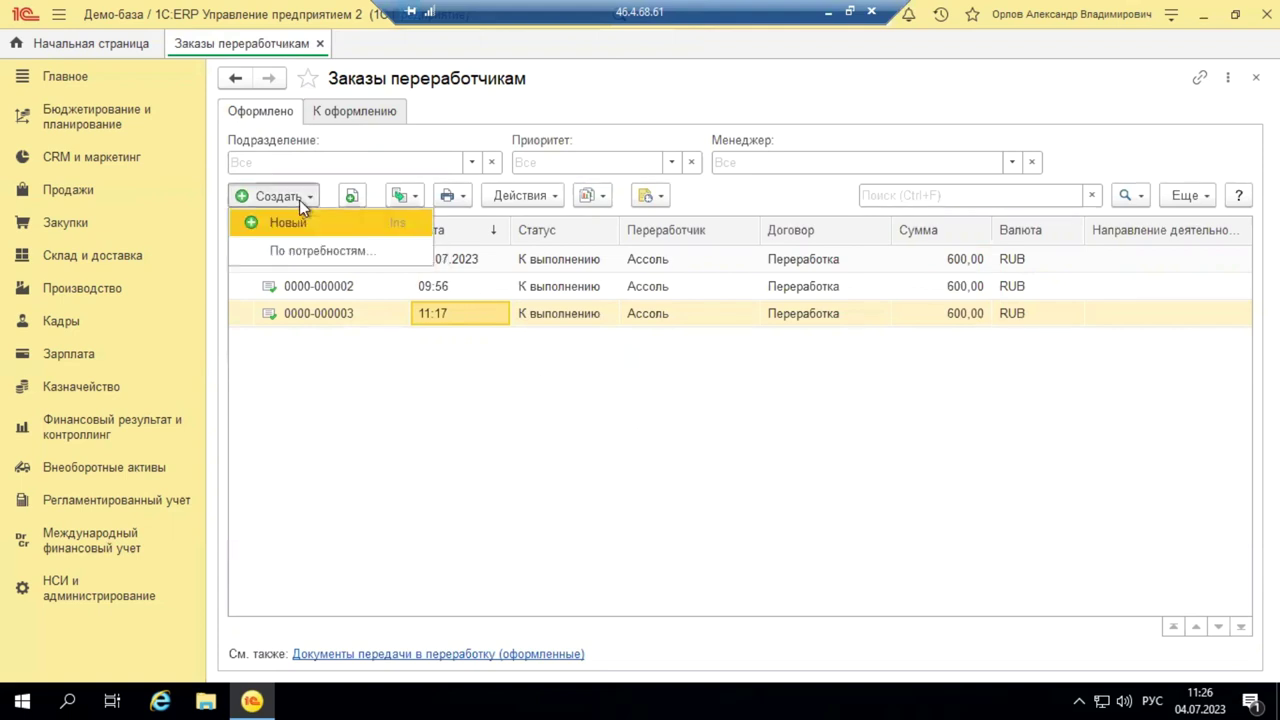
click(311, 252)
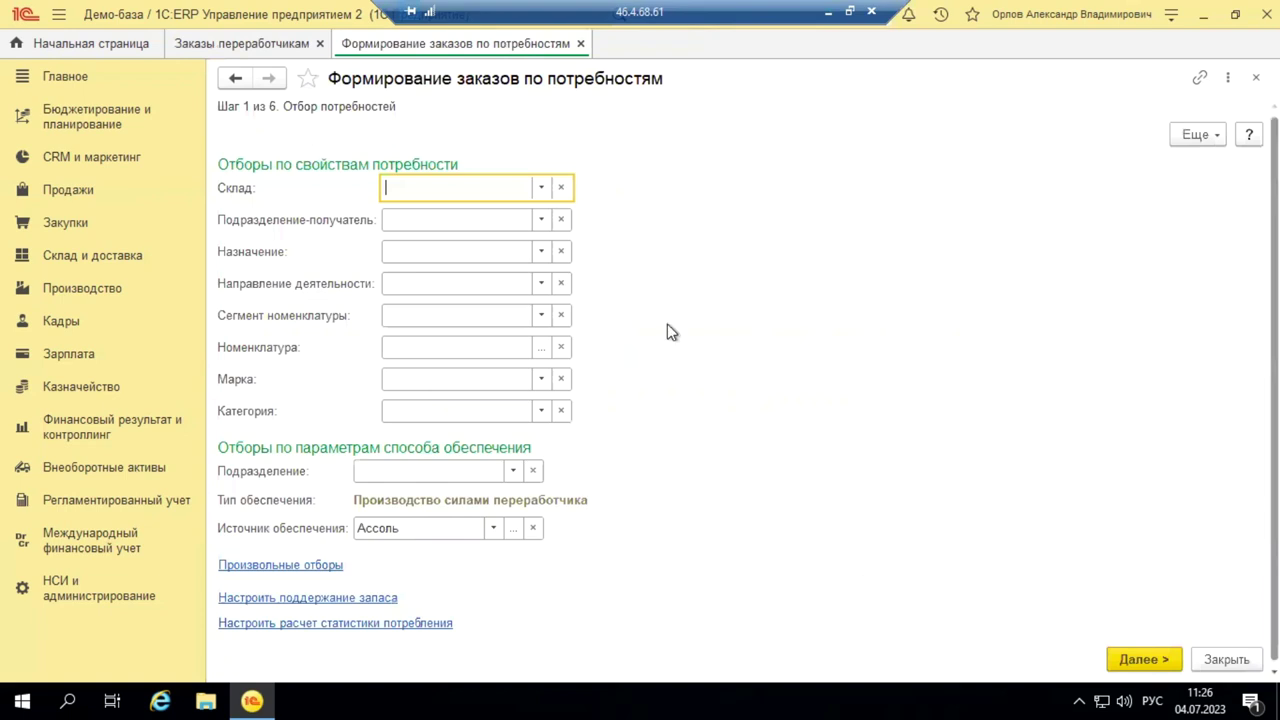
click(581, 44)
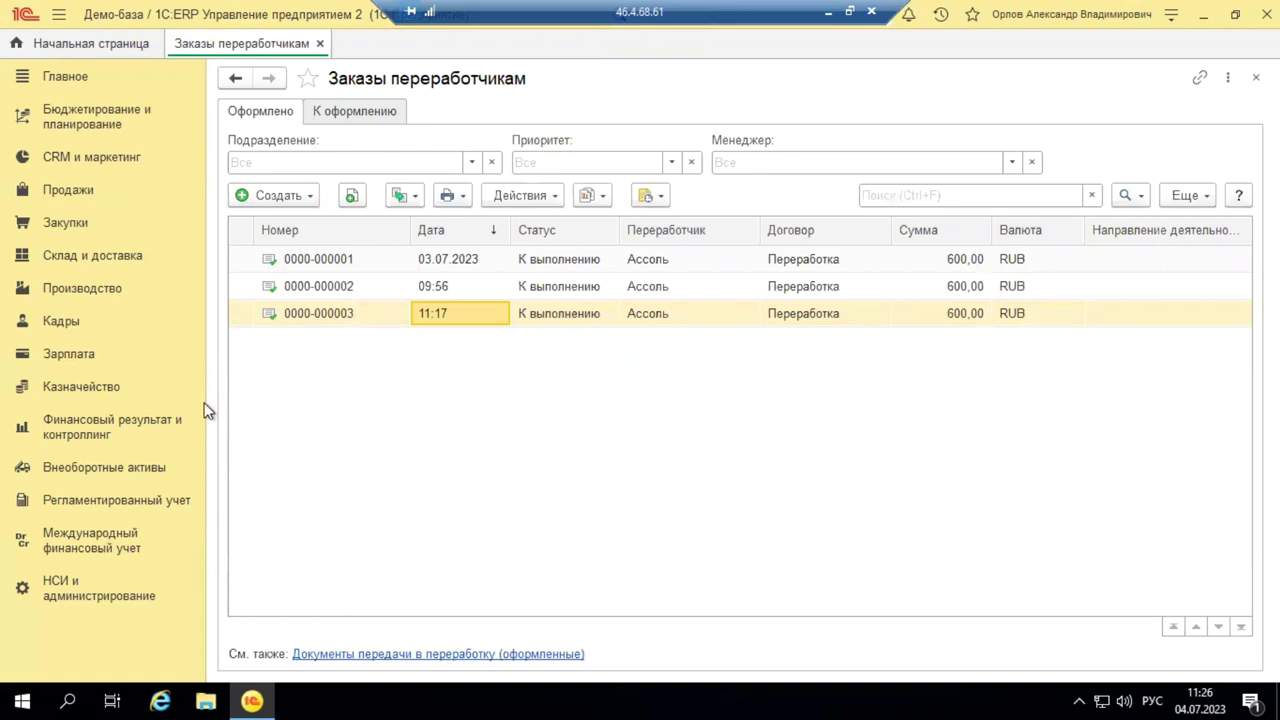
Step: Open the production resource specifications list and expand the «Изделия из дерева» group
click(97, 296)
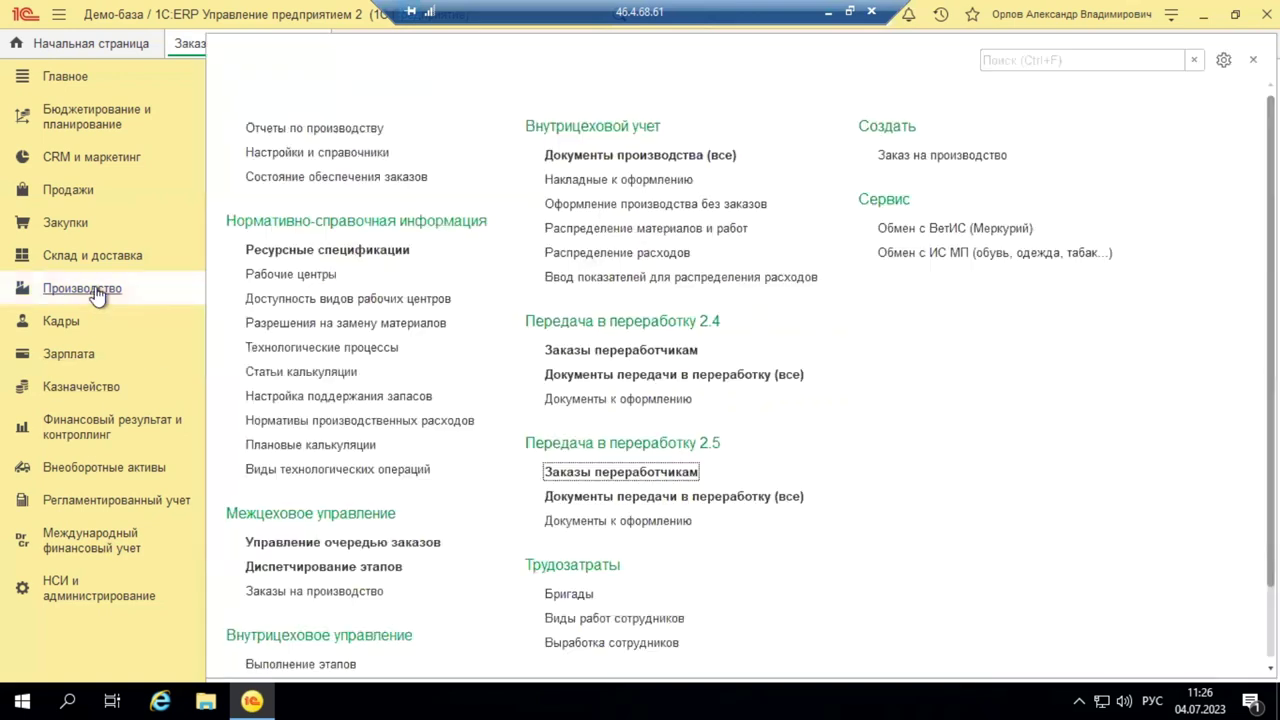
click(337, 250)
click(234, 255)
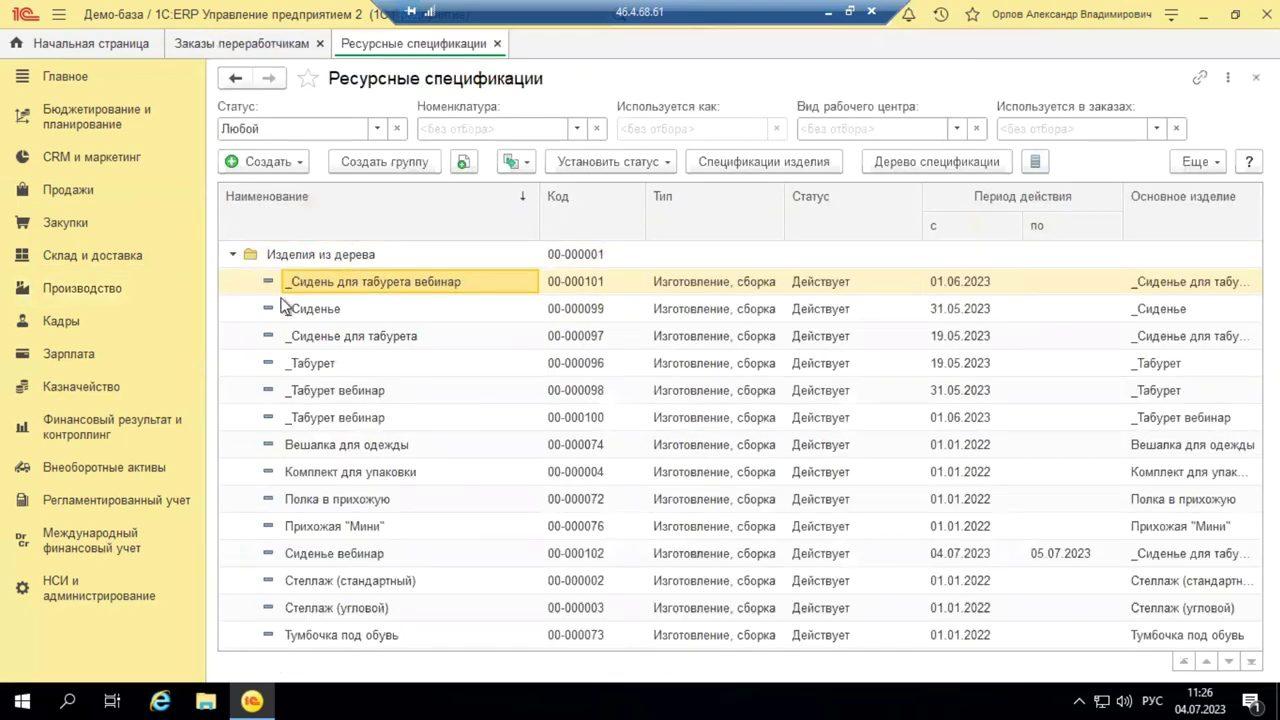
Step: Open the «Сиденье вебинар» specification, examine its production process stage and processing details, and close it
click(358, 555)
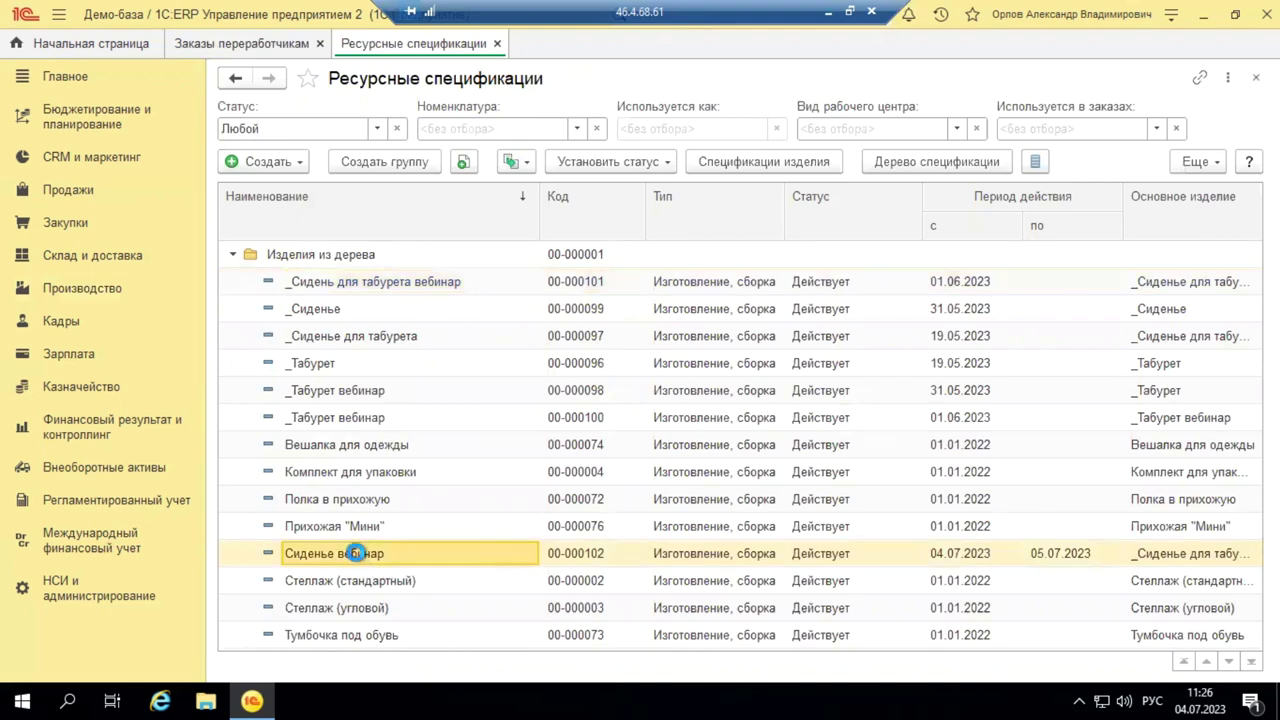
double_click(358, 555)
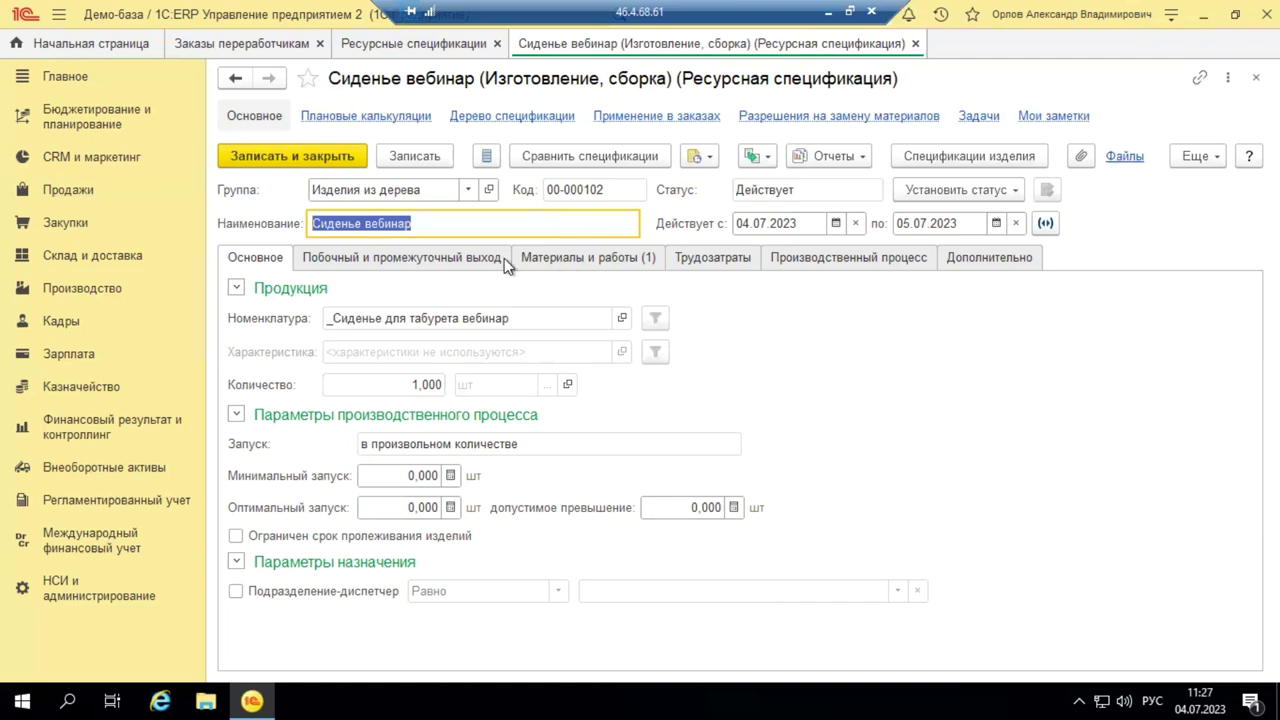
click(862, 258)
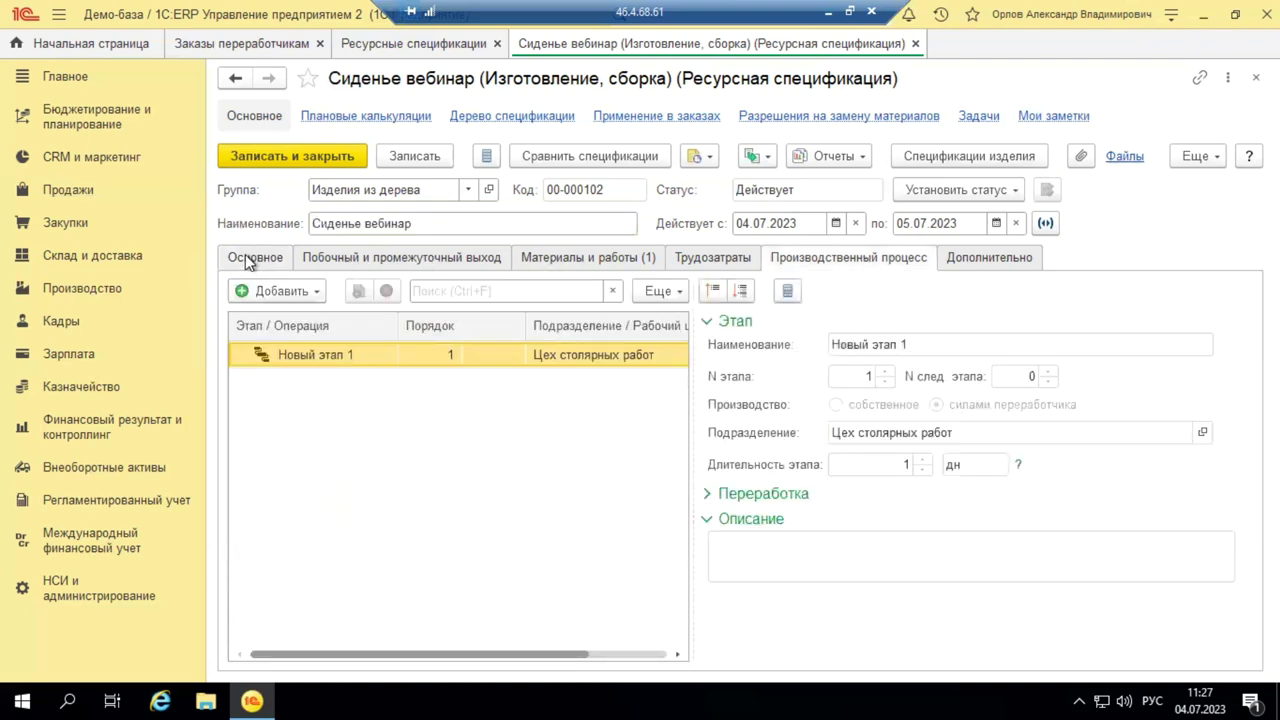
click(709, 497)
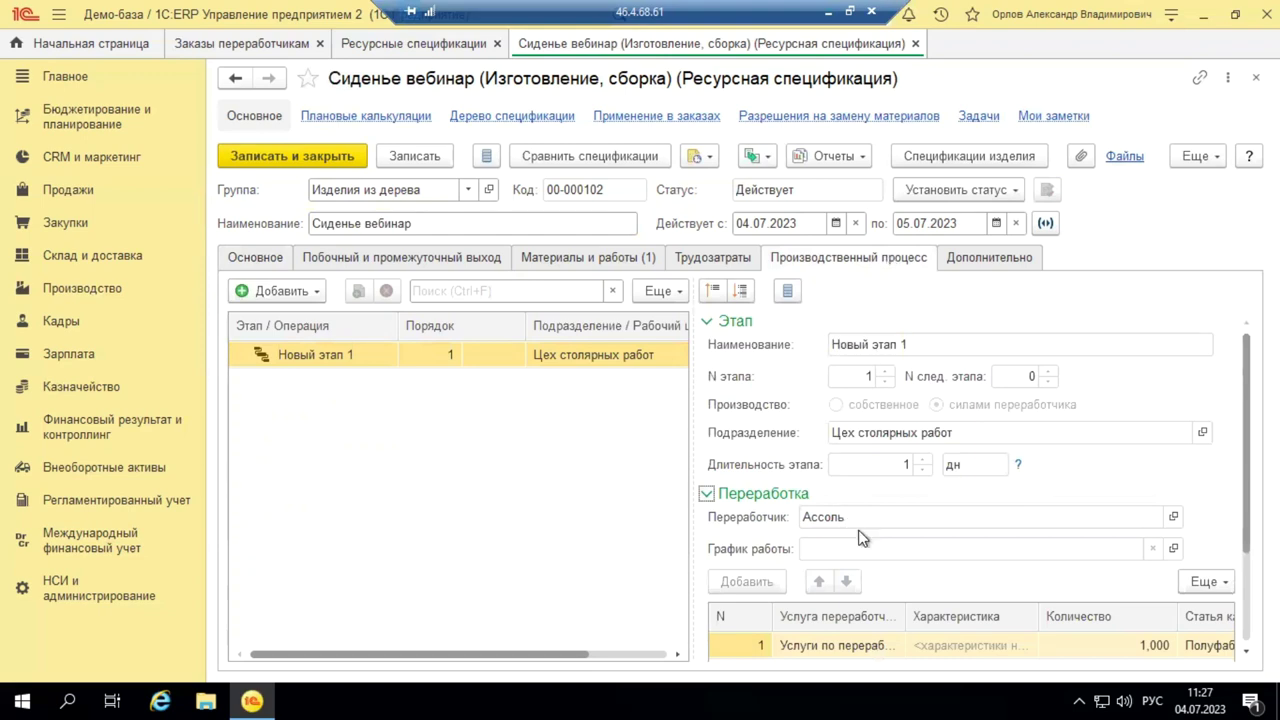
click(916, 44)
Step: Create a new «Изготовление, сборка» resource specification and name it «Сиденье для табурета»
click(273, 160)
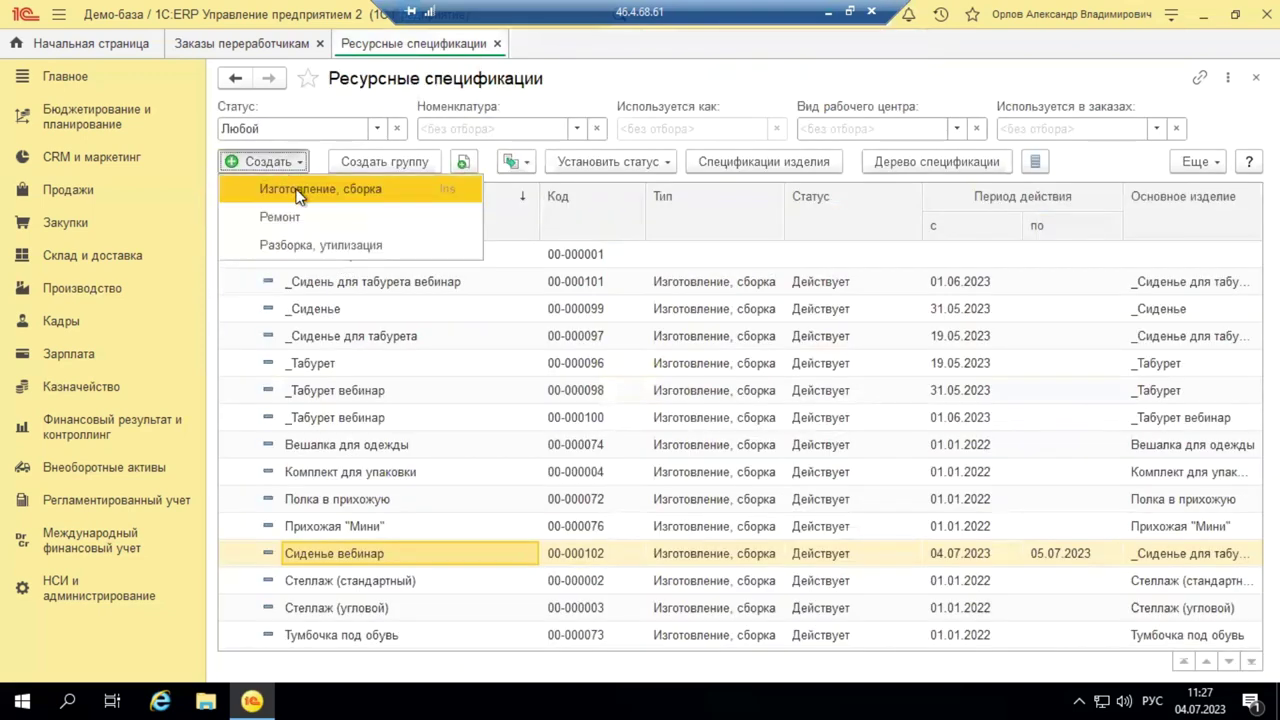
click(297, 190)
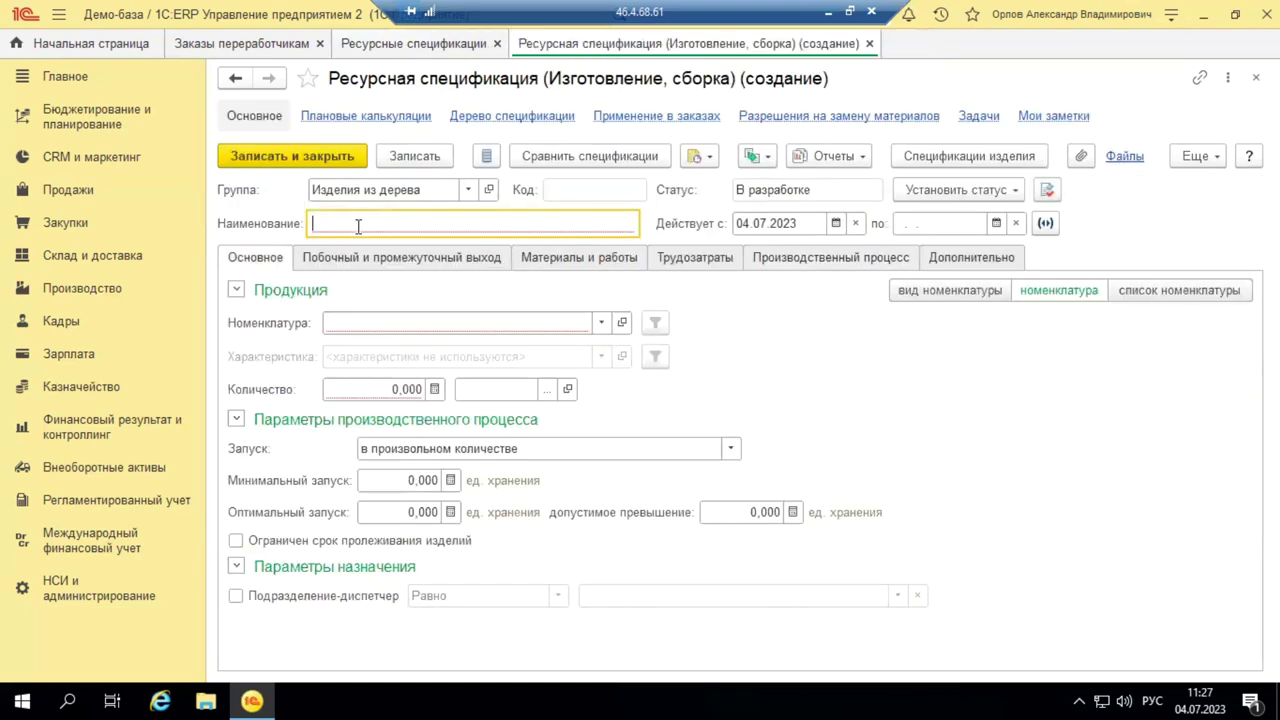
text(Сиден)
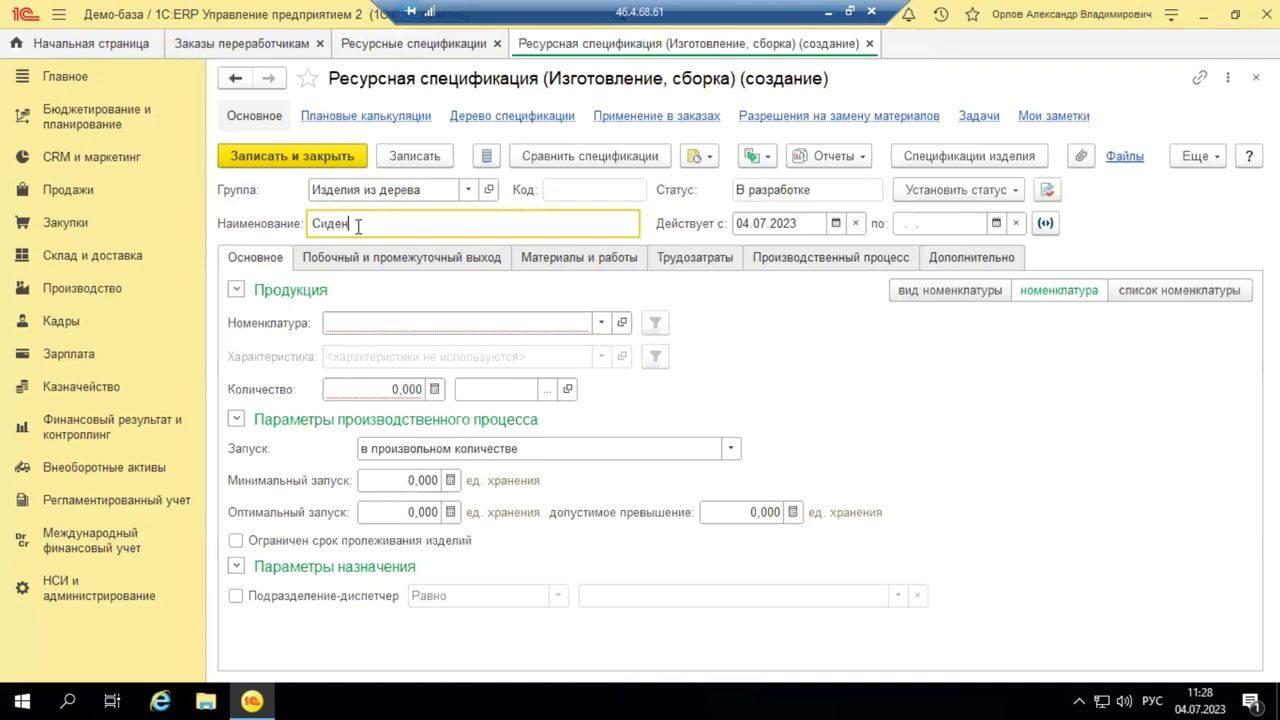
text(ье для табурета)
Step: Set the specification's product to «_Сиденье для табурета вебинар» with a quantity of 1
click(404, 322)
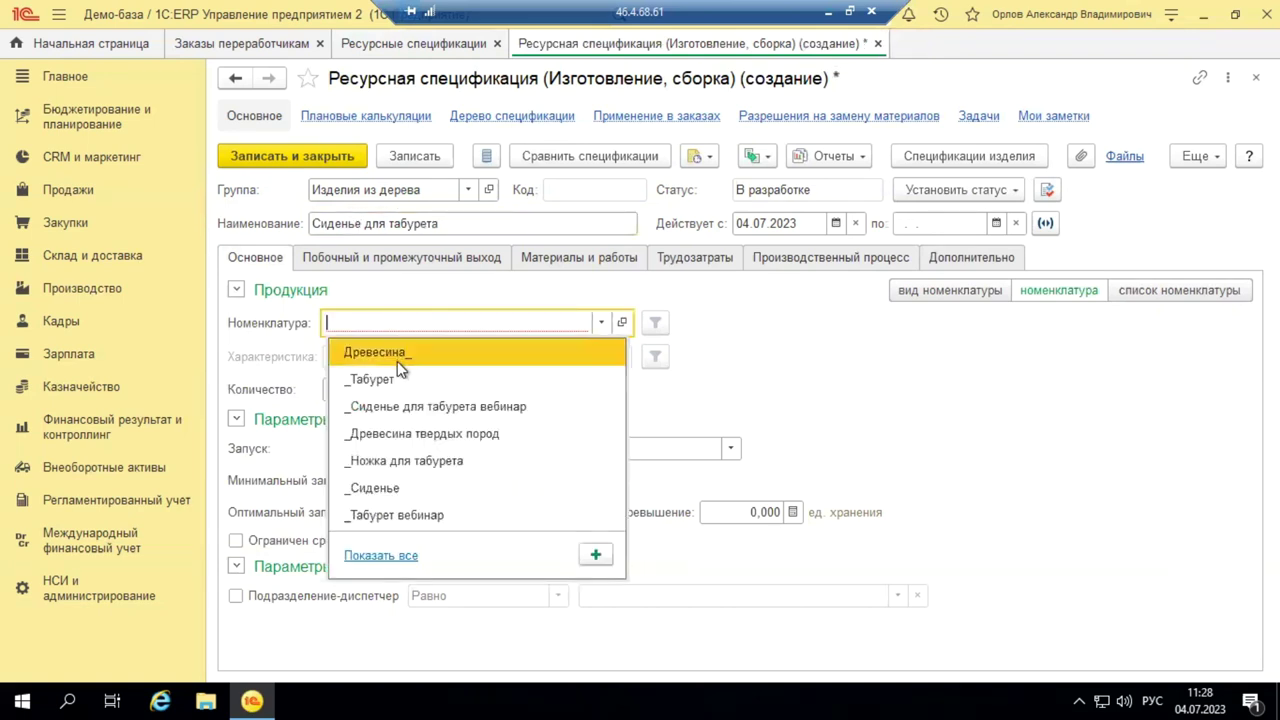
click(412, 410)
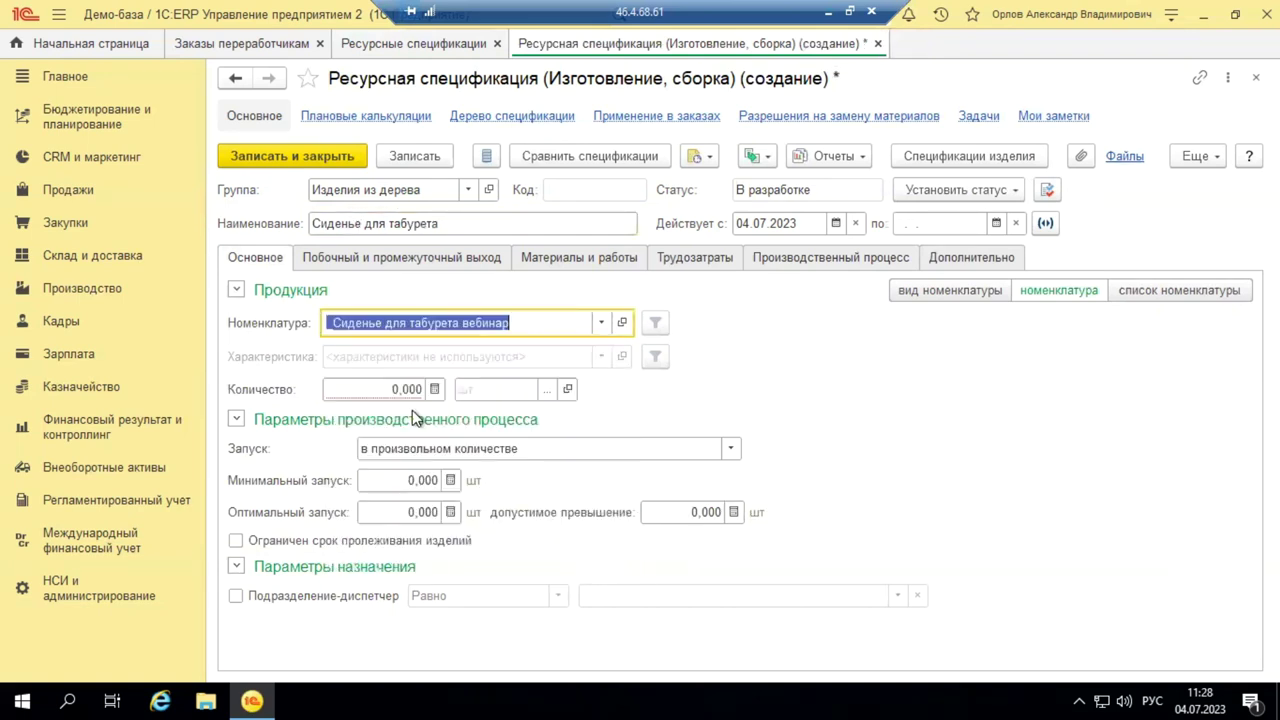
click(377, 386)
text(1)
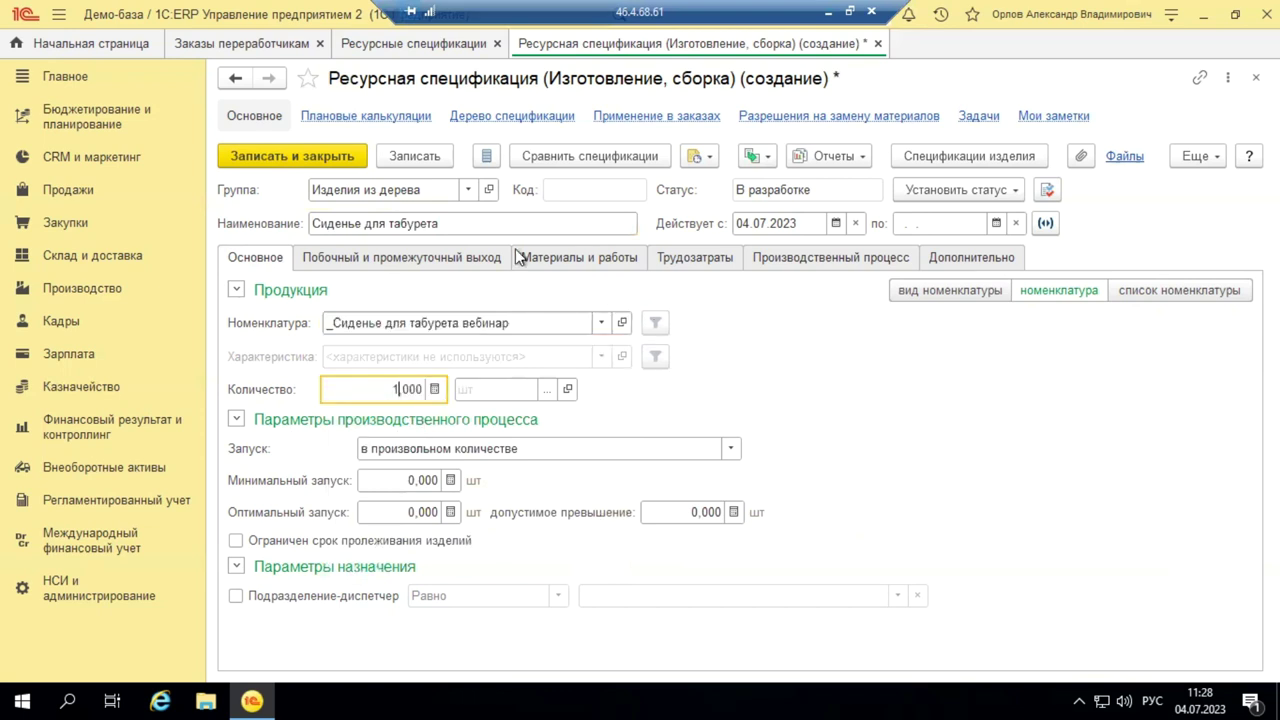
Step: Add the material «Древесина_» to the specification with a quantity of 0,5 м3
click(587, 262)
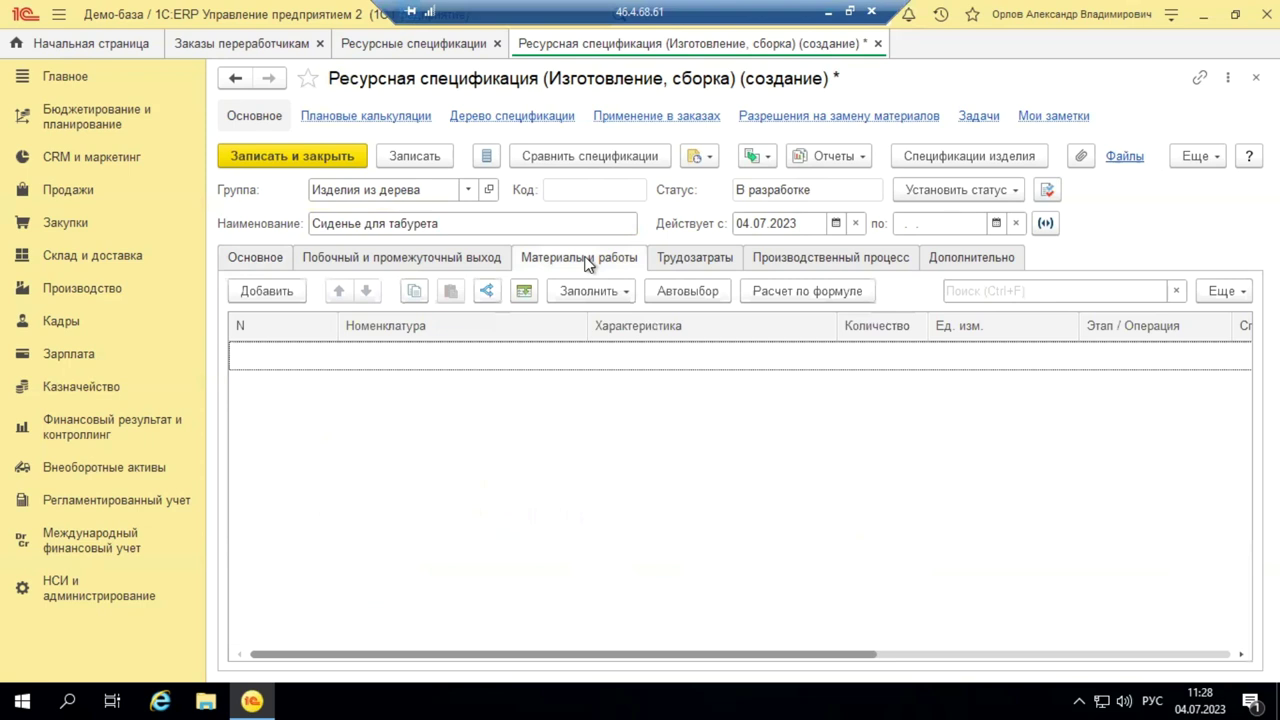
click(266, 291)
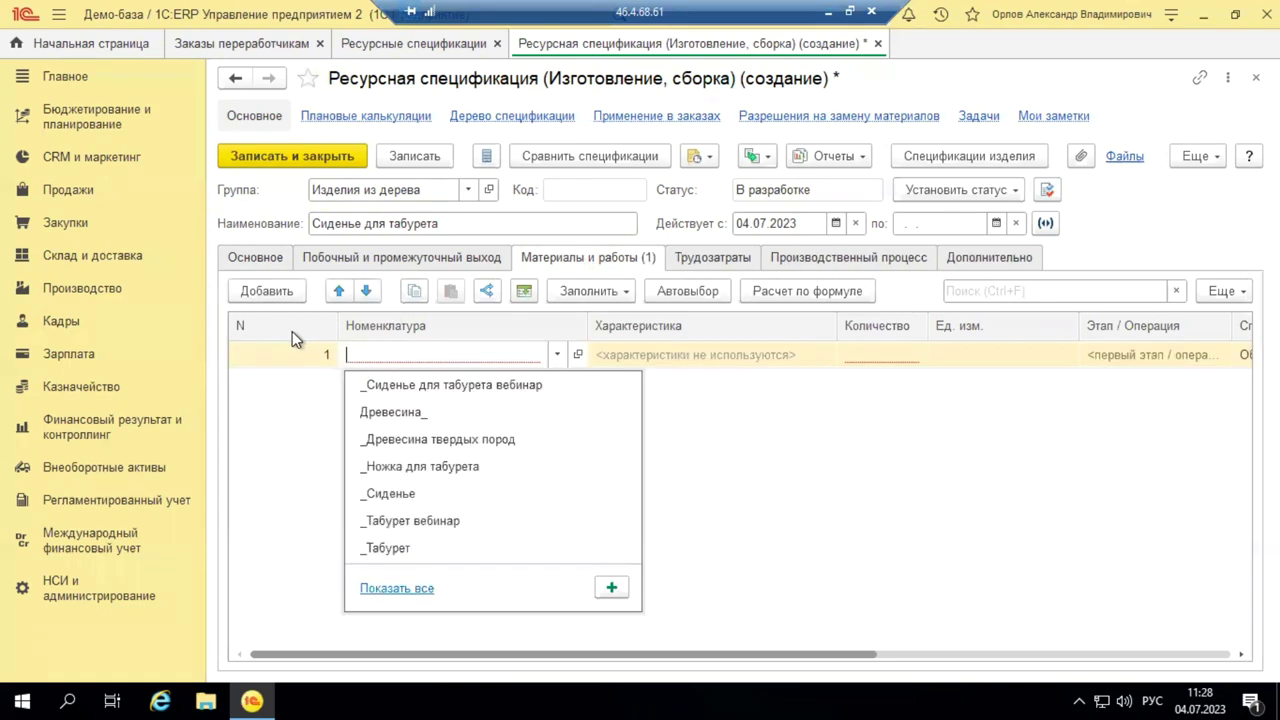
click(414, 417)
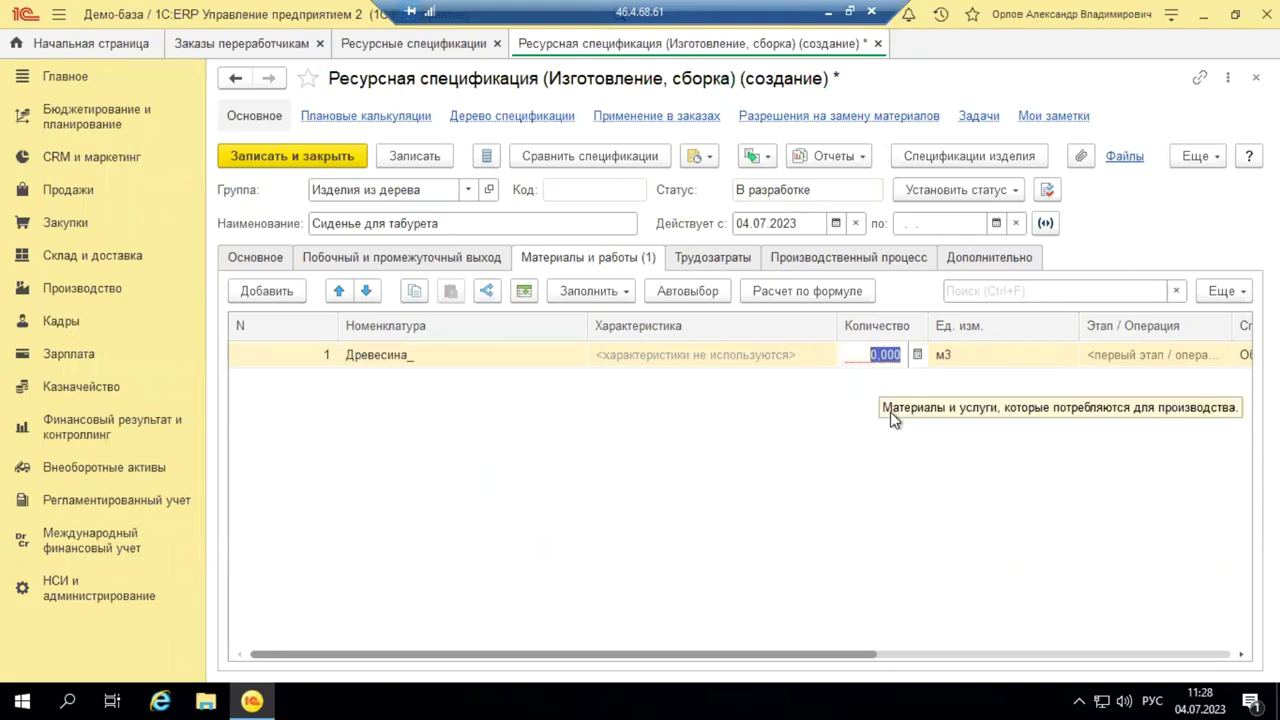
text(5)
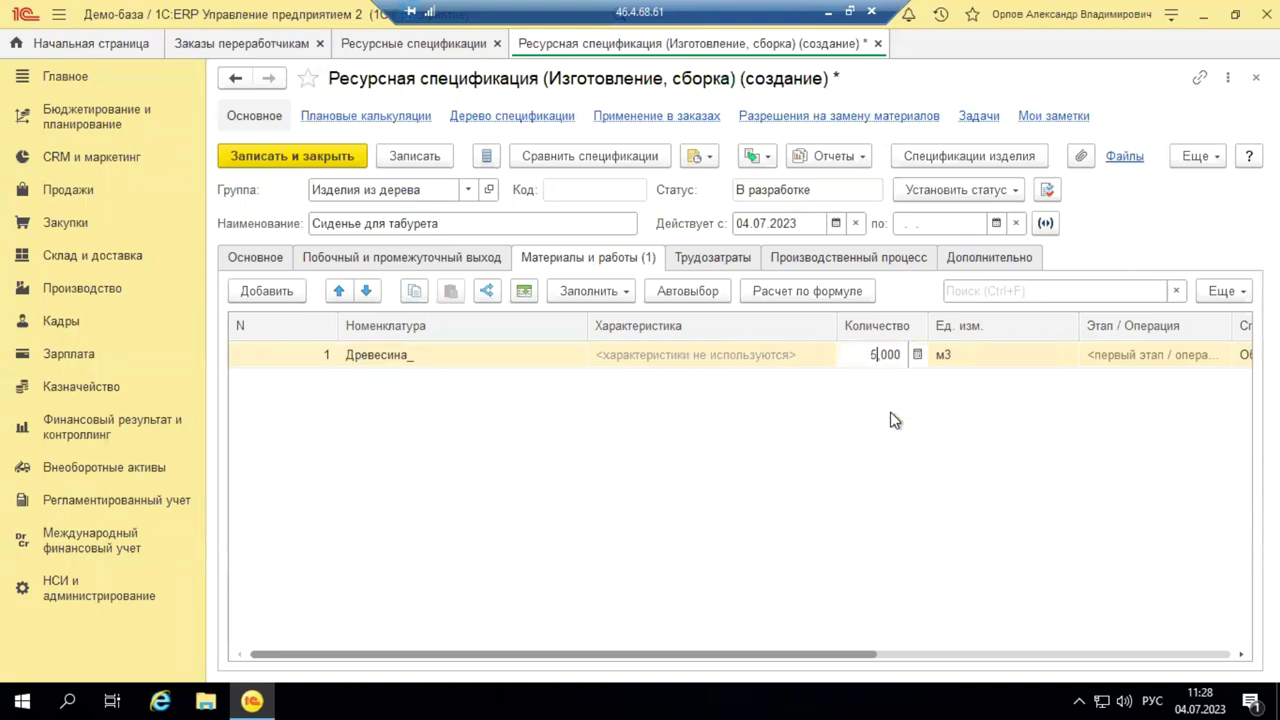
key(BackSpace)
text(5)
click(893, 420)
drag(843, 654, 1032, 657)
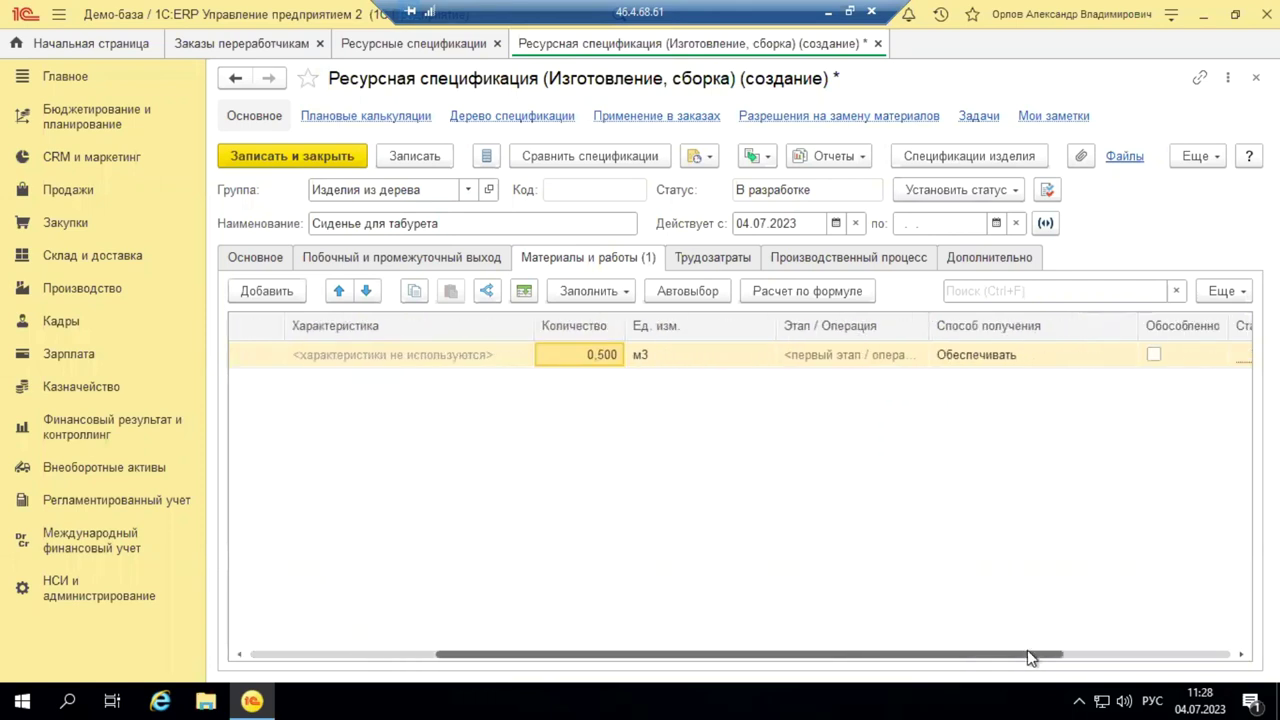
Step: Add a stage to the specification's production process, agreeing to save the specification first
click(722, 259)
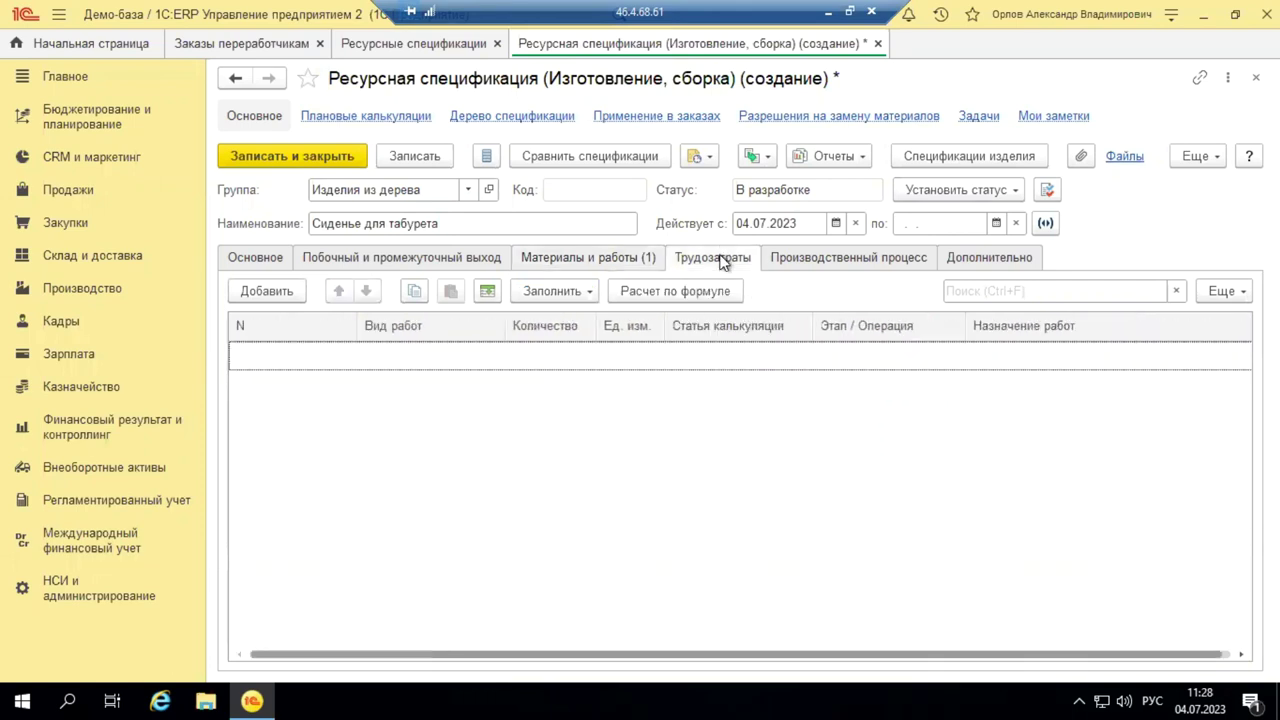
click(836, 254)
click(272, 292)
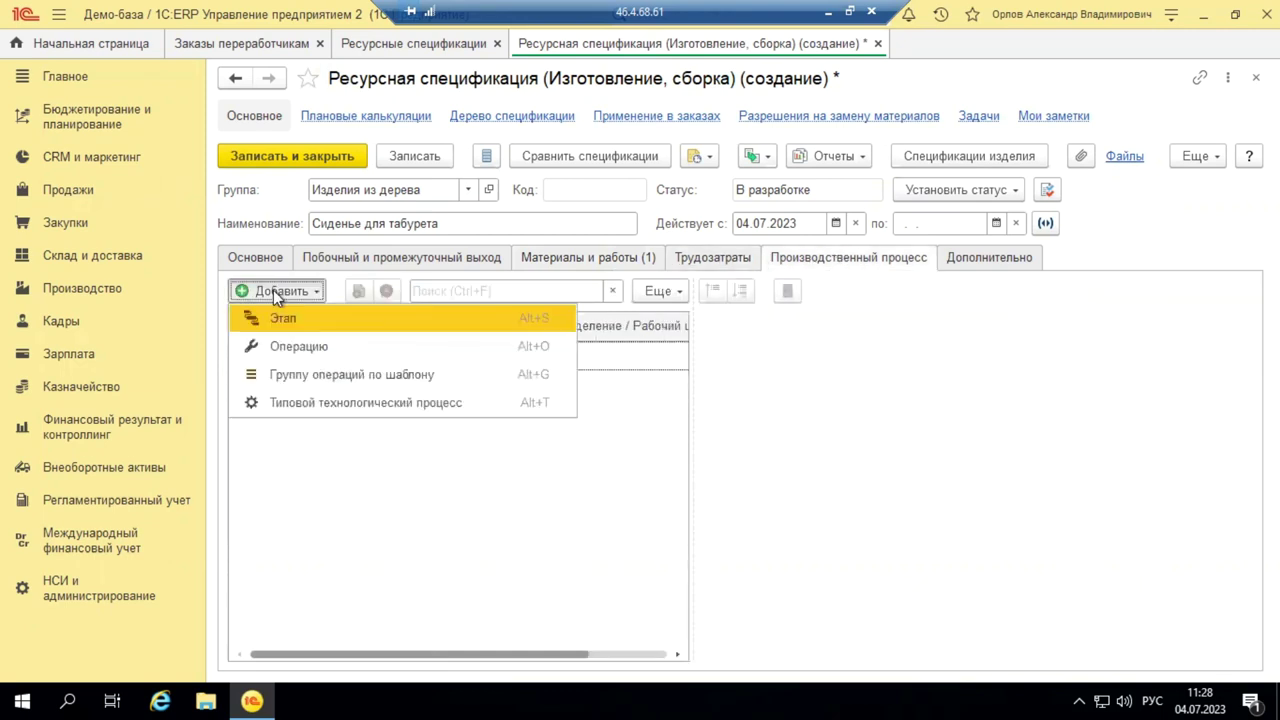
click(286, 318)
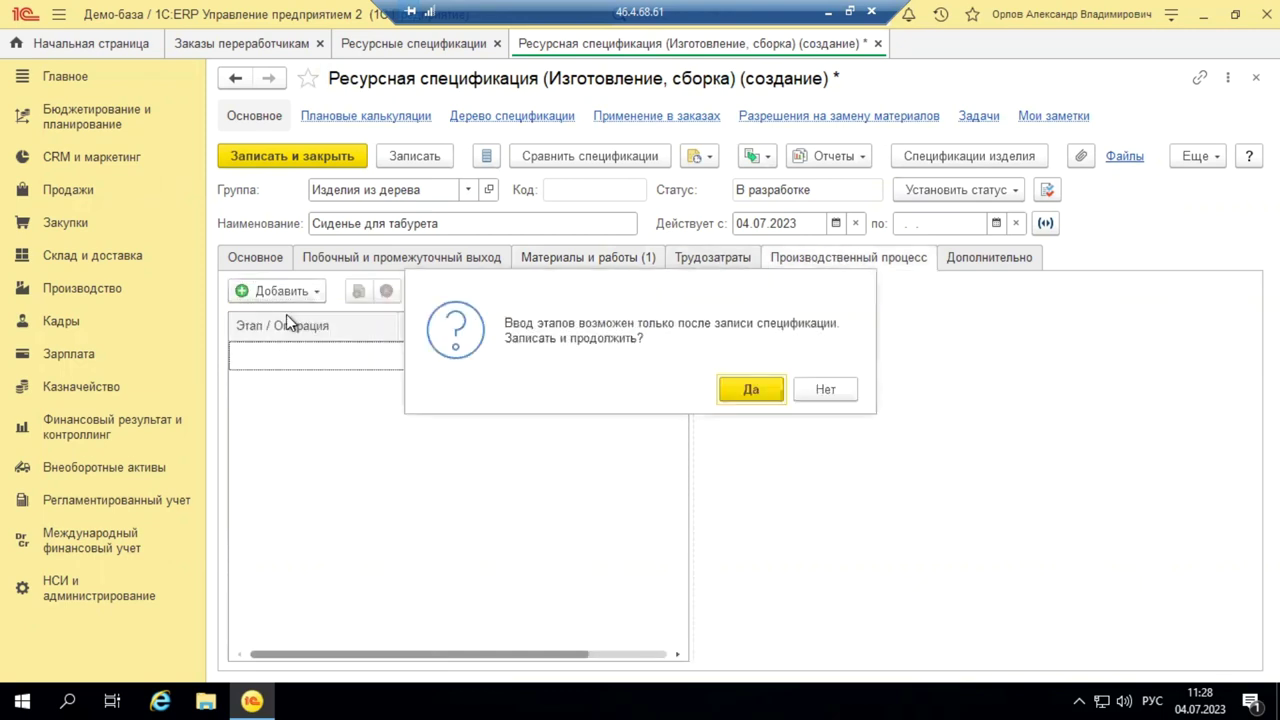
click(756, 386)
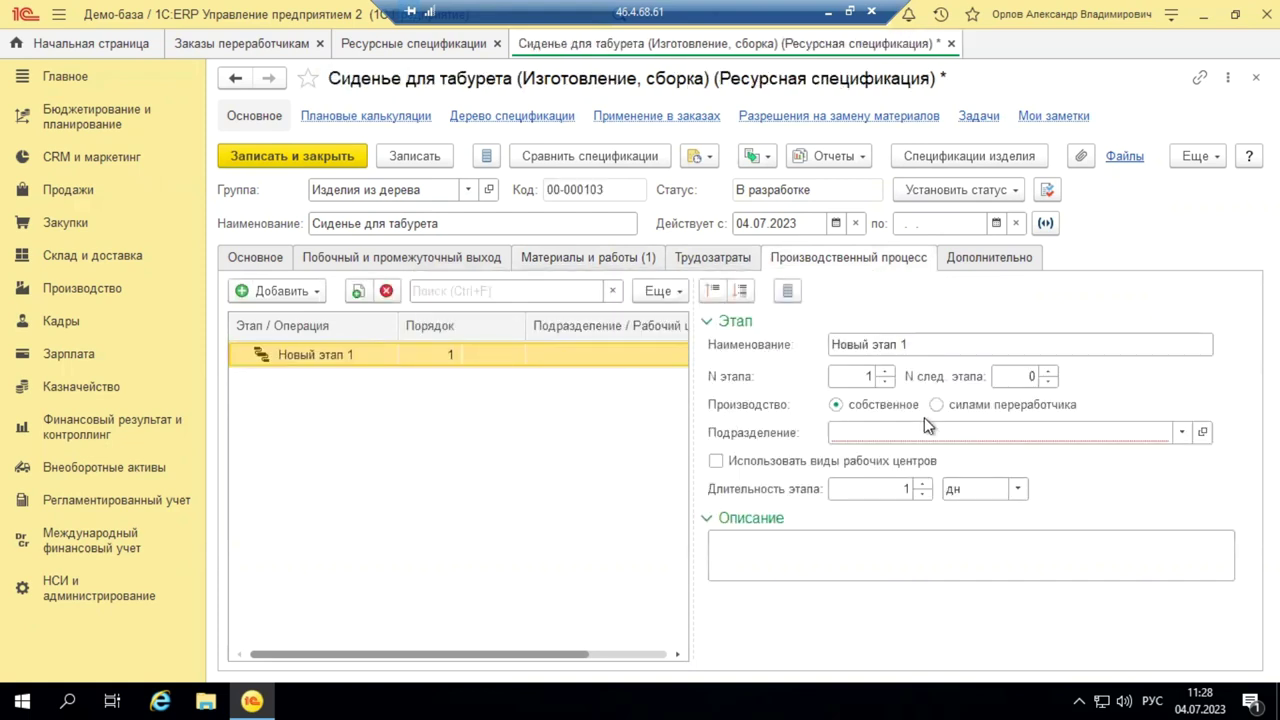
Step: Assign the stage to the «Цех столярных работ» department and set its production to «силами переработчика»
click(1182, 432)
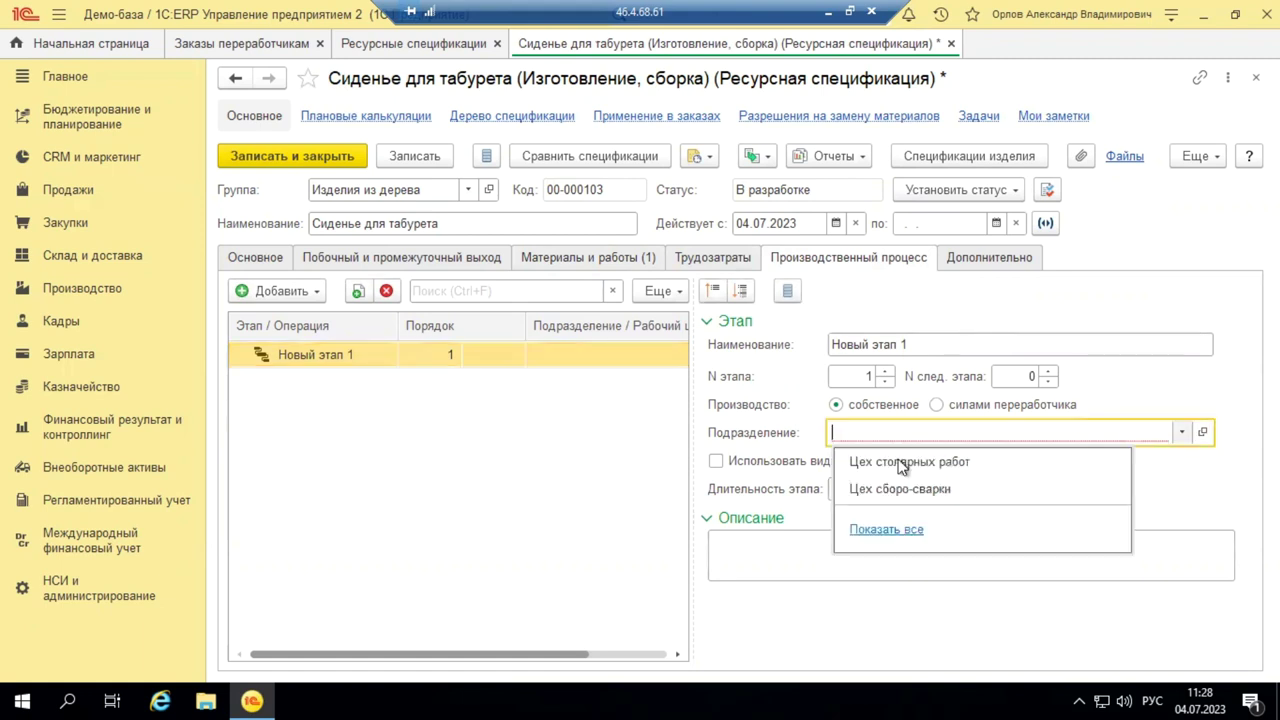
click(880, 462)
click(705, 520)
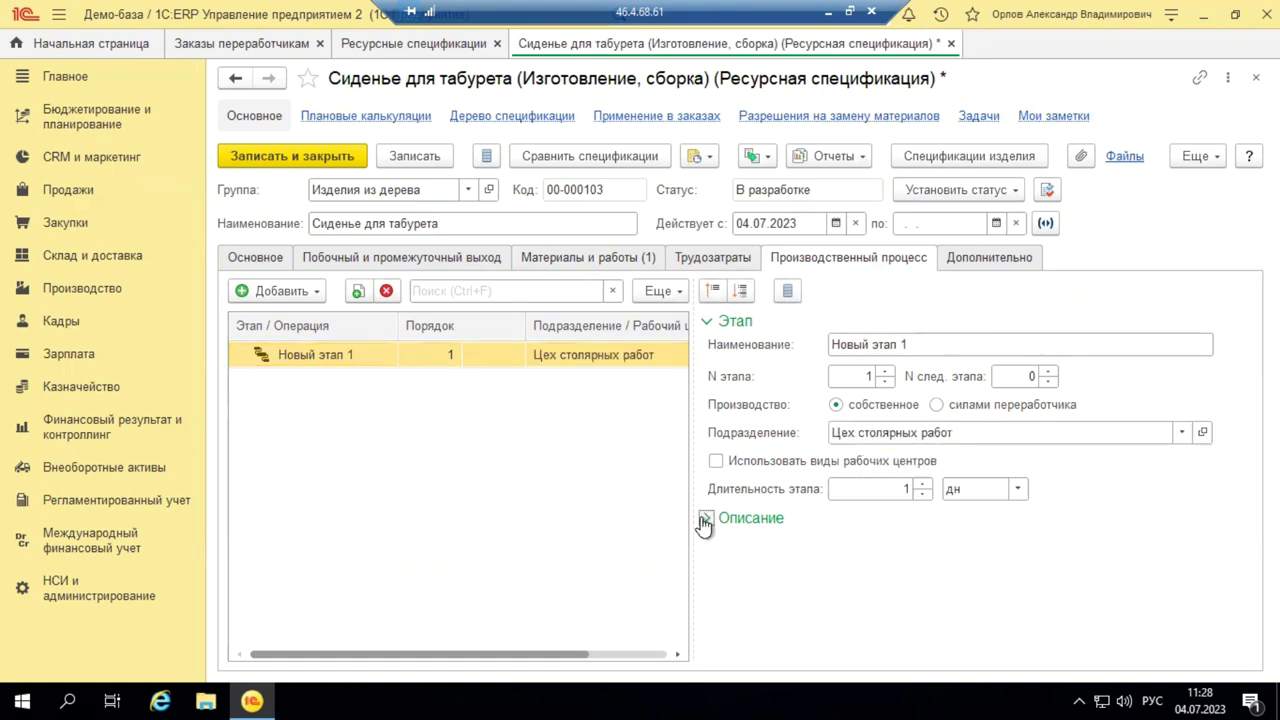
click(937, 404)
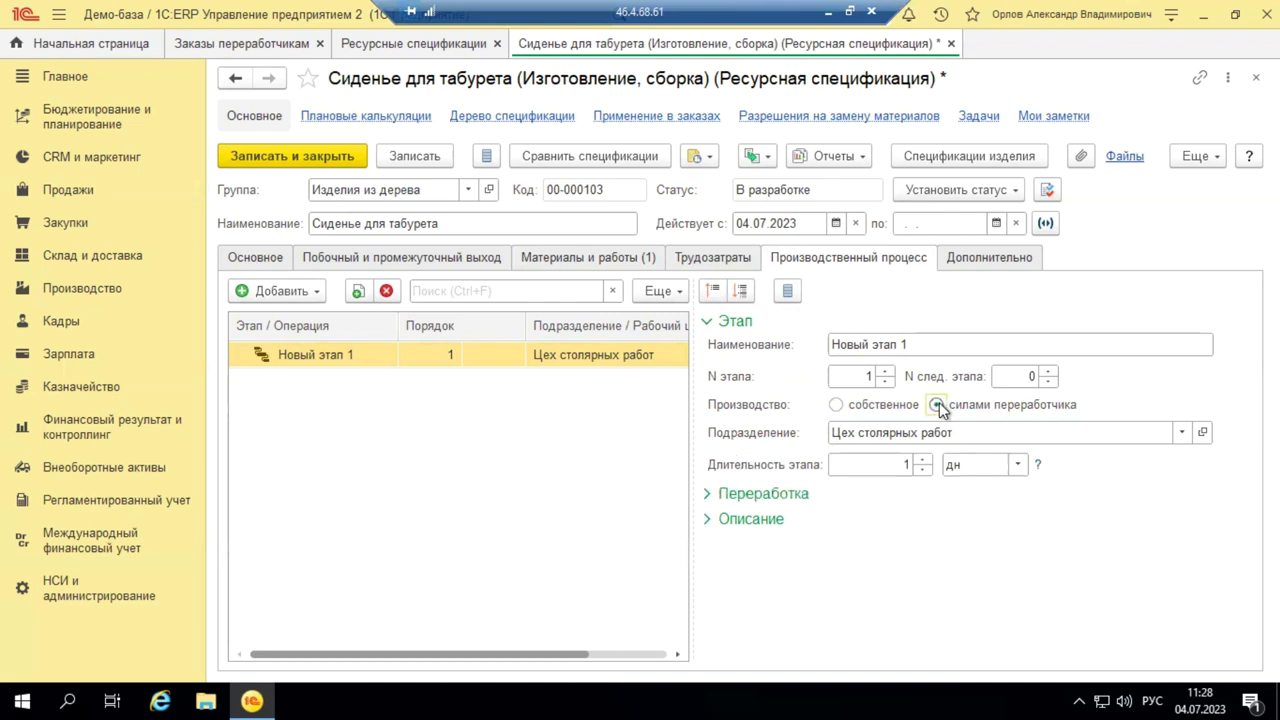
Step: In the stage's processing details, choose the processor «Ассоль» and add the service «Услуги по переработке» with a quantity of 1
click(707, 494)
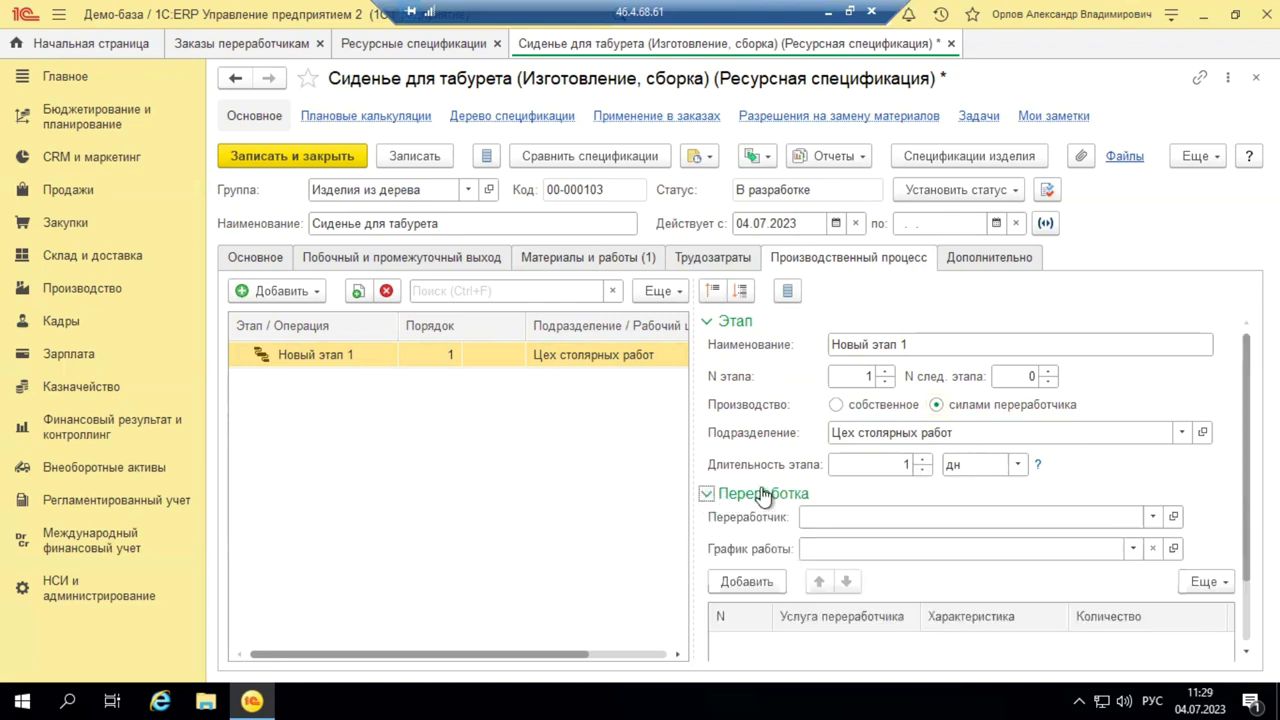
scroll(763, 496, down, 2)
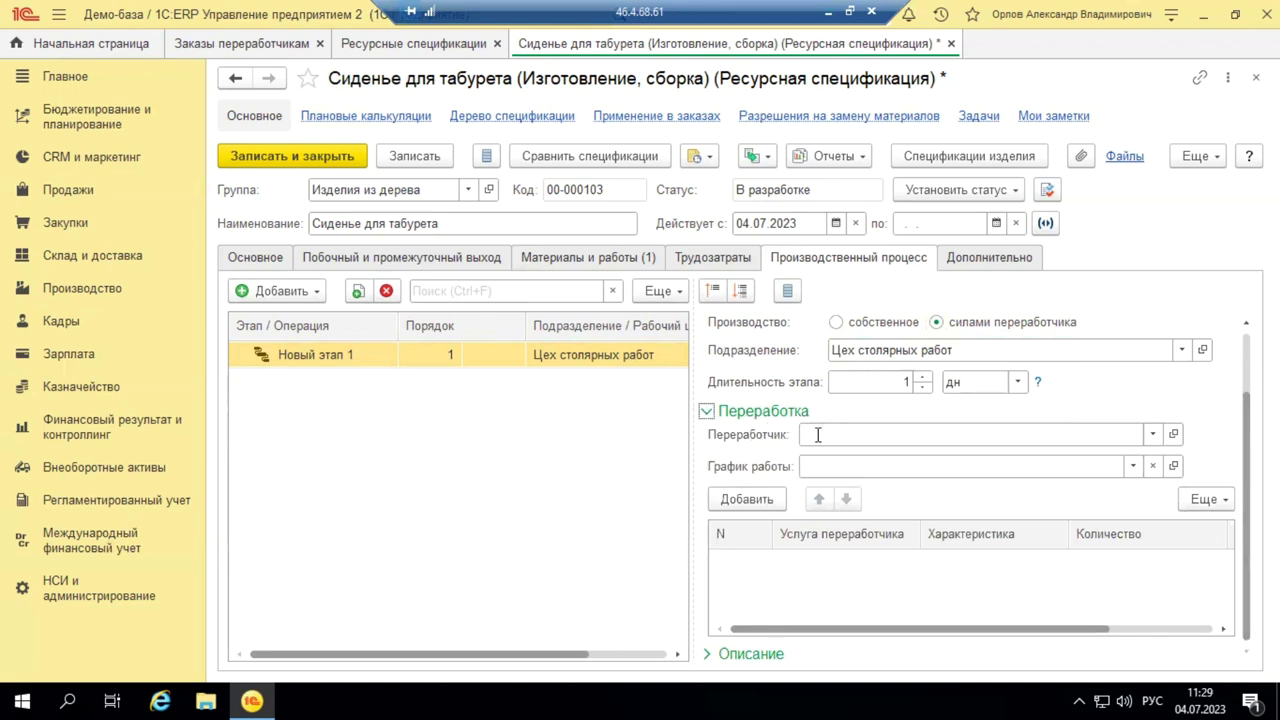
click(1151, 437)
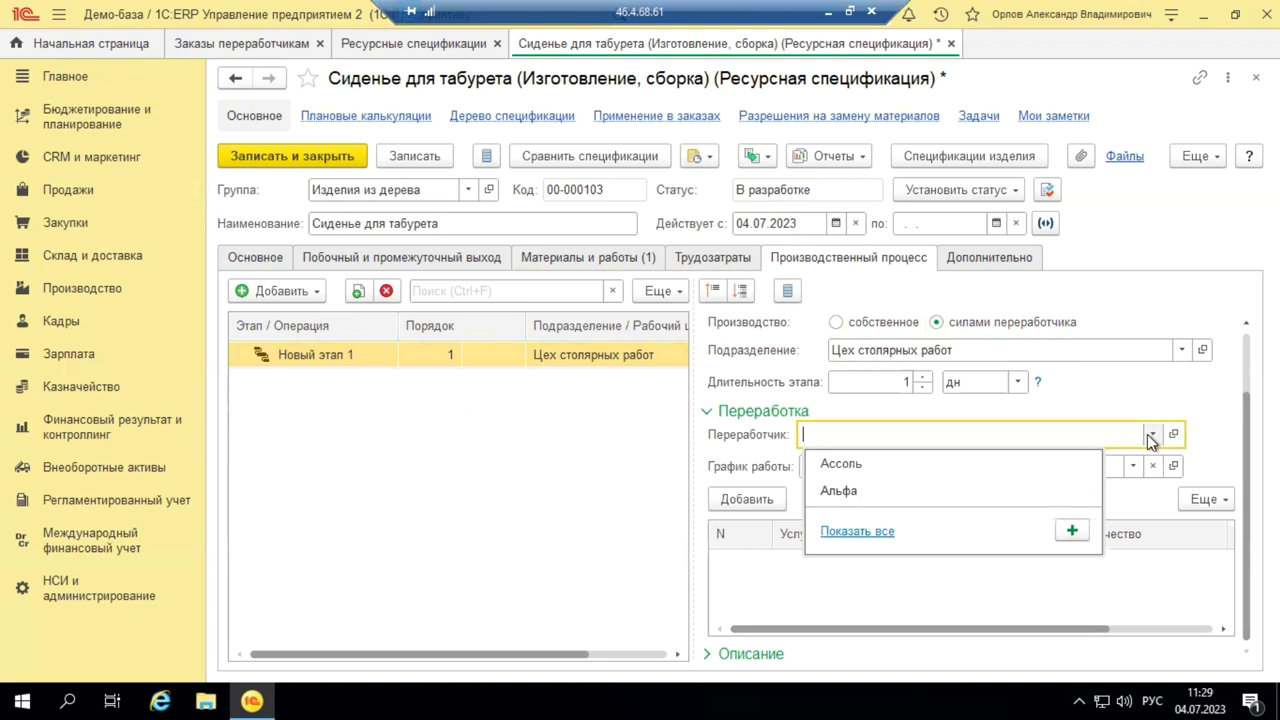
click(853, 466)
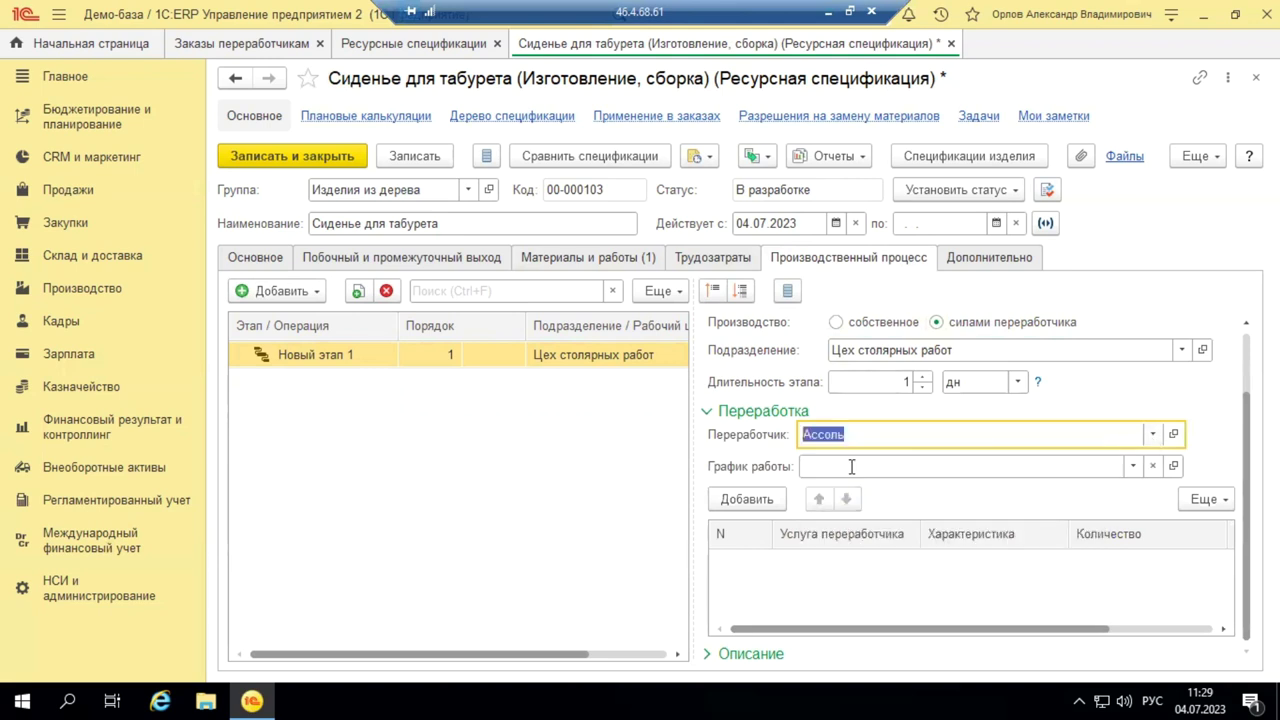
click(731, 500)
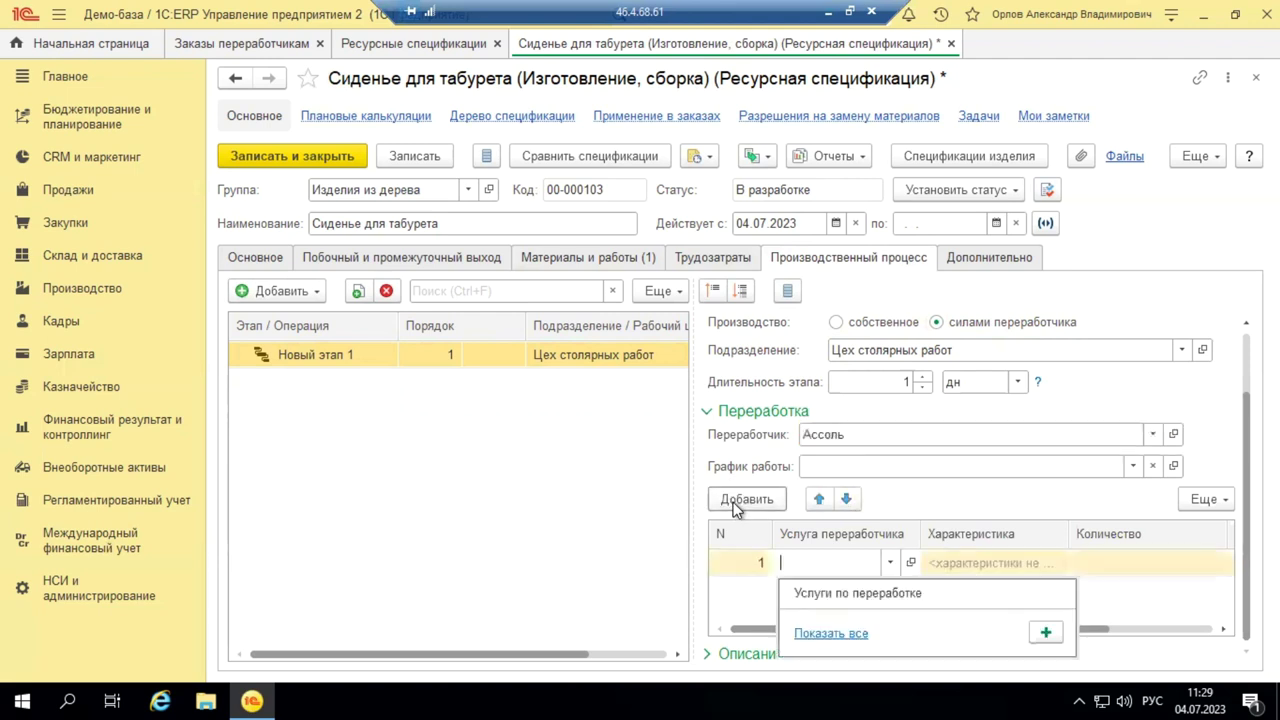
click(832, 592)
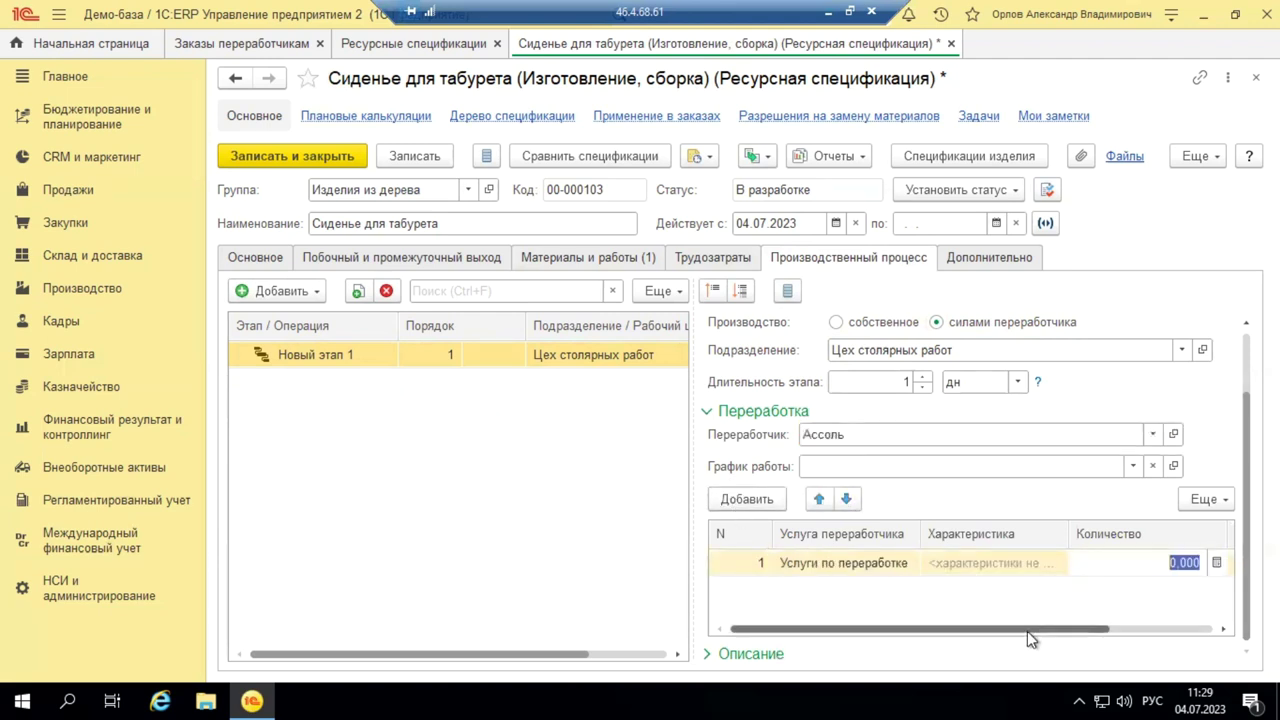
text(1)
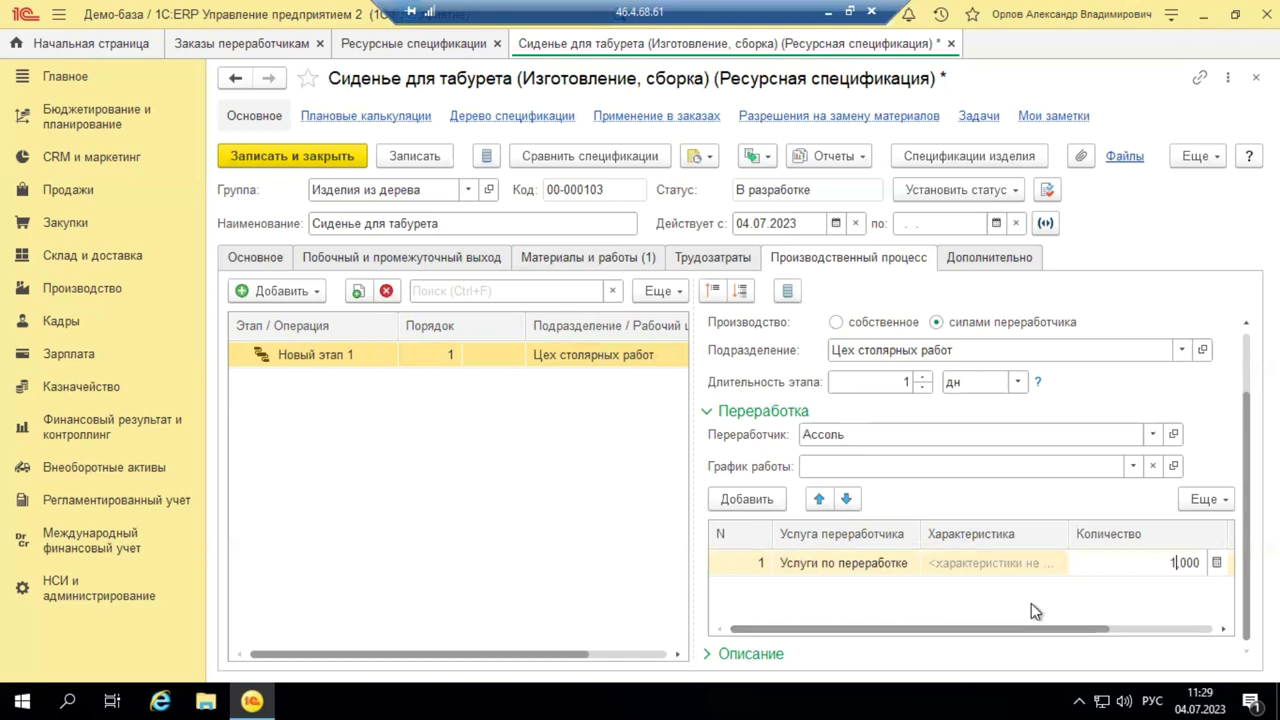
key(Return)
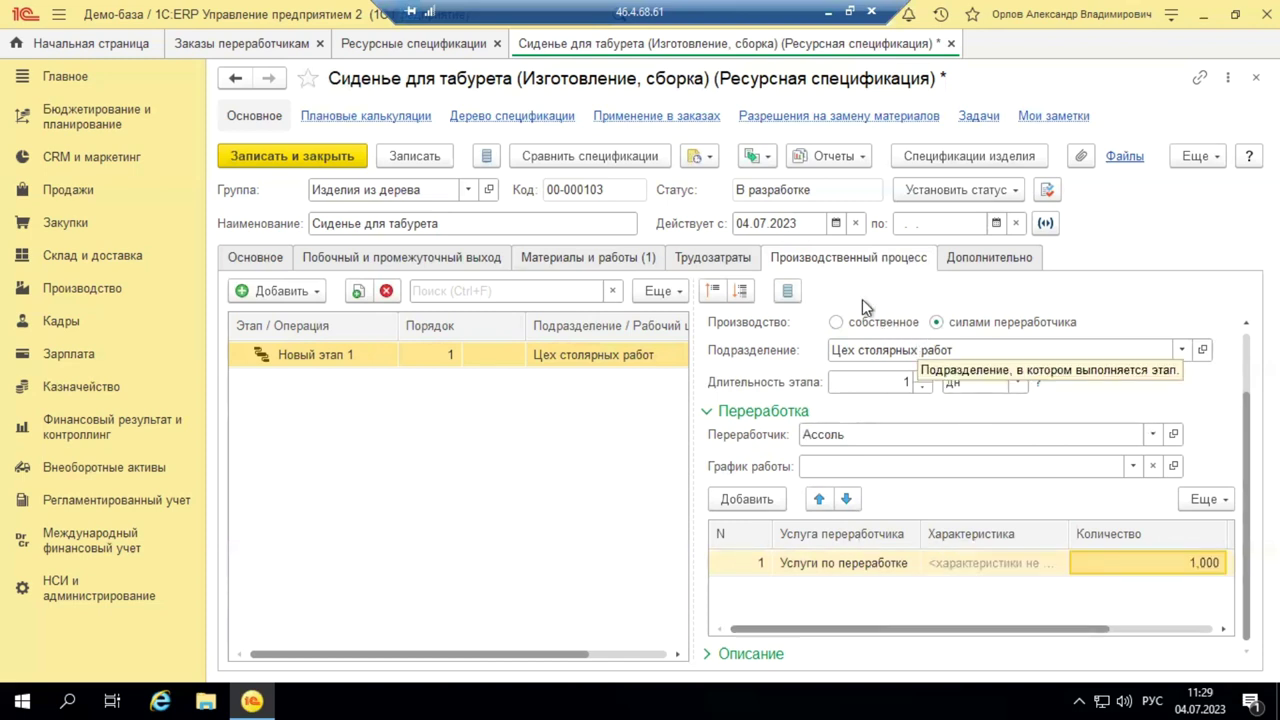
Step: Review the specification's main data, production process and available statuses, leaving the status as it is
click(266, 259)
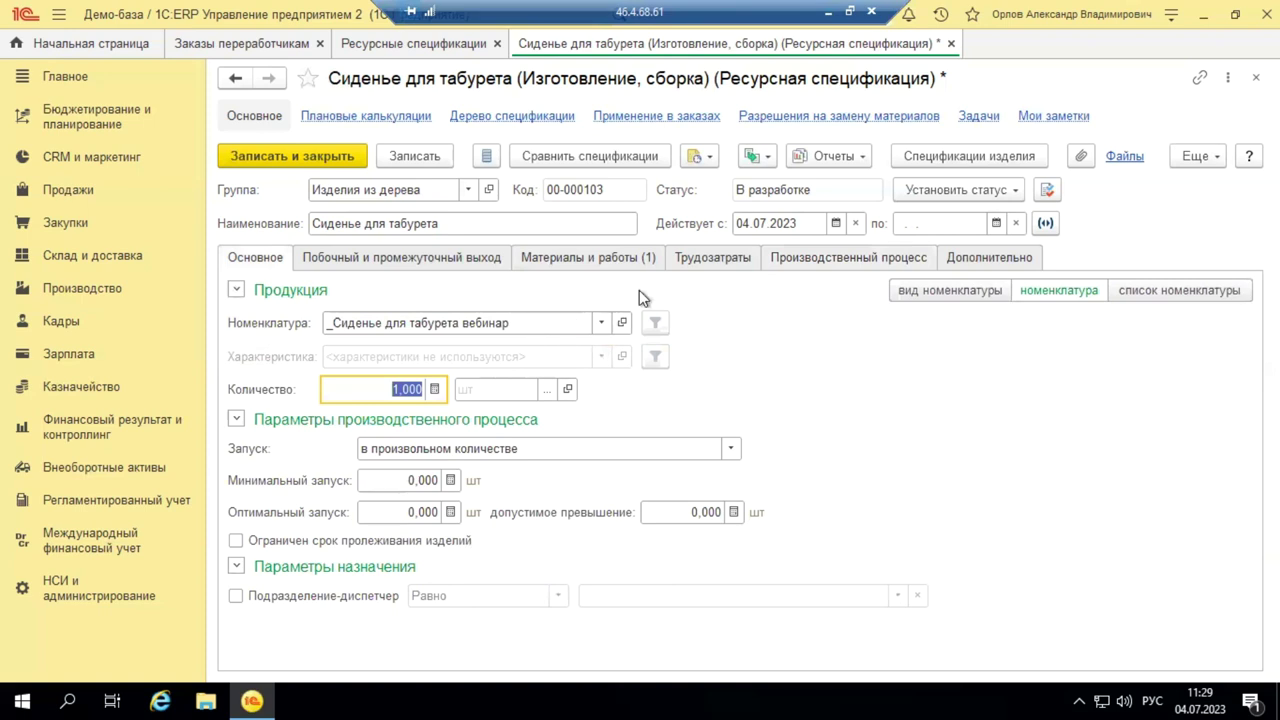
click(870, 262)
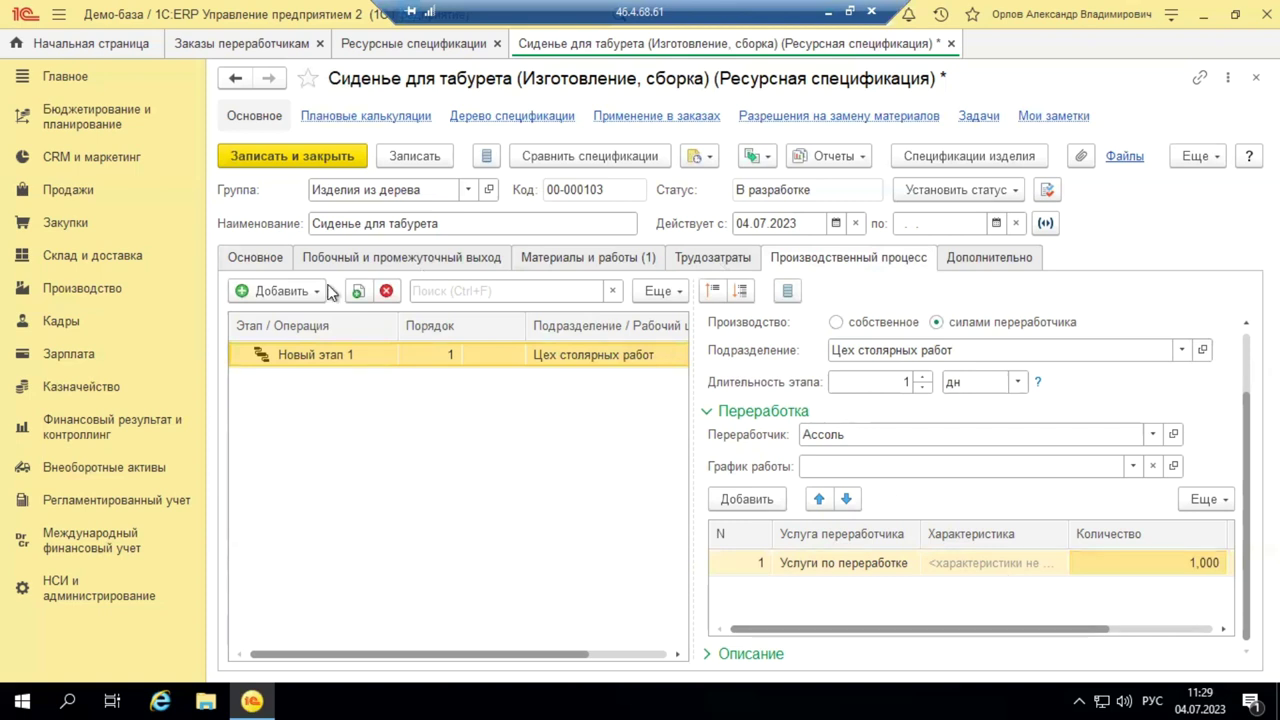
click(257, 256)
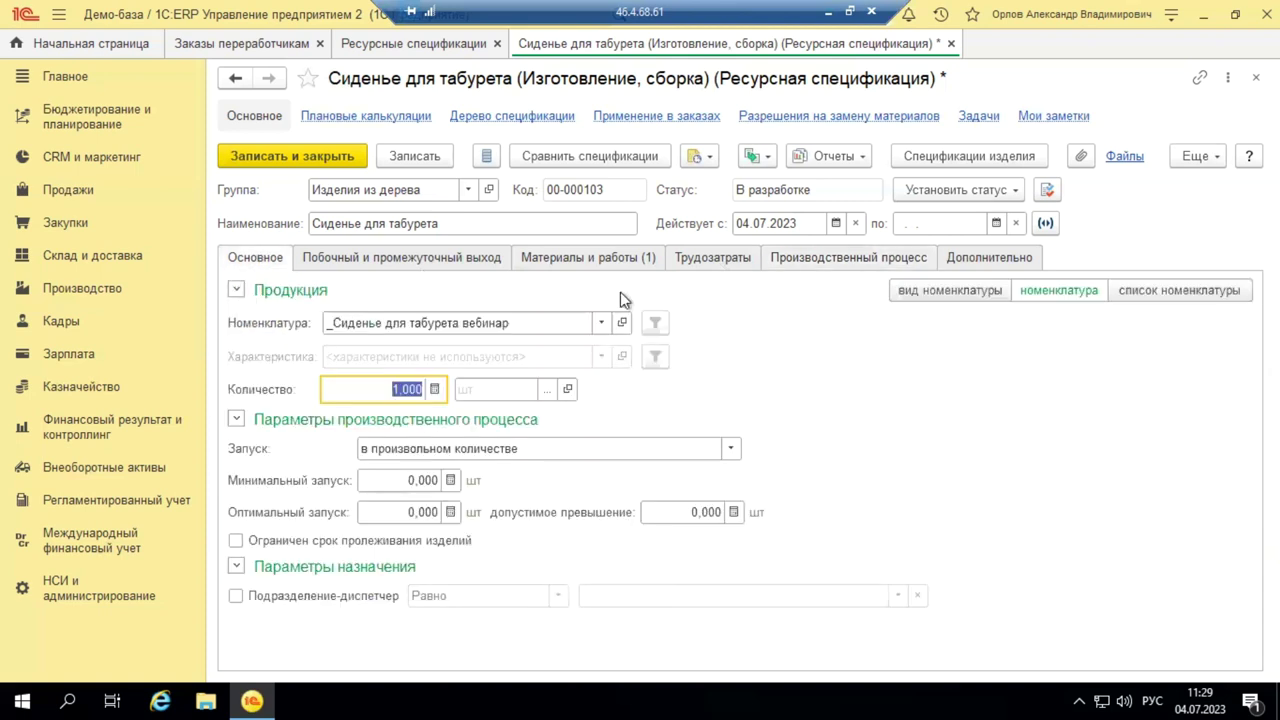
click(990, 192)
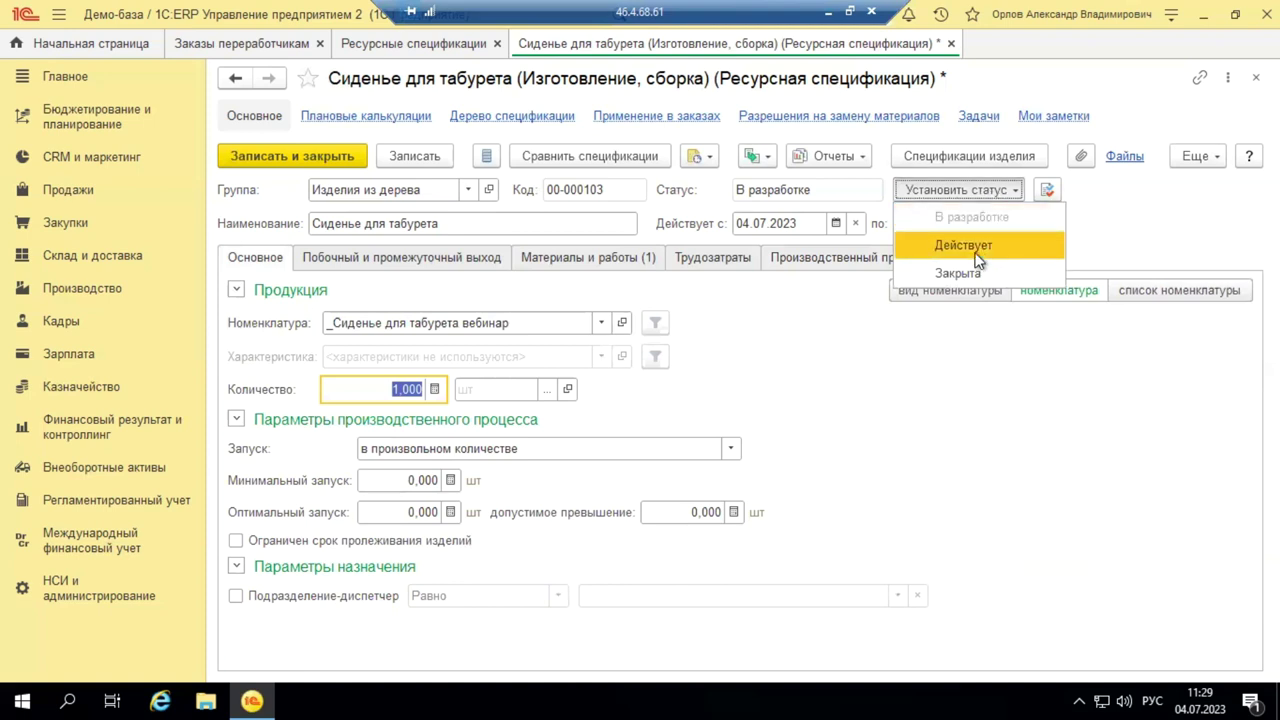
click(845, 378)
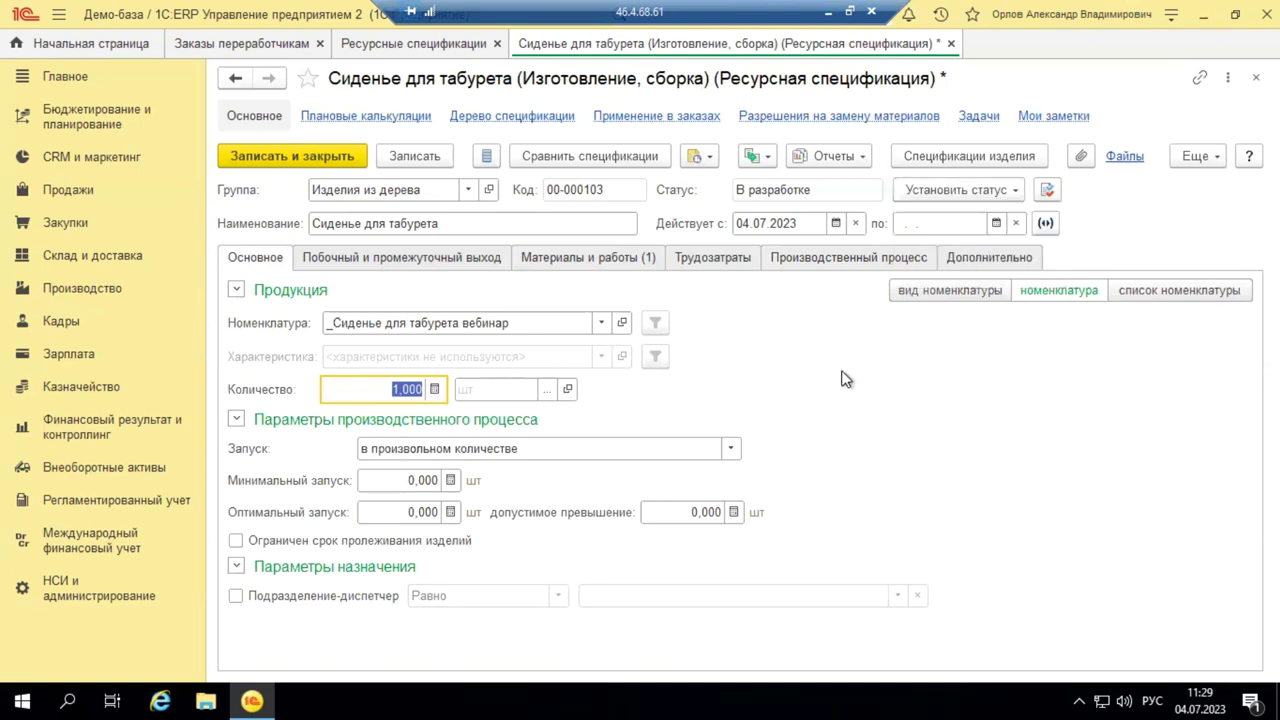
Step: View the creation options for processor orders, and return to the specification to examine its by-product output and main data
click(243, 44)
click(288, 196)
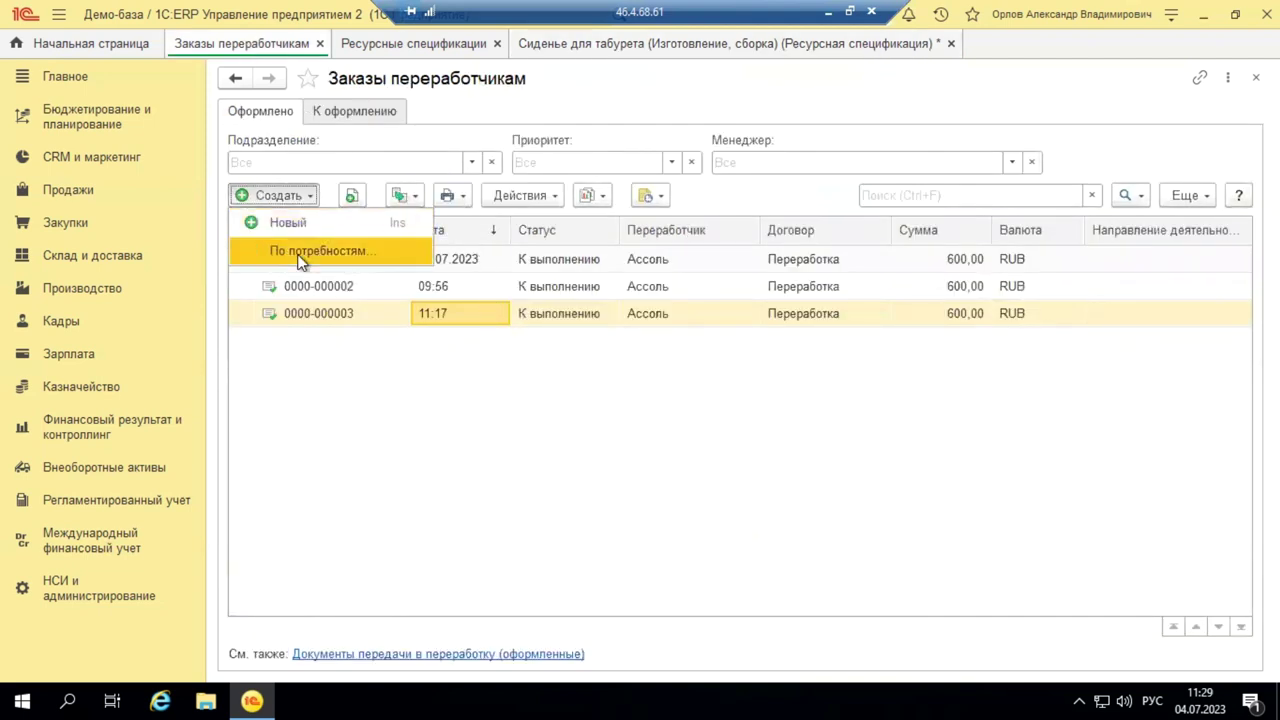
click(843, 46)
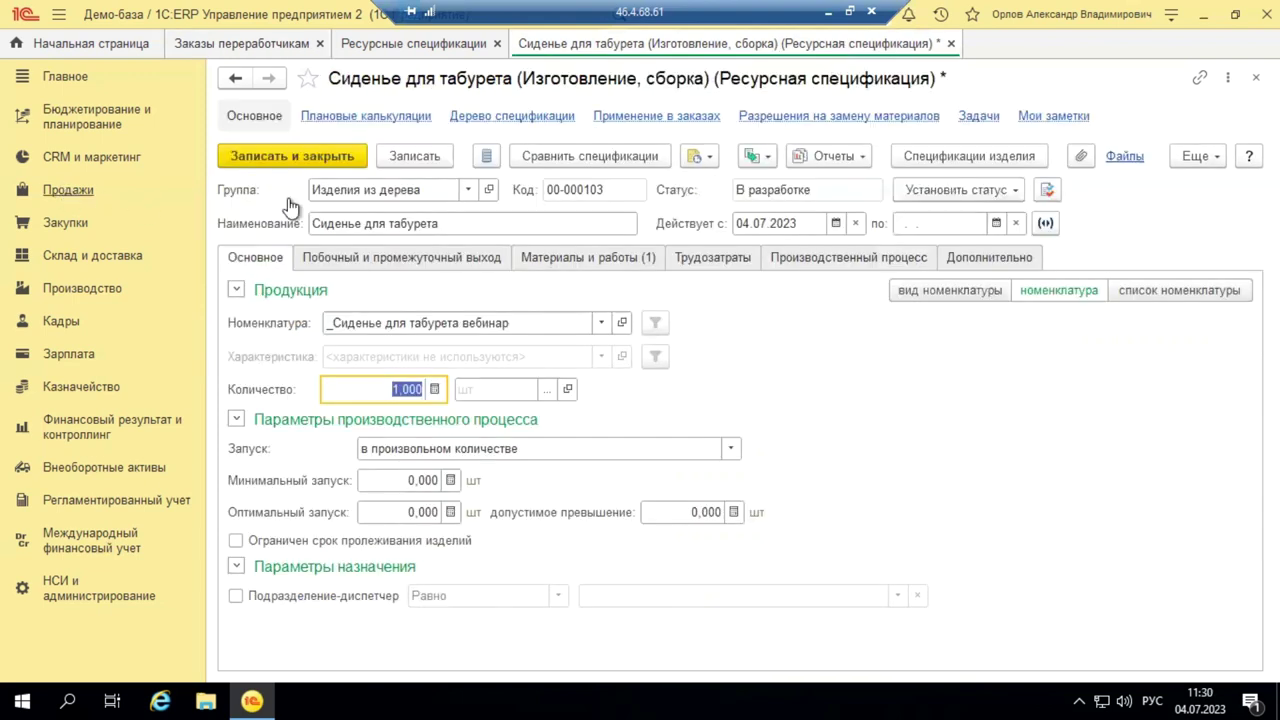
click(421, 262)
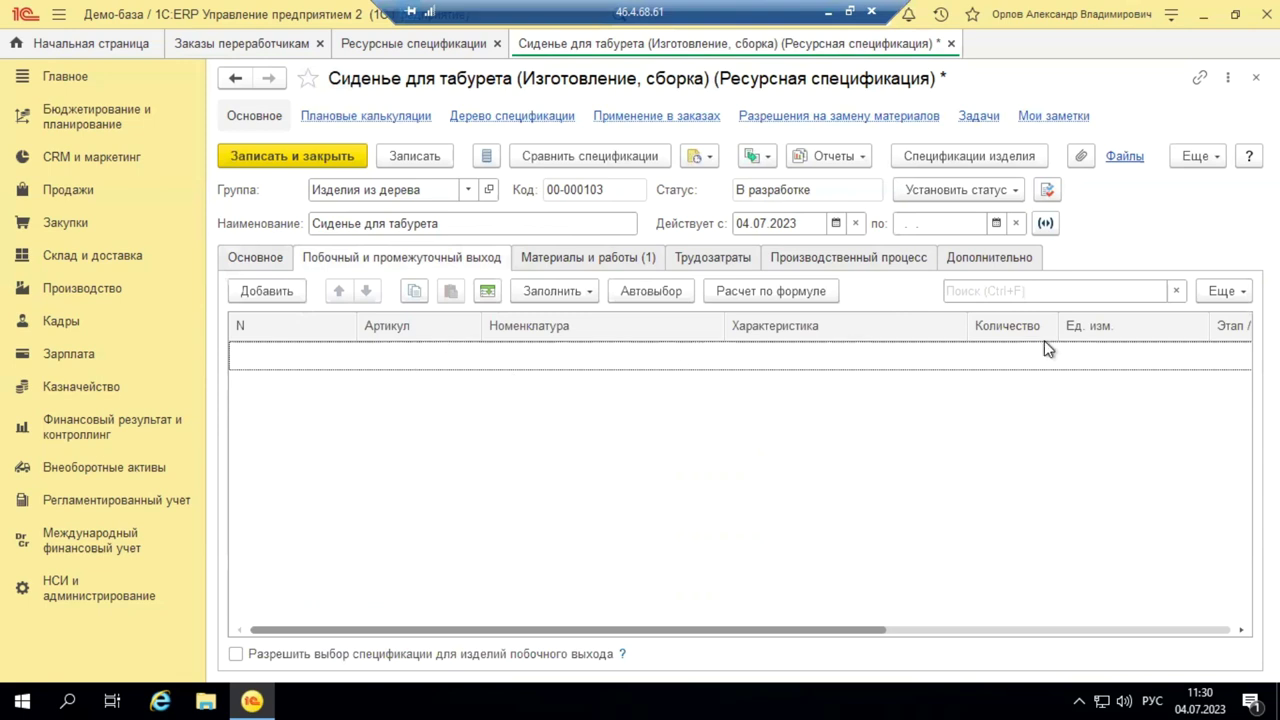
click(268, 262)
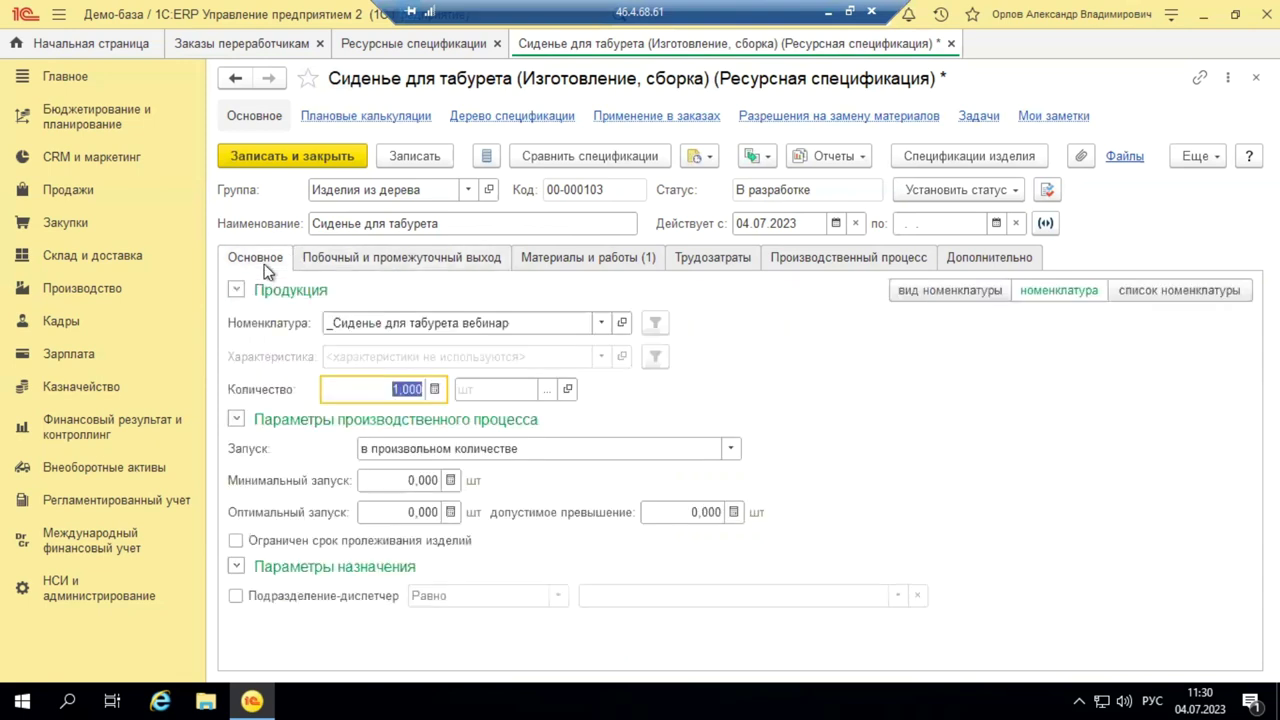
Step: Close the stool seat specification without saving its changes, and close the lists of resource specifications and processor orders
click(952, 45)
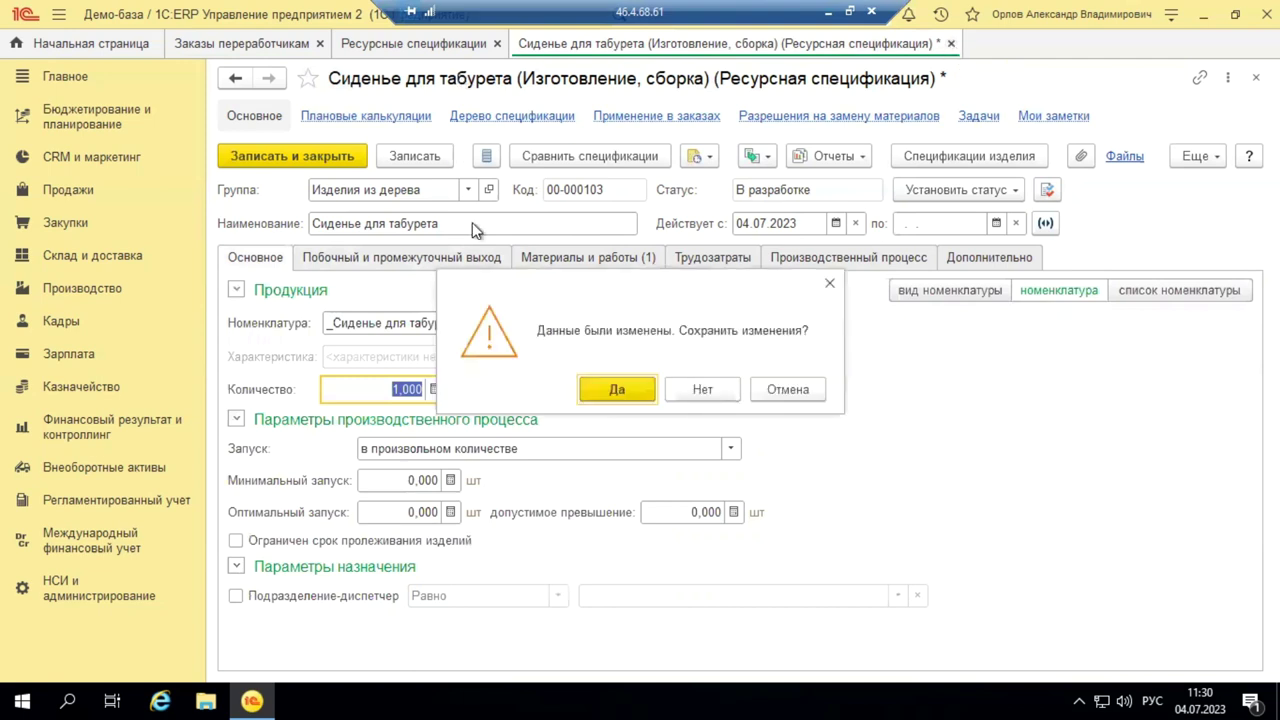
click(727, 395)
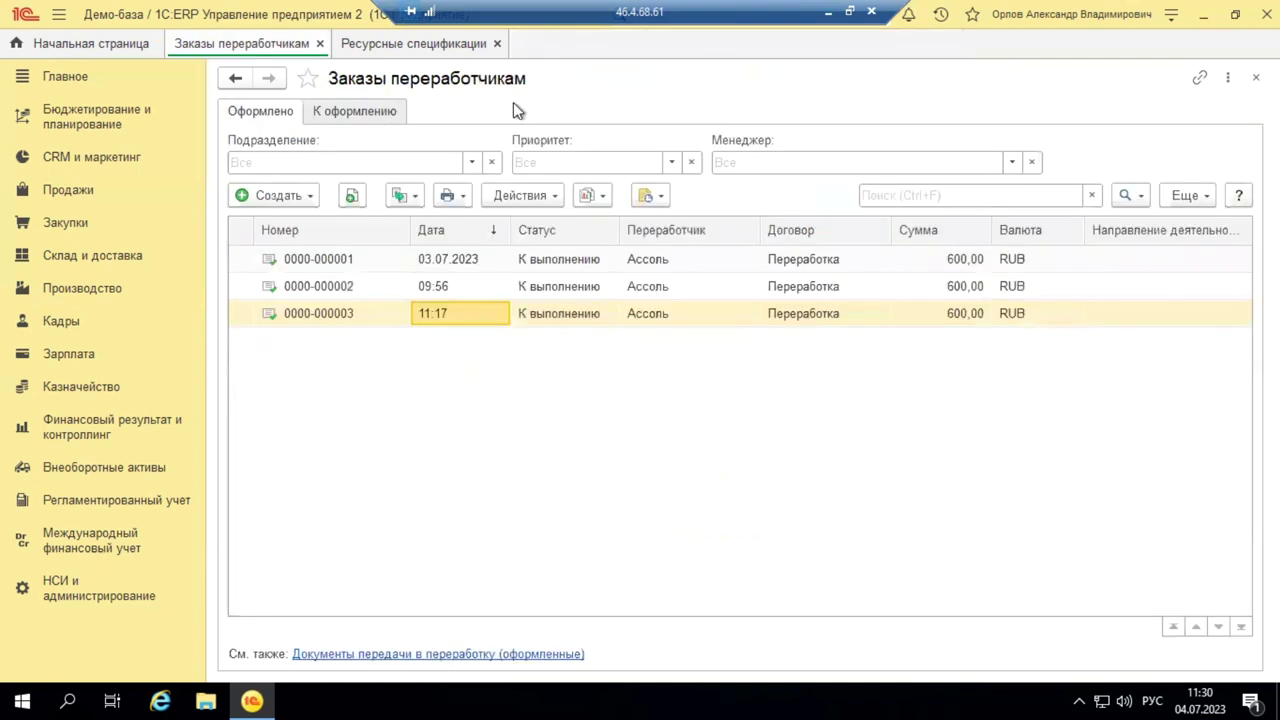
click(498, 44)
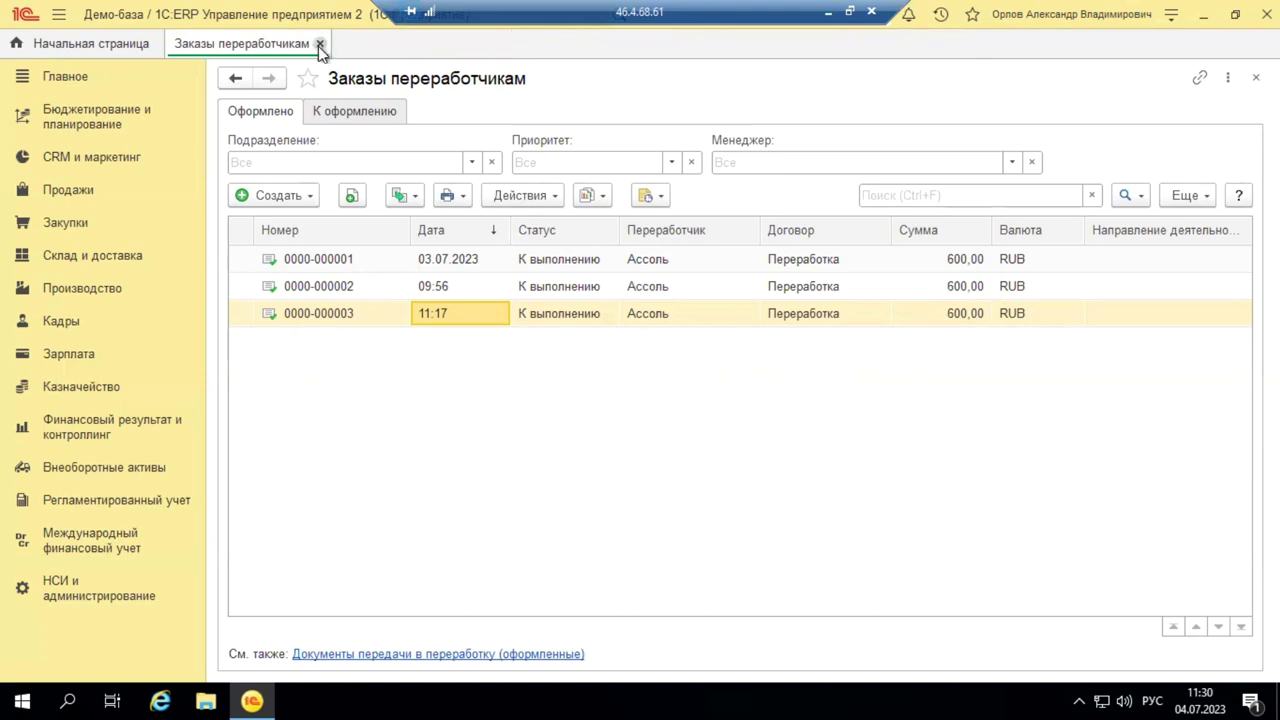
click(319, 45)
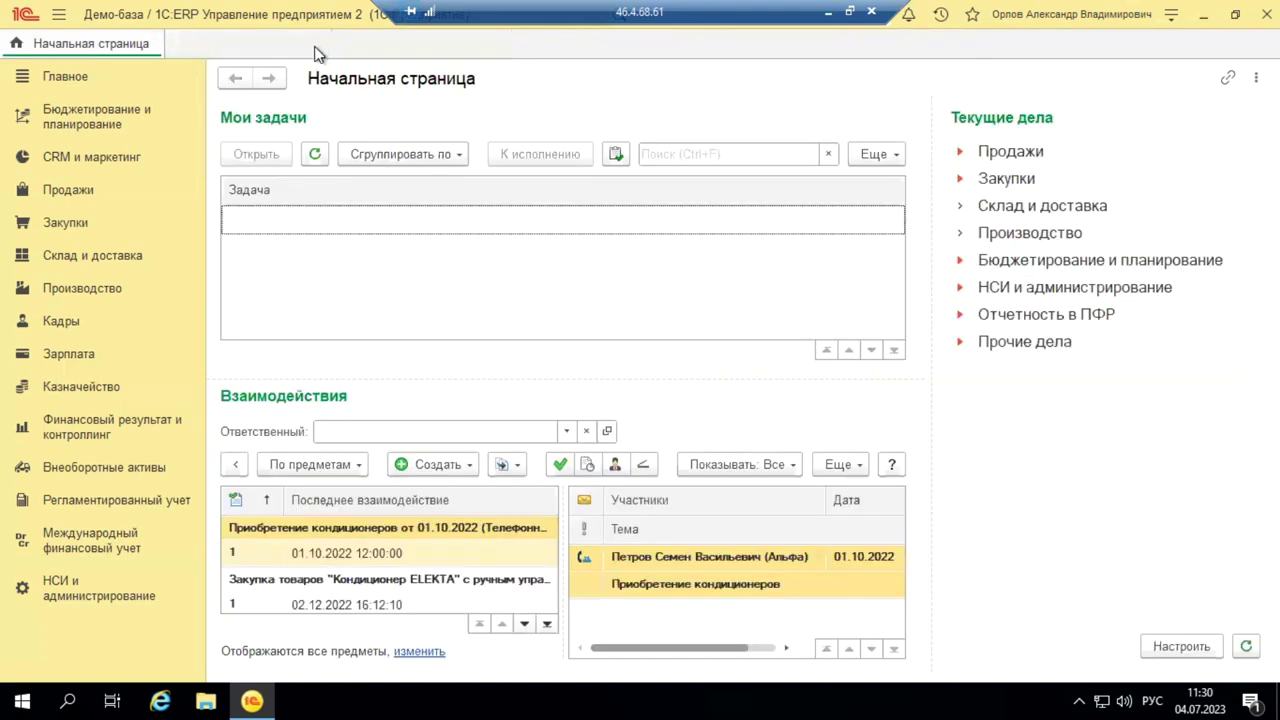
Step: Create a new tolling customer order («Заказ давальца») among the sales documents and select the customer from the full list of partners
click(57, 194)
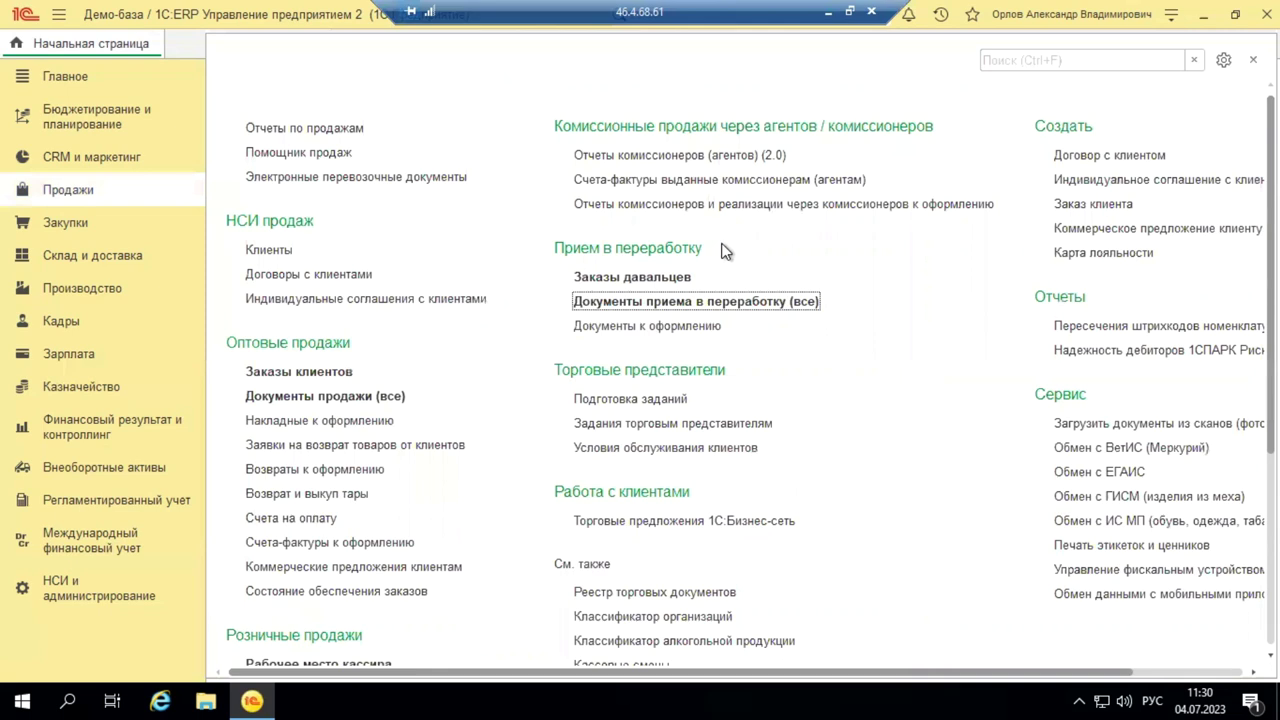
click(667, 280)
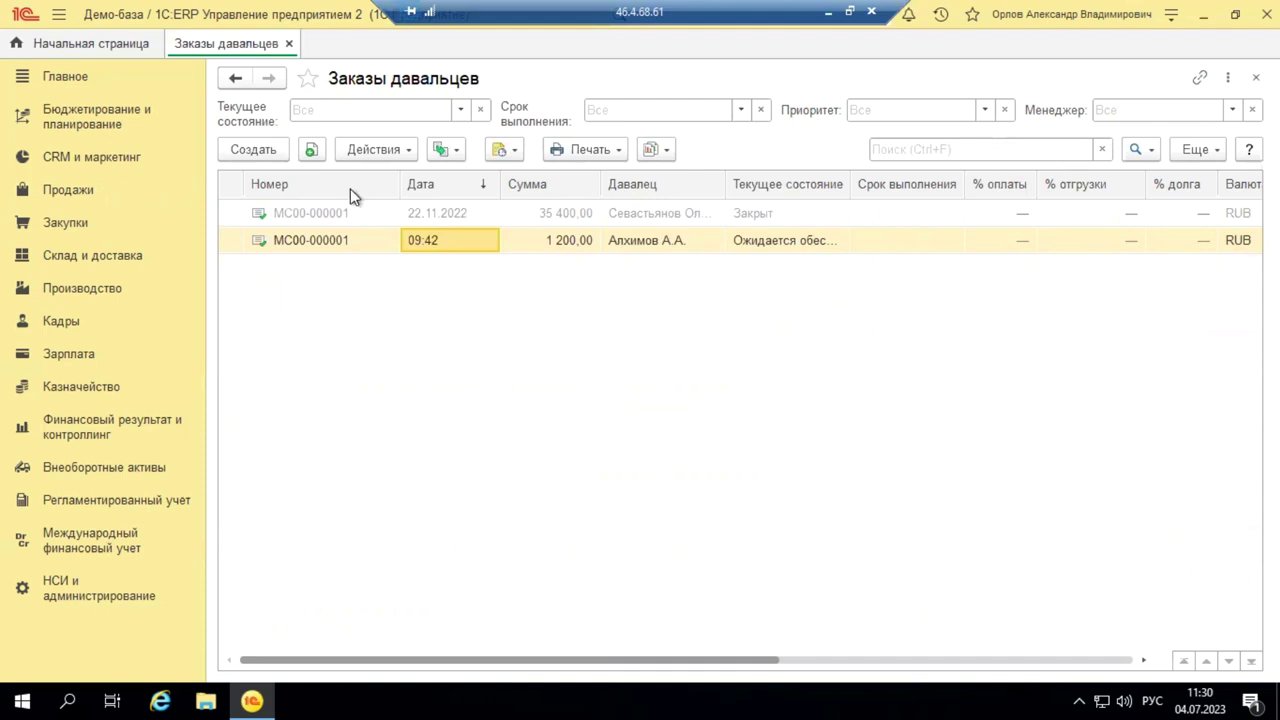
click(258, 152)
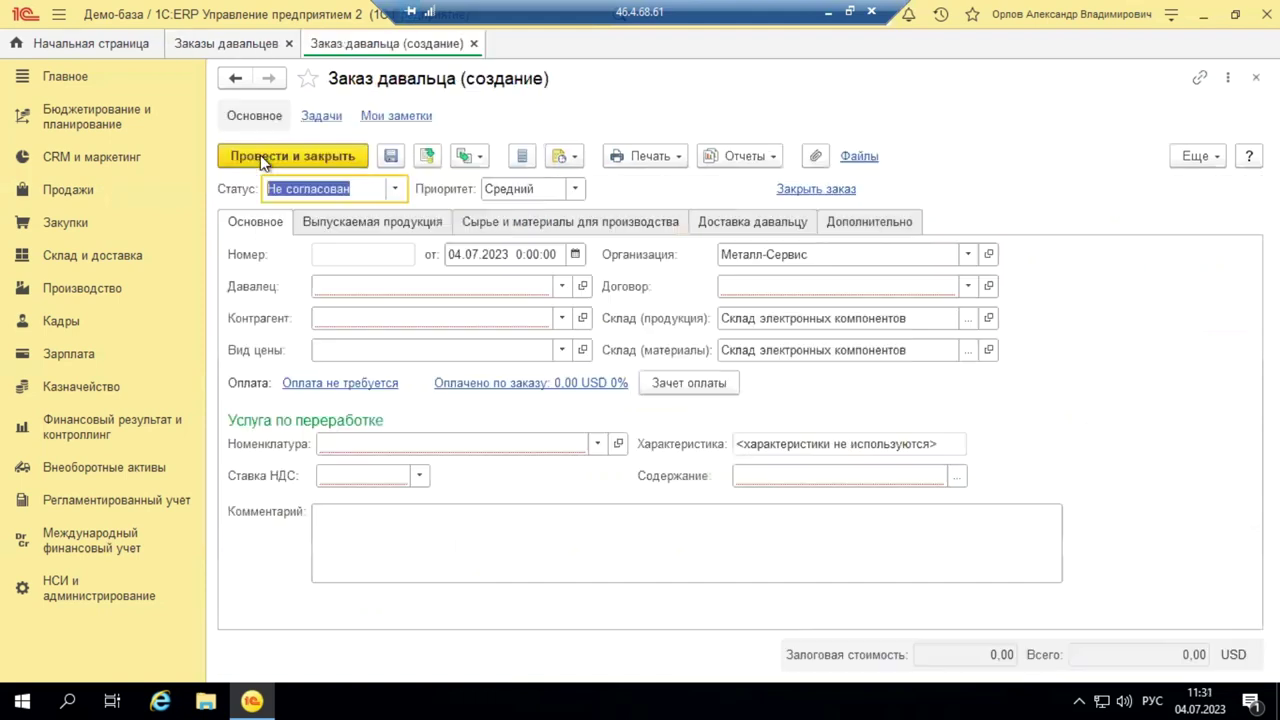
click(562, 286)
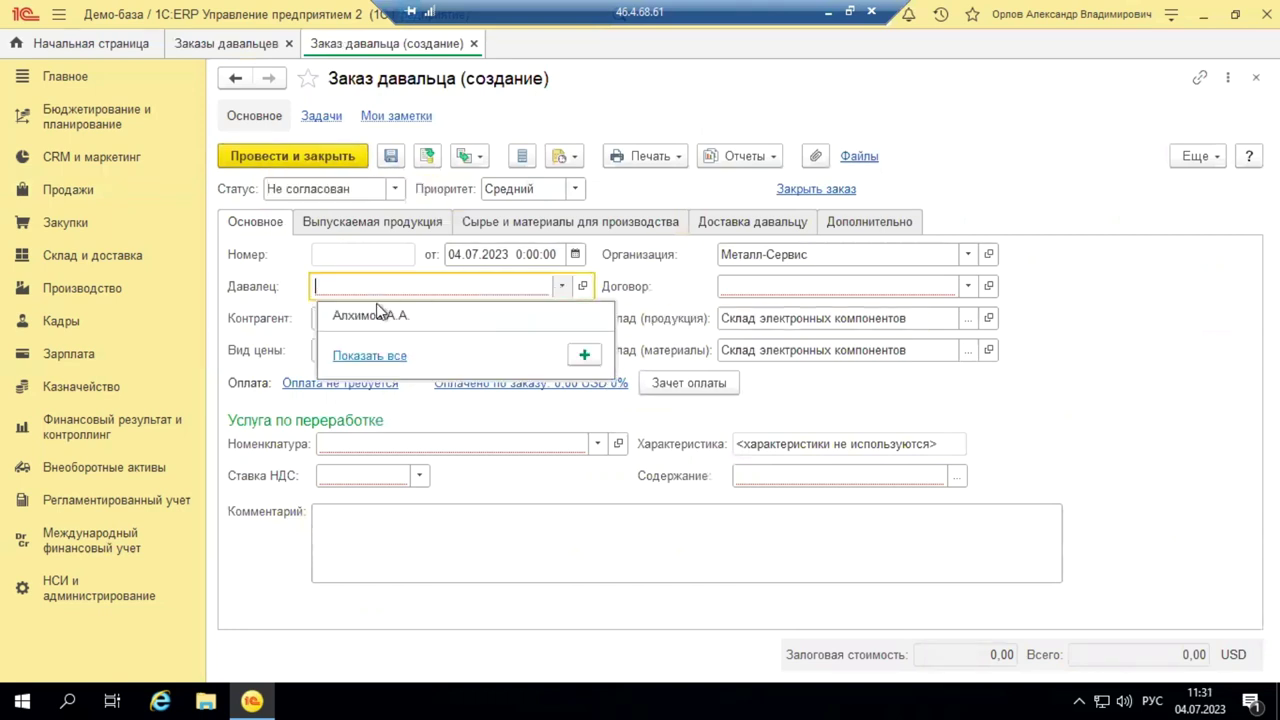
click(363, 358)
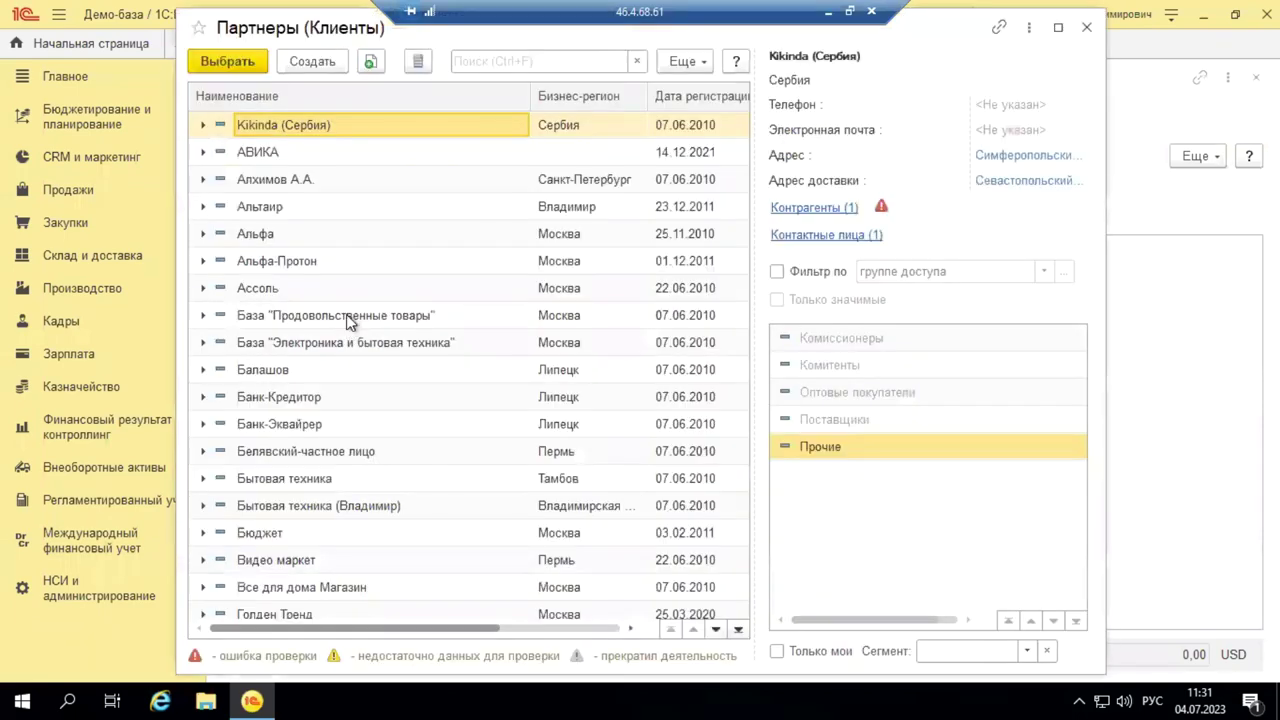
double_click(292, 181)
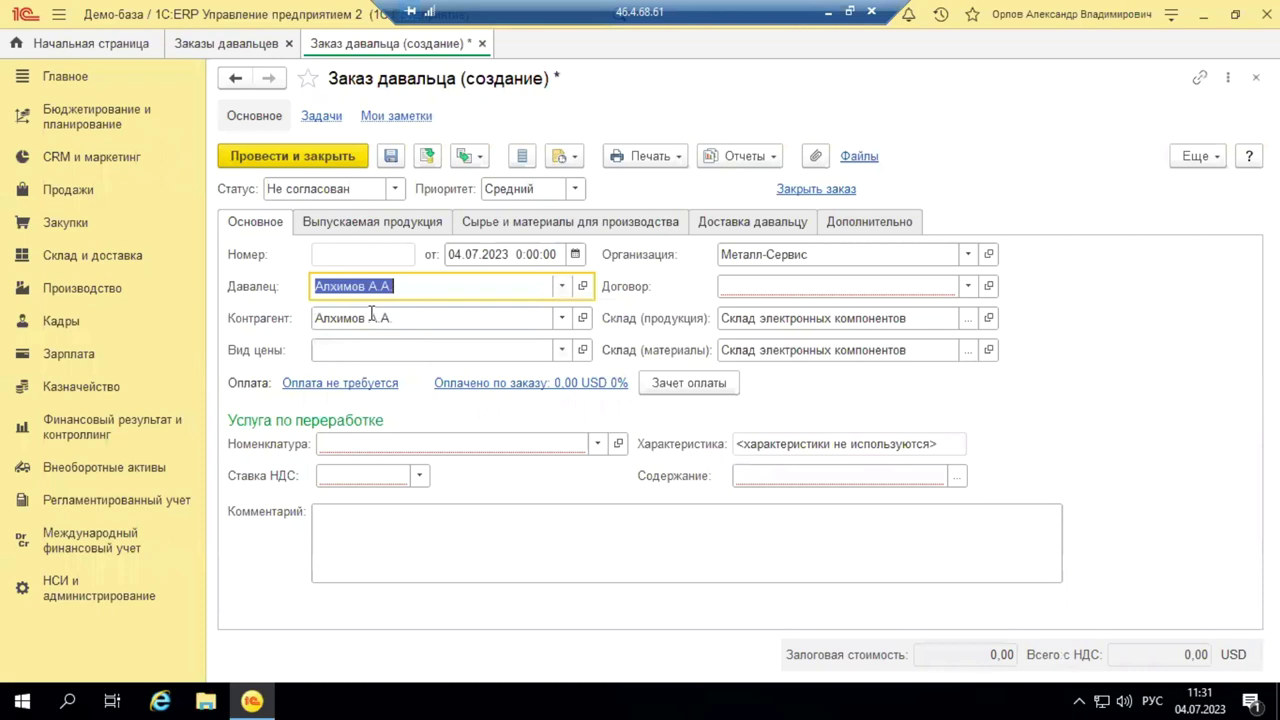
click(967, 287)
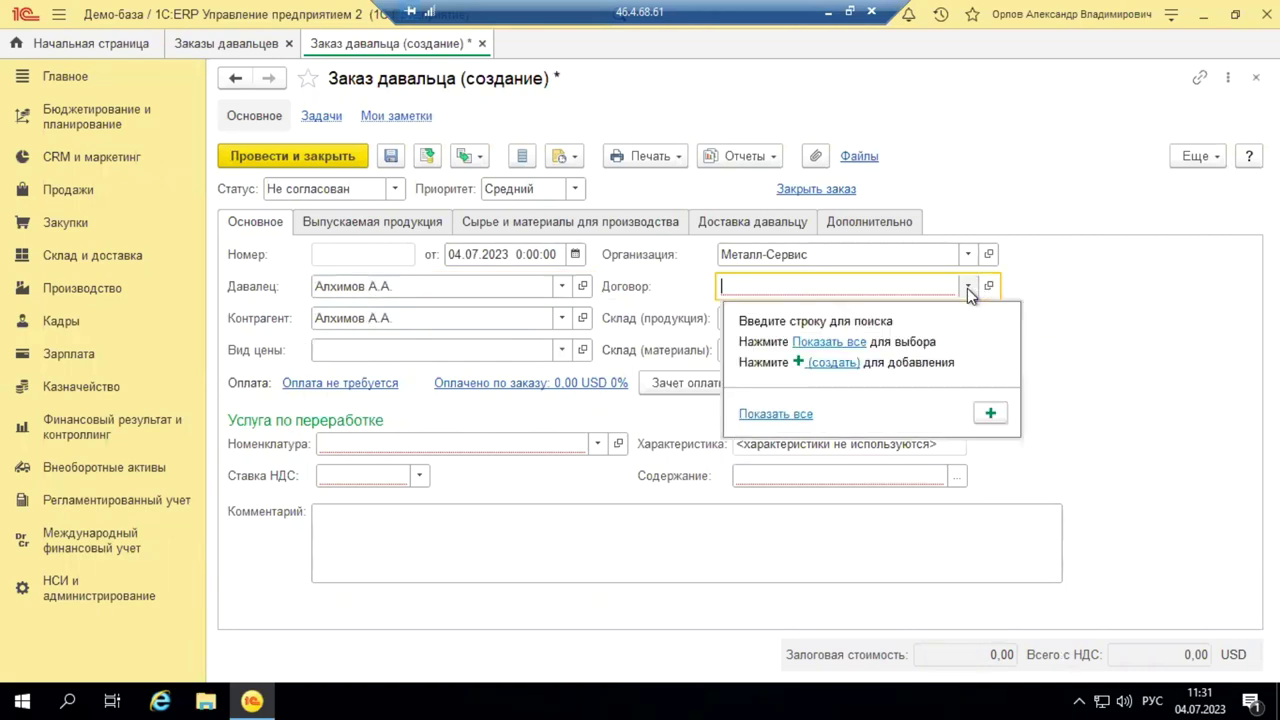
click(778, 414)
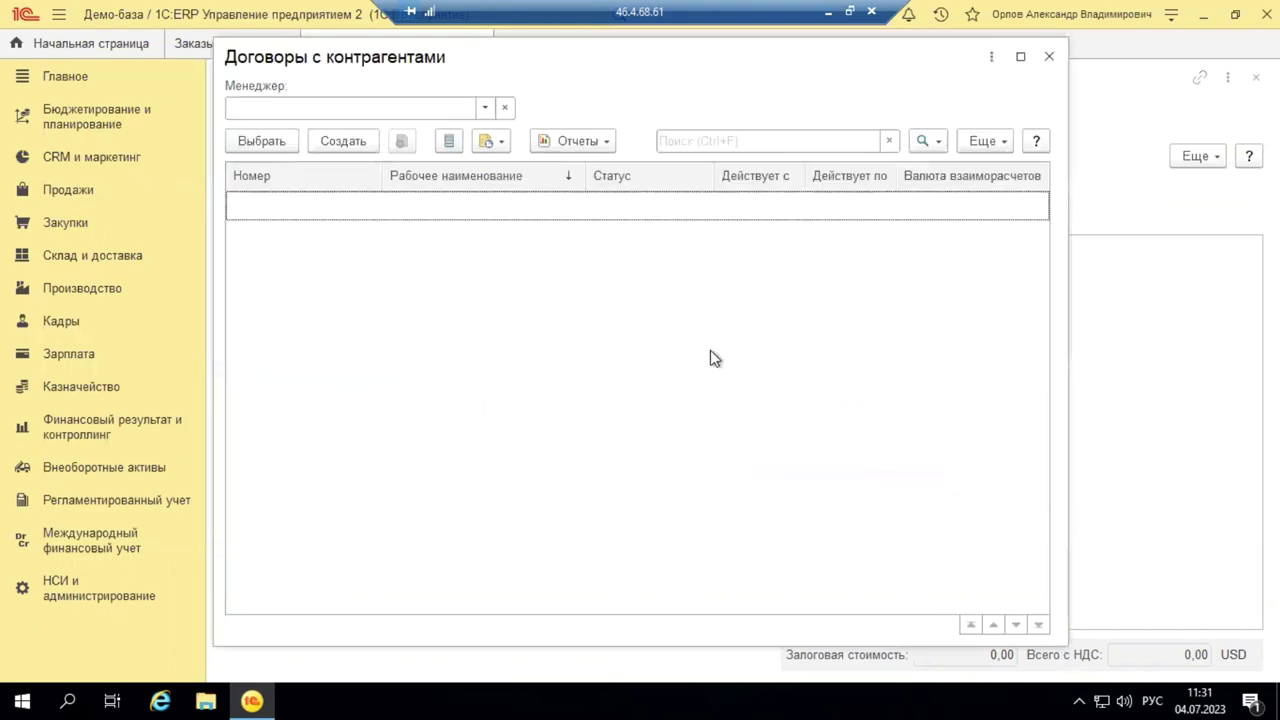
click(1049, 58)
Step: Set the order's currency to RUB and choose the contract «Прием в переработку» for the tolling customer
click(853, 224)
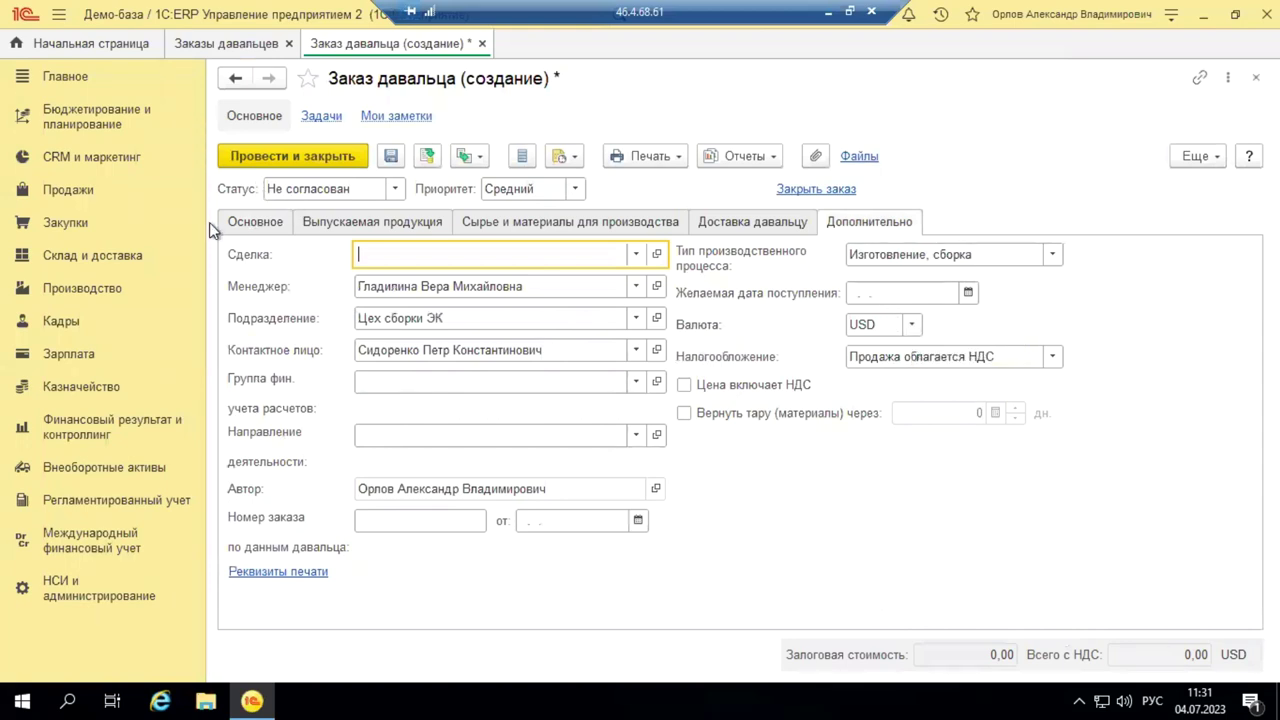
click(911, 325)
click(968, 381)
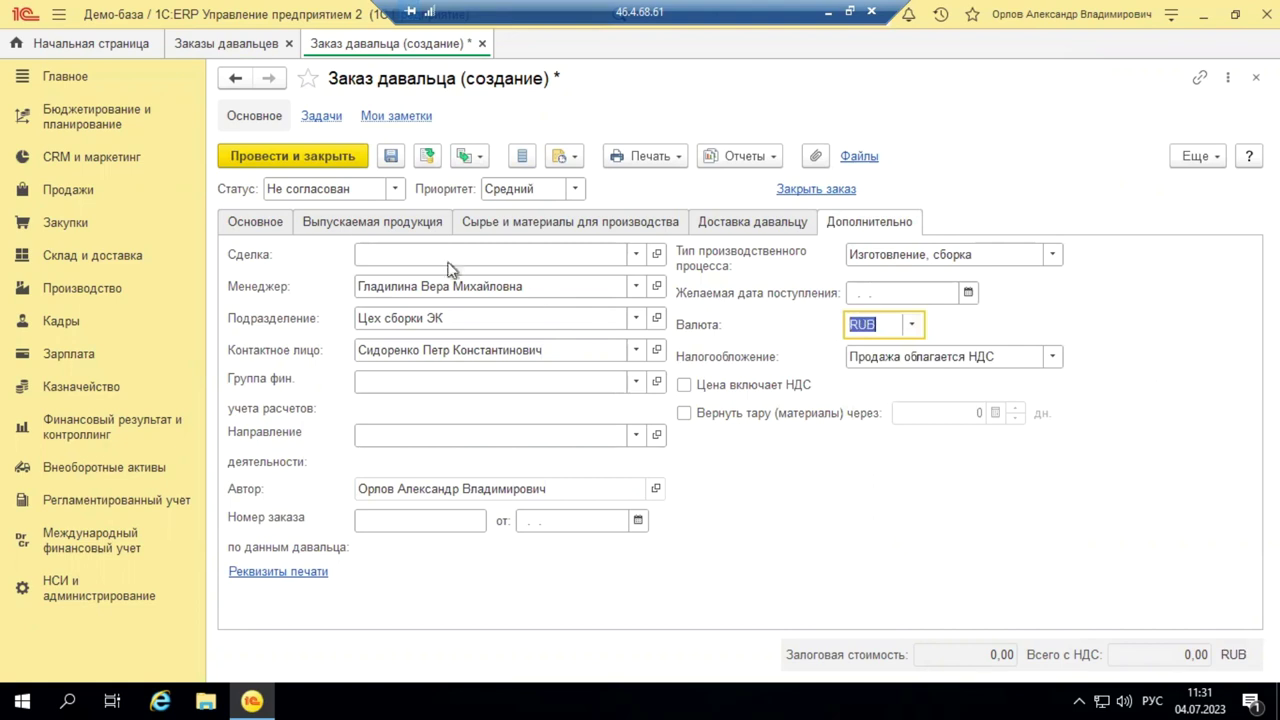
click(258, 222)
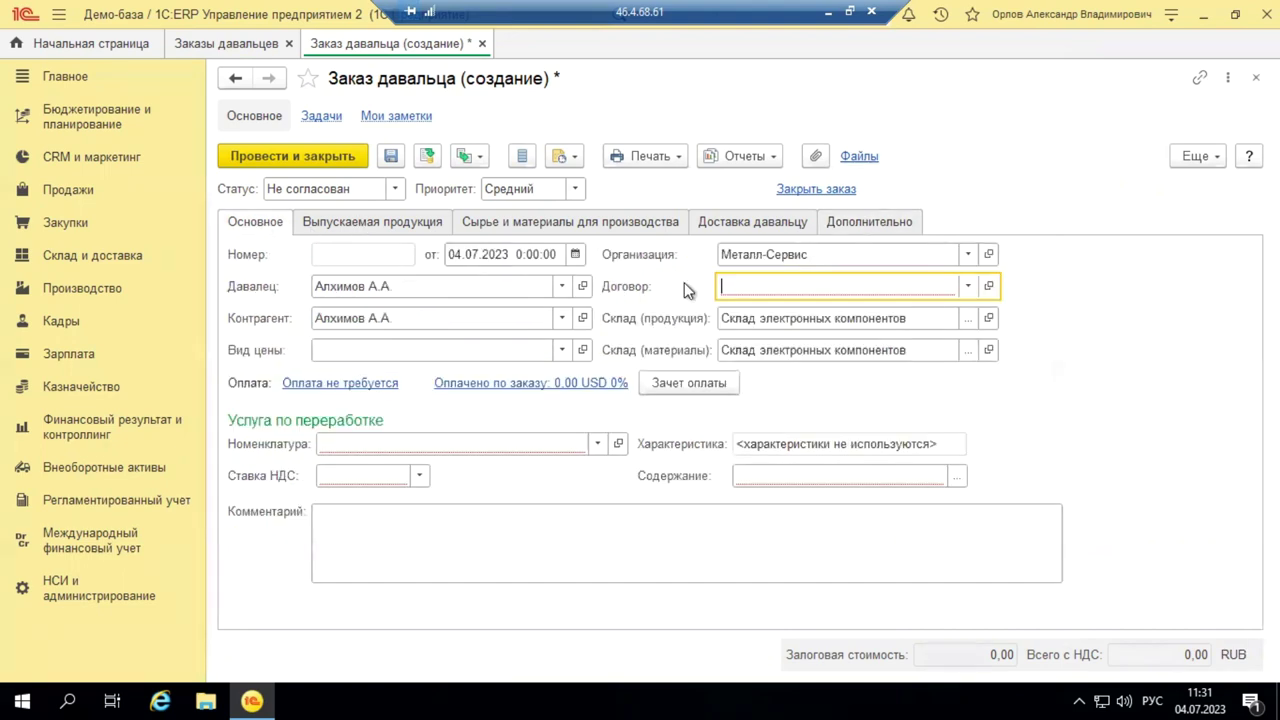
click(968, 286)
click(785, 413)
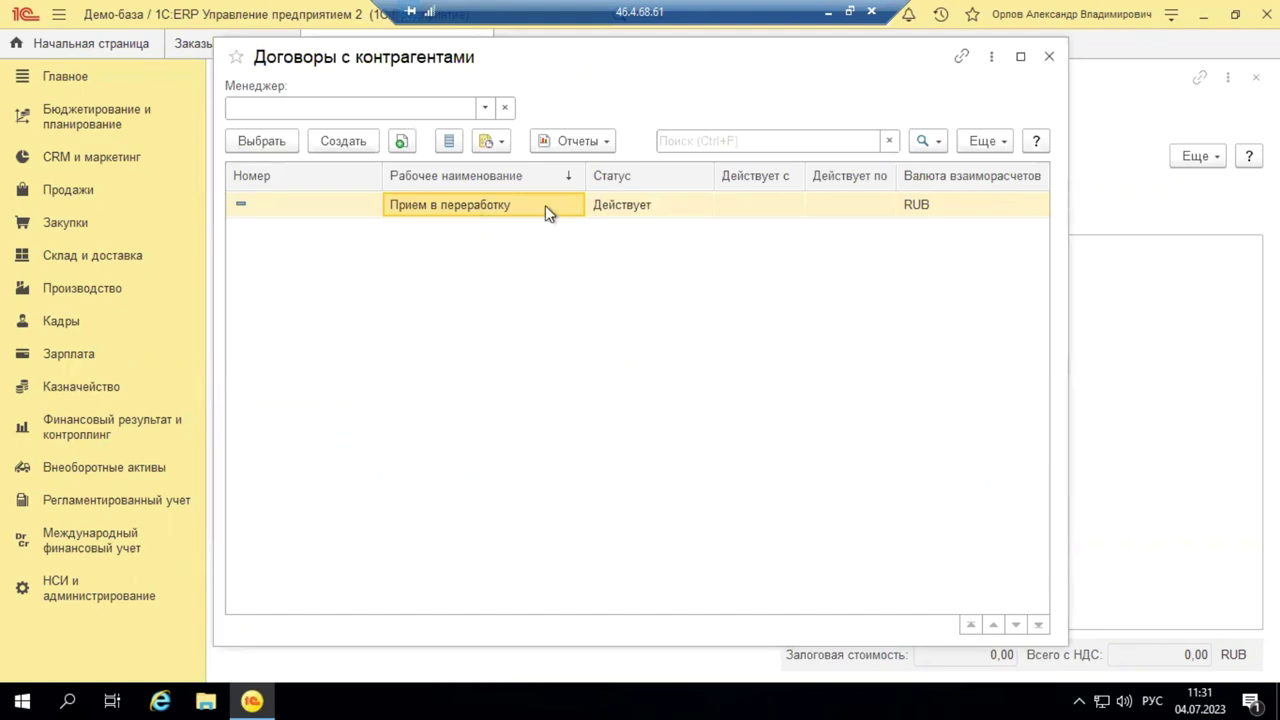
double_click(478, 217)
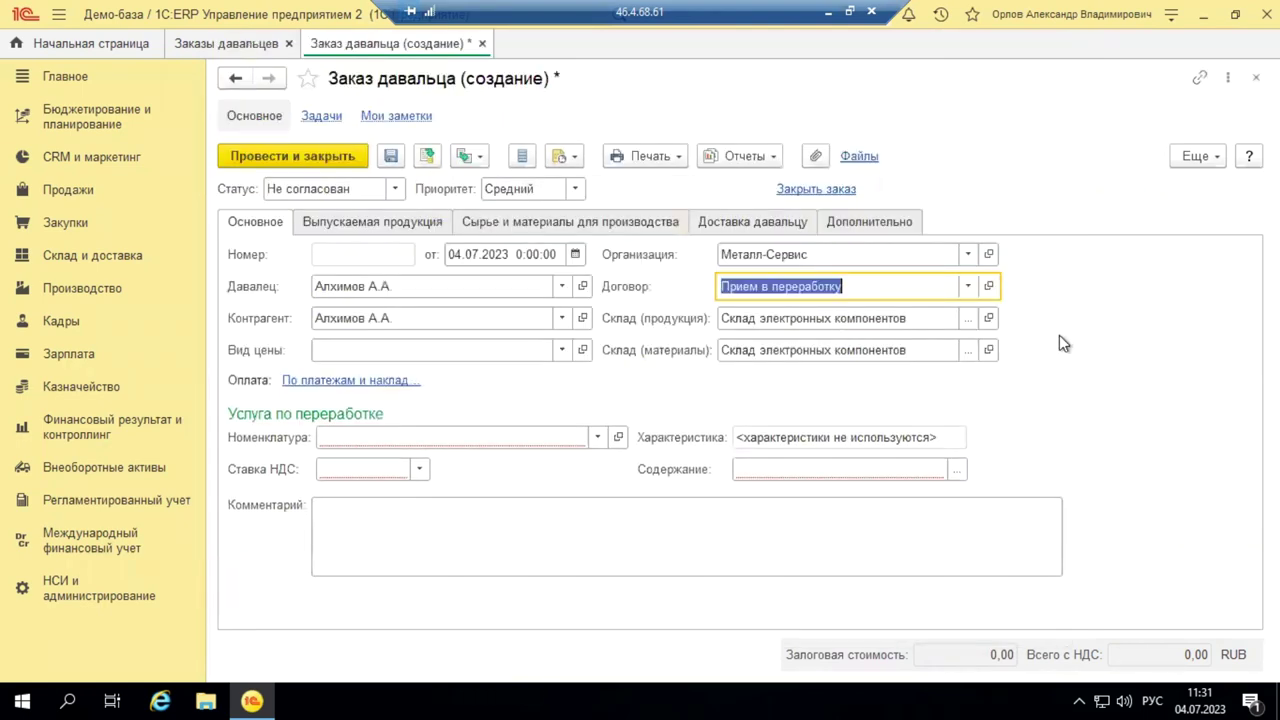
Step: Examine the contract's purpose, organization, settlement terms and accounting information, and return to the order without changing it
click(988, 287)
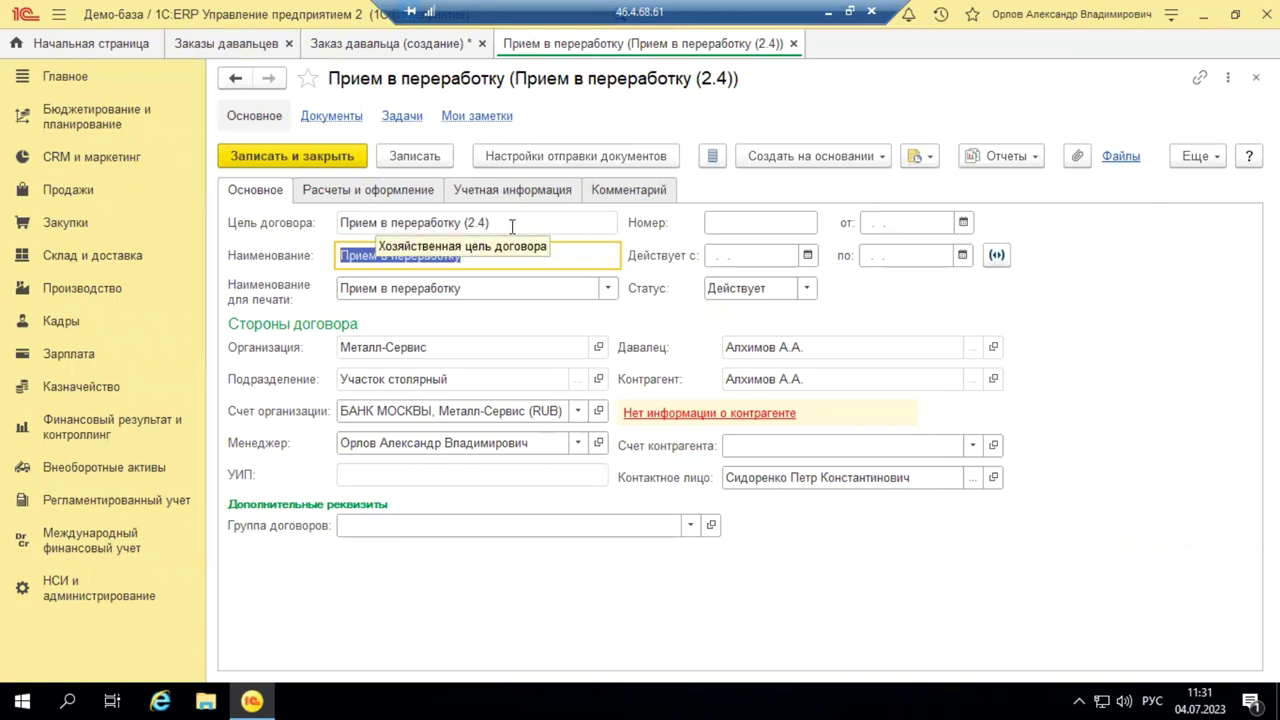
click(512, 223)
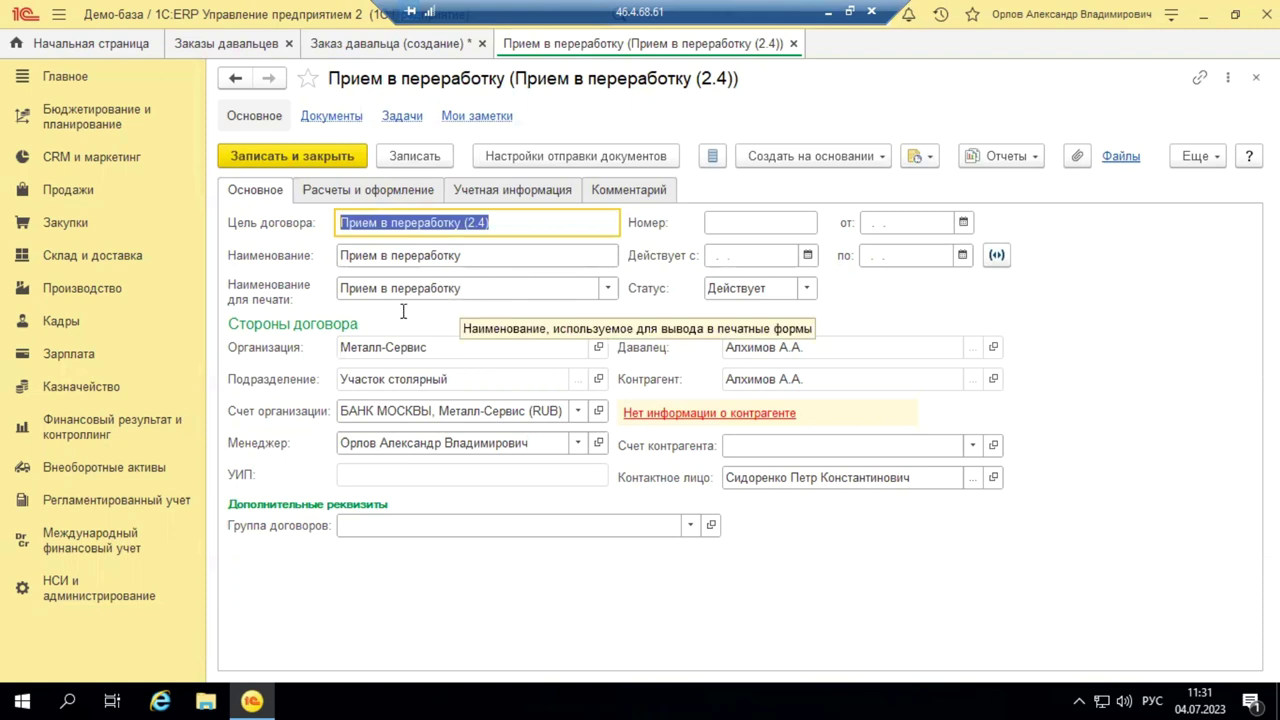
click(446, 346)
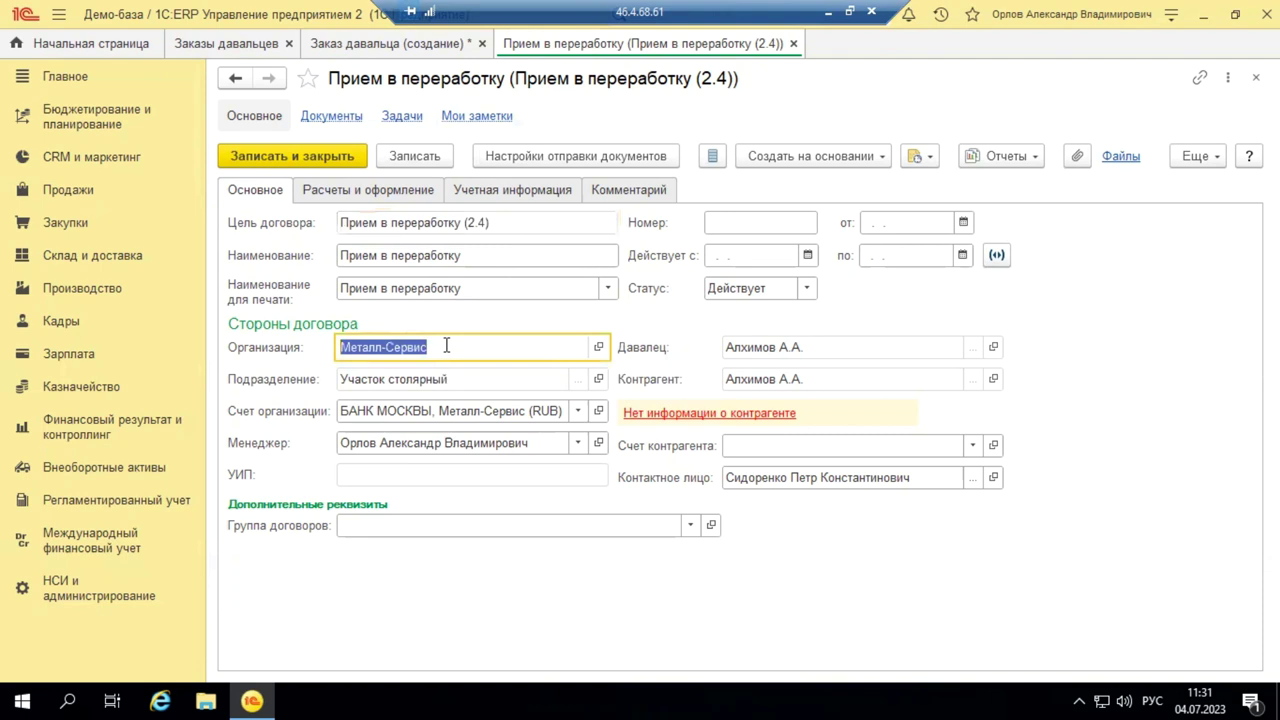
click(403, 190)
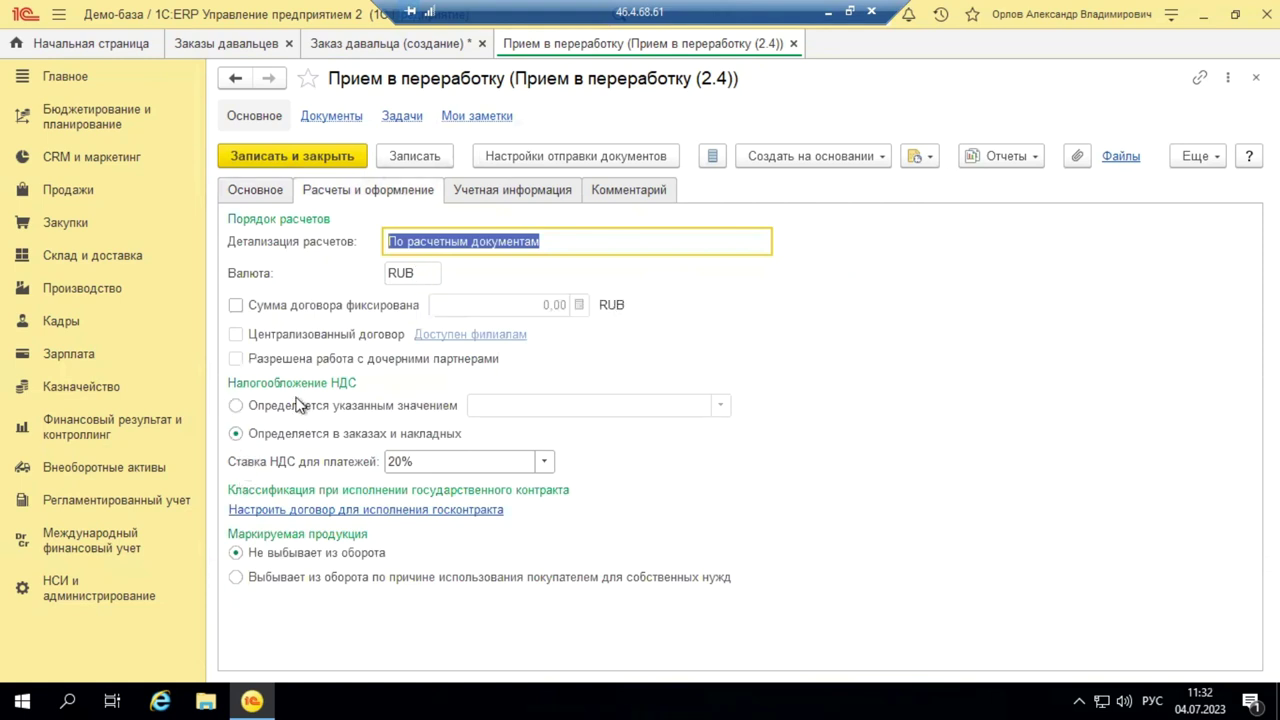
click(640, 190)
click(547, 192)
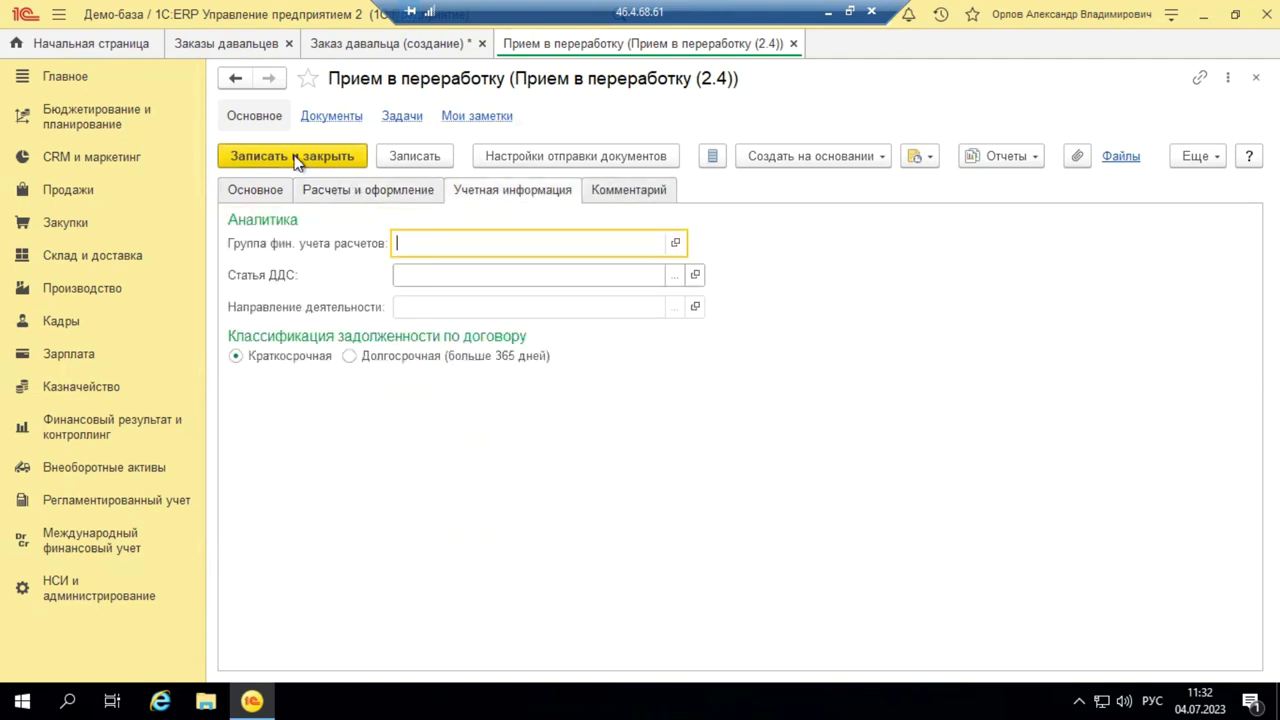
click(1256, 77)
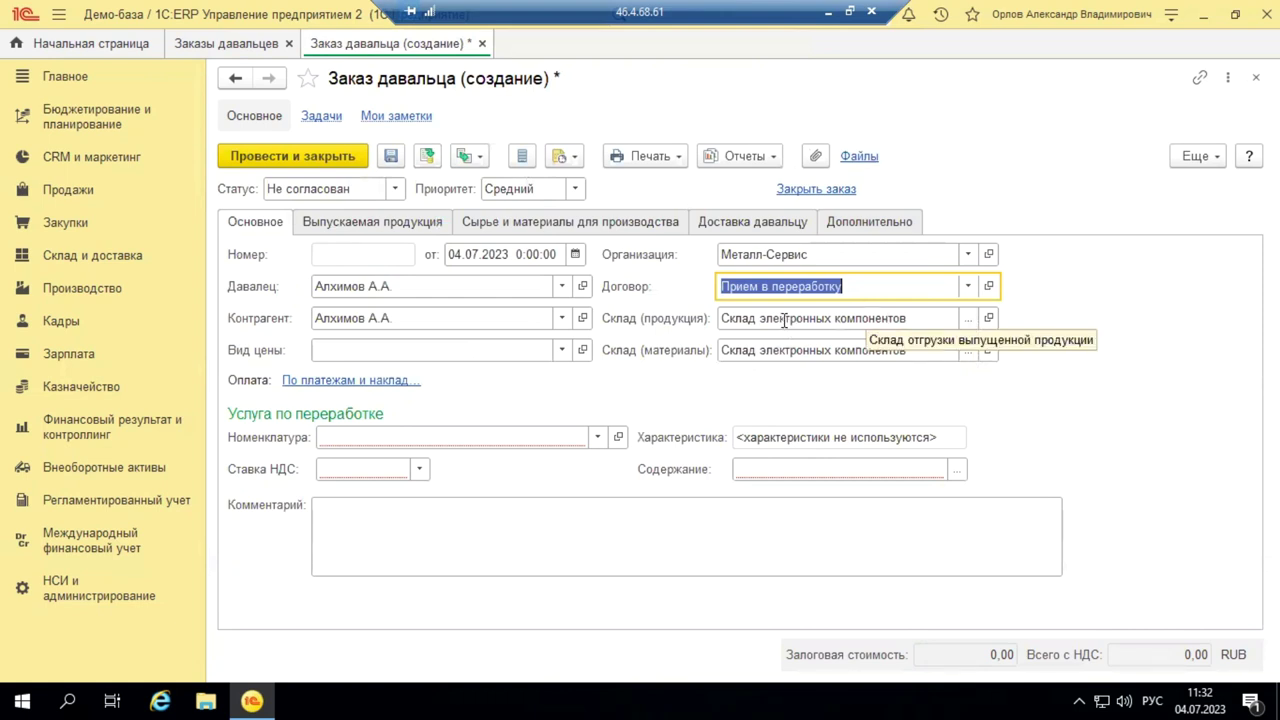
Step: Set the order's product warehouse to «Склад готовой продукции» and its materials warehouse to «Склад отдела снабжения М1»
click(967, 322)
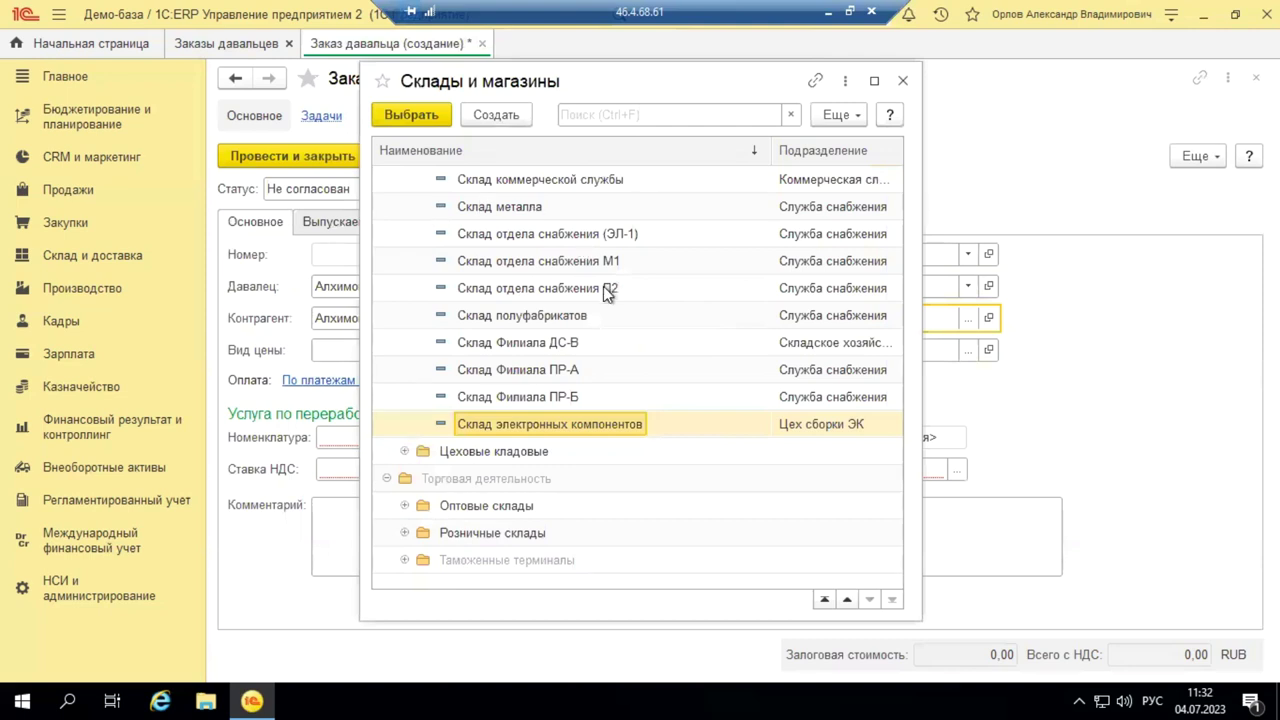
scroll(603, 287, up, 1)
double_click(551, 236)
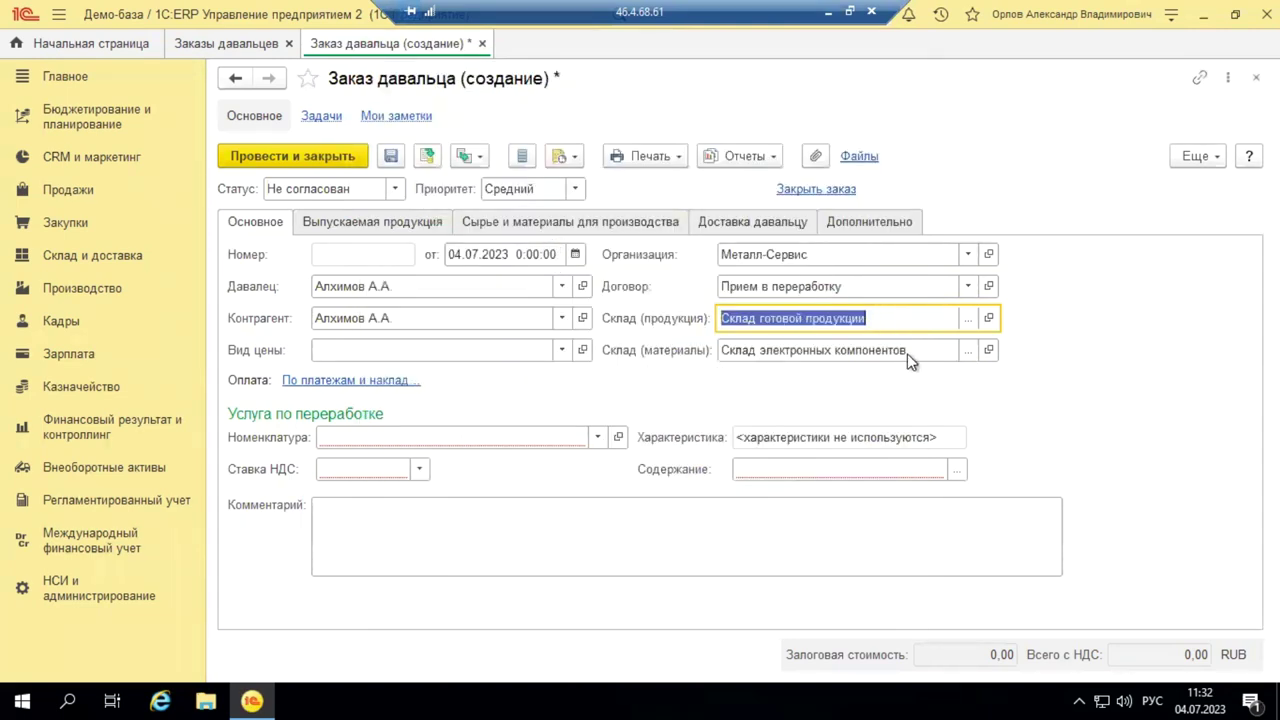
click(969, 358)
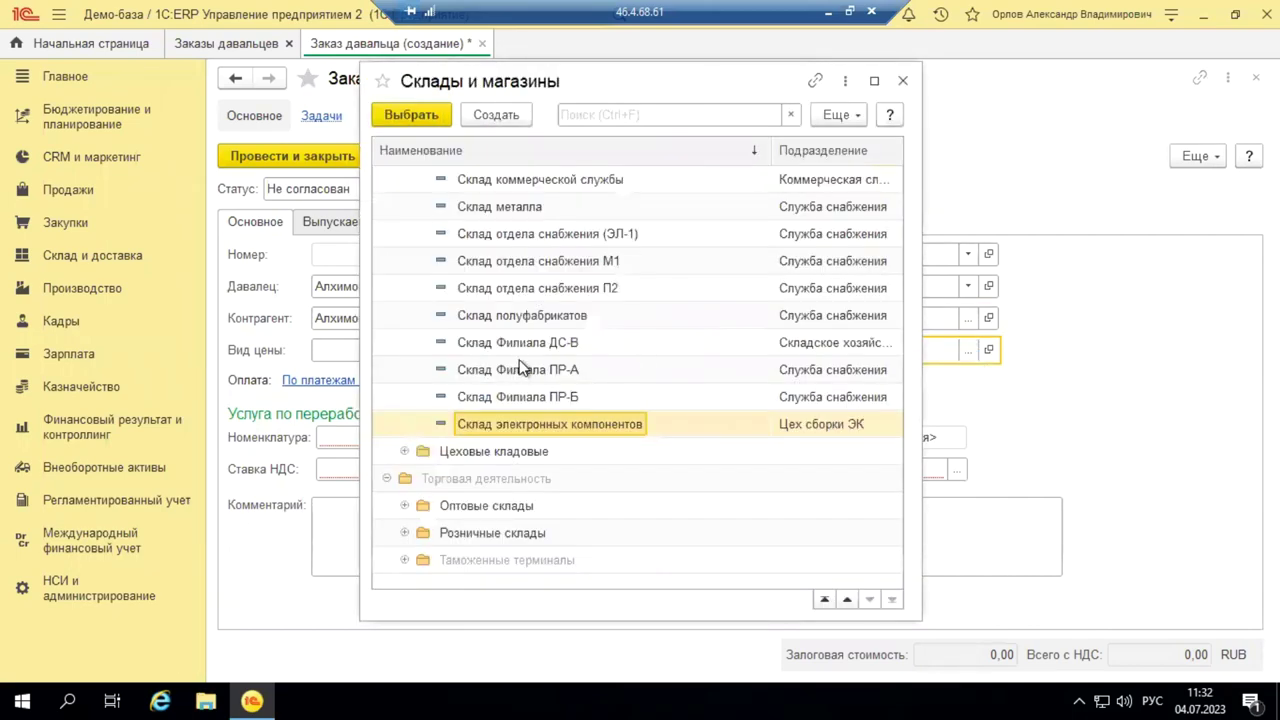
scroll(520, 369, up, 1)
double_click(560, 340)
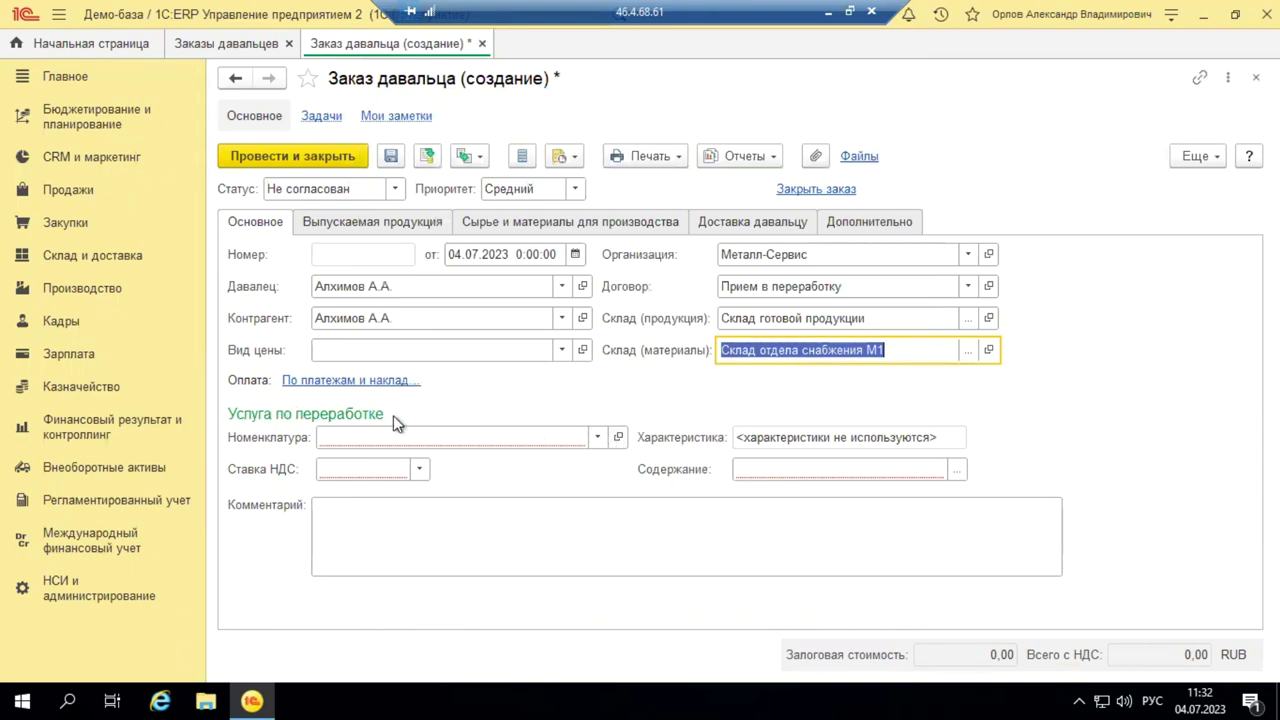
Step: Select «Услуги по переработке» as the item for the order's processing service
click(594, 440)
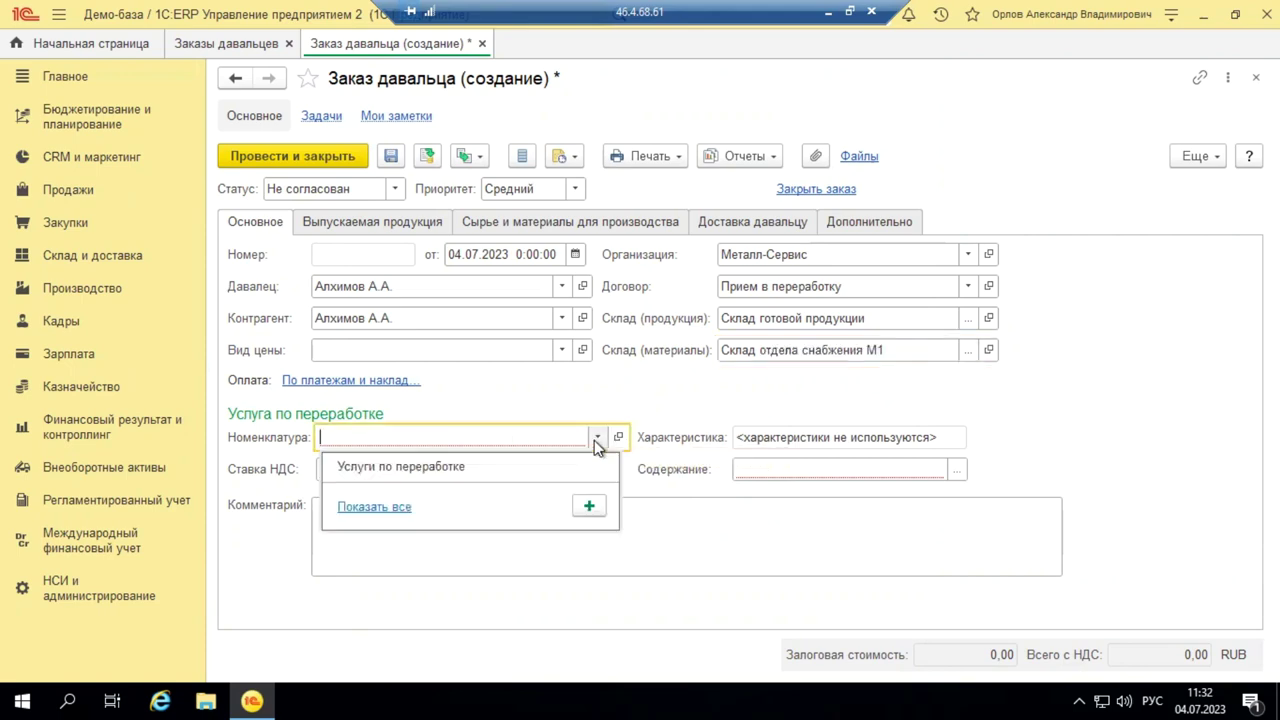
click(352, 512)
click(262, 162)
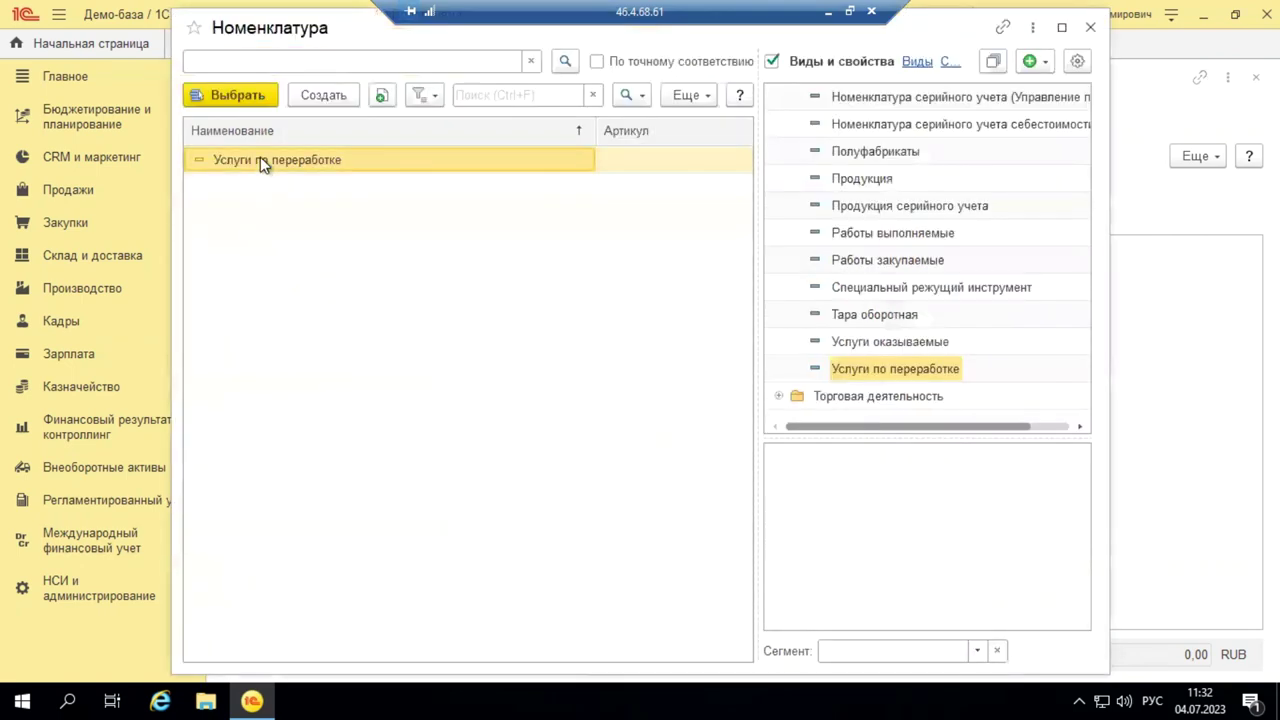
double_click(262, 162)
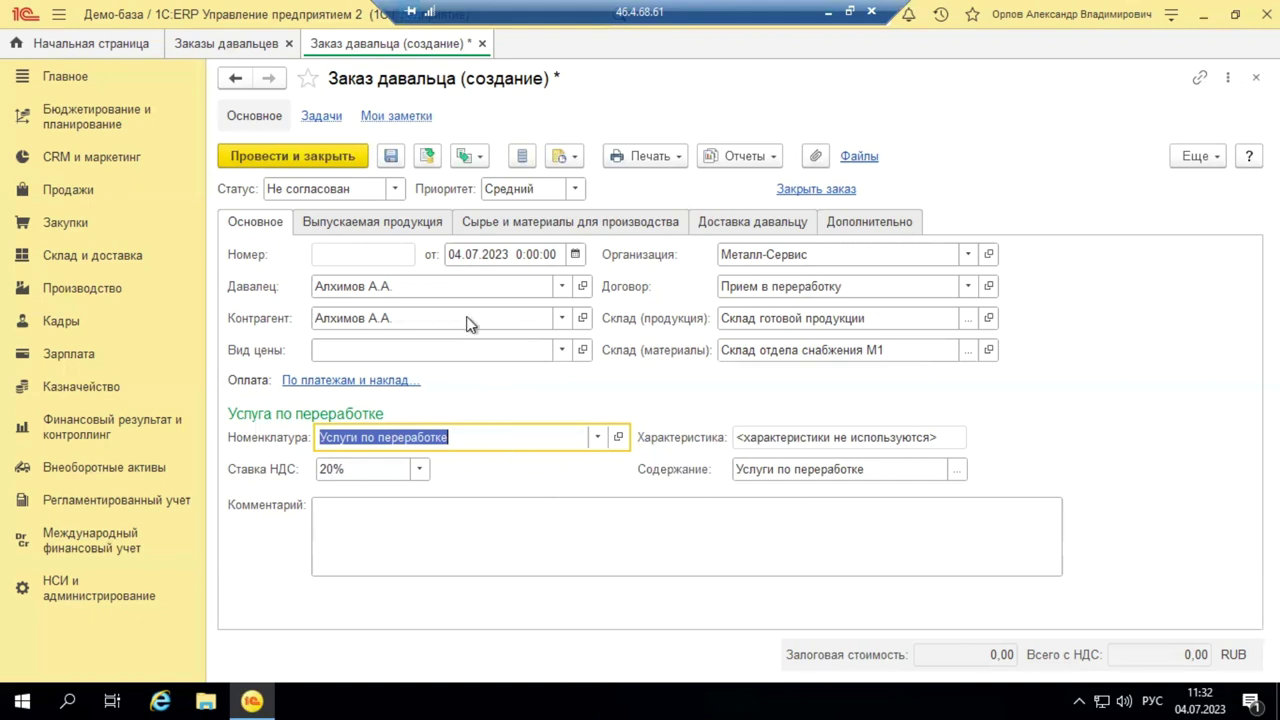
Step: Add «_Табурет вебинар» to the order's output products with the action «К обеспечению» and shipment date 05.07.2023
click(365, 222)
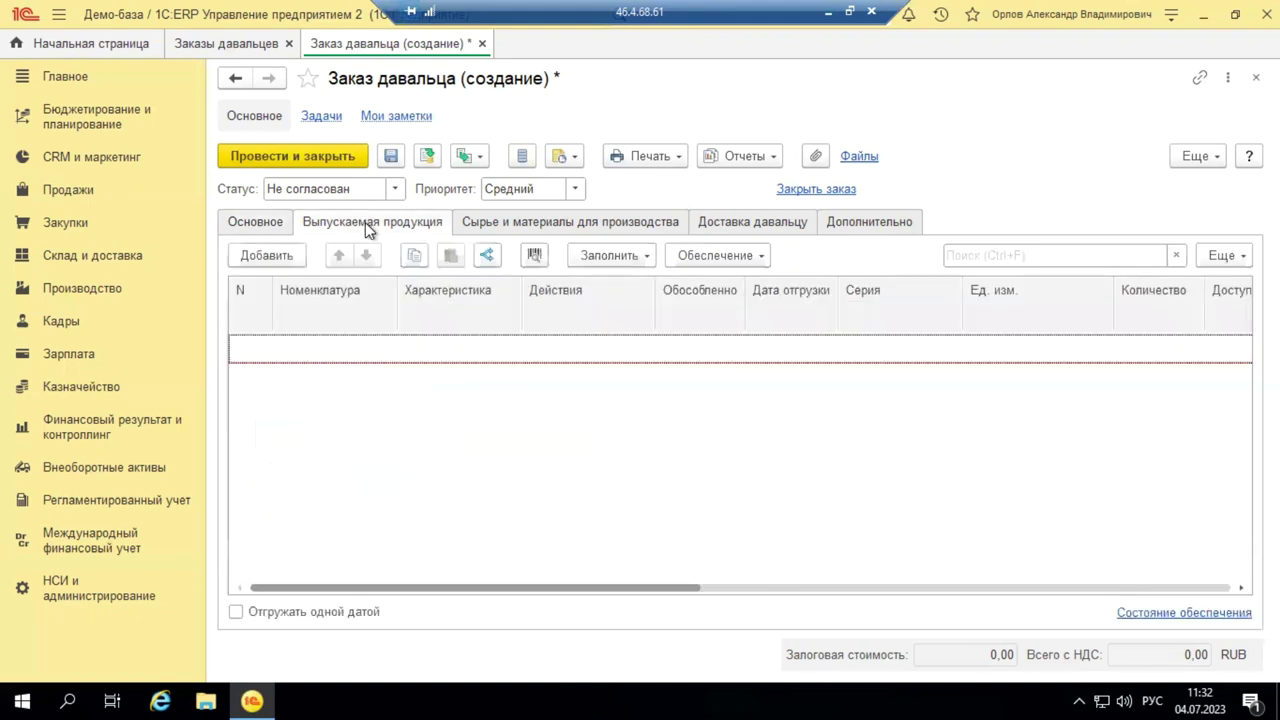
click(264, 256)
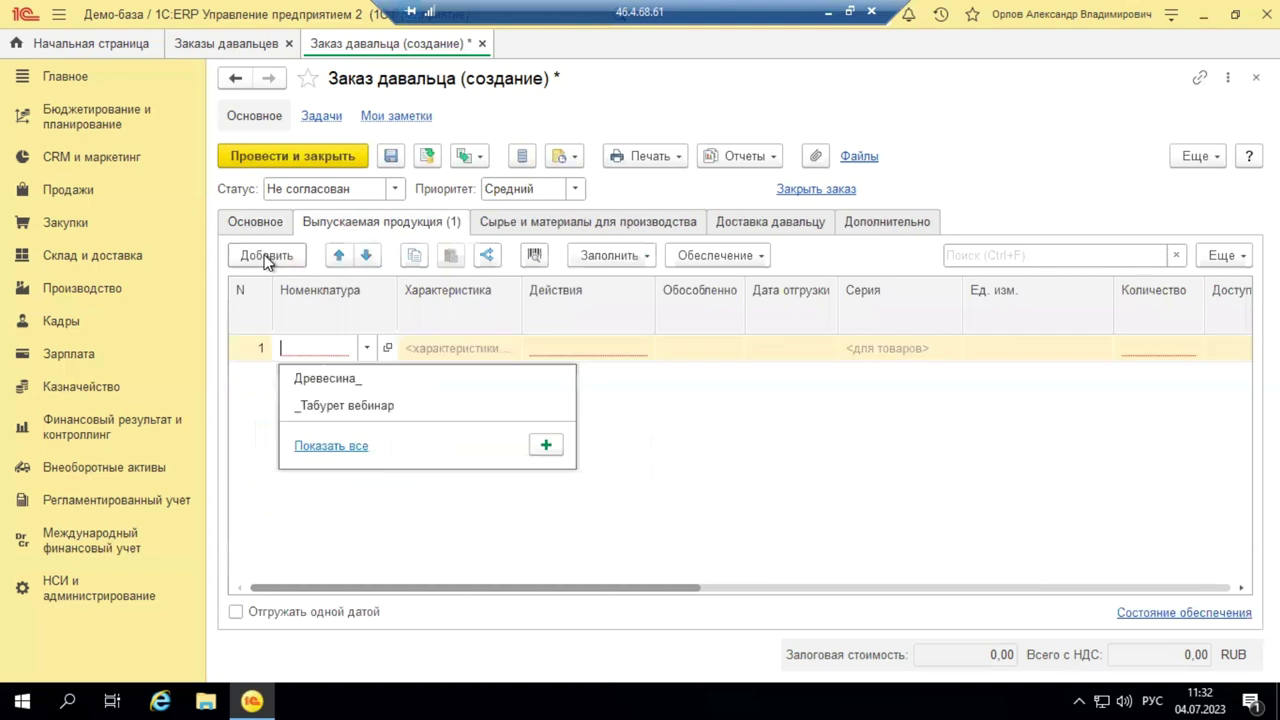
click(350, 404)
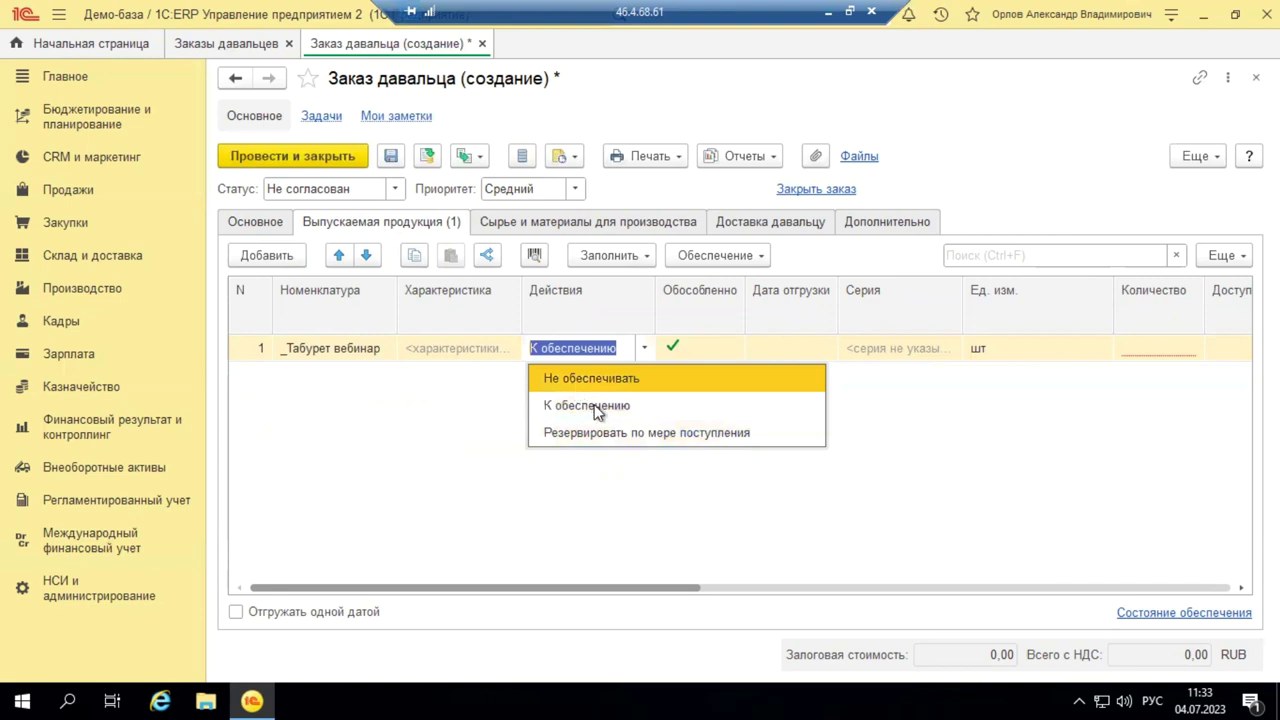
click(603, 411)
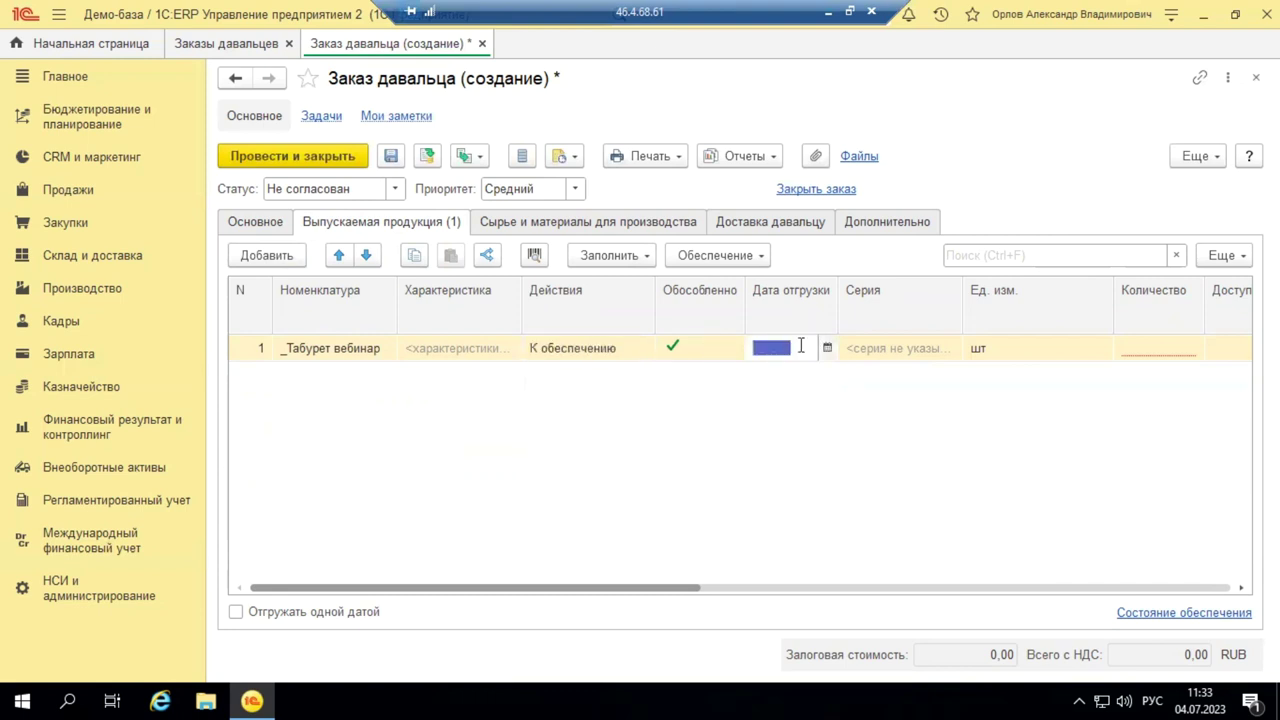
text(05.0)
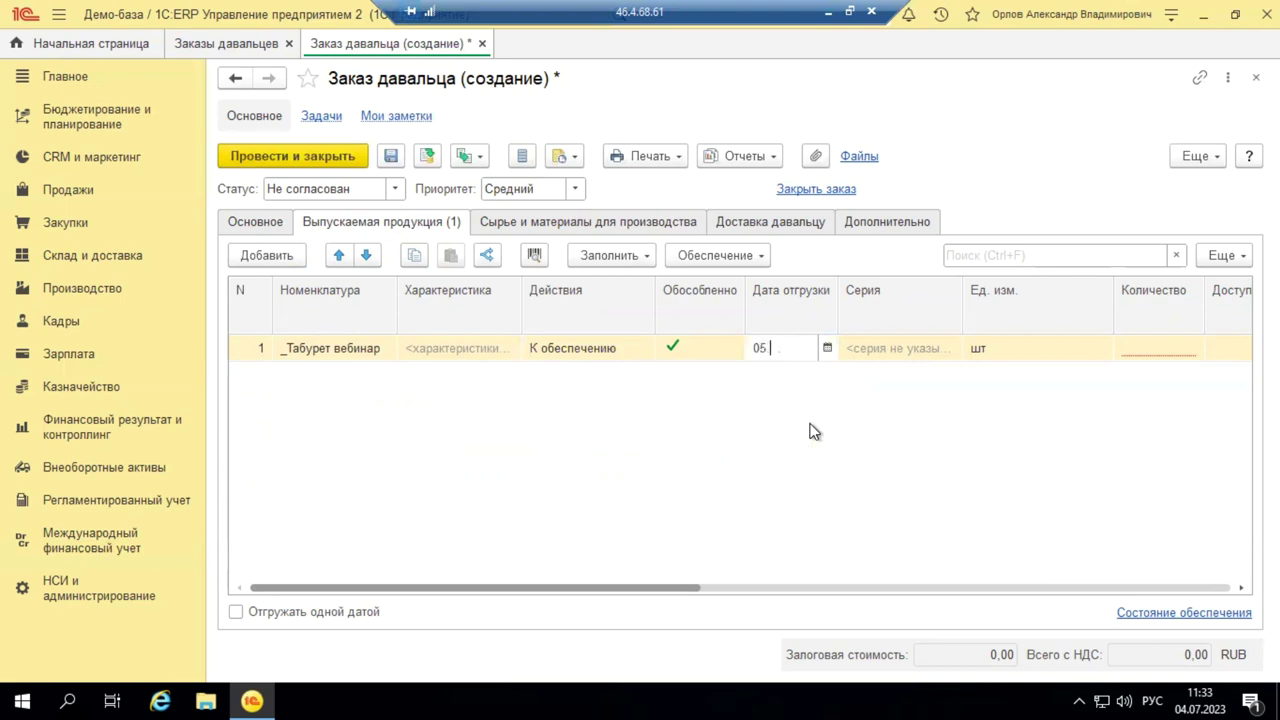
text(7.2023)
click(777, 429)
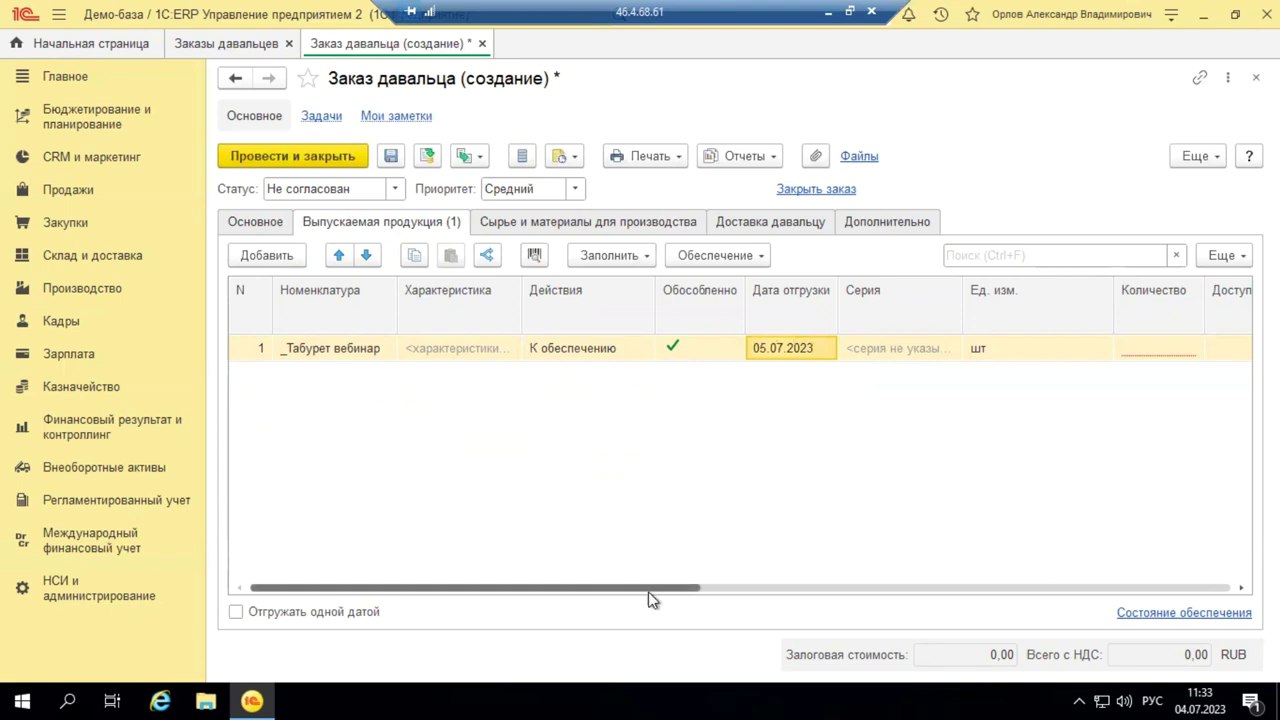
Step: Set the quantity of the stool «_Табурет вебинар» to 1 piece in the output products
click(849, 590)
click(849, 596)
click(624, 348)
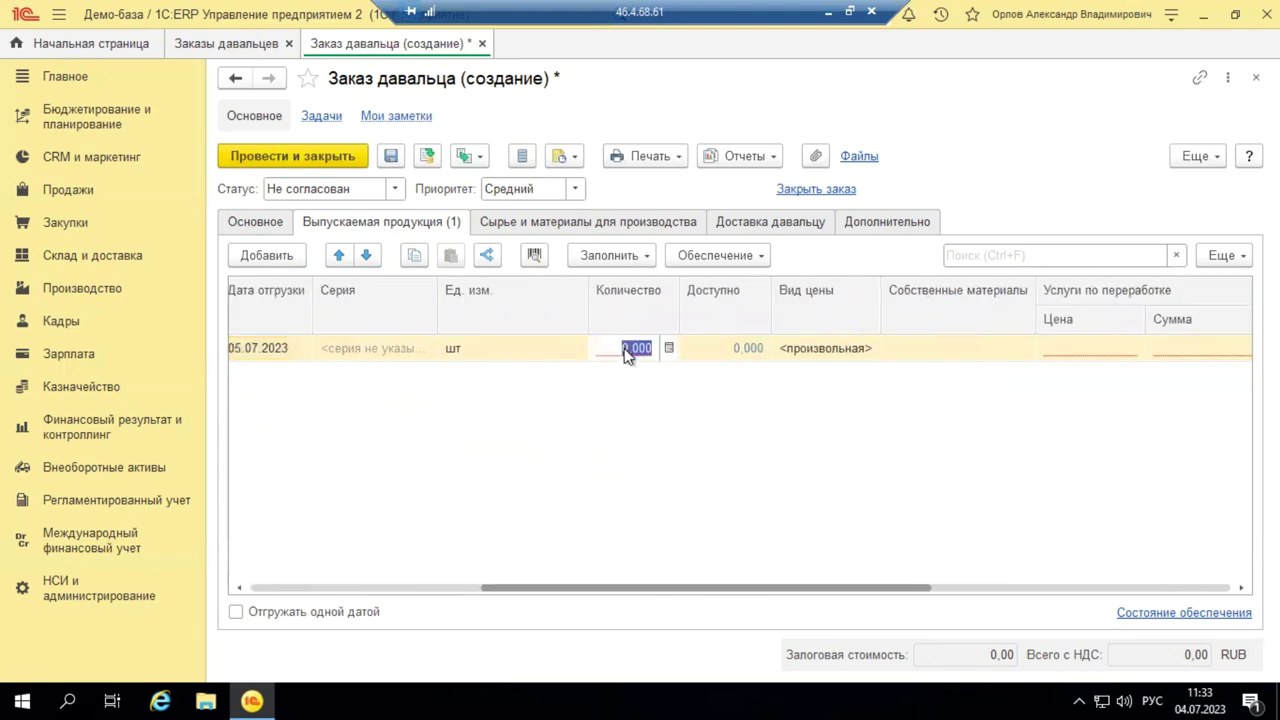
click(624, 348)
click(920, 549)
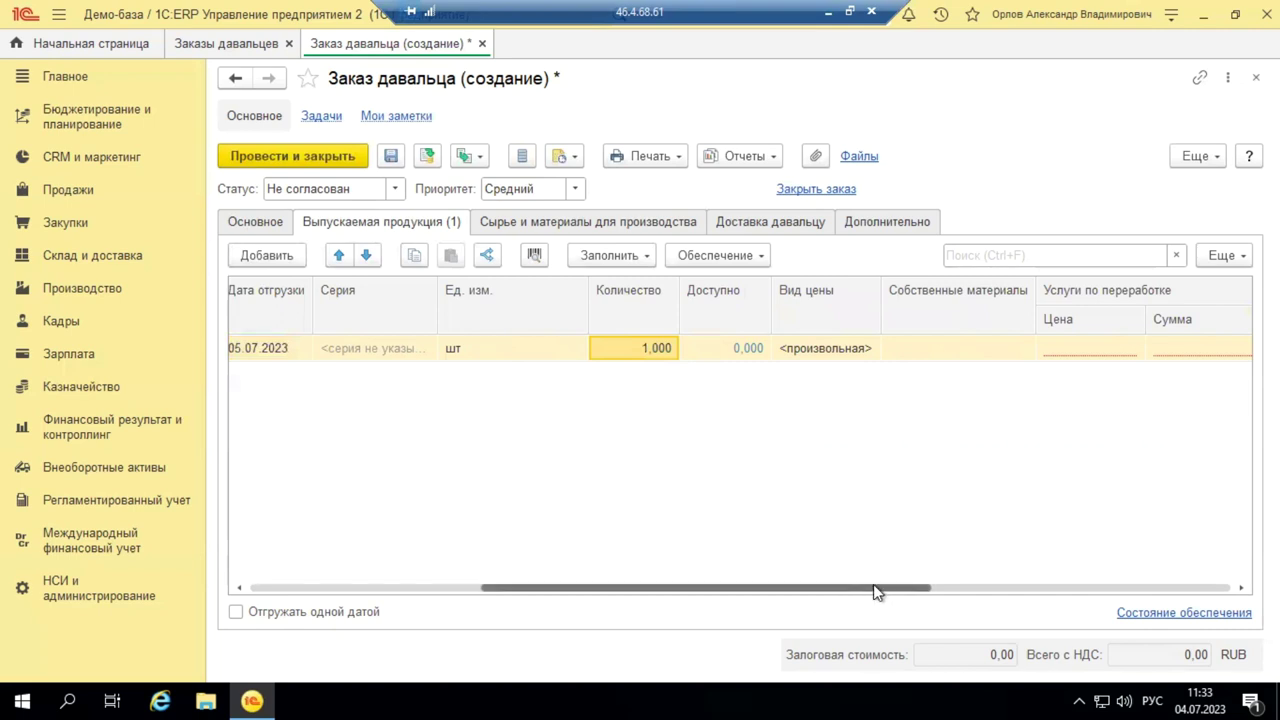
Step: Set the stool's processing service price to 500 and look over the rest of its product line
drag(845, 591, 1037, 587)
click(669, 344)
click(671, 342)
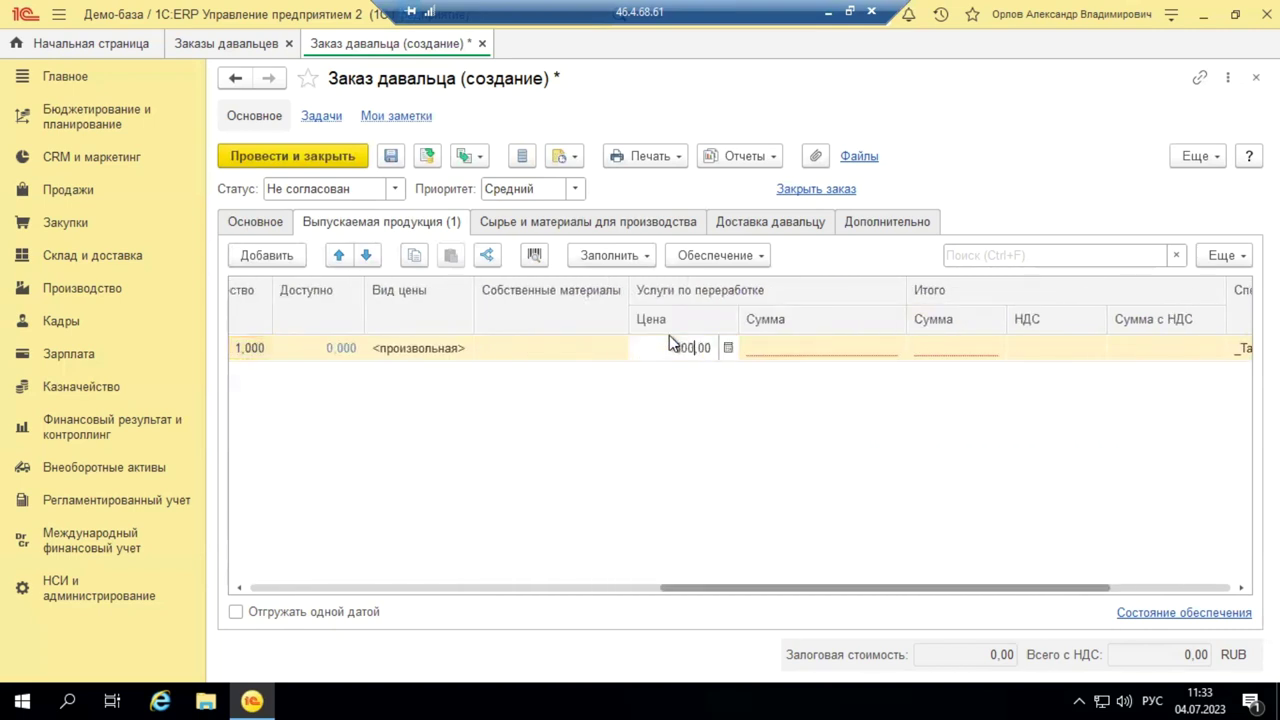
key(Return)
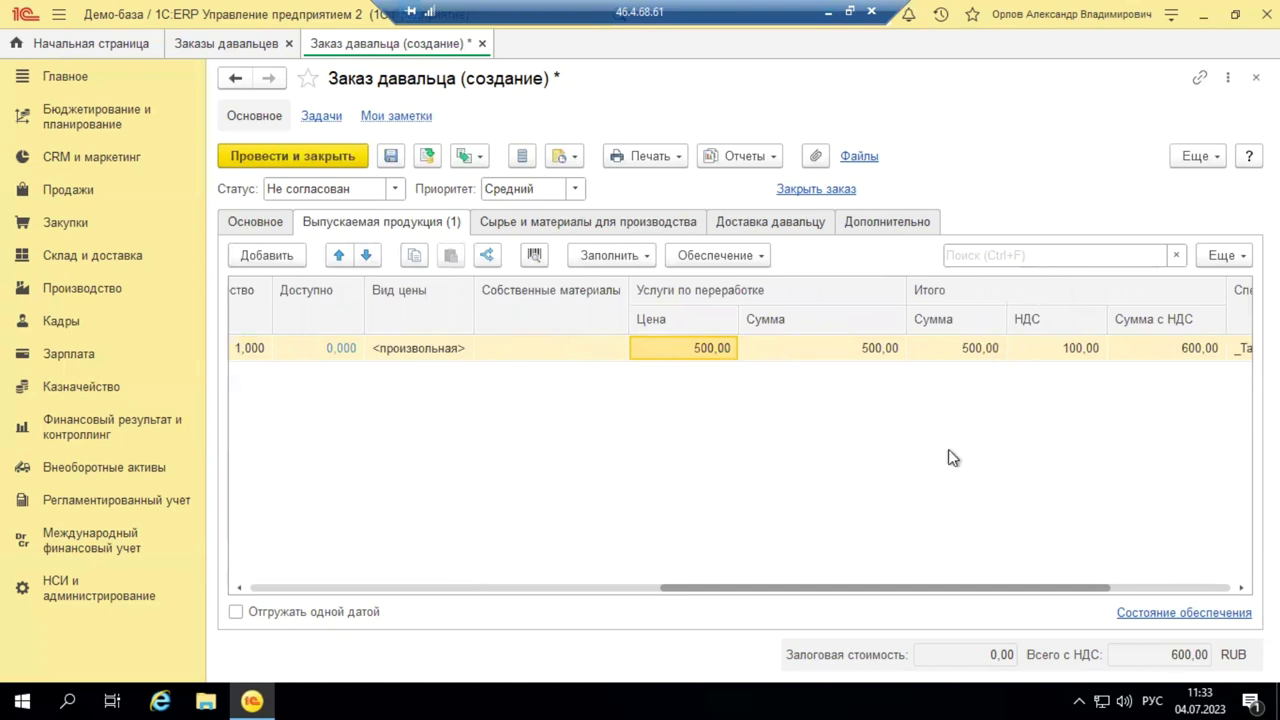
drag(1057, 594, 1194, 591)
drag(870, 597, 310, 602)
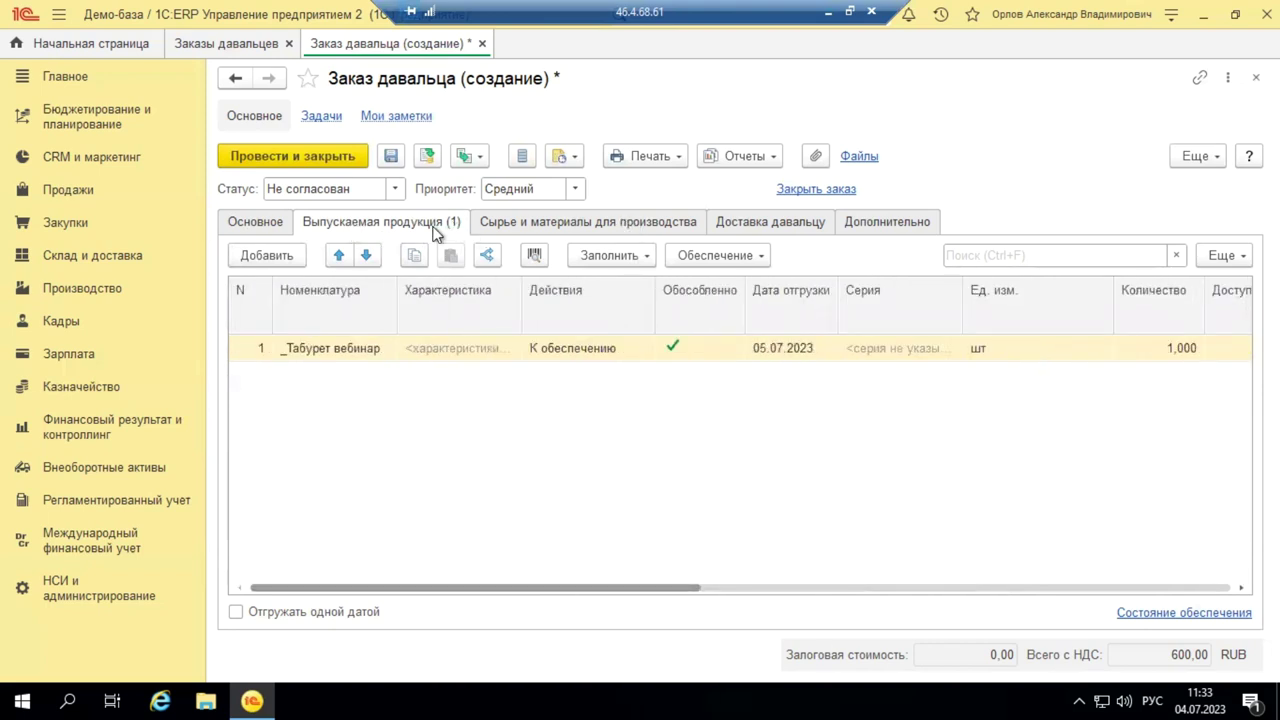
Step: Add «Древесина_» to the order's raw materials and check which assignments can be chosen for it, keeping the default one
click(519, 225)
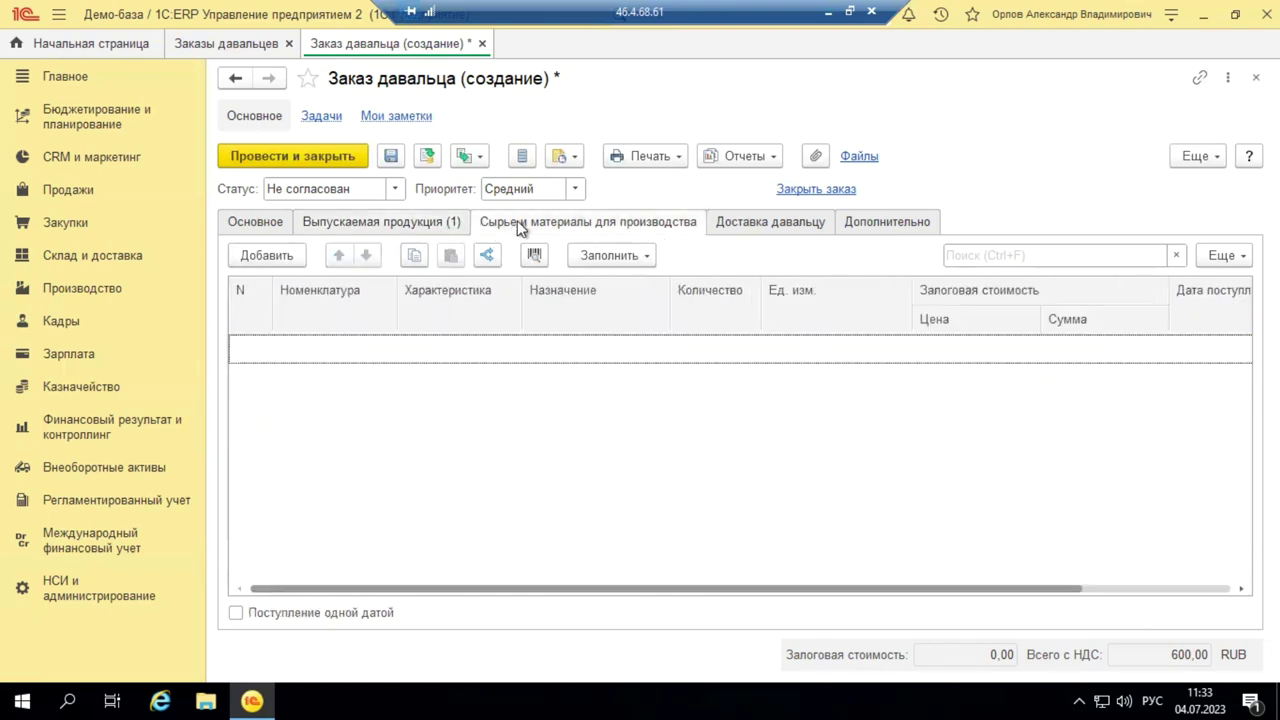
click(255, 259)
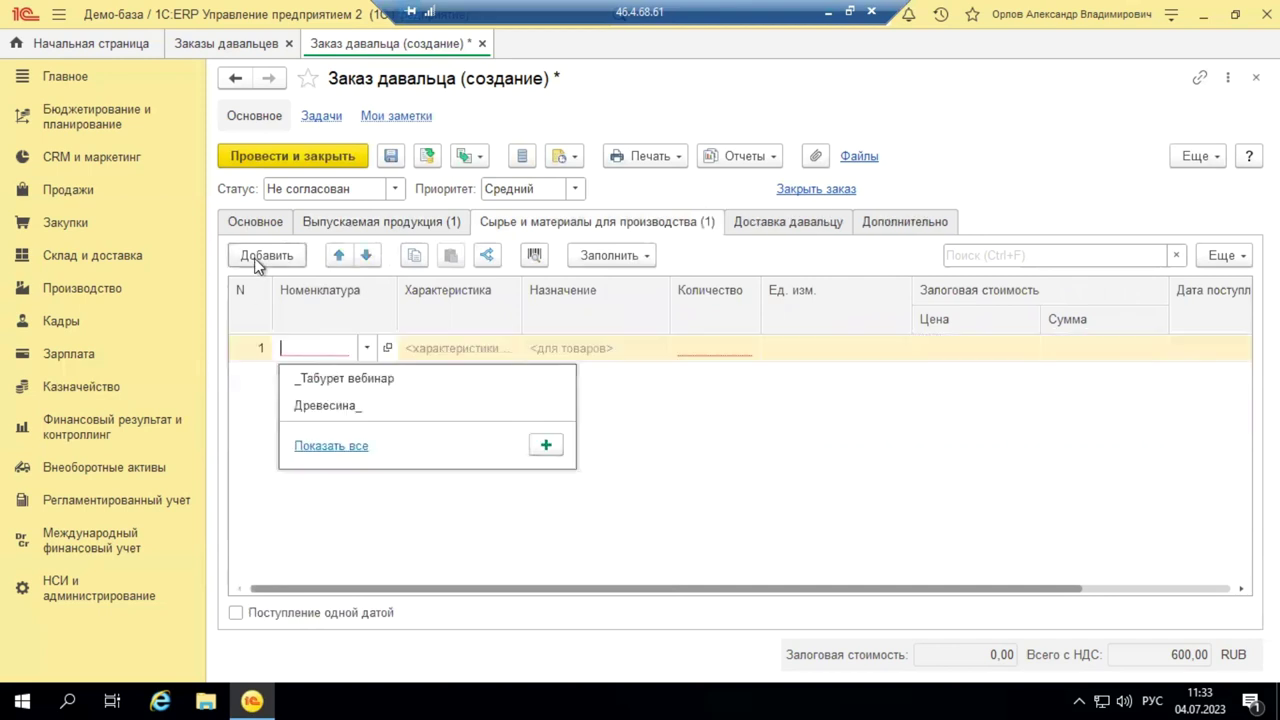
click(337, 406)
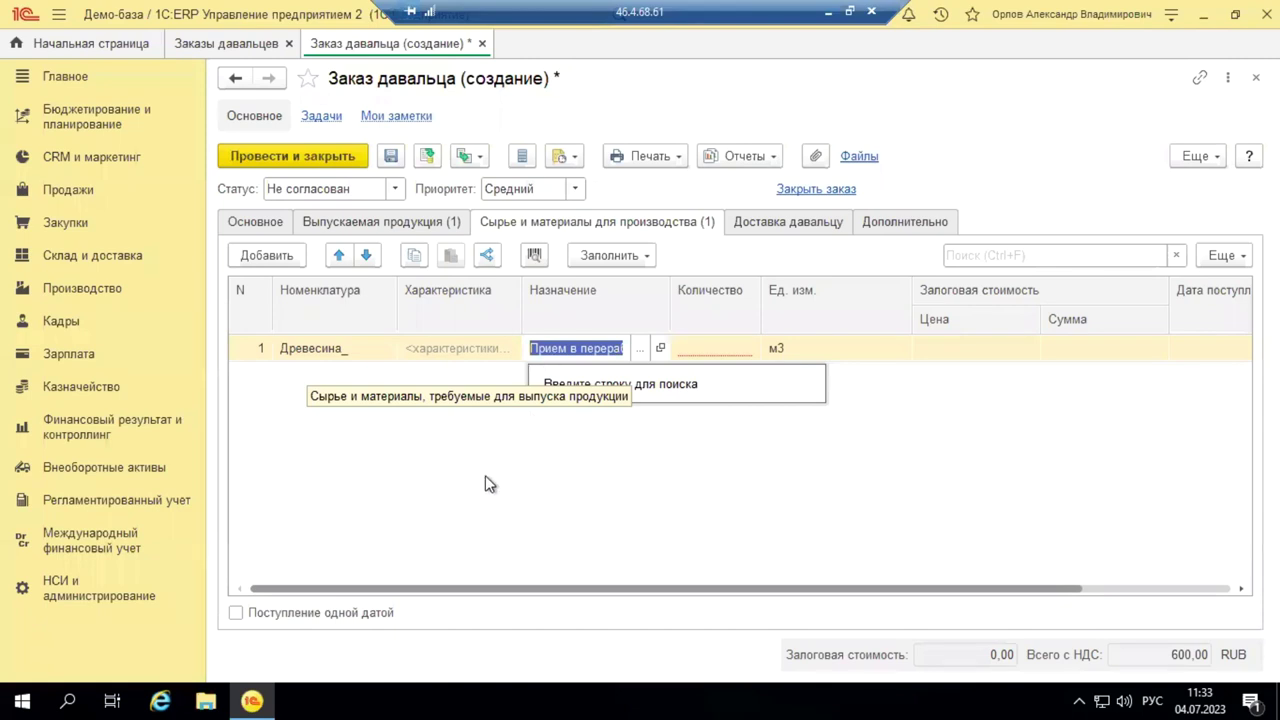
click(640, 350)
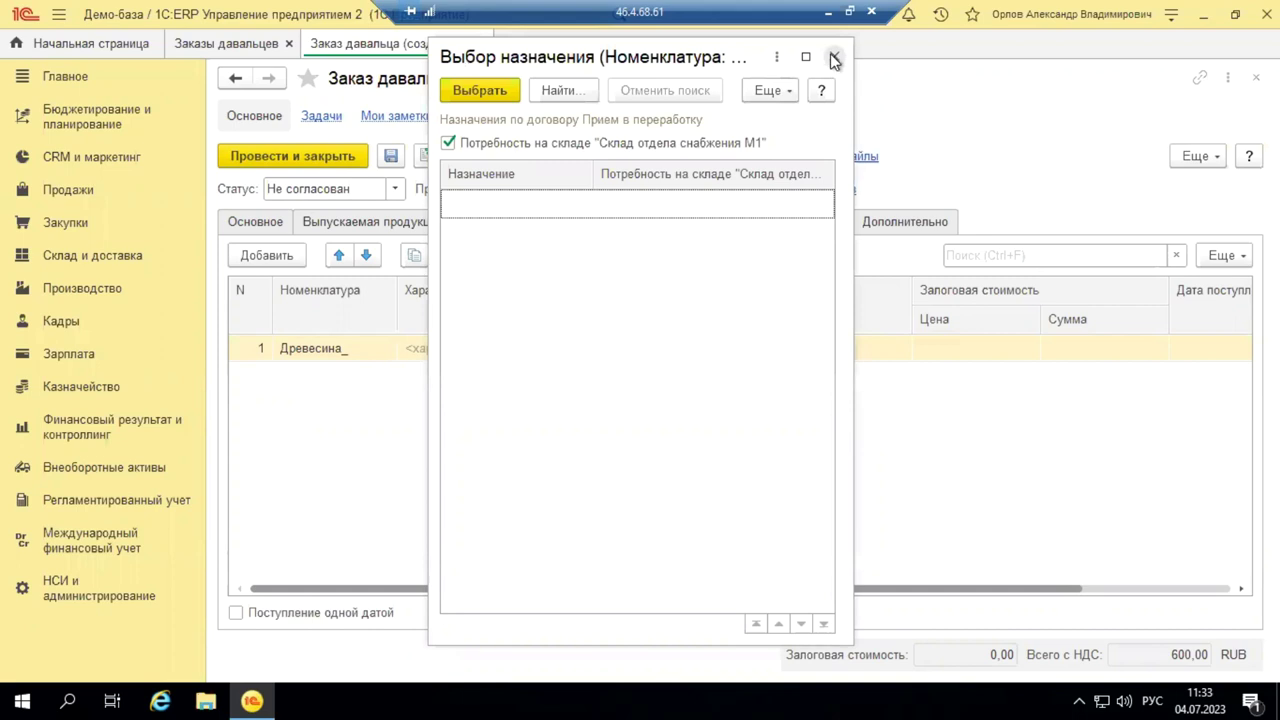
click(835, 60)
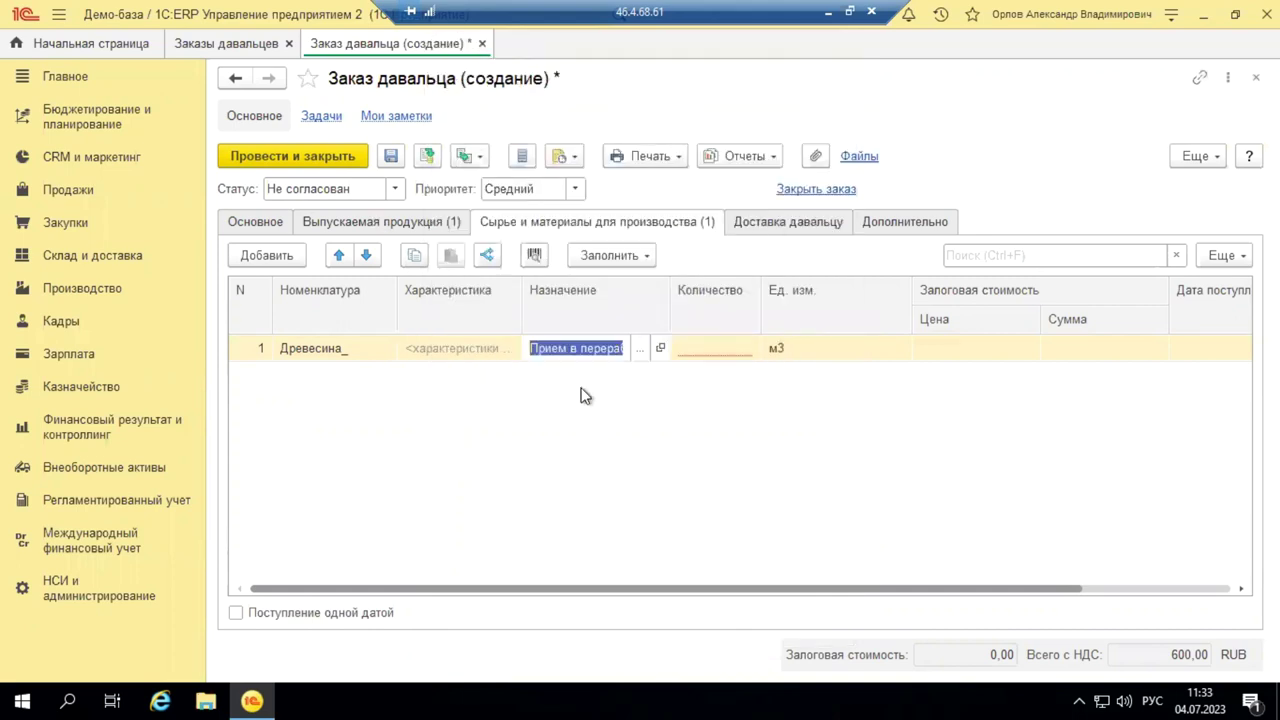
Step: Set the quantity of the raw material «Древесина_» to 0,5 m3 and look over the remaining columns
click(729, 348)
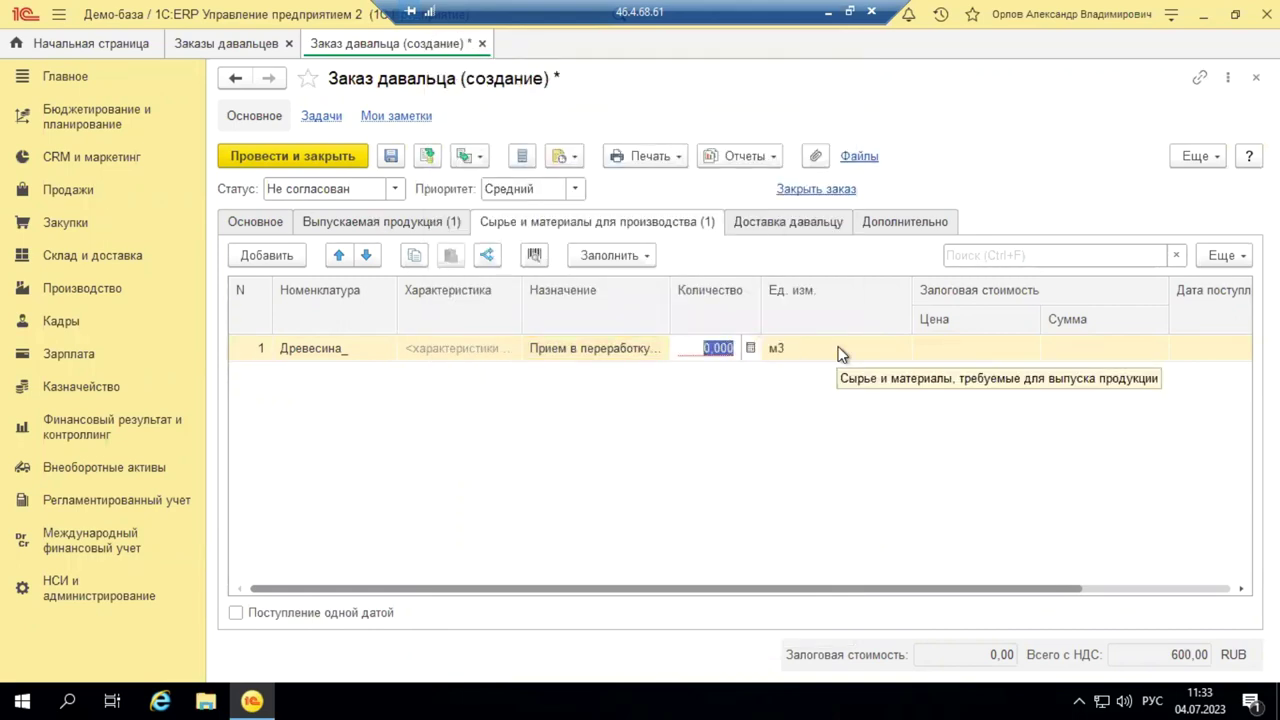
text(0,)
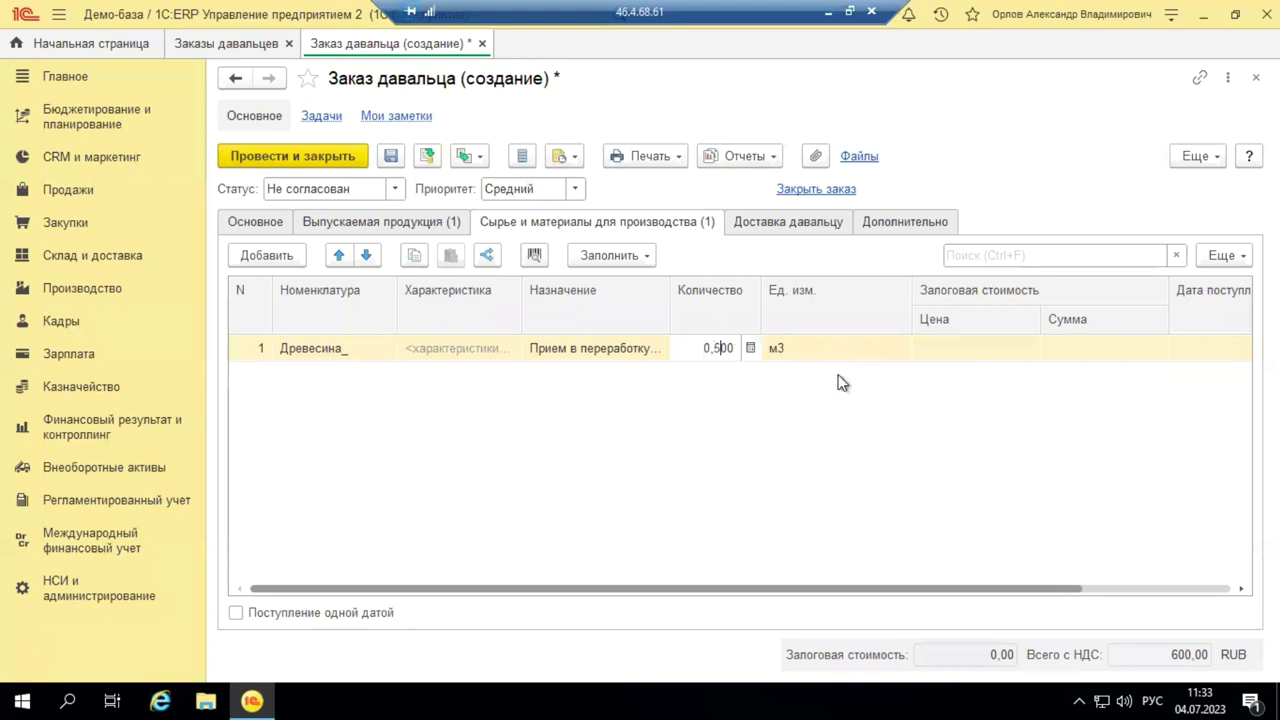
key(Return)
drag(880, 590, 1108, 577)
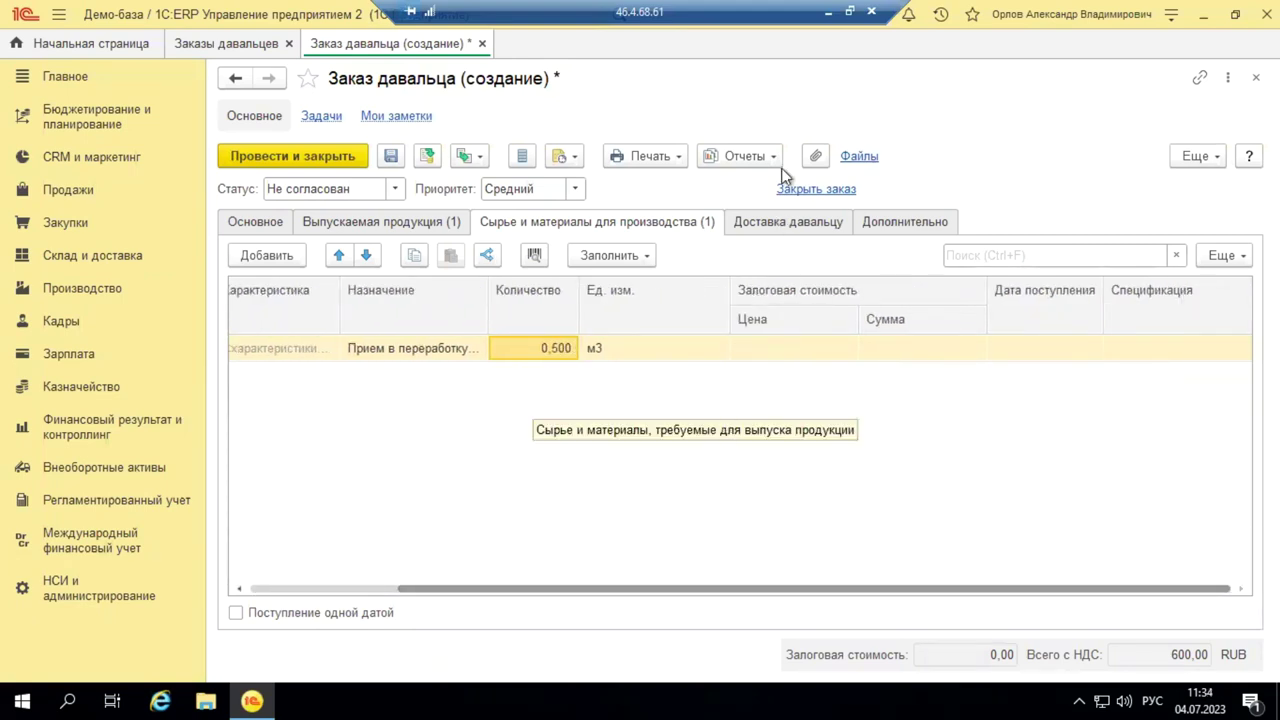
Step: Review the delivery methods available for shipping to the tolling customer without changing the selection
click(782, 224)
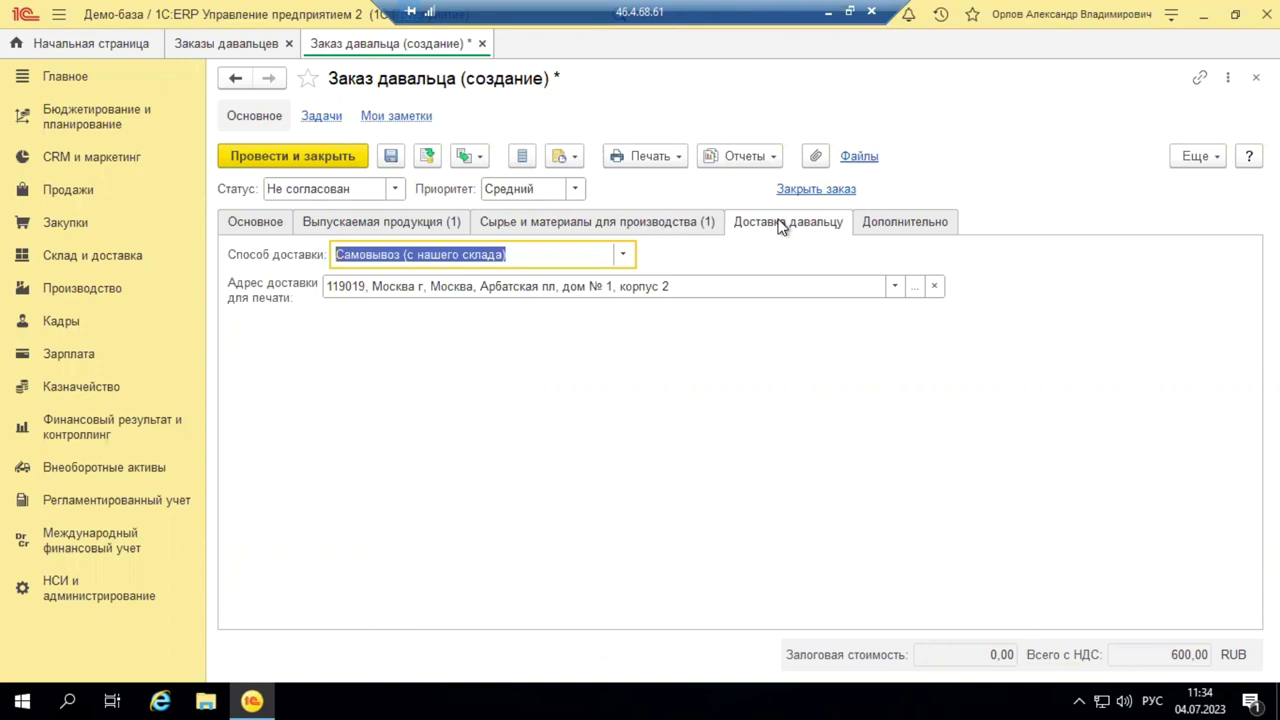
click(624, 256)
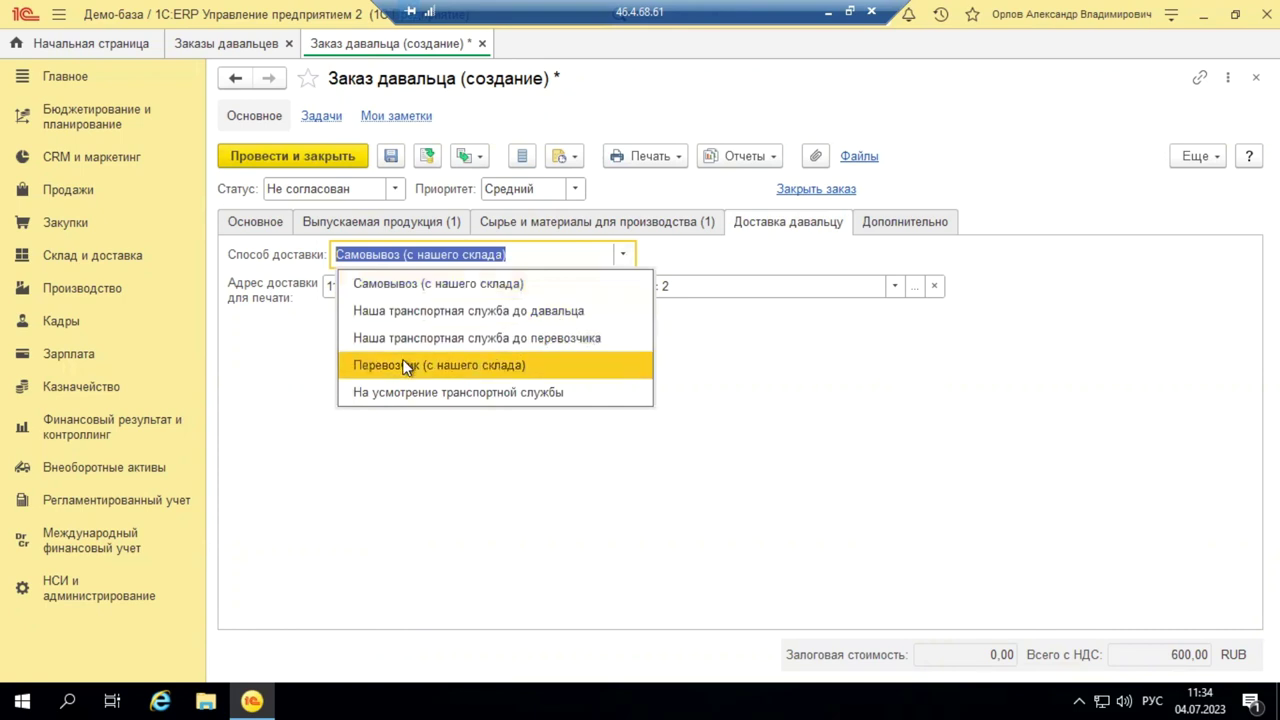
click(891, 229)
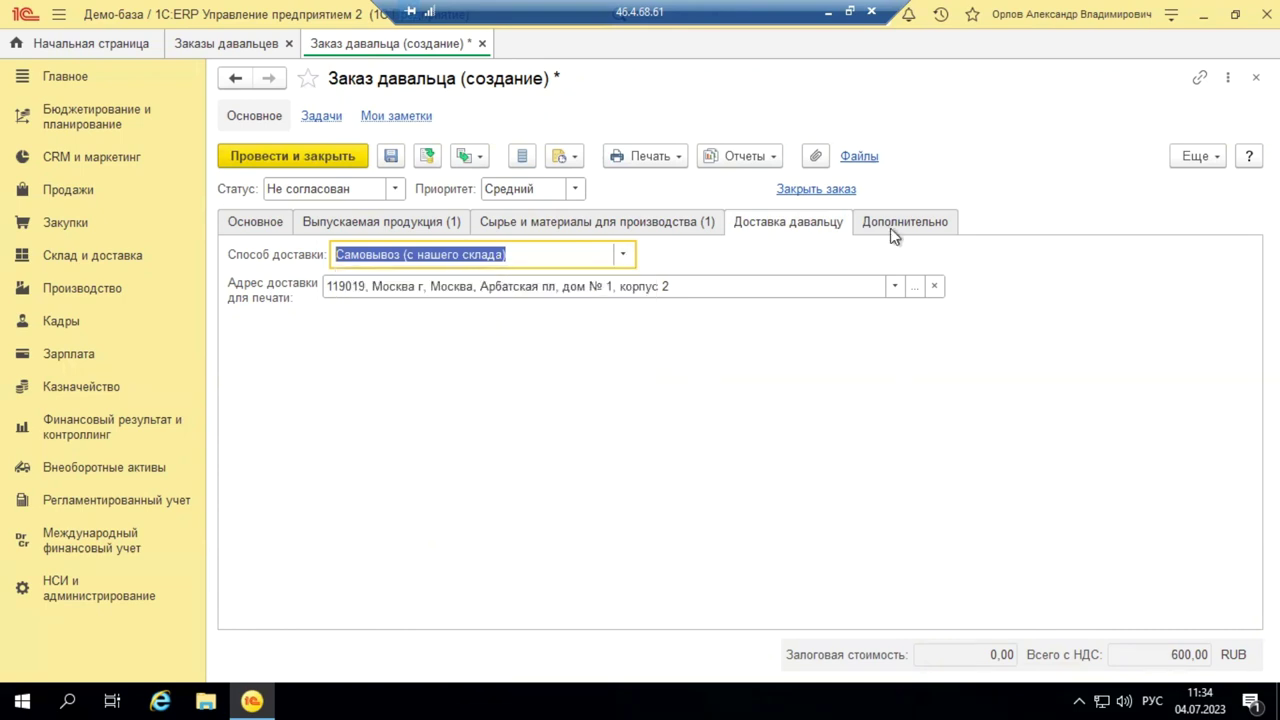
Step: Set the order's department to «Участок столярный» and review the taxation options without changing them
click(905, 224)
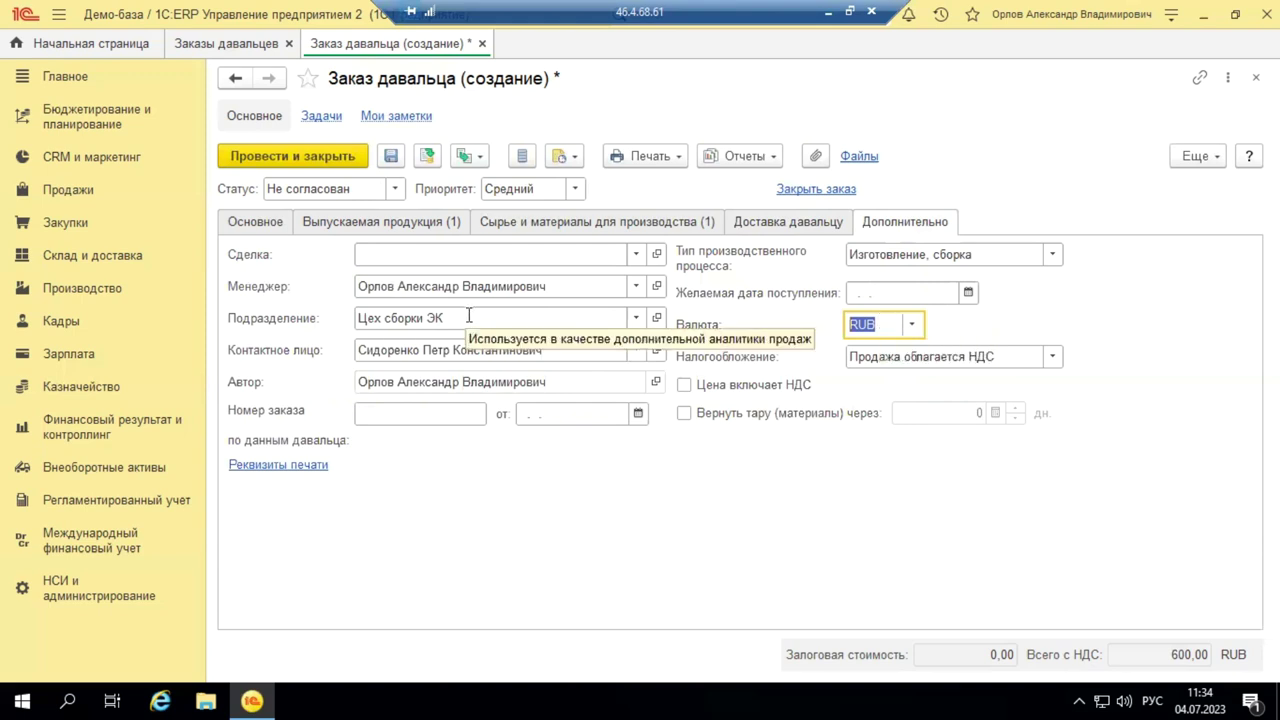
click(634, 318)
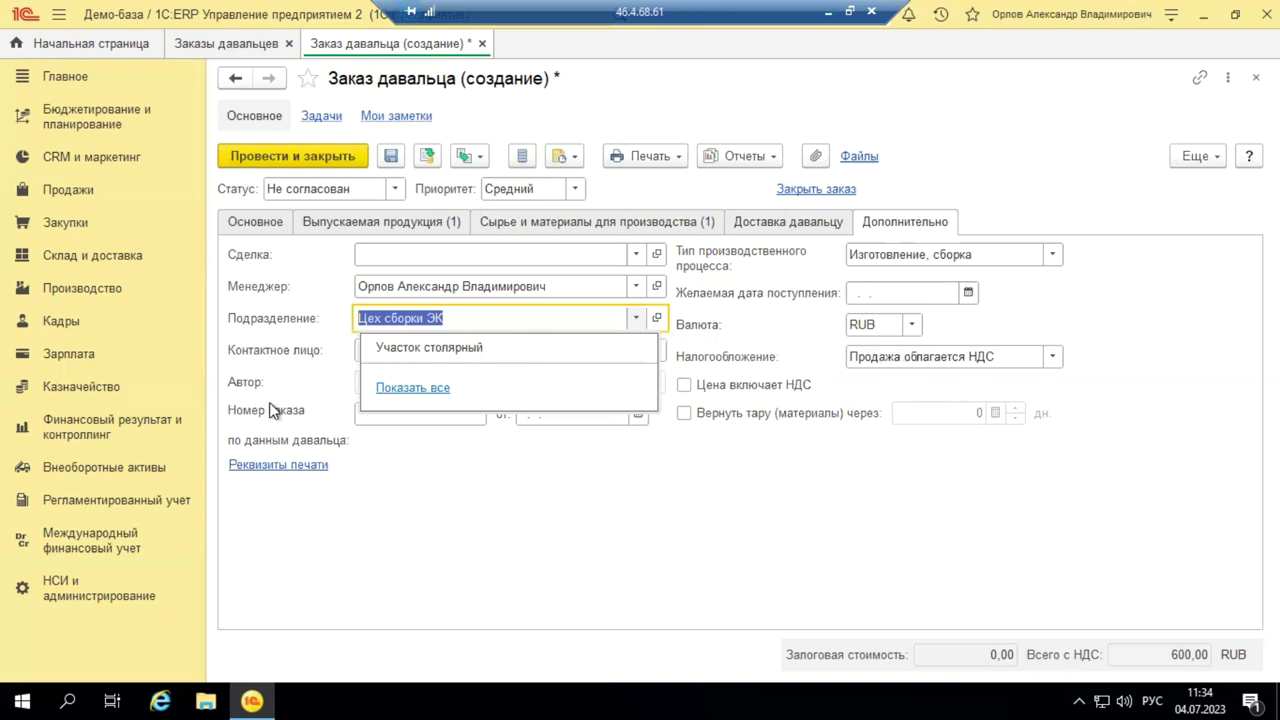
click(406, 350)
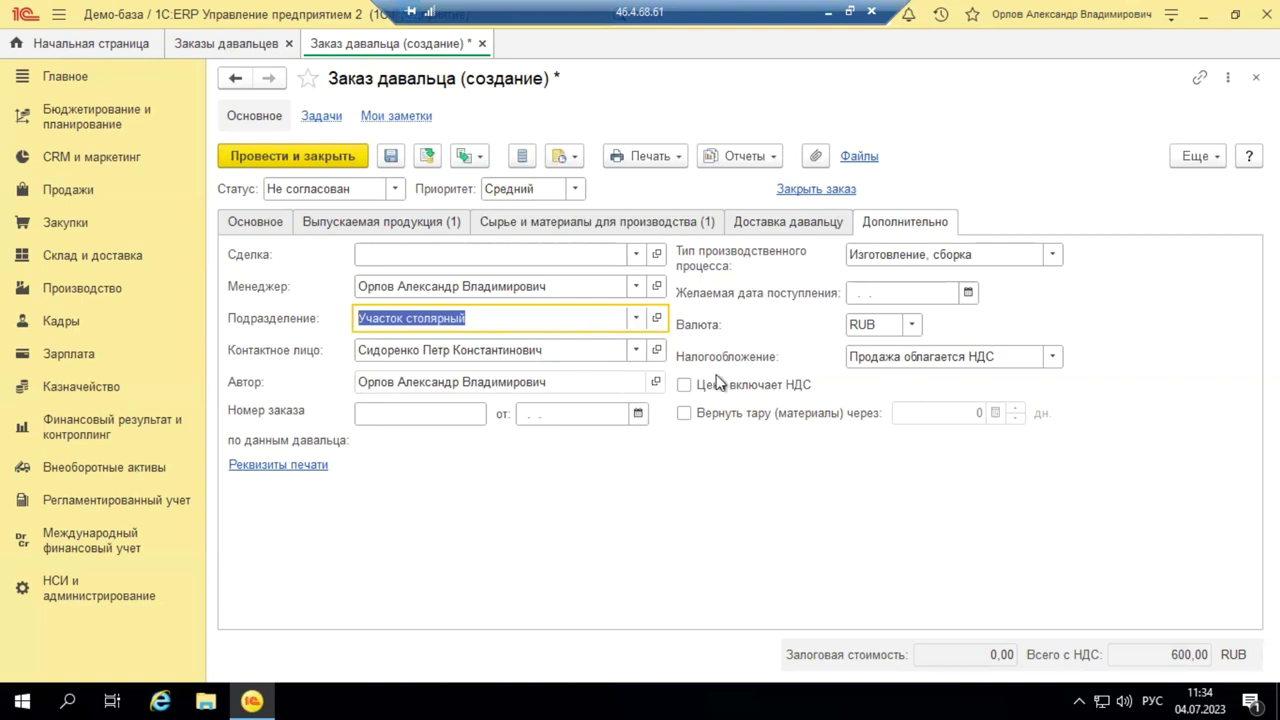
click(1051, 358)
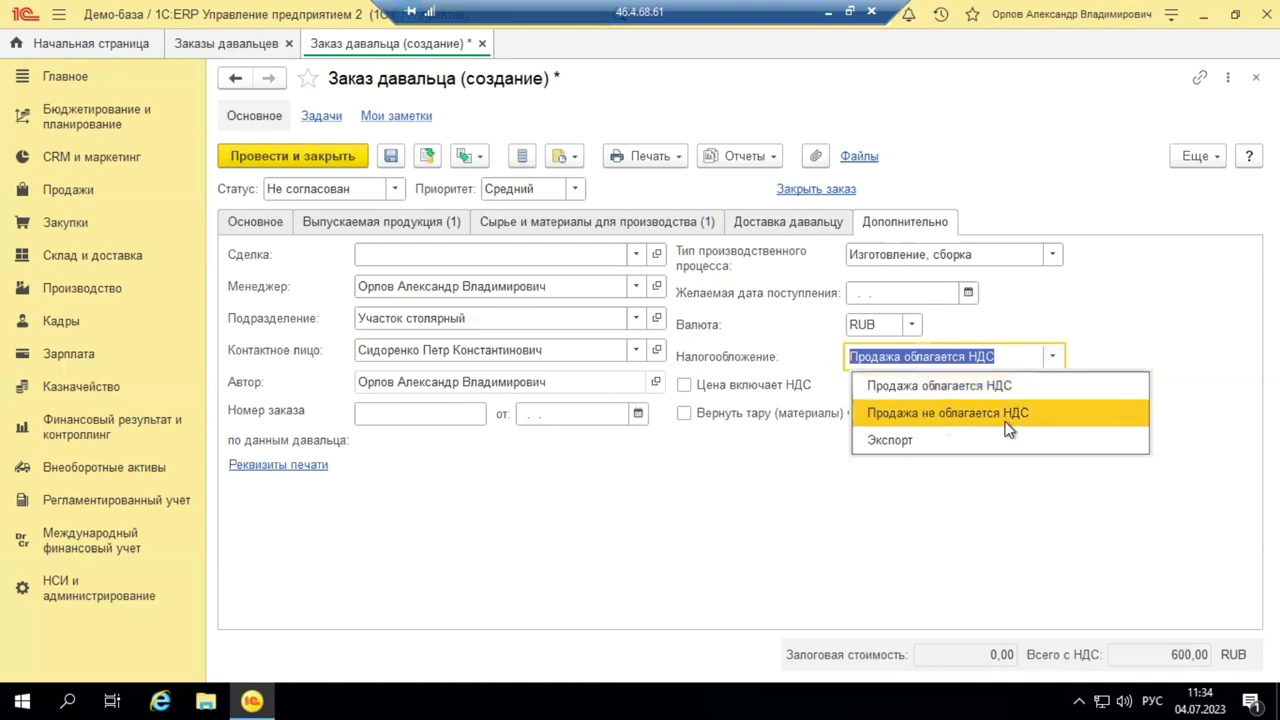
click(500, 420)
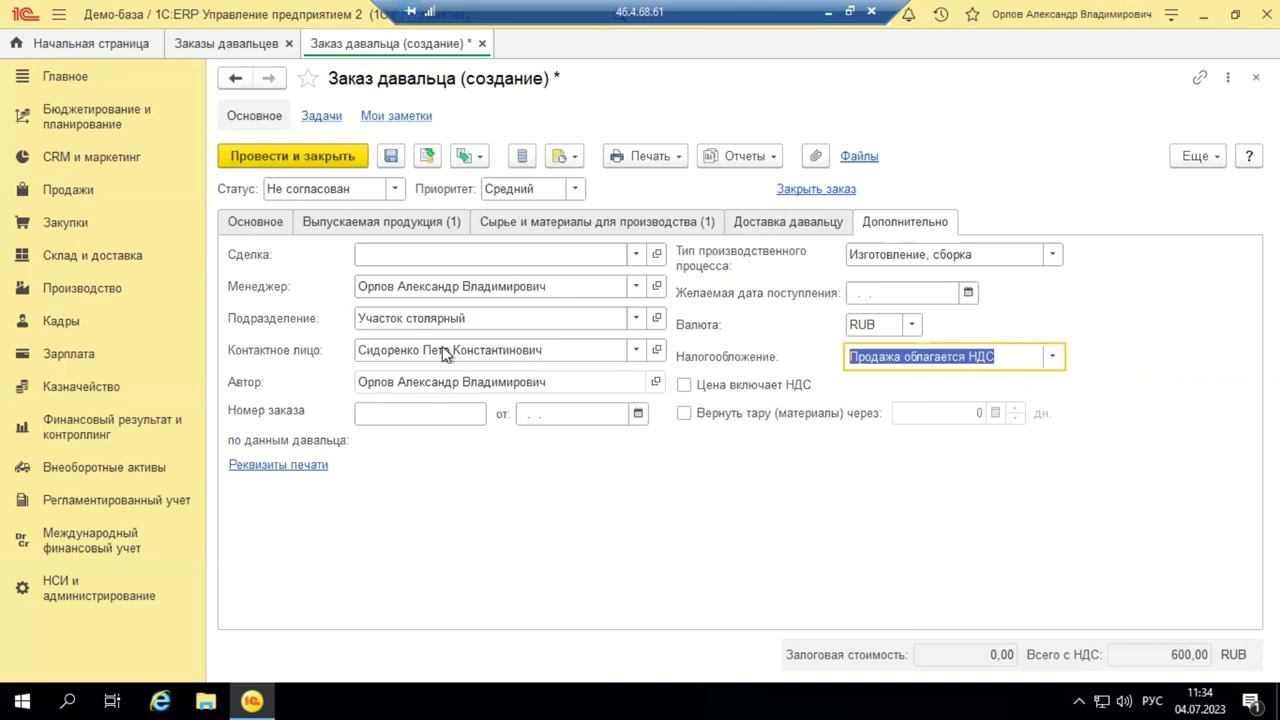
Step: Return to the order's main details and set its status to «К производству»
click(380, 224)
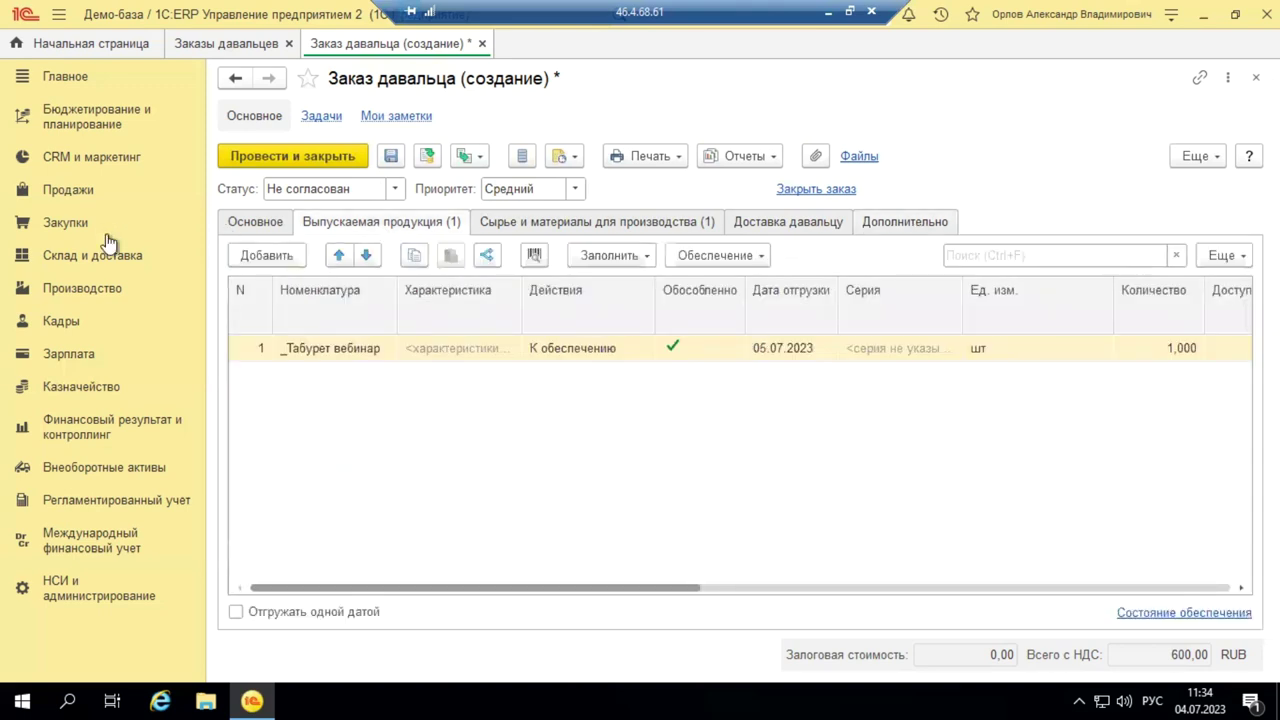
click(252, 221)
click(394, 188)
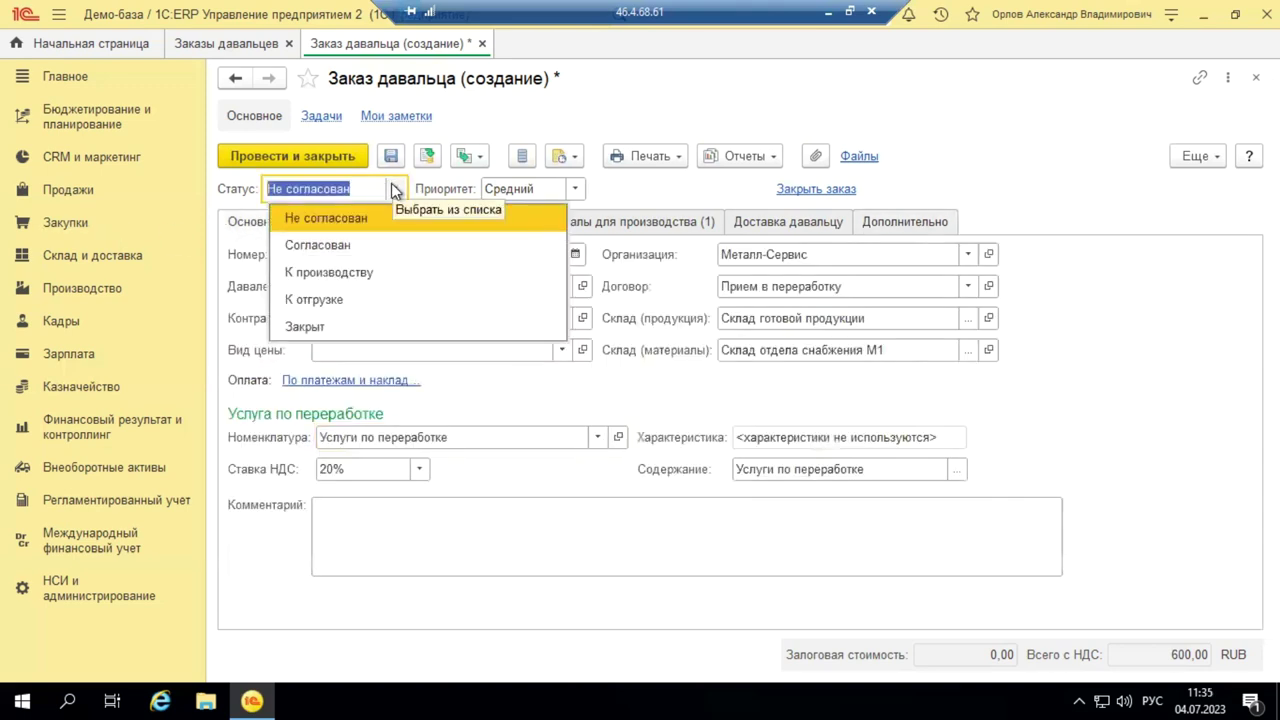
click(357, 273)
Step: Set the receipt date of the raw material «Древесина_» to 05.07.2023 and post the order
click(426, 158)
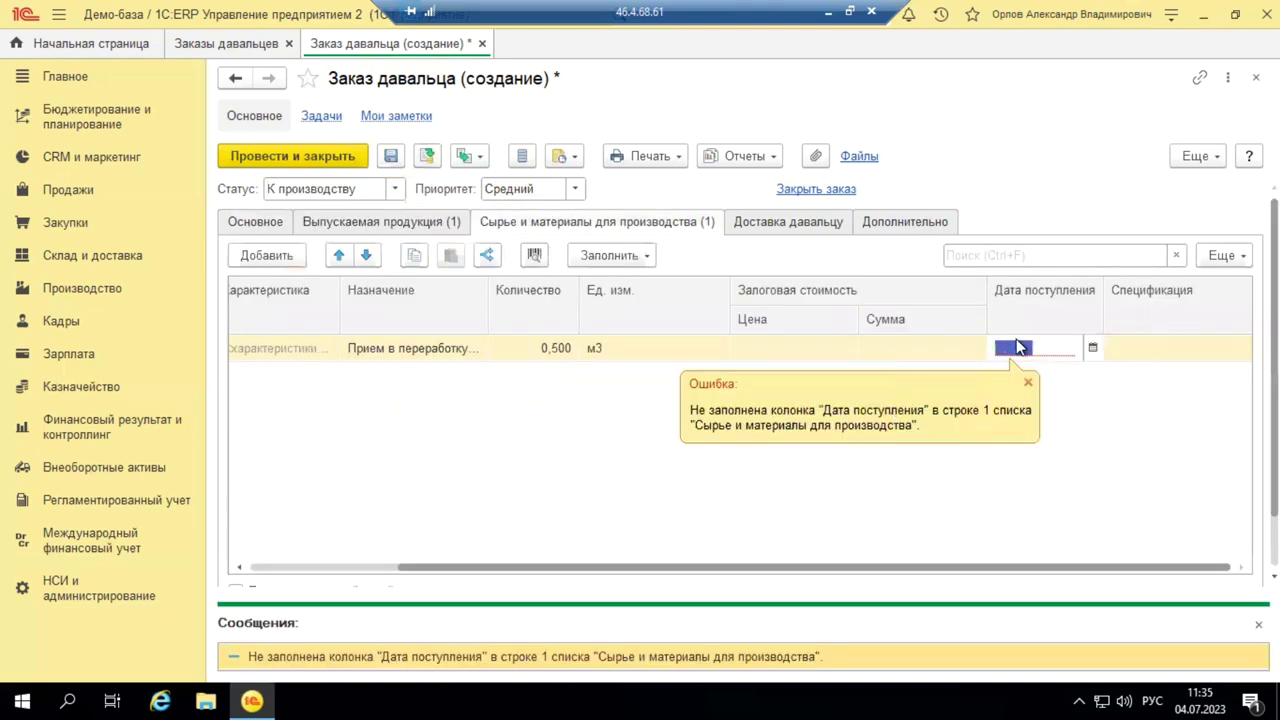
text(05.07.2023)
click(426, 156)
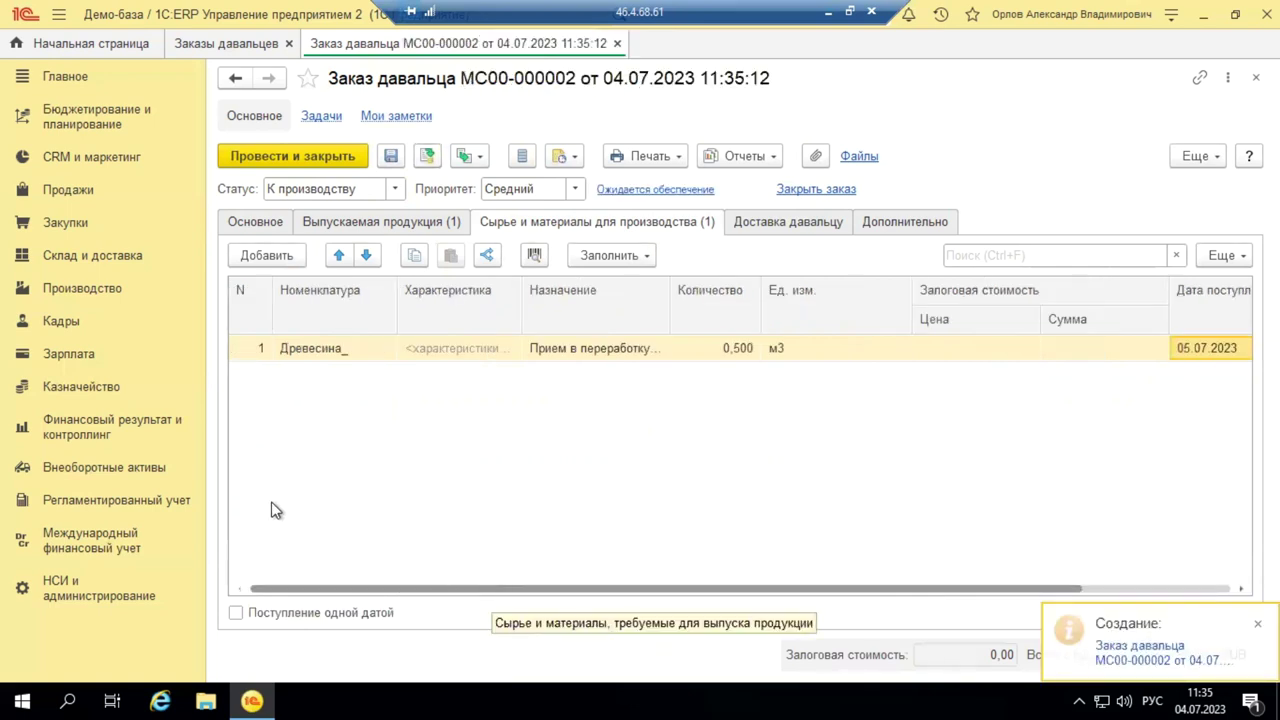
Step: Create a production order based on the tolling order and set its dispatching department to «Цех сборо-сварки»
click(389, 193)
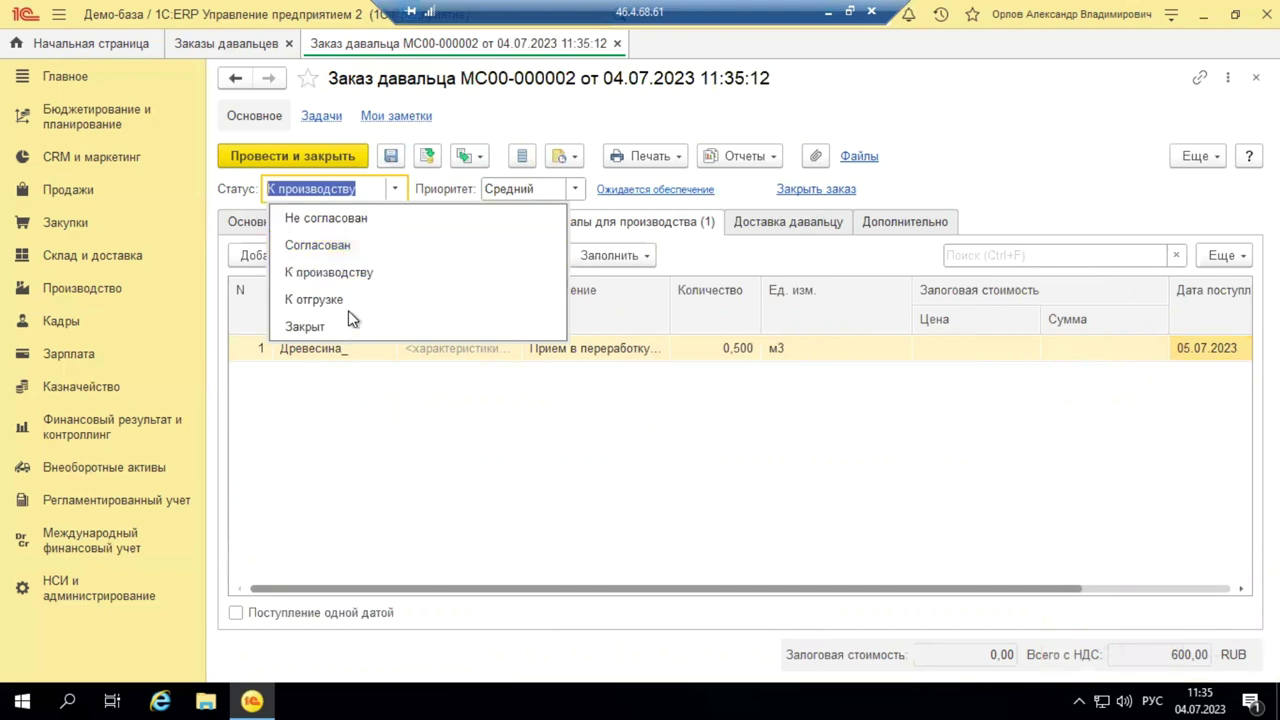
click(437, 378)
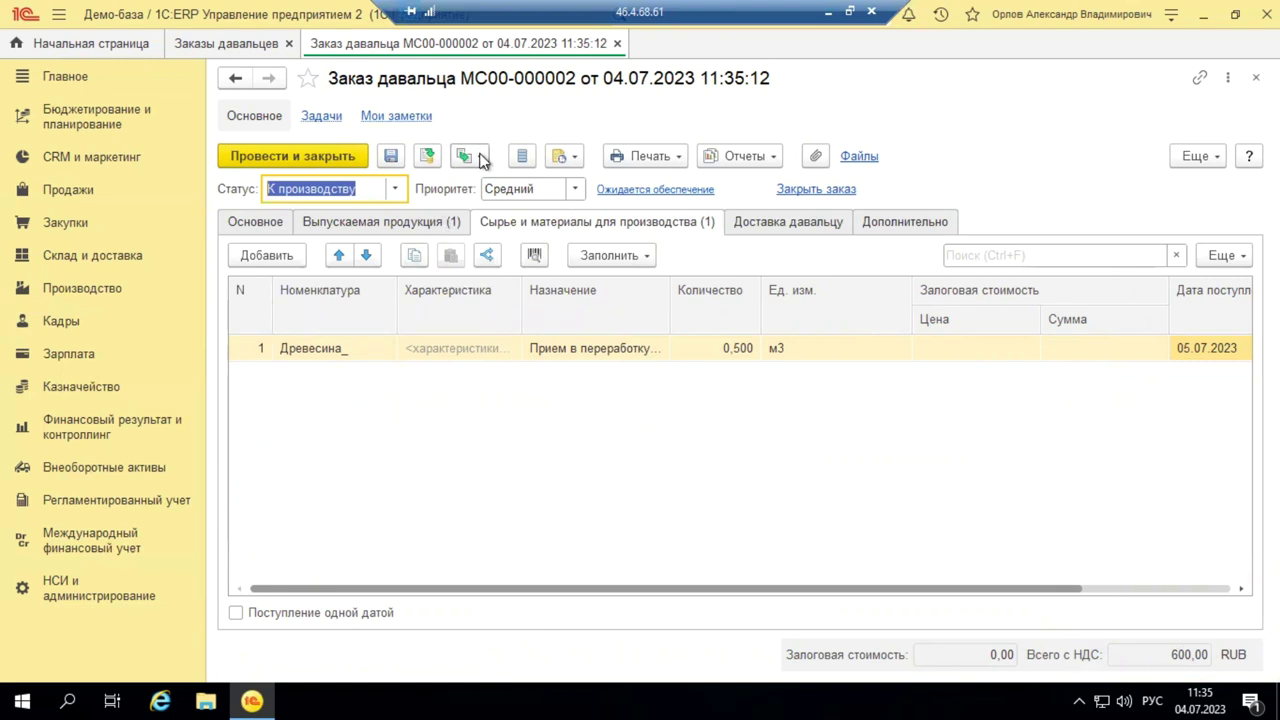
click(479, 157)
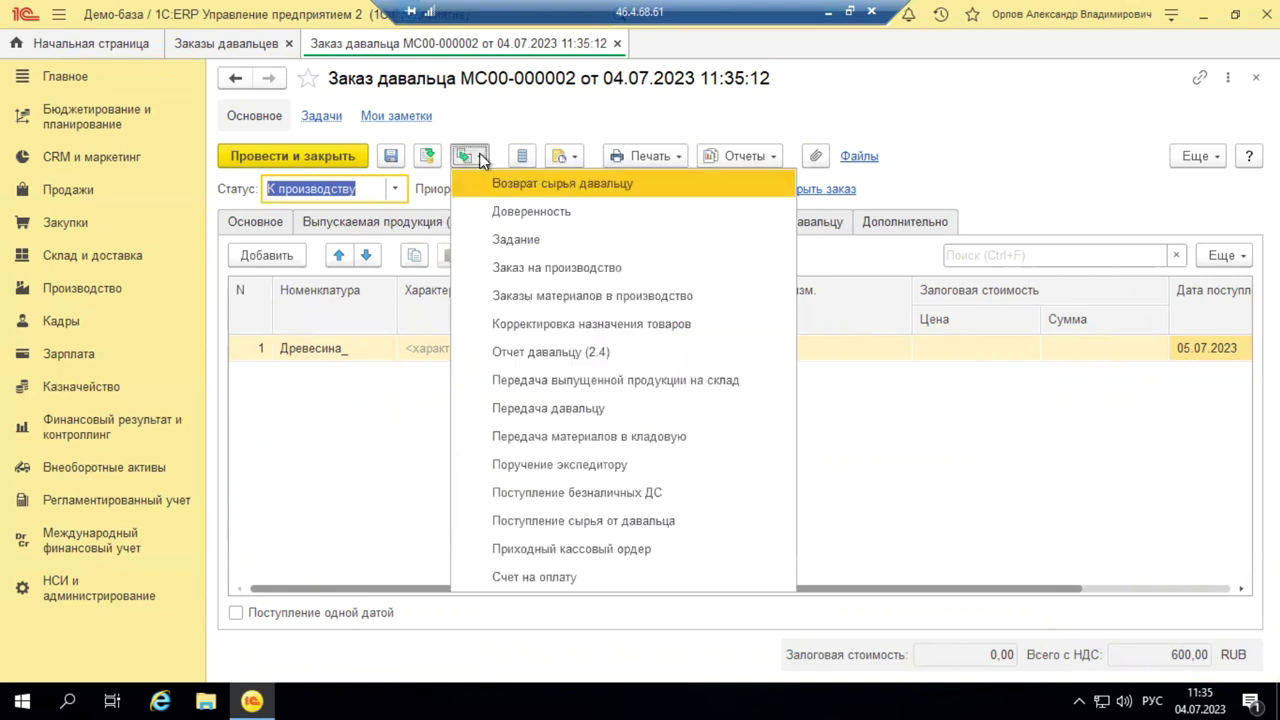
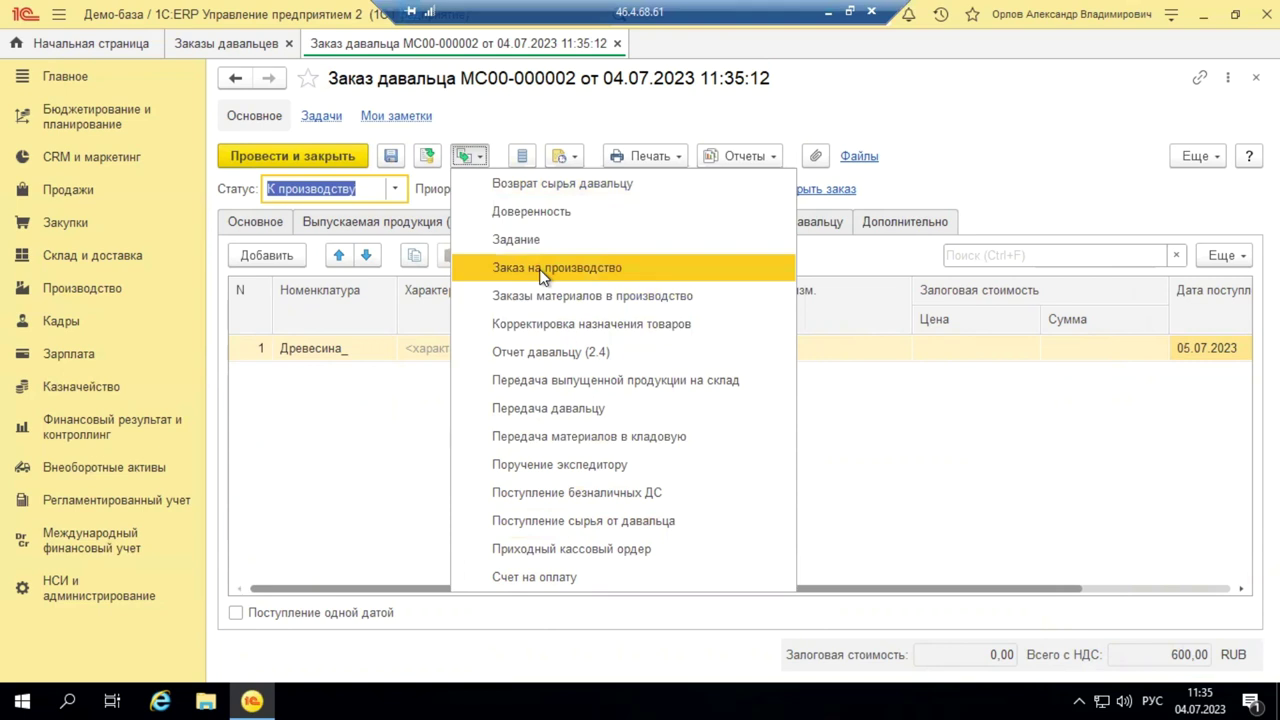
click(541, 270)
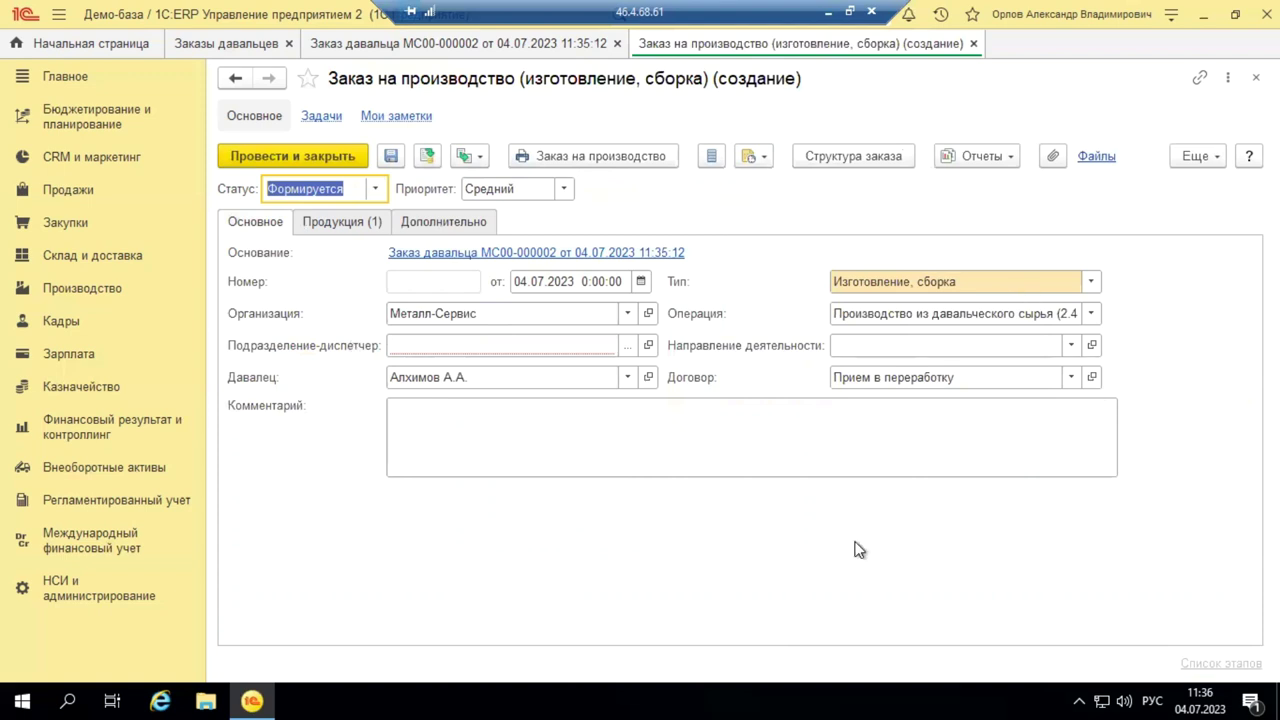
click(627, 346)
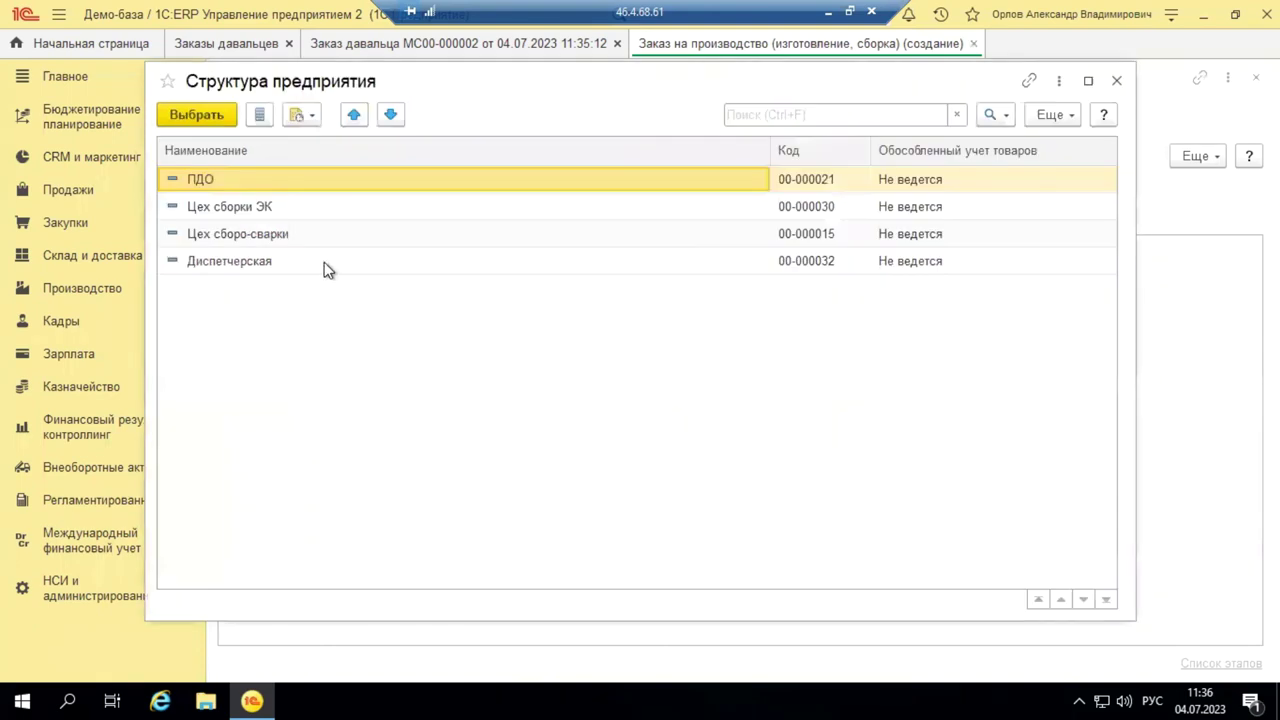
double_click(271, 233)
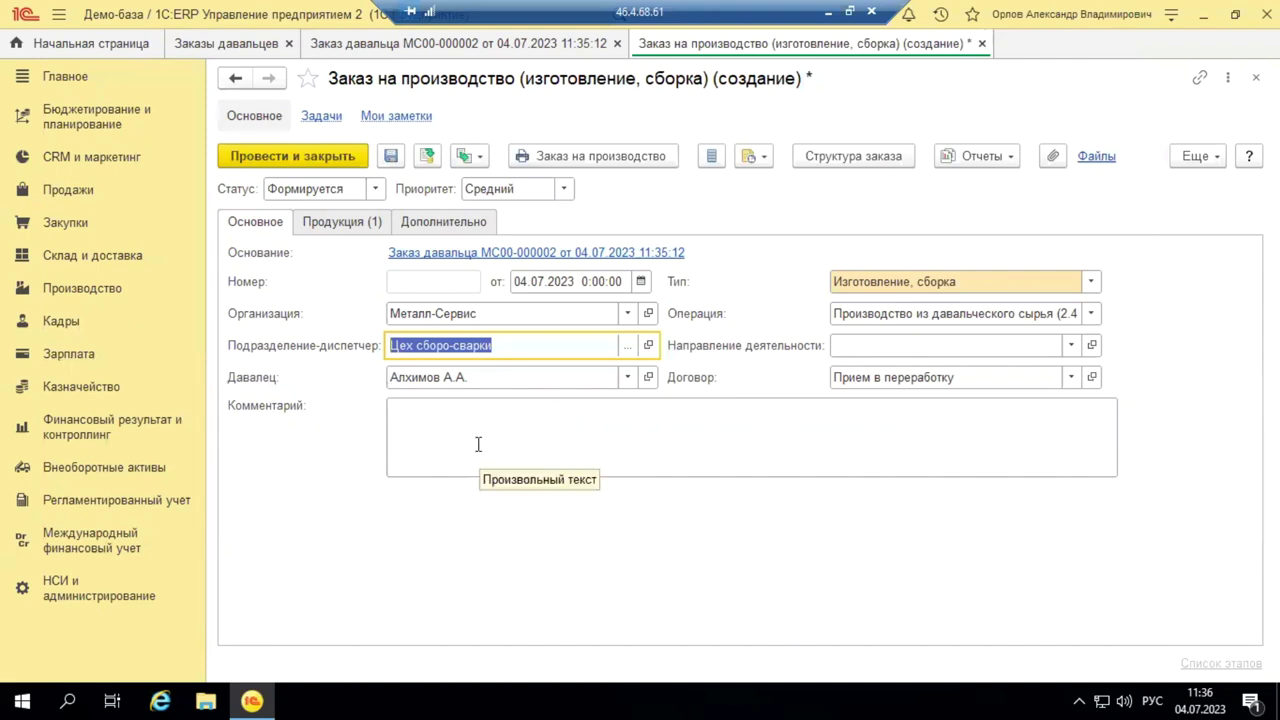
Step: Review the production order's product line, including specification and recipient, and its additional details
click(335, 222)
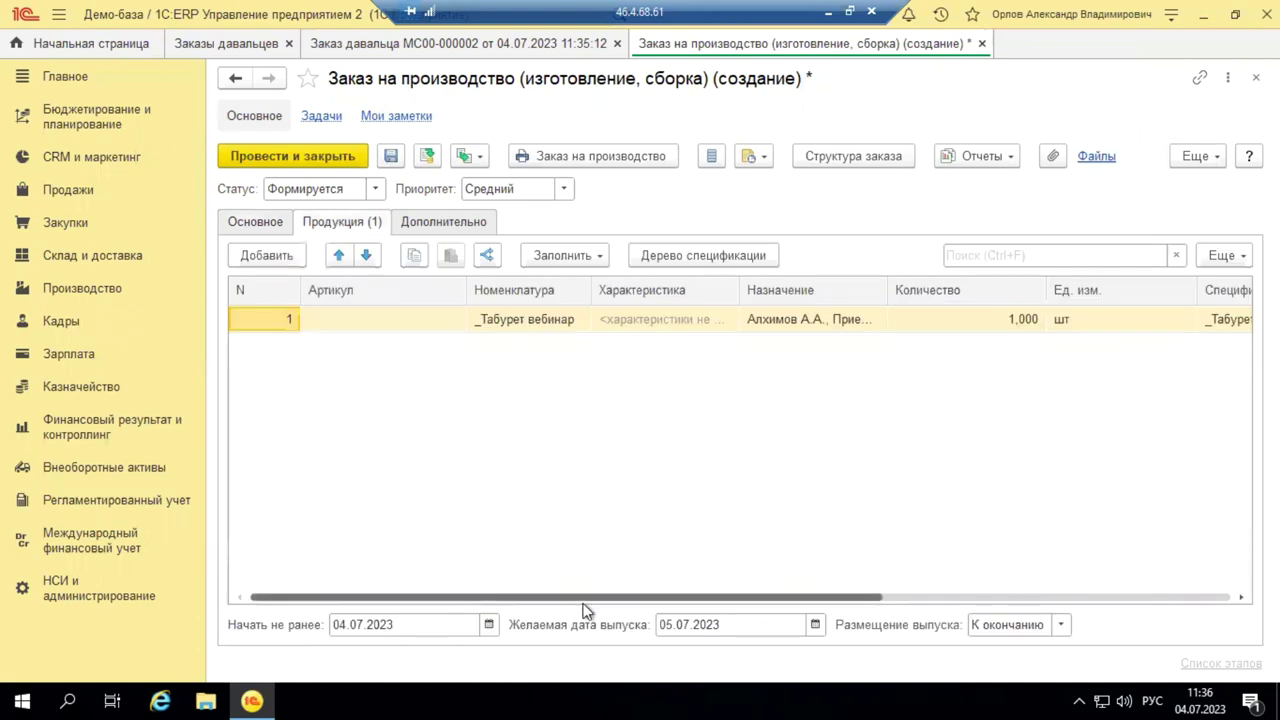
drag(639, 599, 1020, 615)
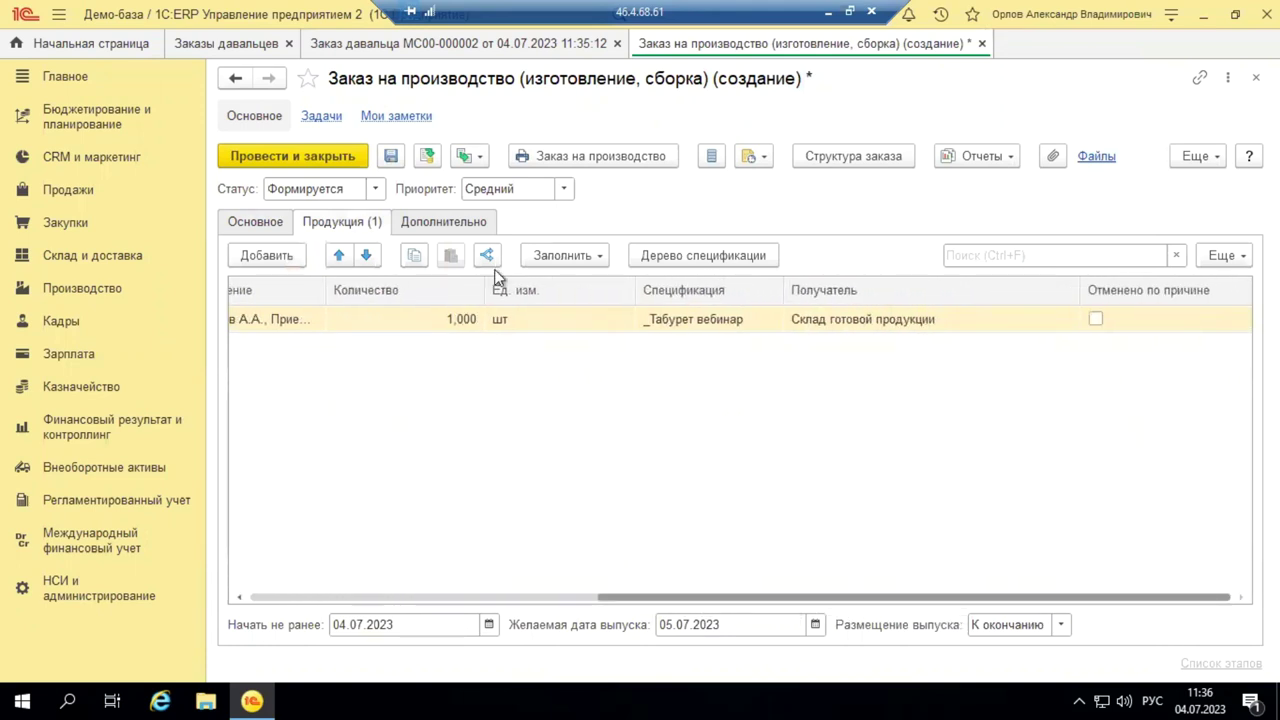
click(470, 225)
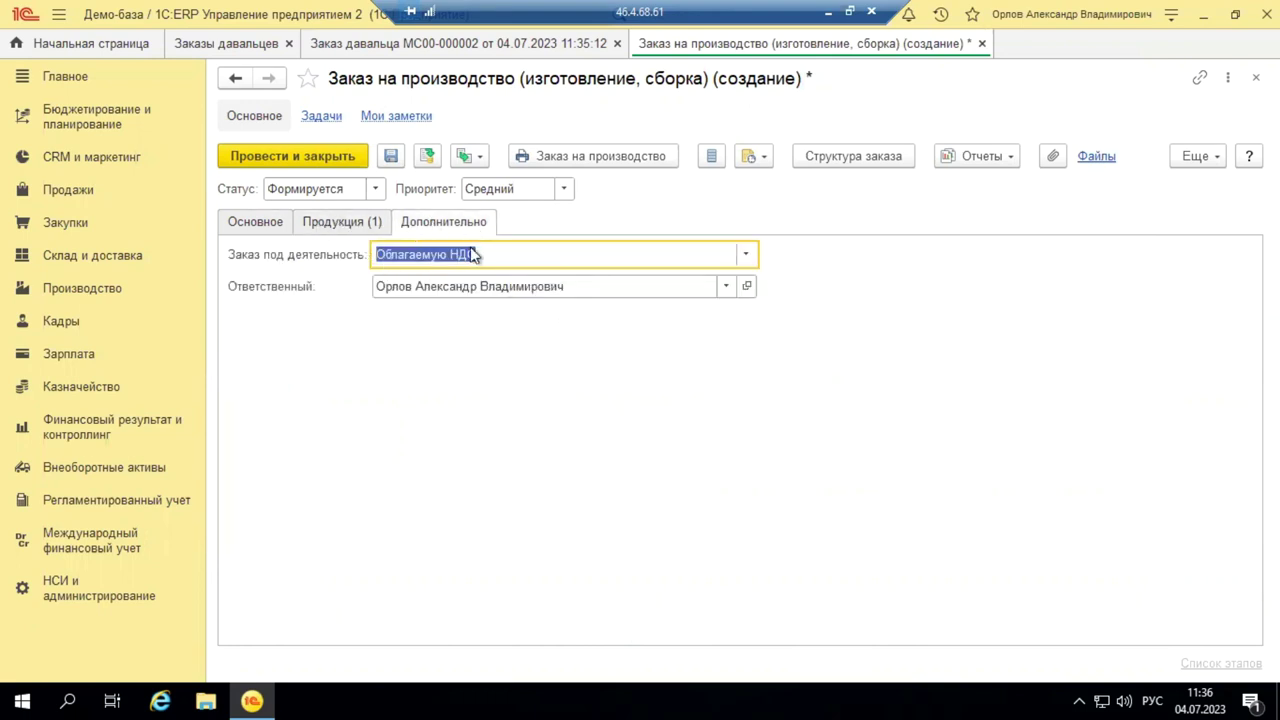
click(347, 229)
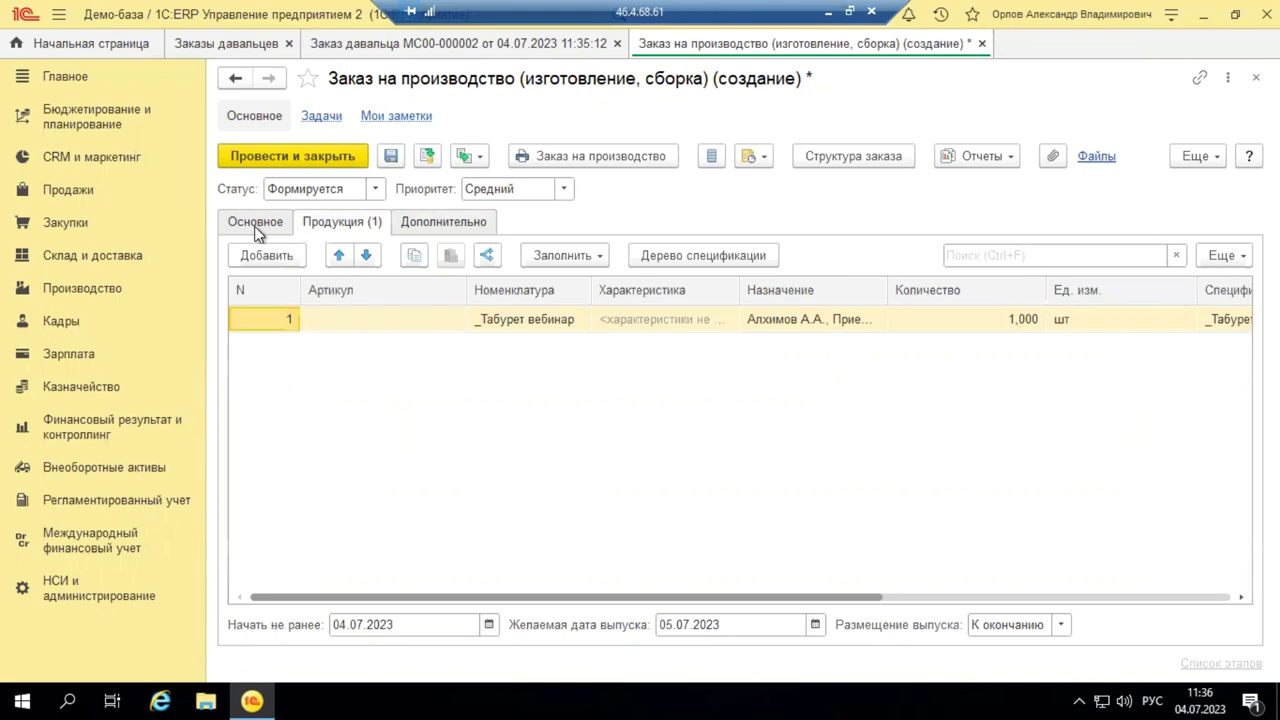
Step: Set the production order's status to «К производству» and post it
click(255, 222)
click(376, 189)
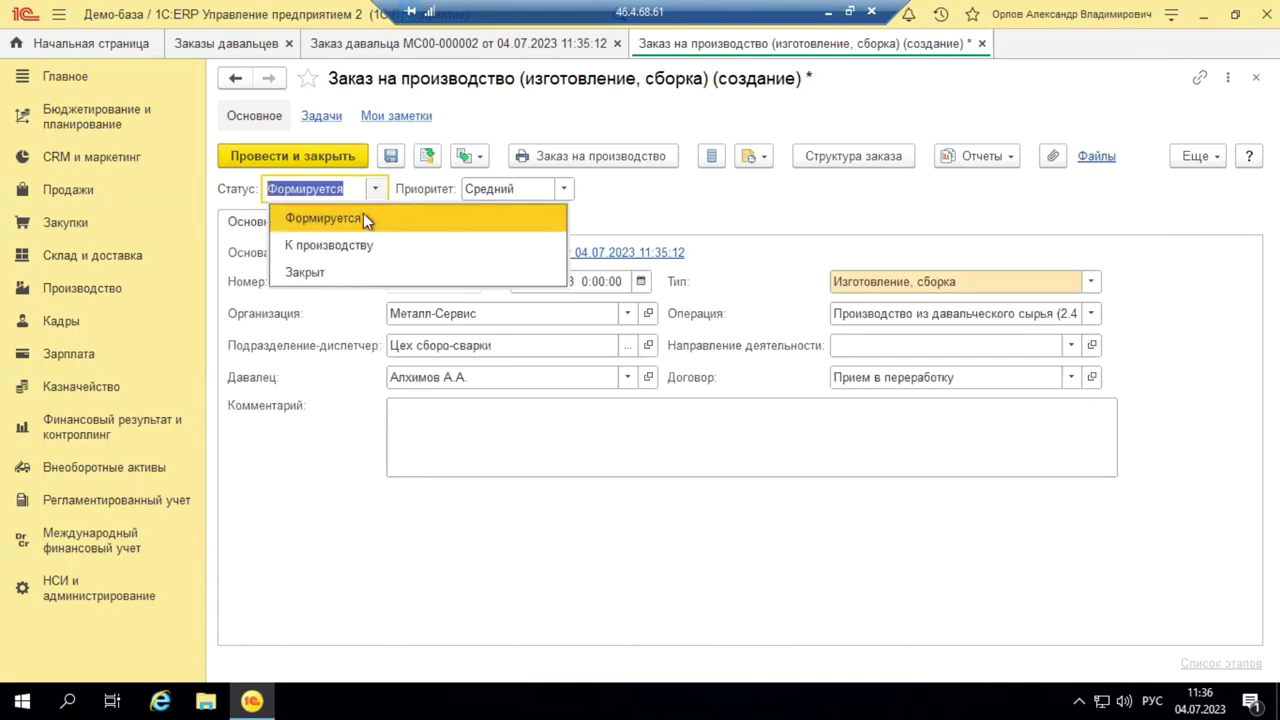
click(330, 245)
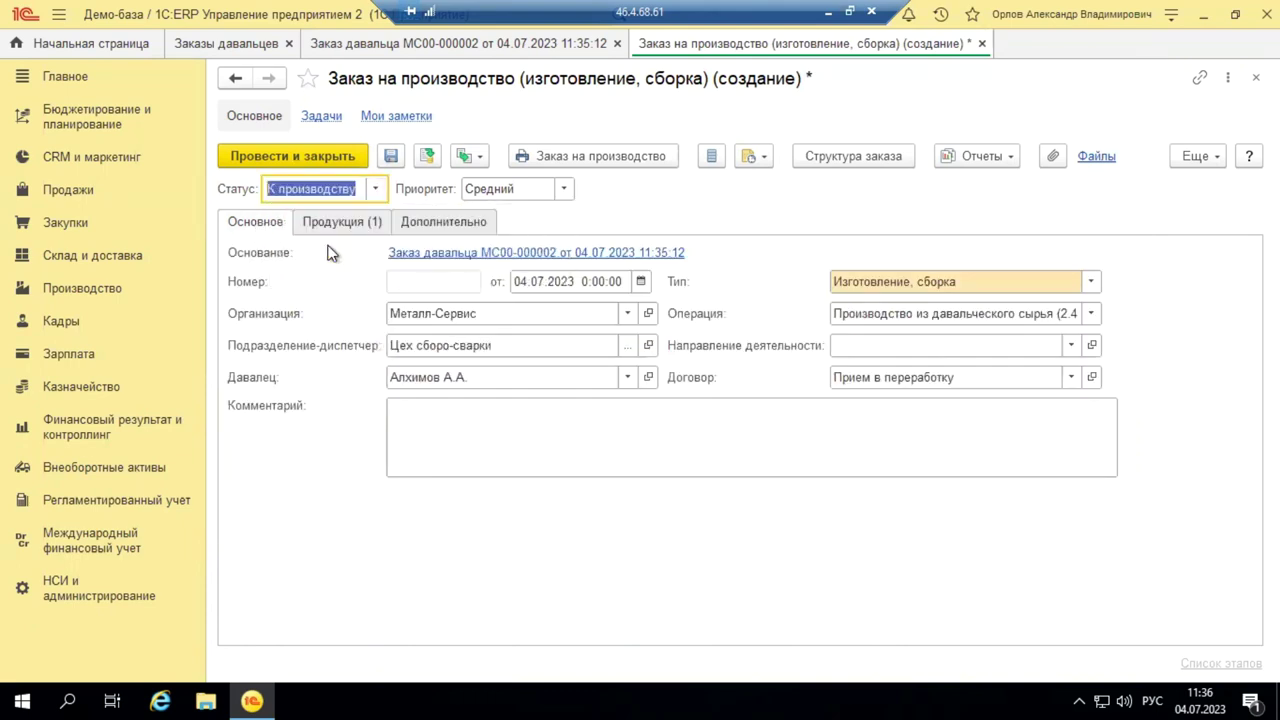
click(427, 160)
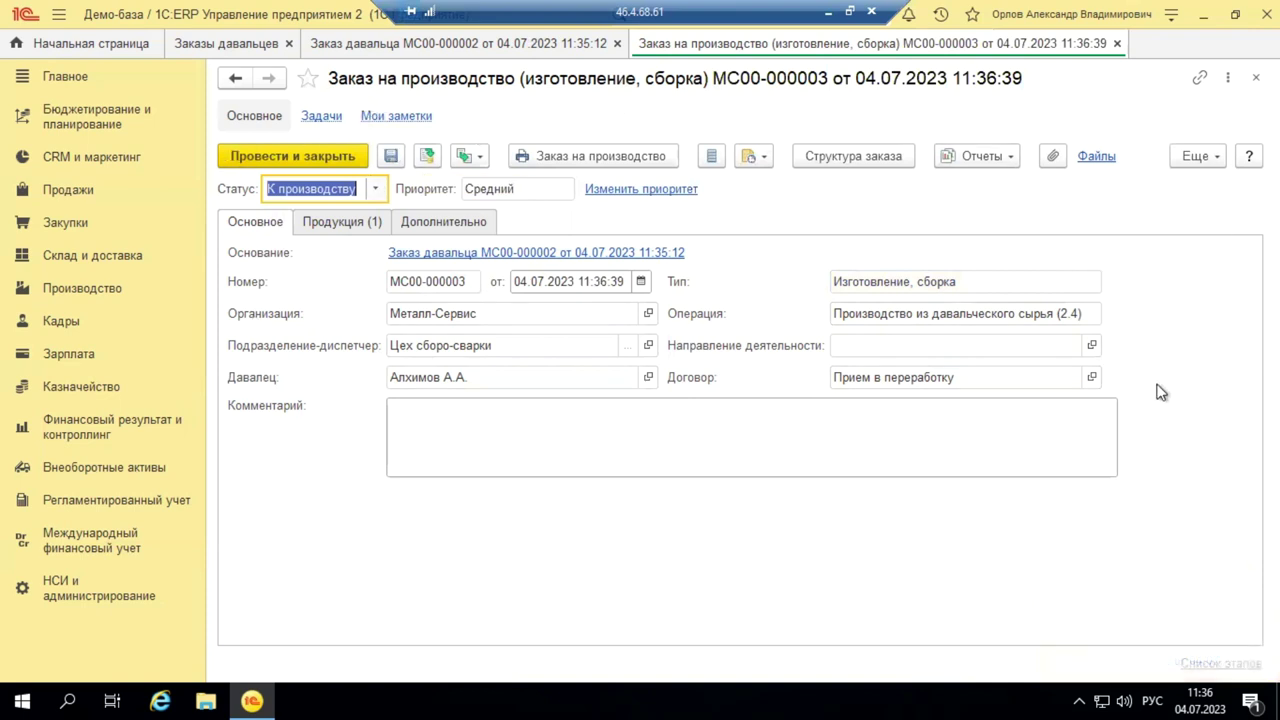
Step: Open the production order queue, check the newly posted order from it and close that order's form
click(85, 290)
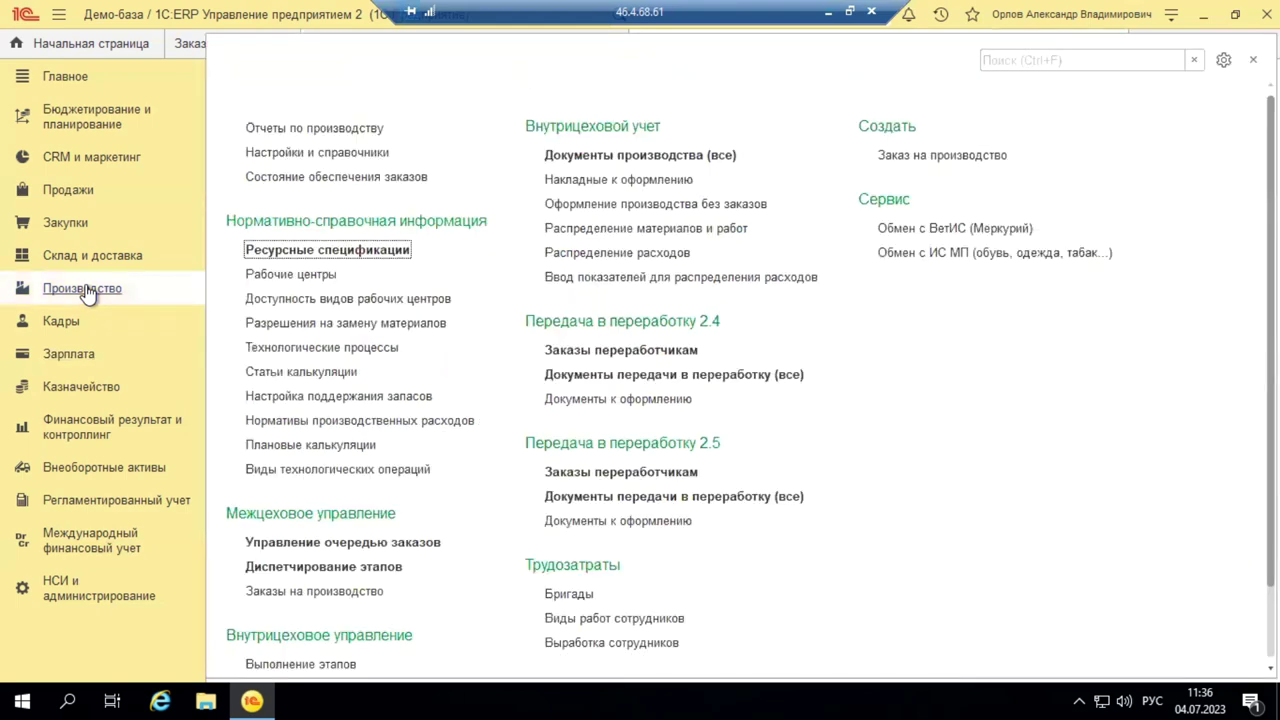
click(352, 545)
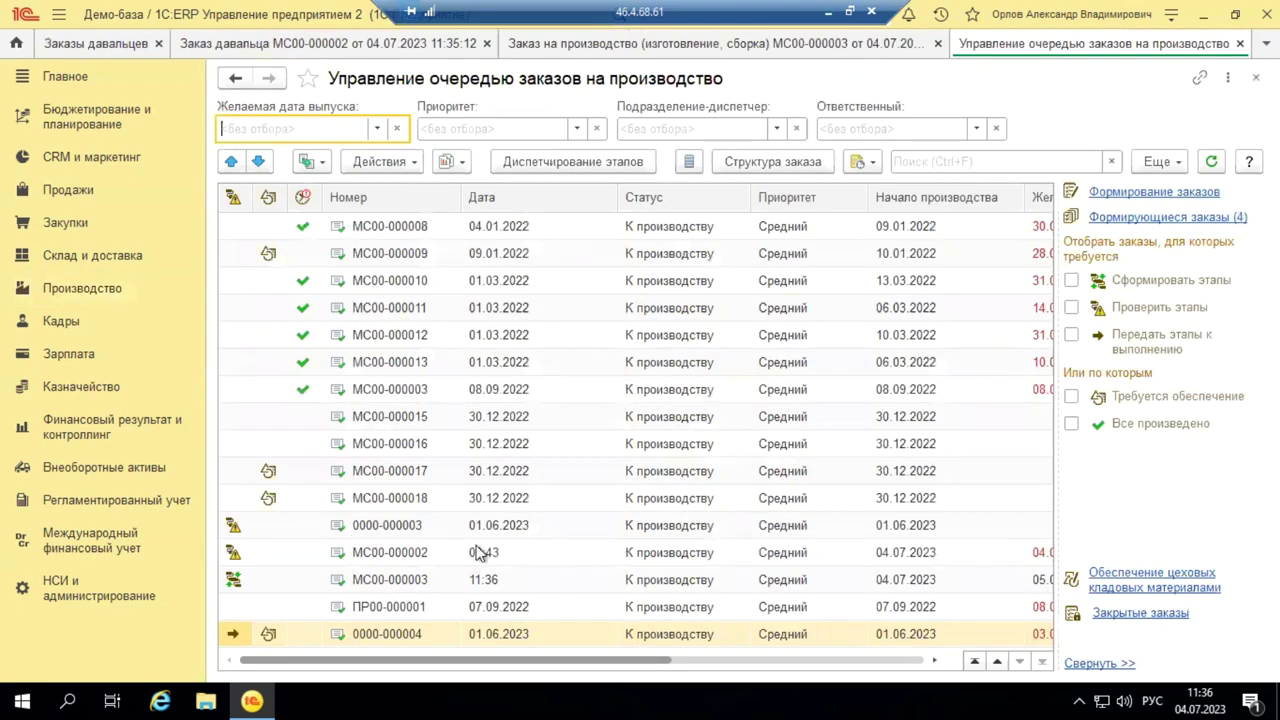
click(399, 588)
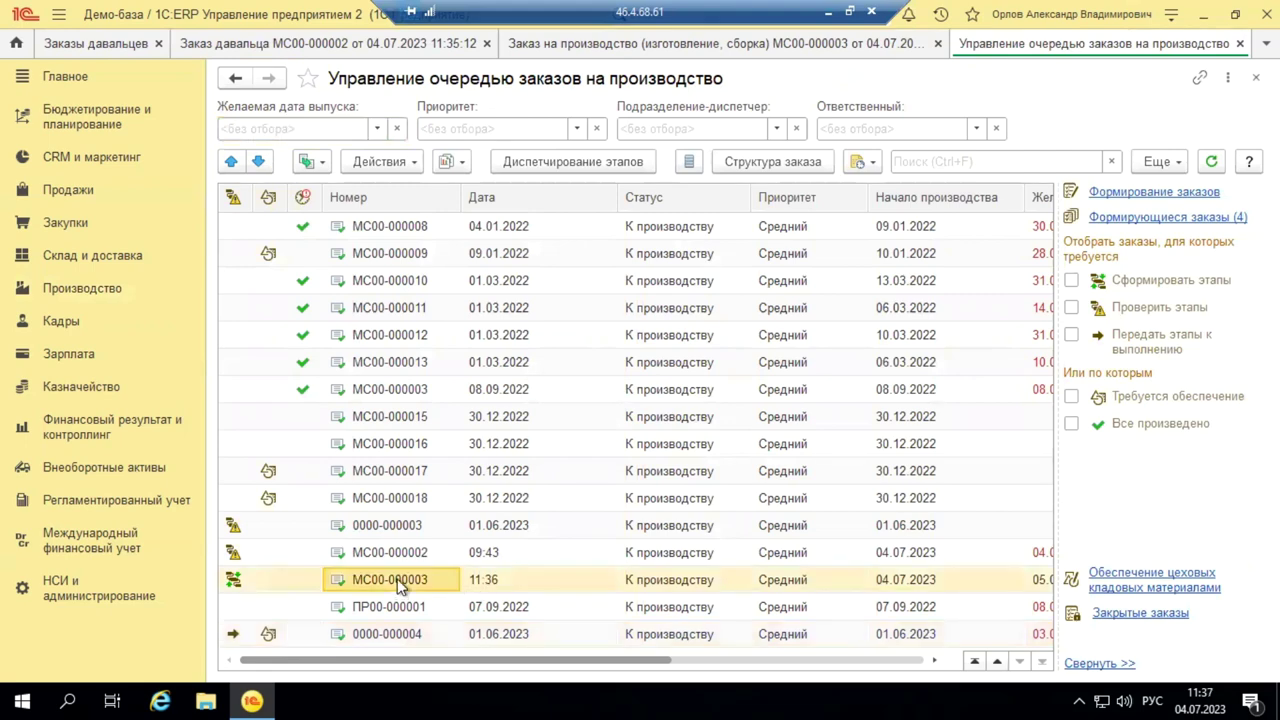
double_click(505, 582)
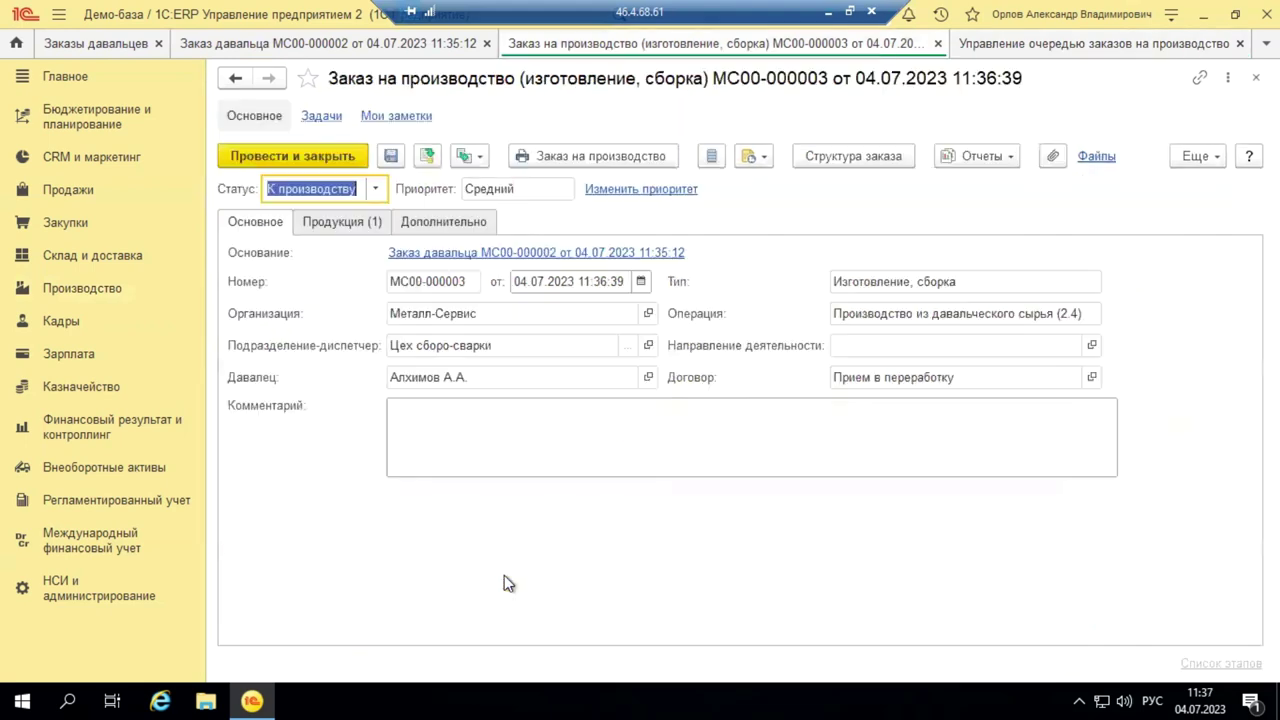
click(938, 44)
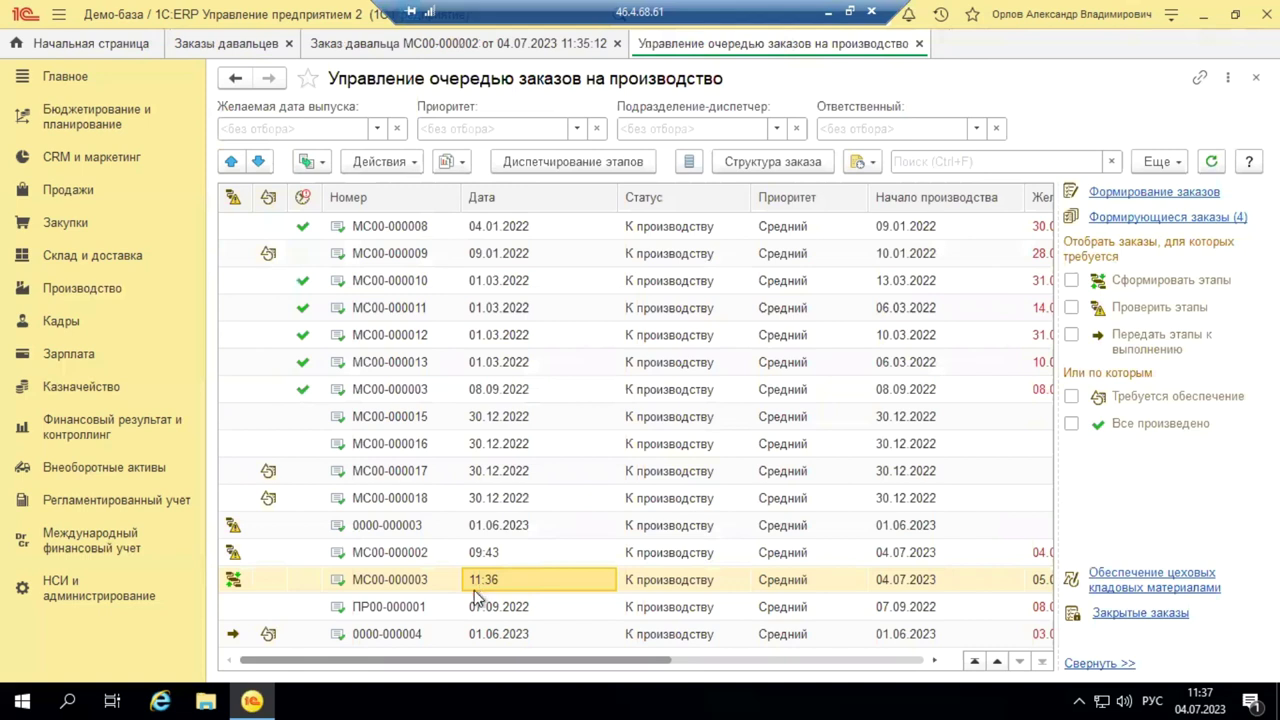
Step: Check the stage dispatching list for the new production order, and generate its stages with all optional settings off
click(608, 163)
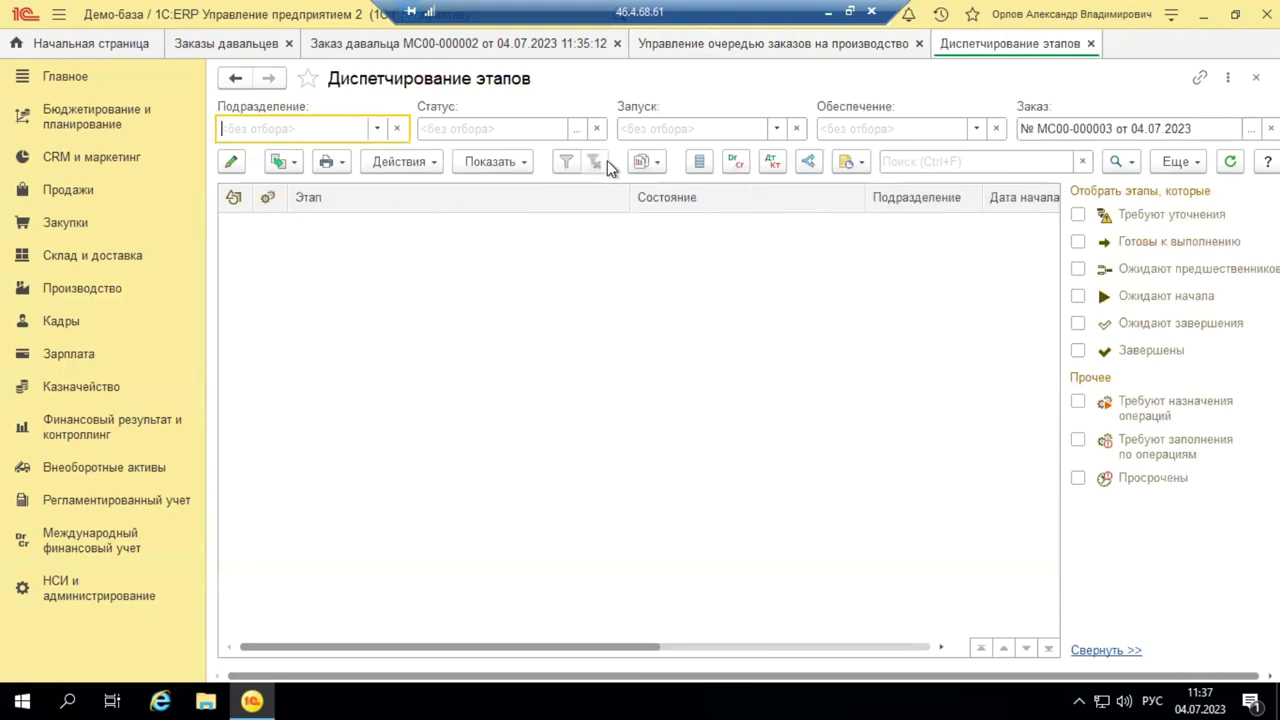
click(1091, 44)
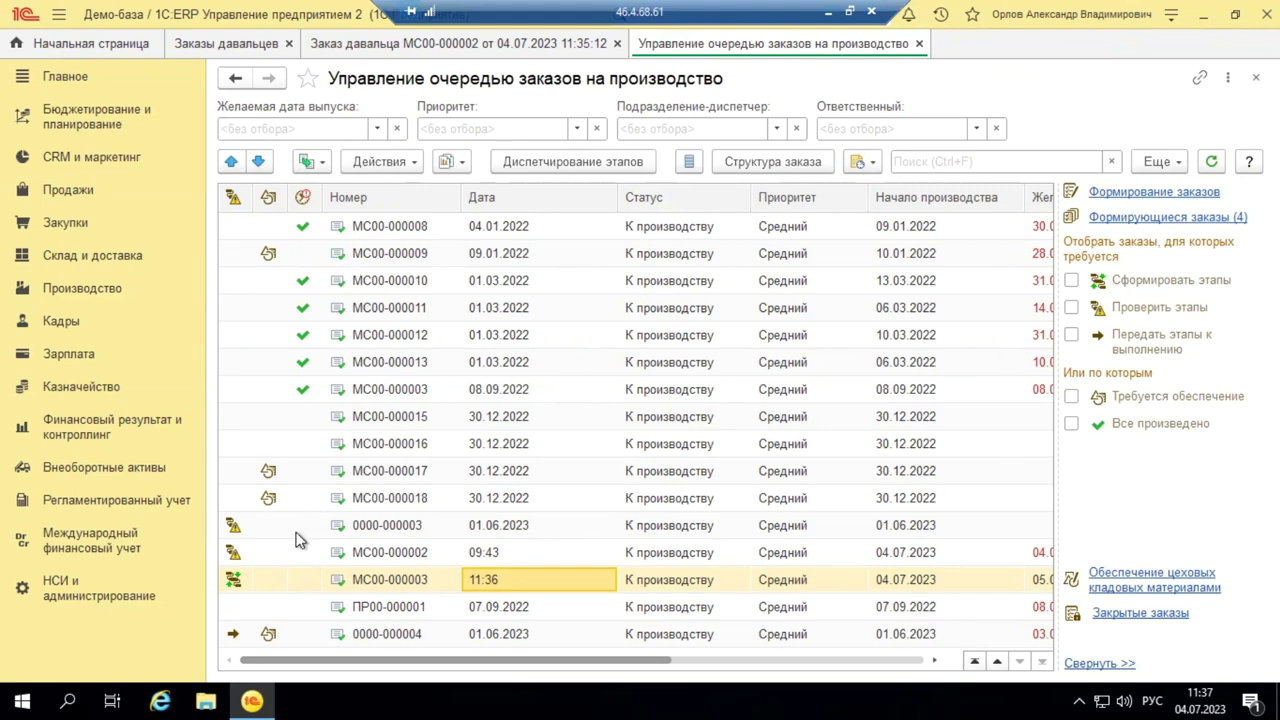
click(233, 580)
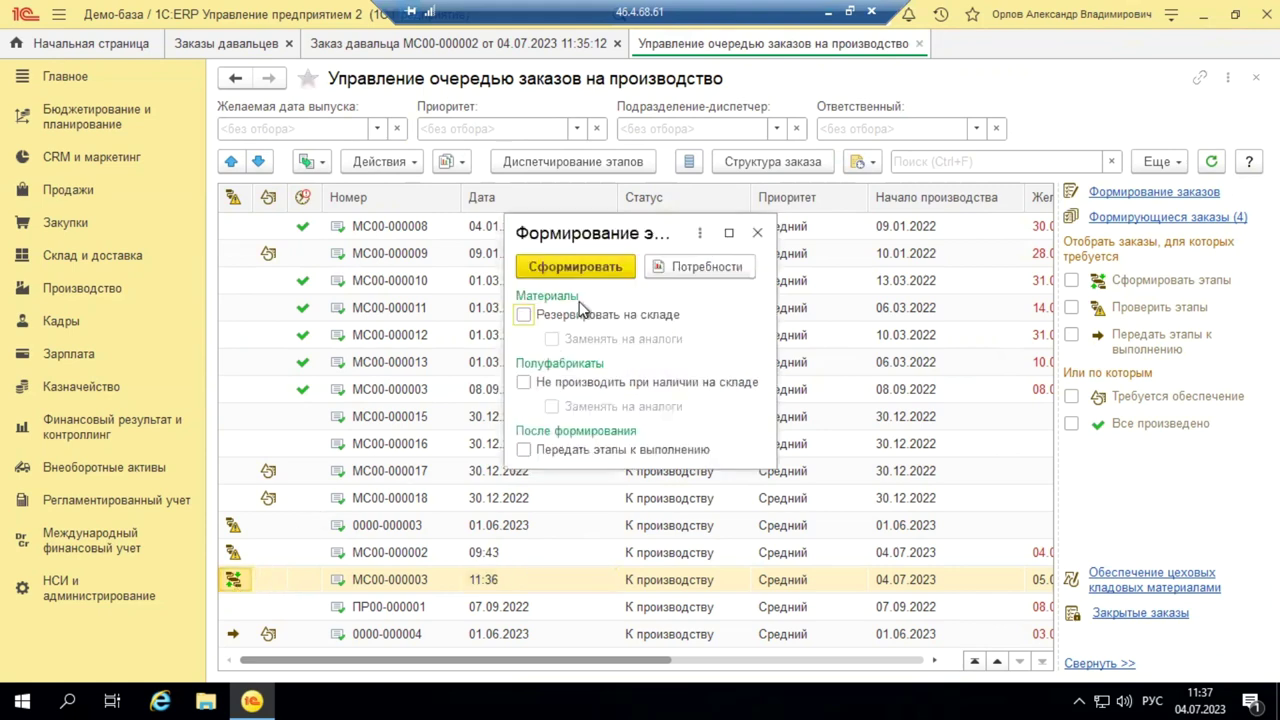
click(579, 262)
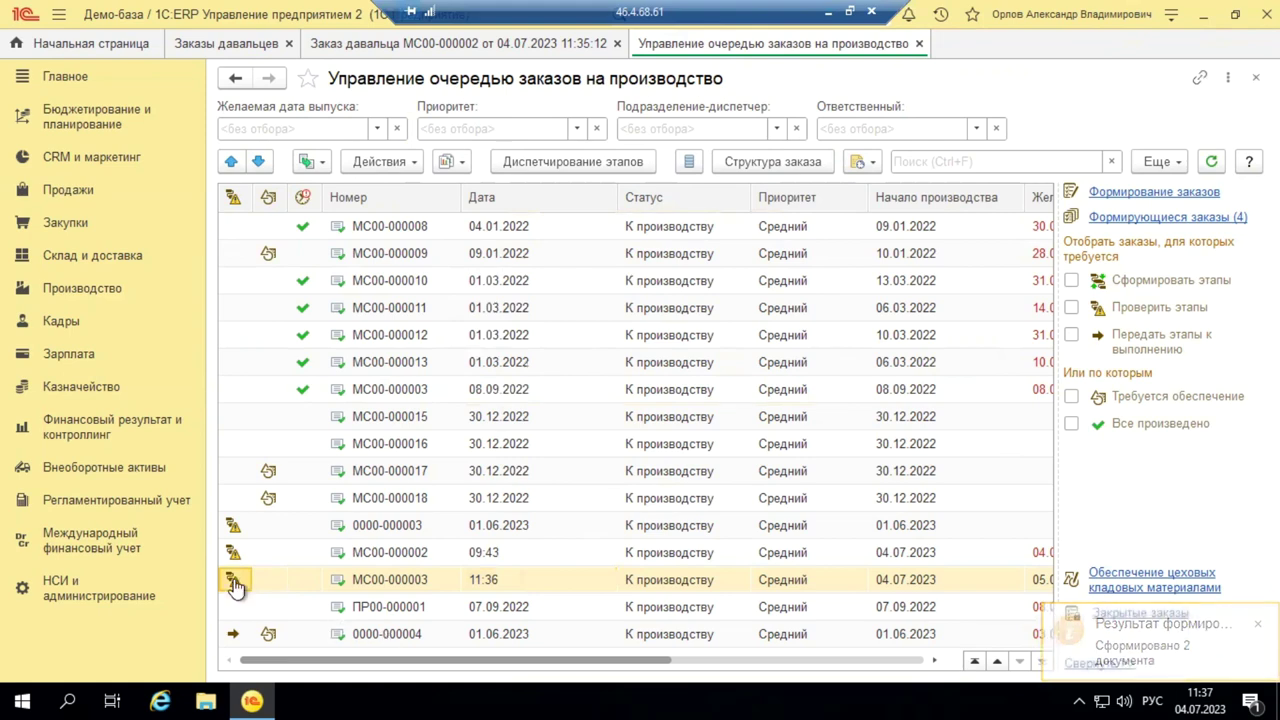
Step: View the generated stages requiring clarification and open the «Цех сборо-сварки» stage for «_Табурет вебинар»
click(235, 582)
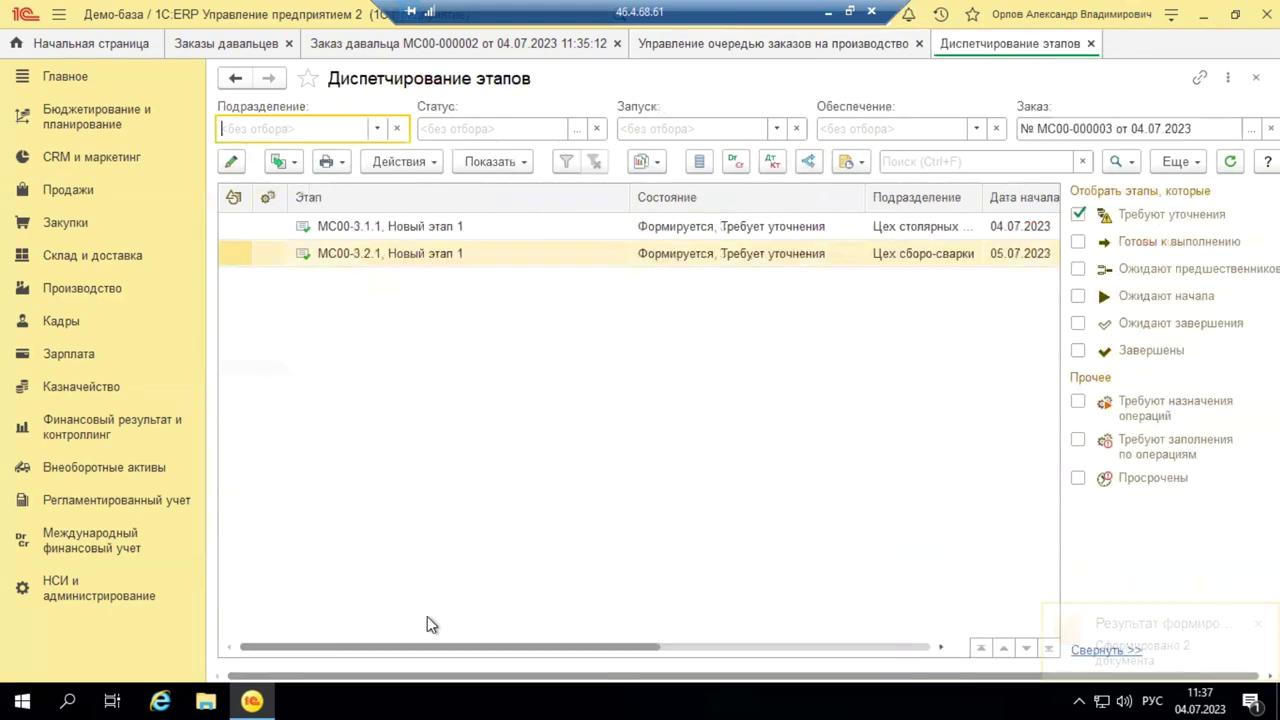
drag(486, 646, 878, 652)
click(725, 256)
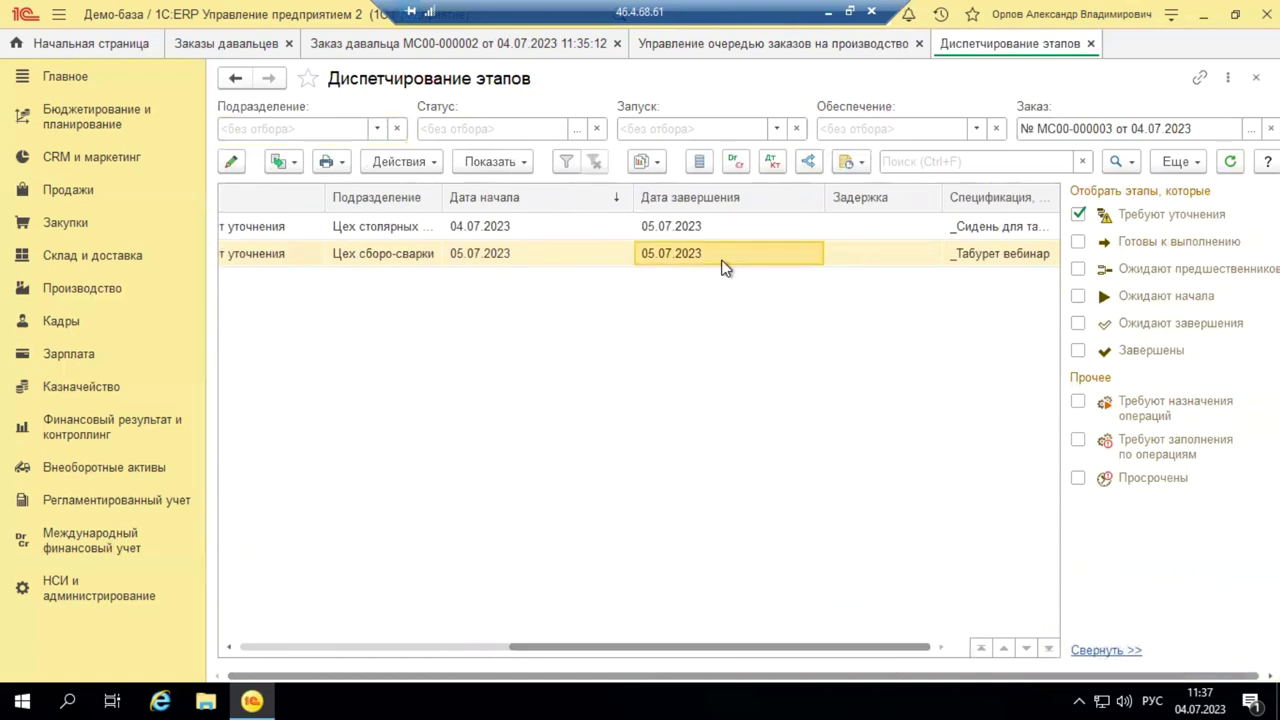
double_click(725, 262)
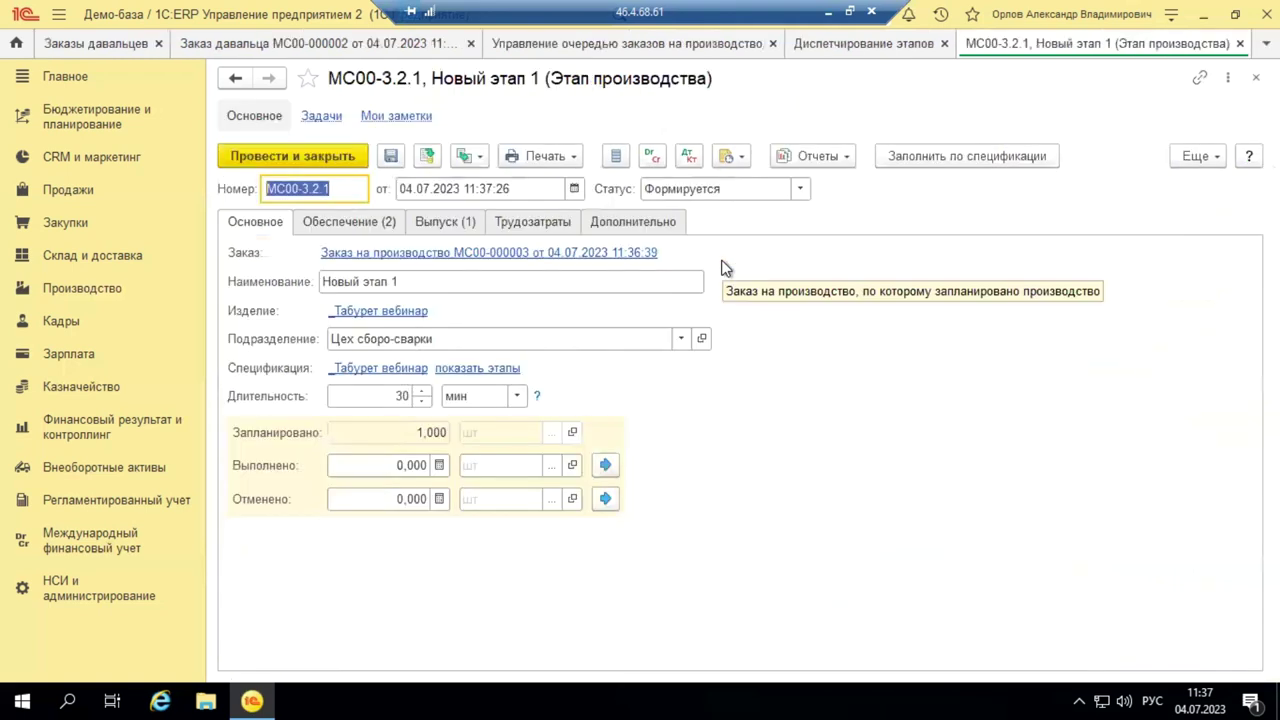
Step: Review the stage's supply lines and the seat's warehouse selection without changes, and close the production forms to return to the tolling order
click(363, 222)
click(937, 332)
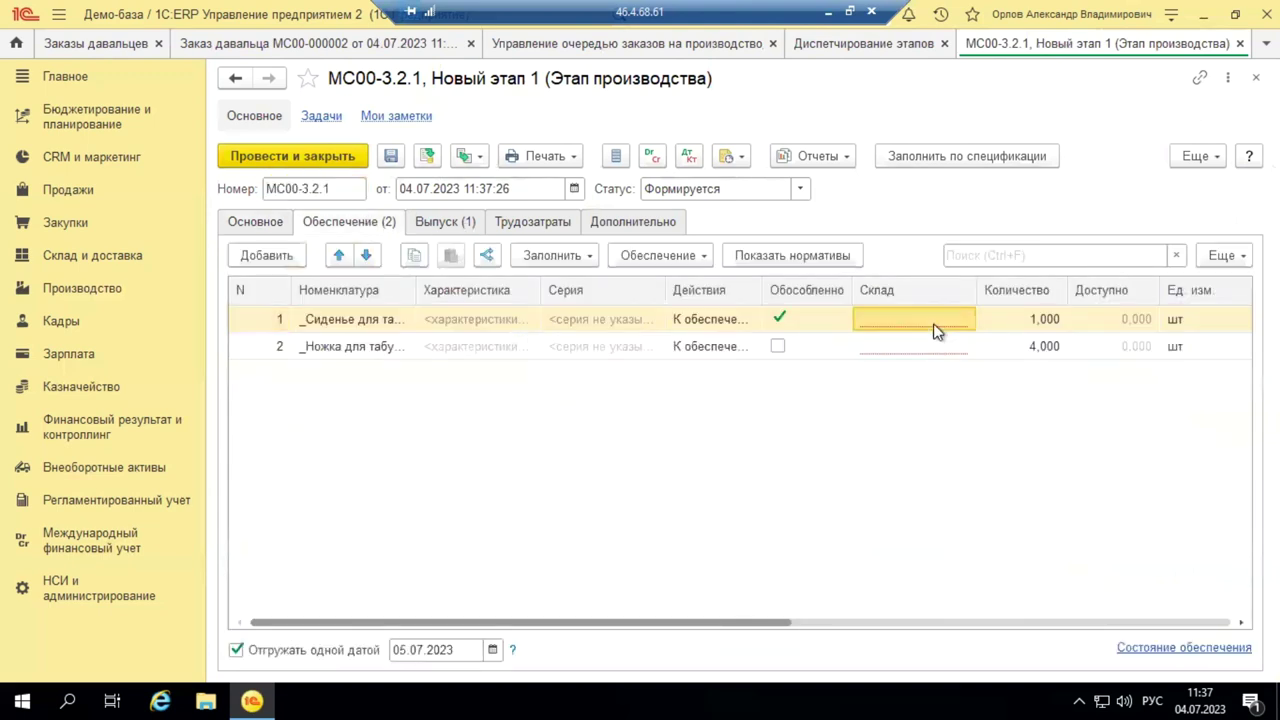
click(937, 332)
click(947, 320)
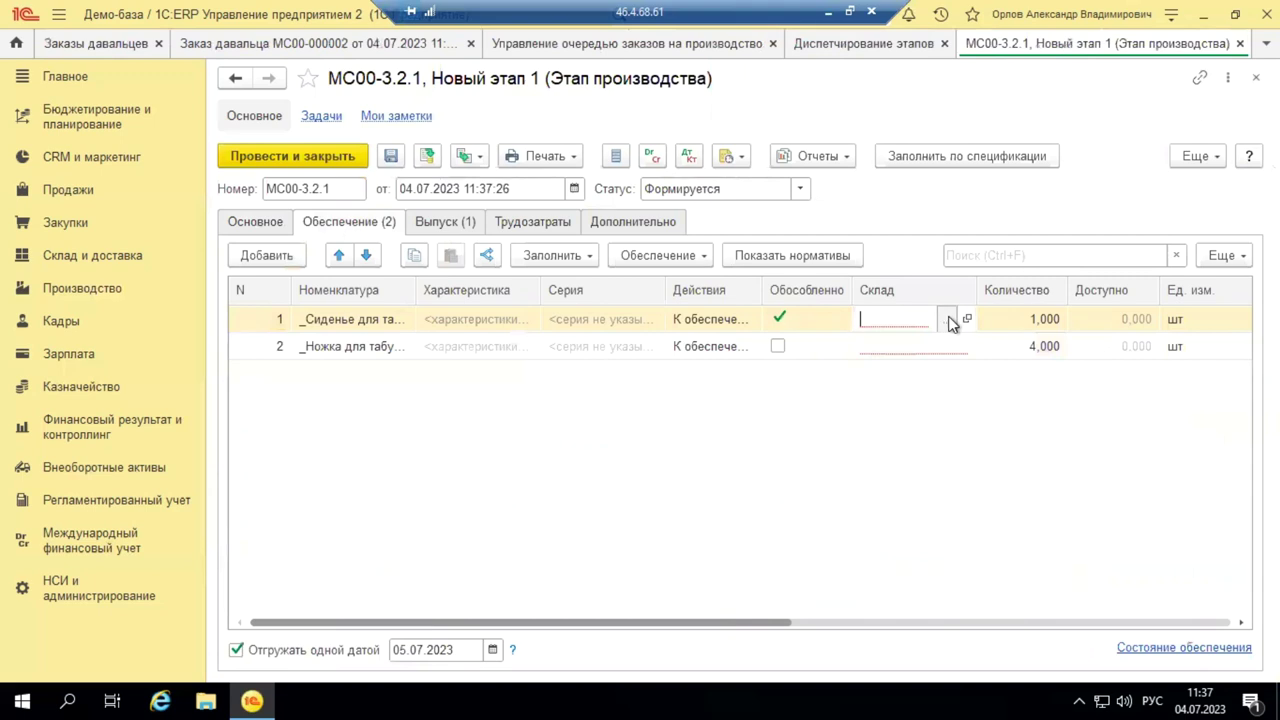
click(951, 319)
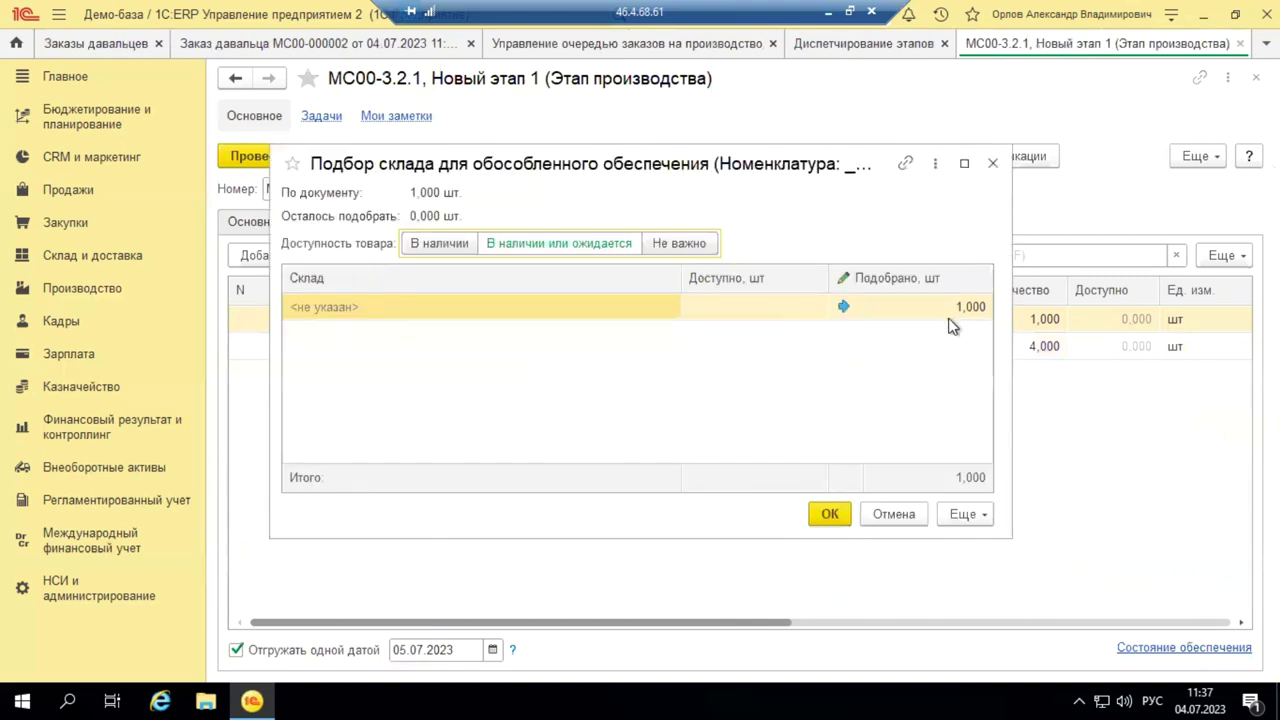
click(993, 163)
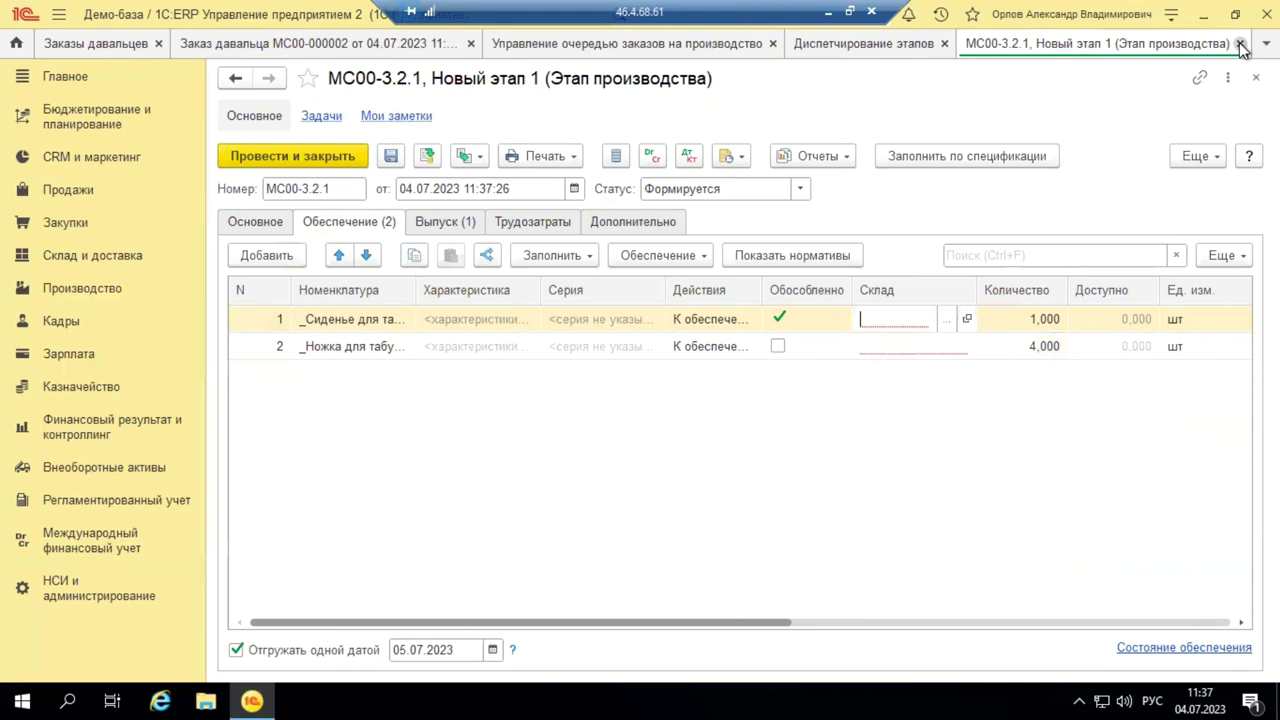
click(1240, 44)
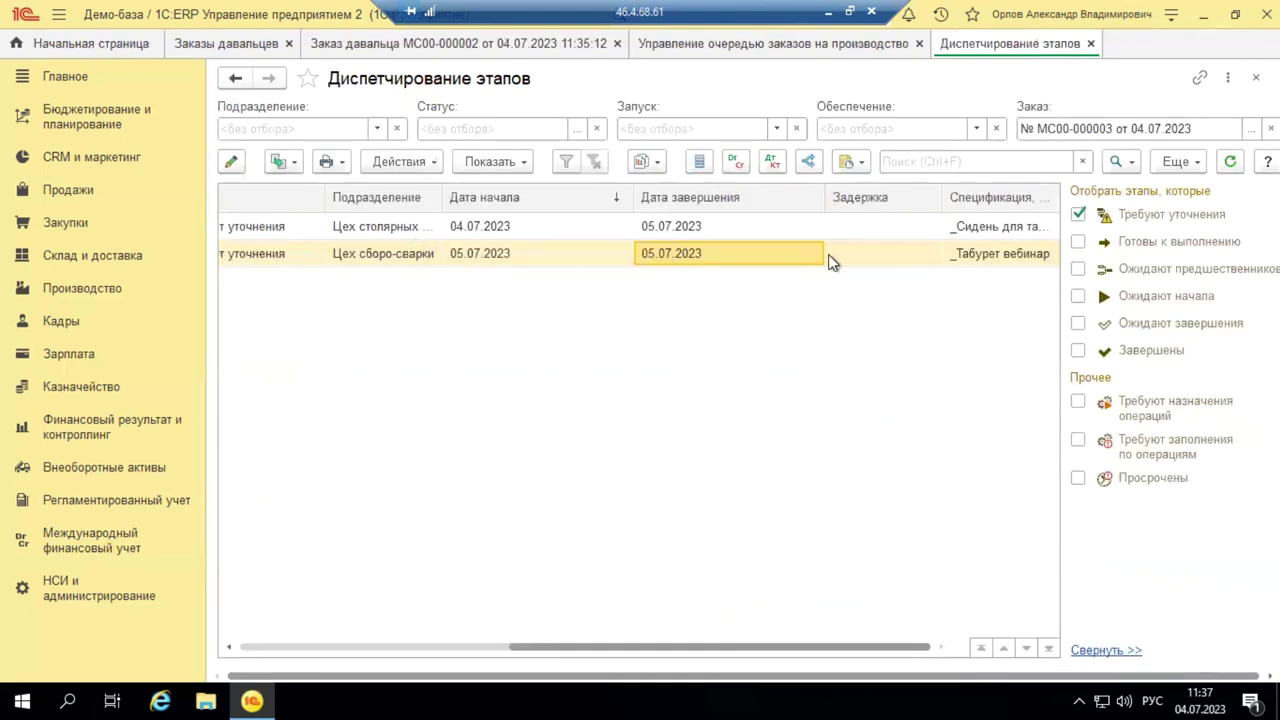
click(1091, 44)
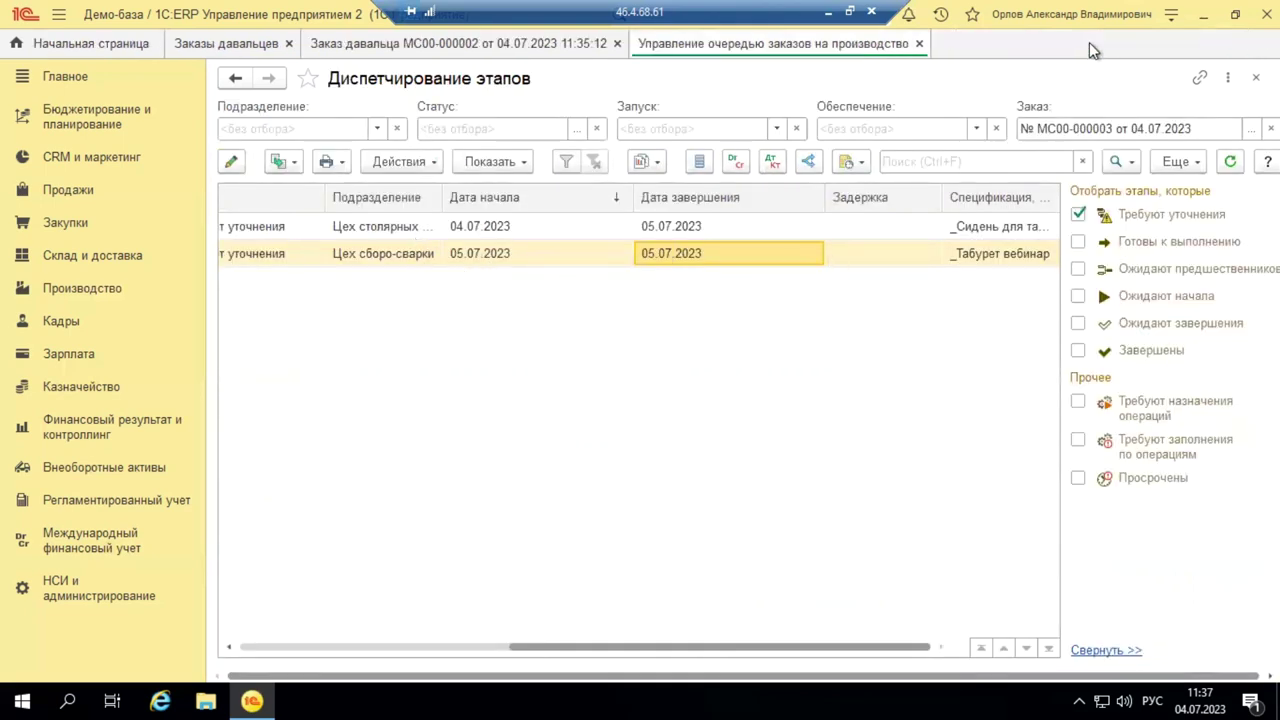
click(920, 44)
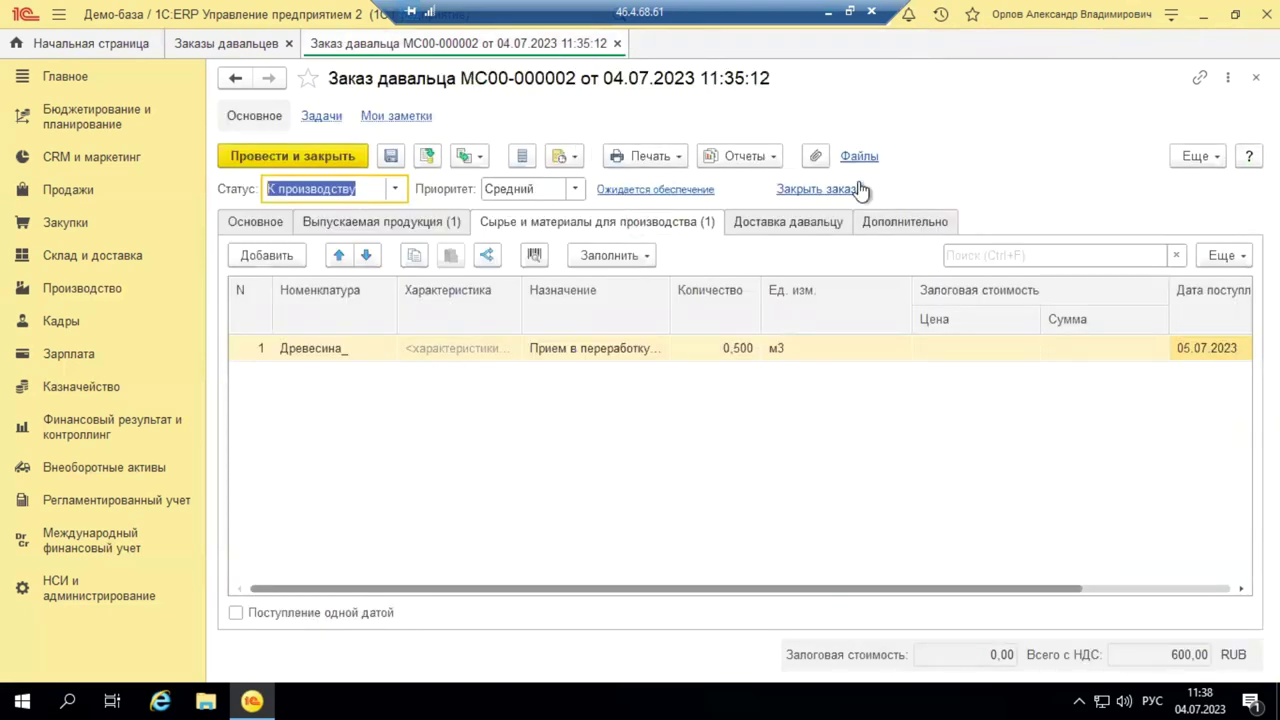
Step: Review the follow-on documents available for the tolling order, including «Передача давальцу», without creating one
click(478, 160)
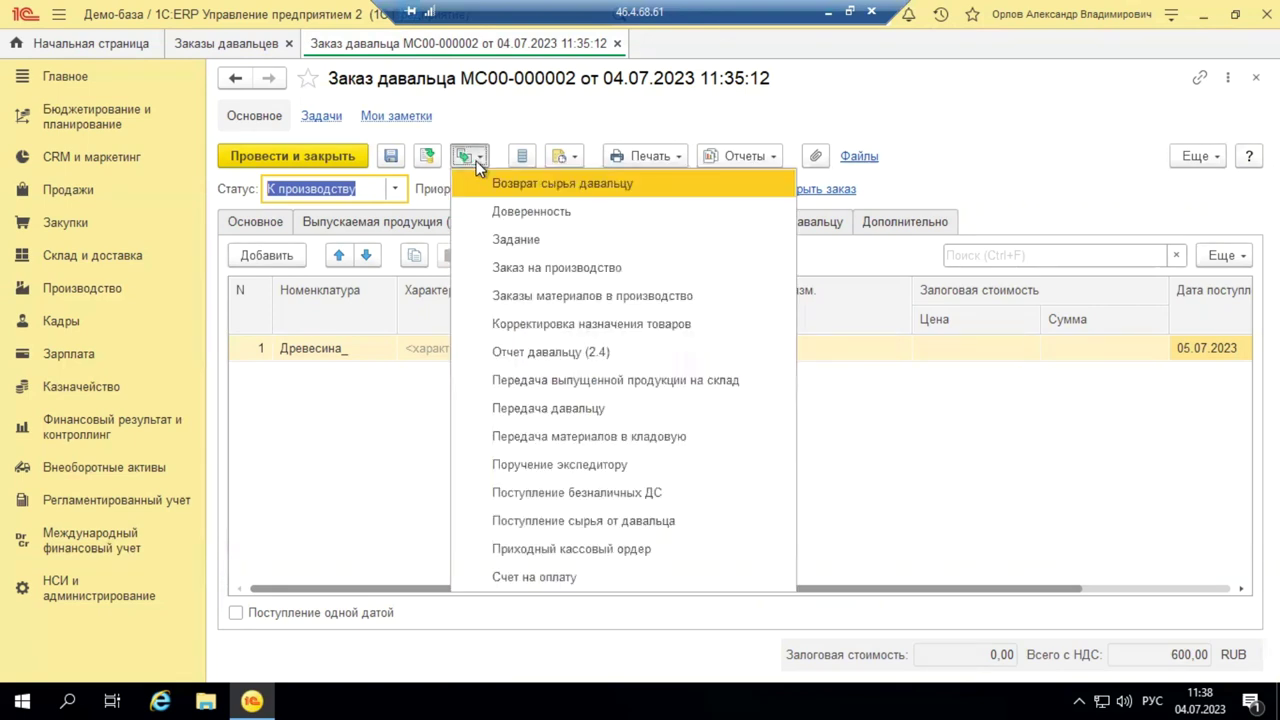
click(528, 412)
click(849, 392)
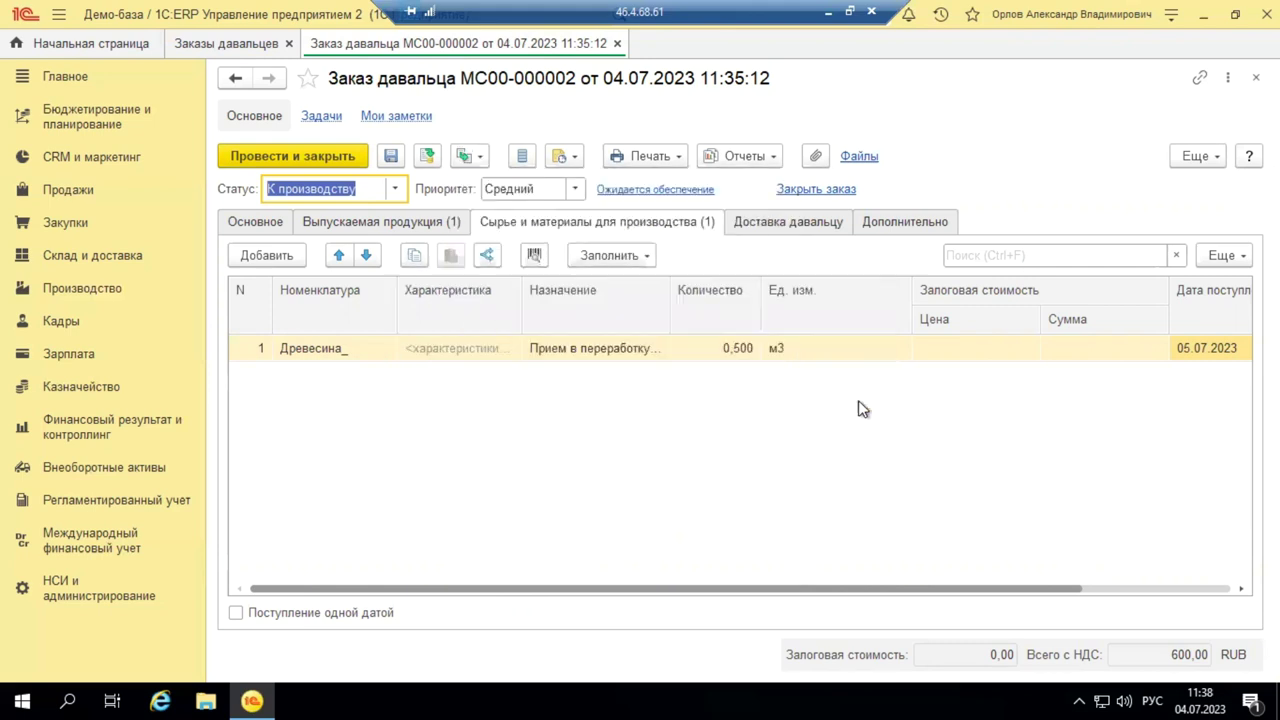
Step: Check the follow-on document types through «Счет на оплату» without creating one, and close the tolling order and the order list
click(481, 157)
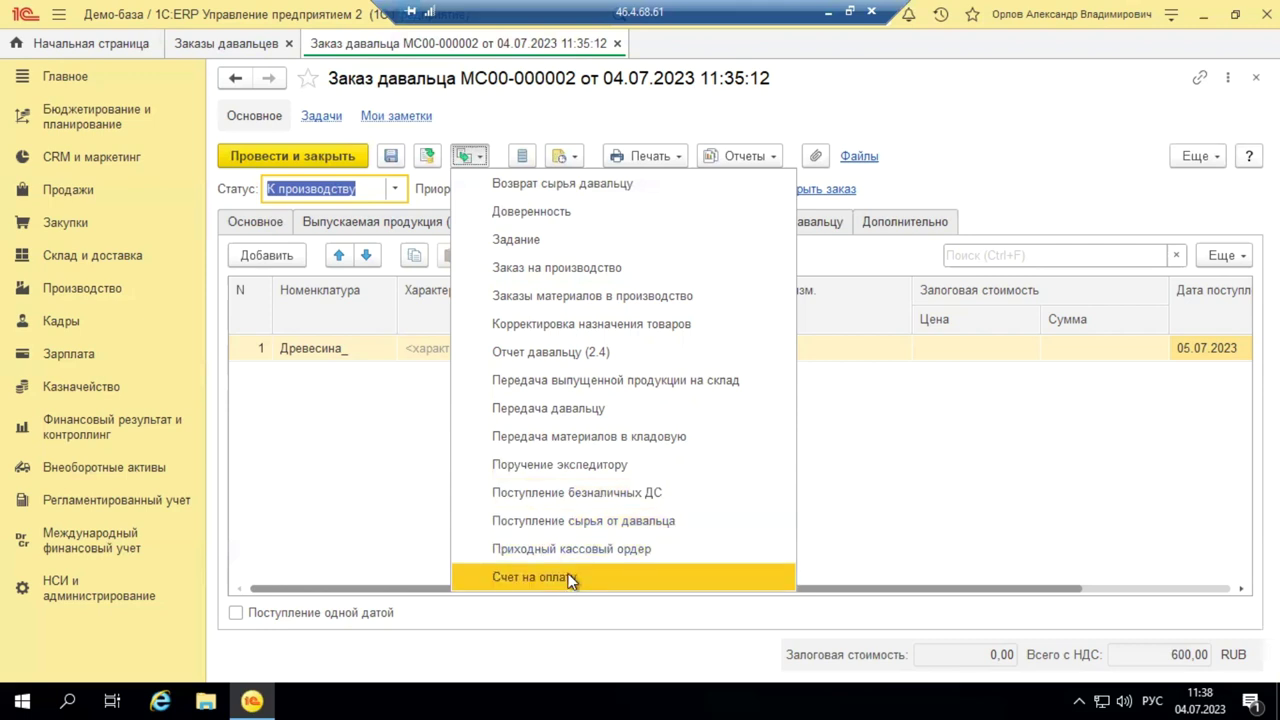
click(971, 494)
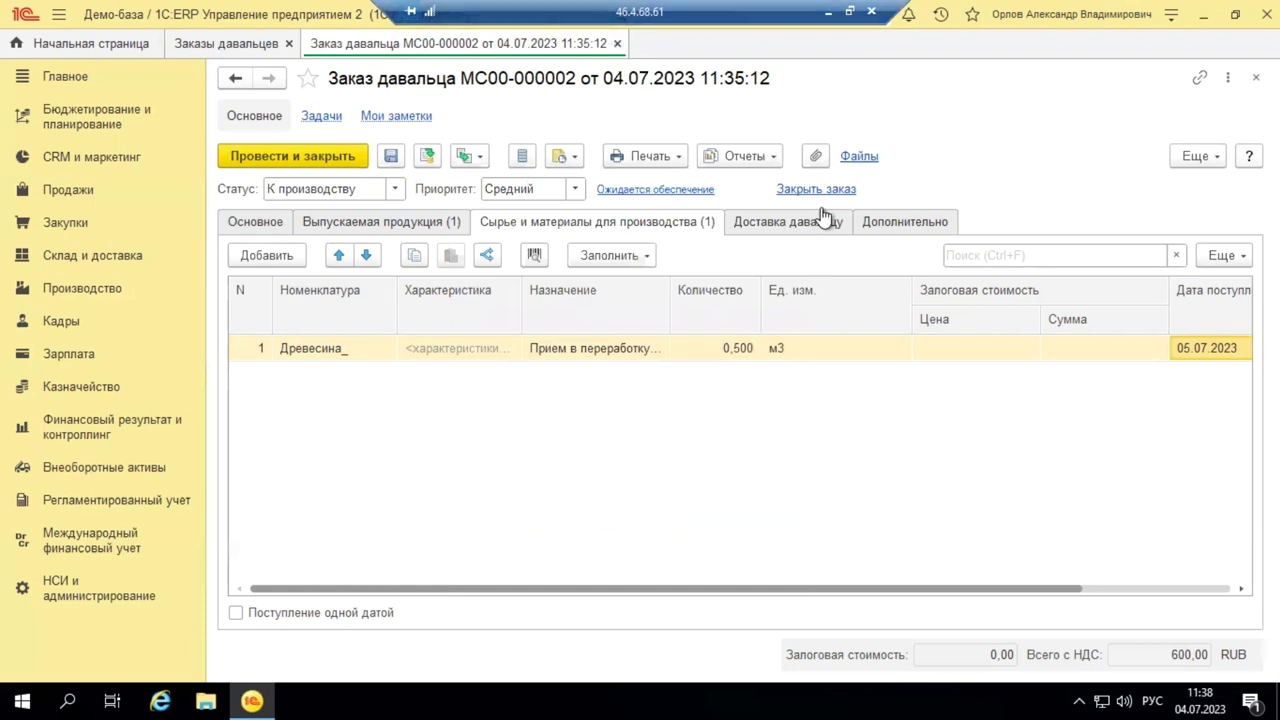
click(618, 44)
click(290, 44)
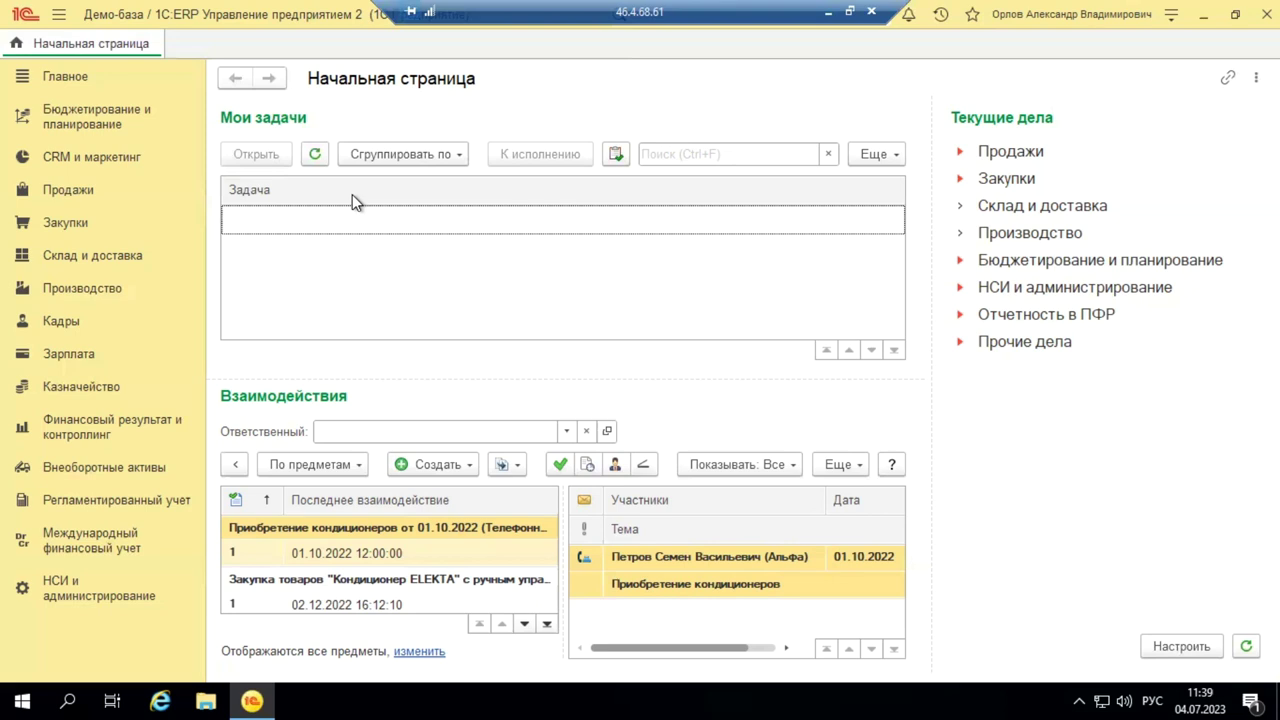
Step: Review the «Переработка на стороне» options for versions 2.4 and 2.5 in the administration settings for production, and close the settings
click(54, 594)
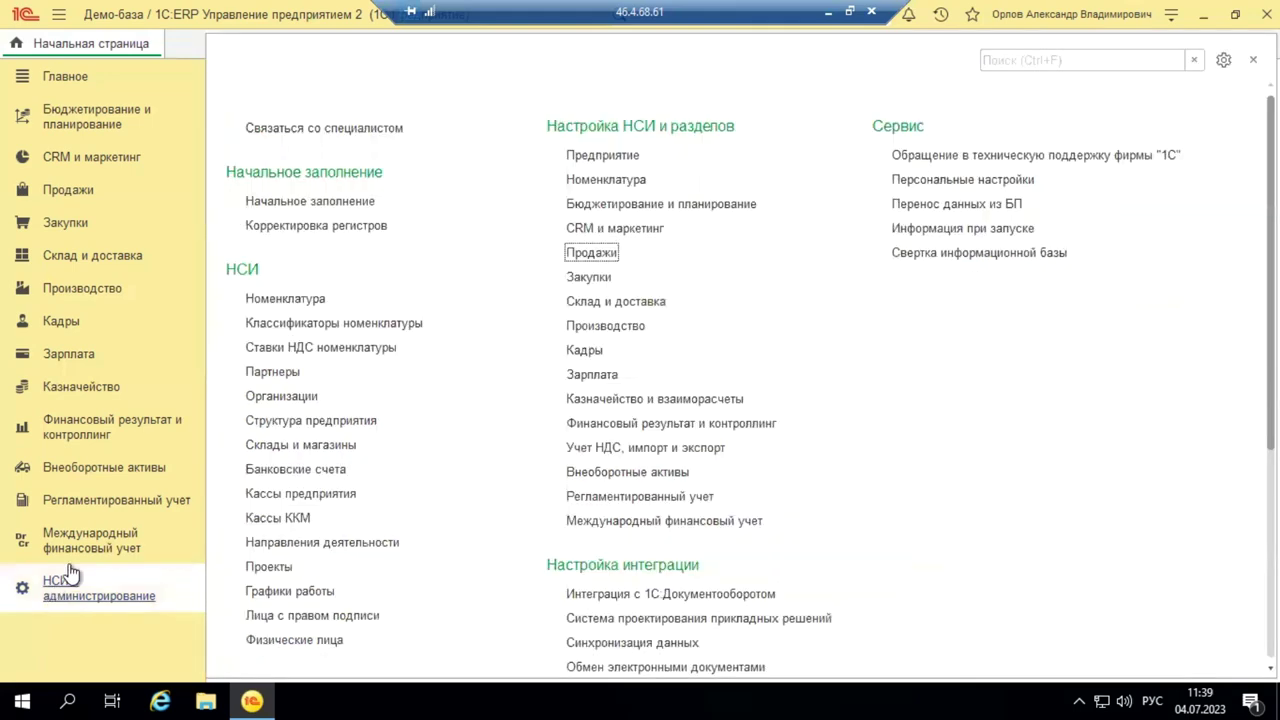
click(618, 333)
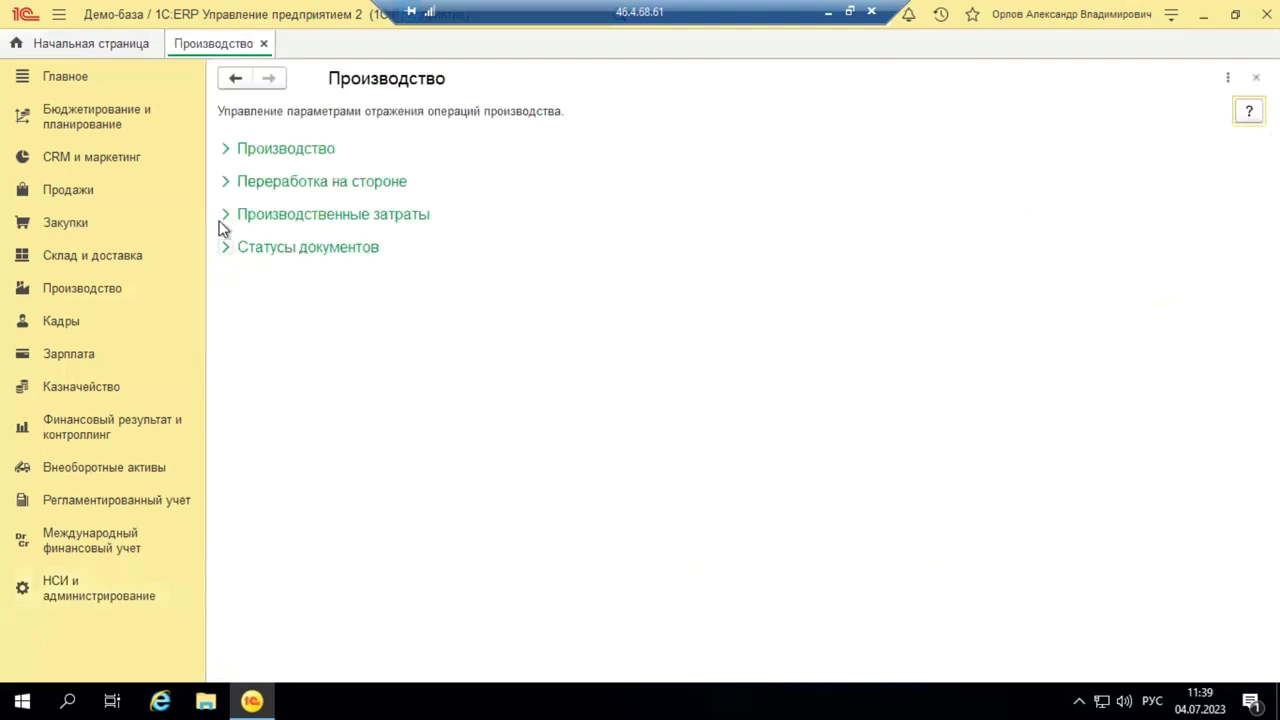
click(225, 187)
click(264, 44)
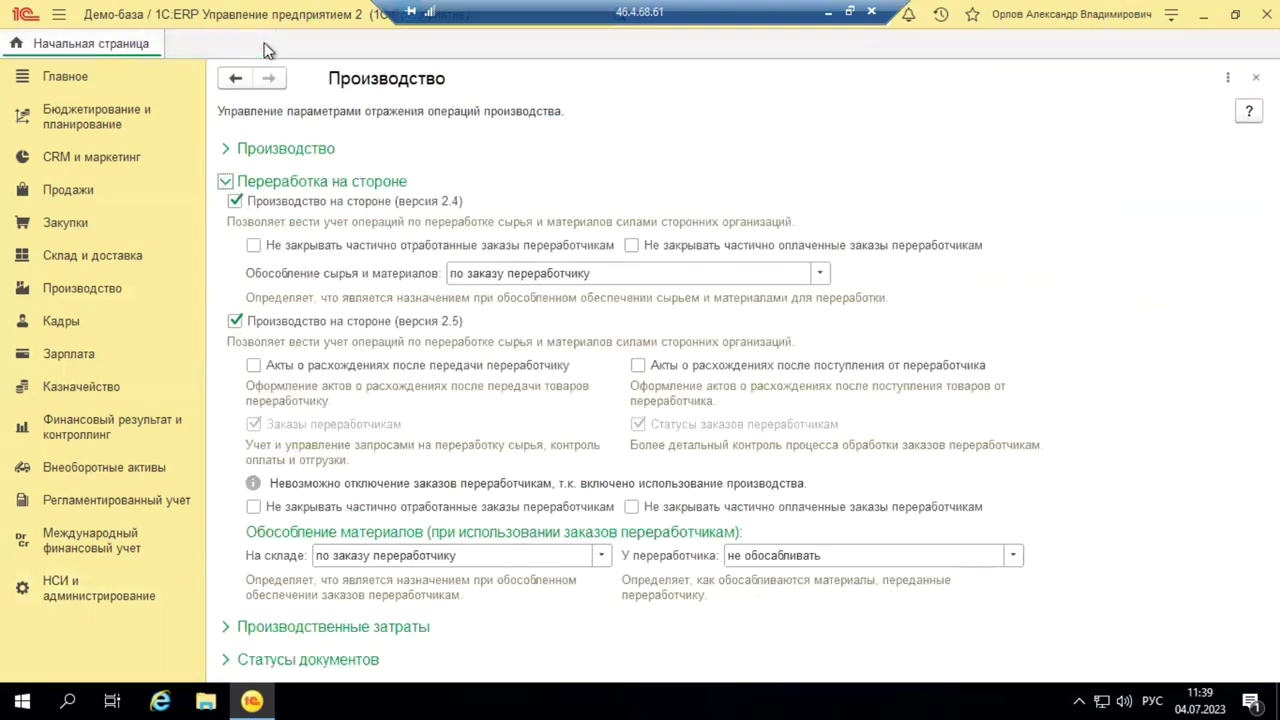
Step: Review the «Производство из давальческого сырья» options for versions 2.4 and 2.5 in the sales settings, and close them unchanged
click(62, 587)
click(590, 254)
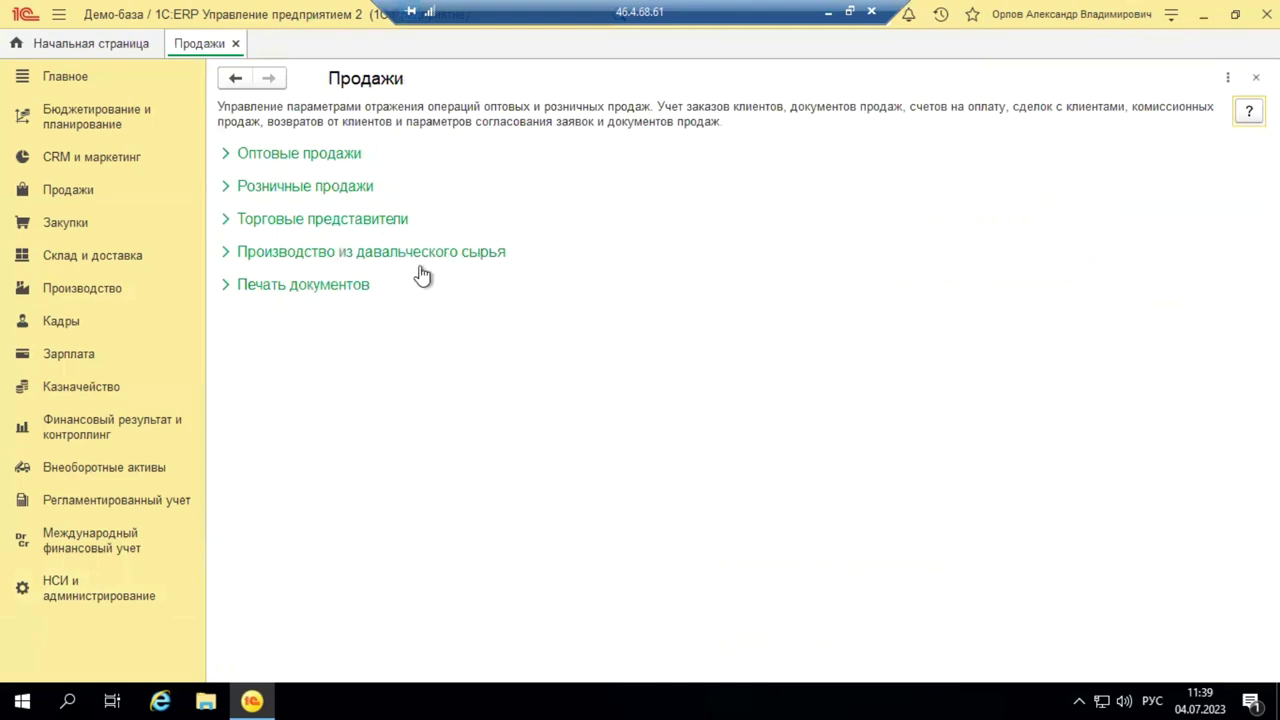
click(229, 254)
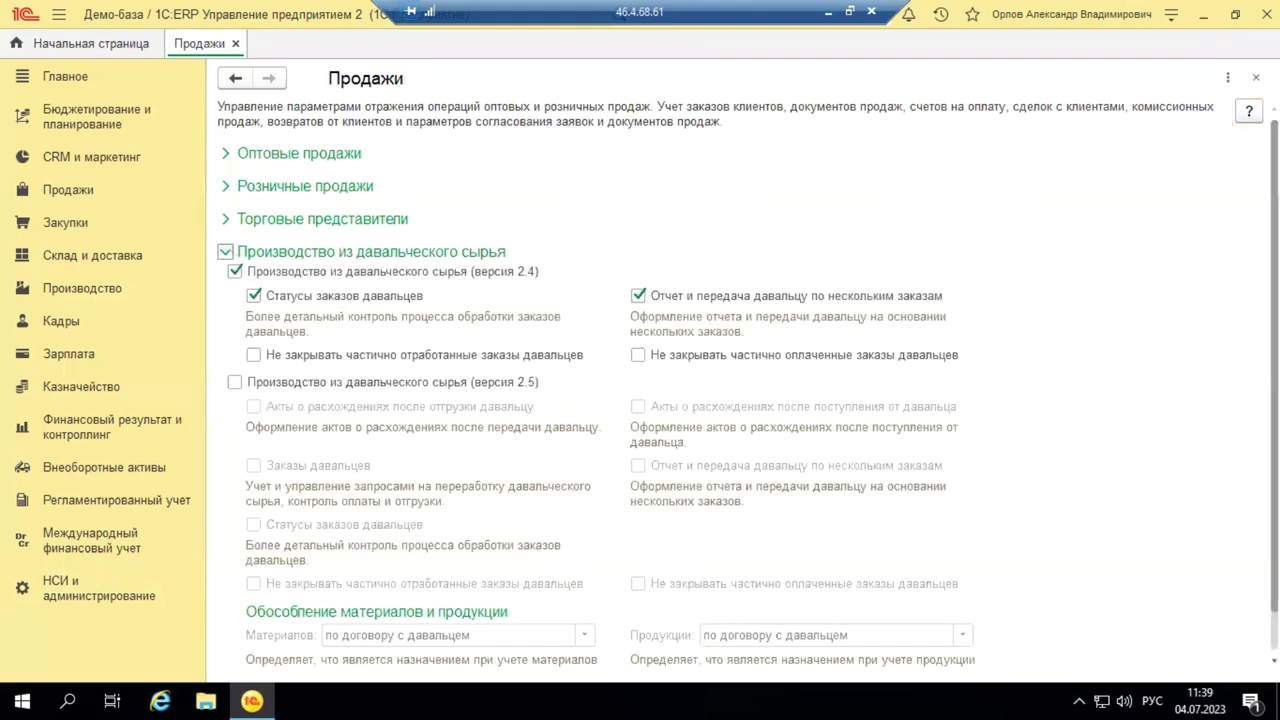
click(1256, 77)
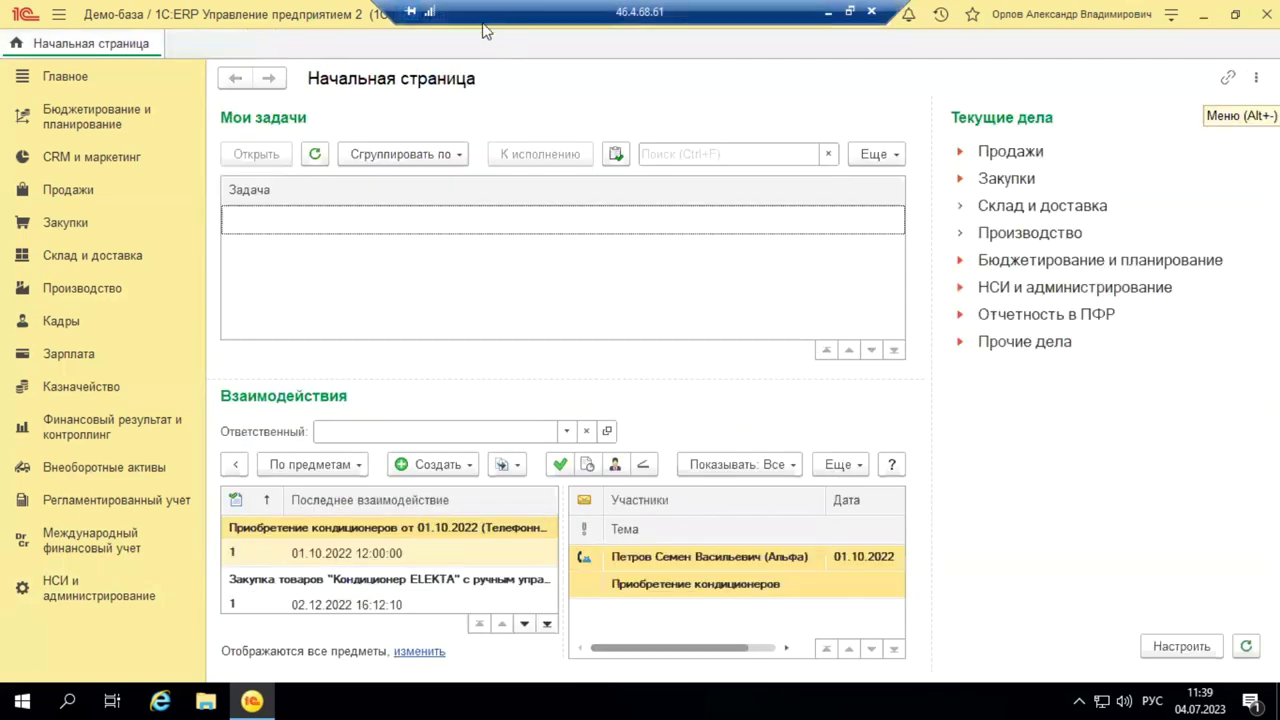
Step: Look over the «Передача в переработку» 2.4 and 2.5 commands for production and the «Прием в переработку» commands for sales
click(101, 293)
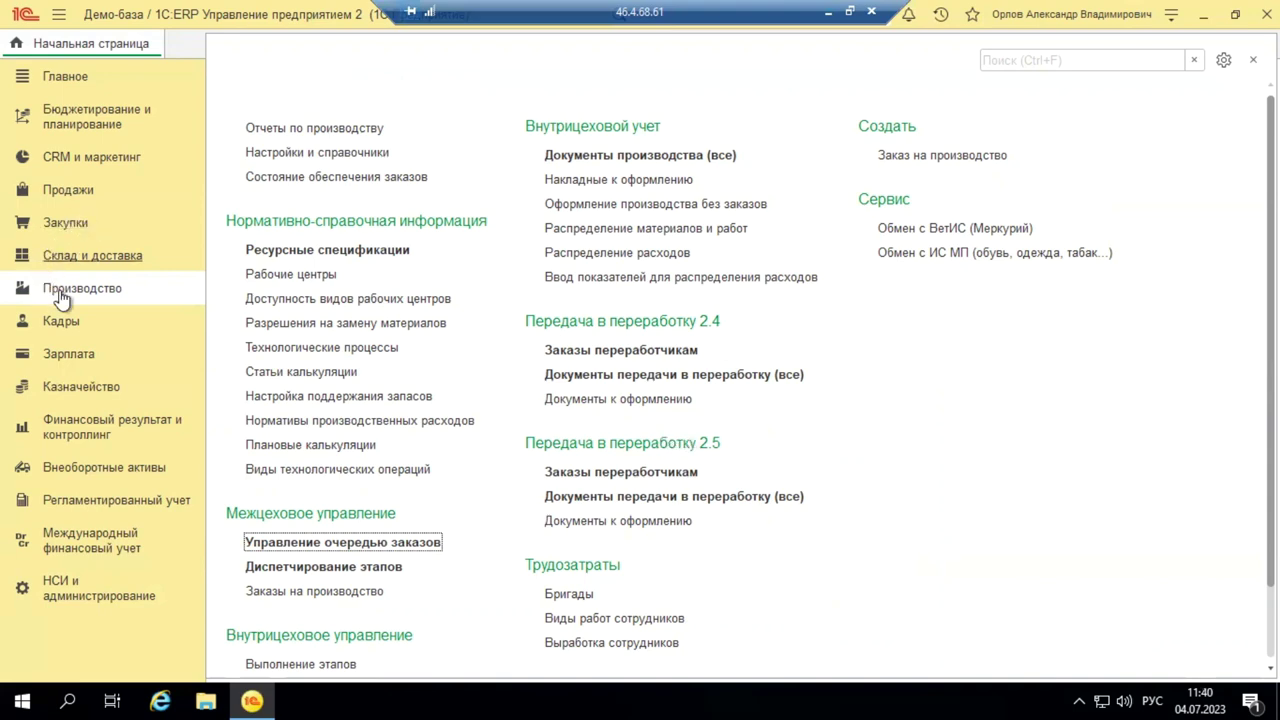
click(64, 192)
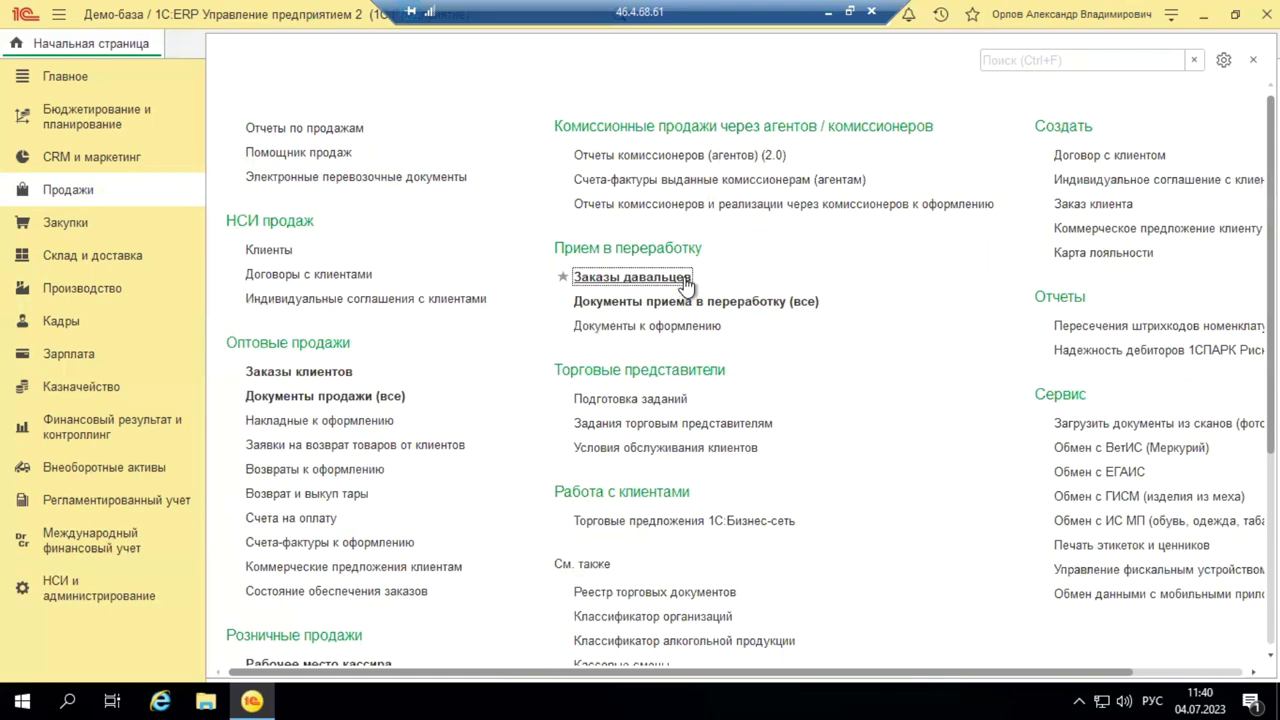
Step: View the resource specifications in the «Изделия из дерева» group, and switch to the PowerPoint presentation
click(81, 296)
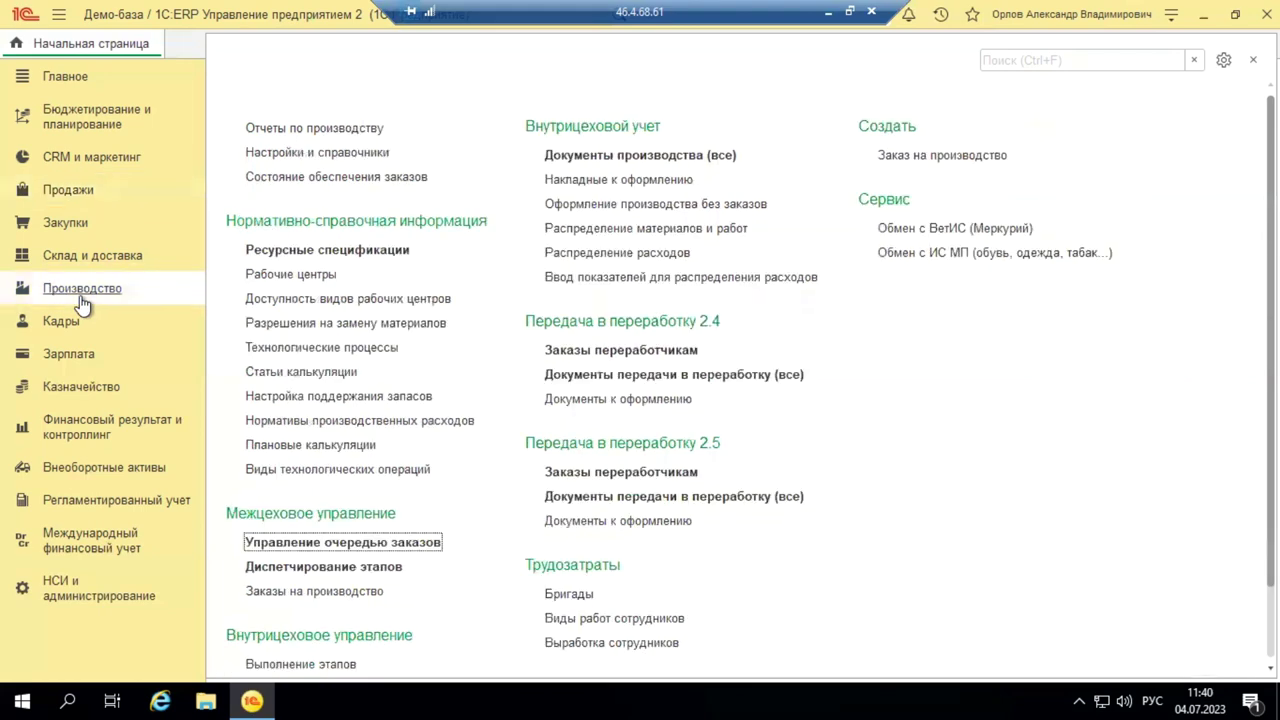
click(368, 250)
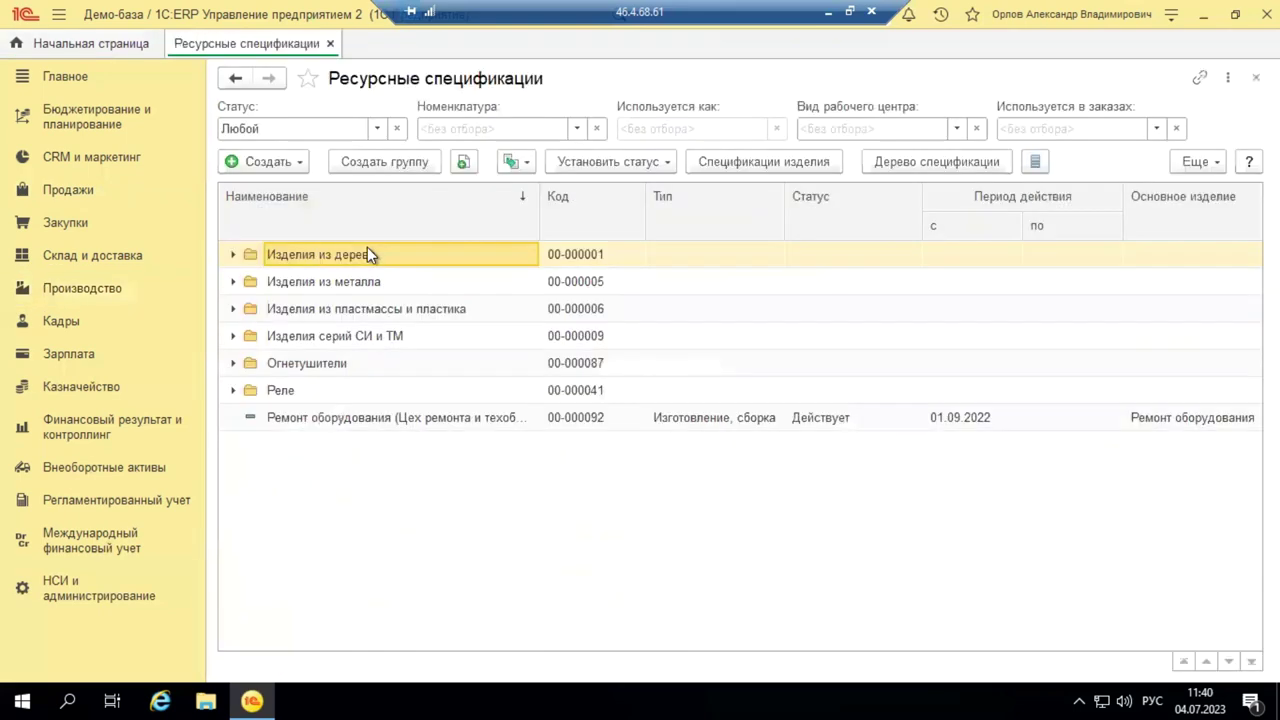
click(229, 256)
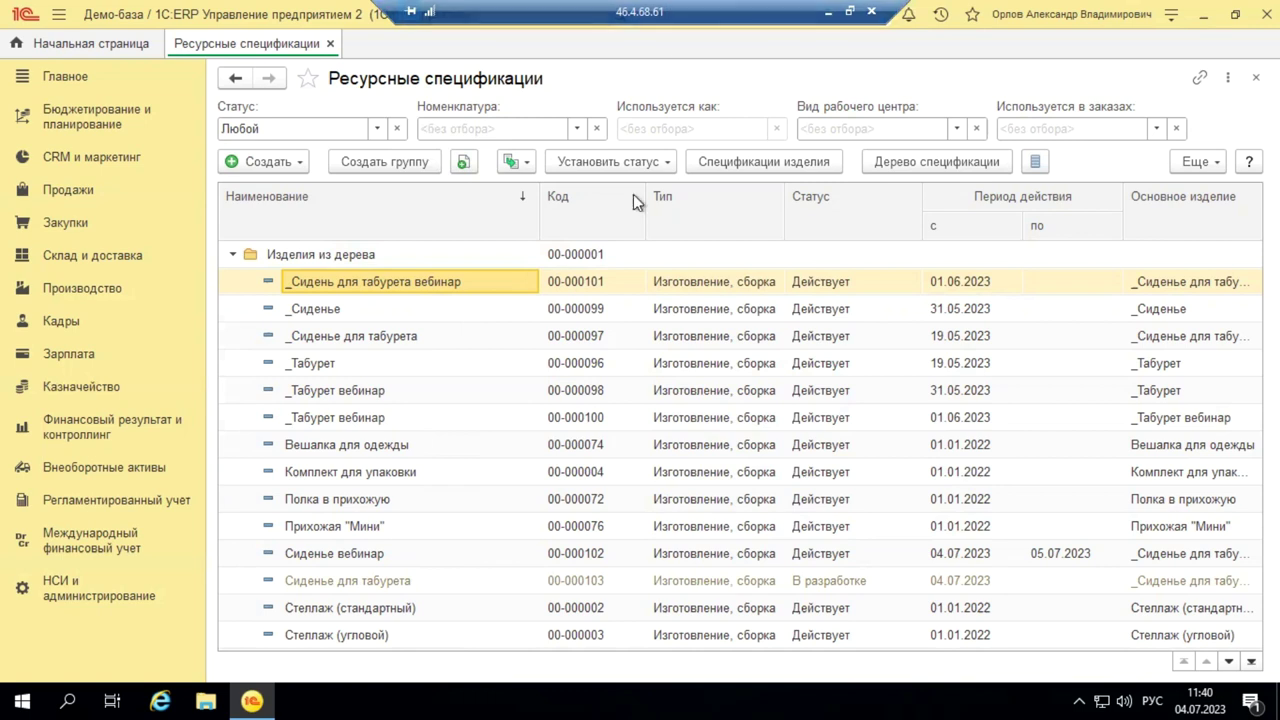
click(827, 11)
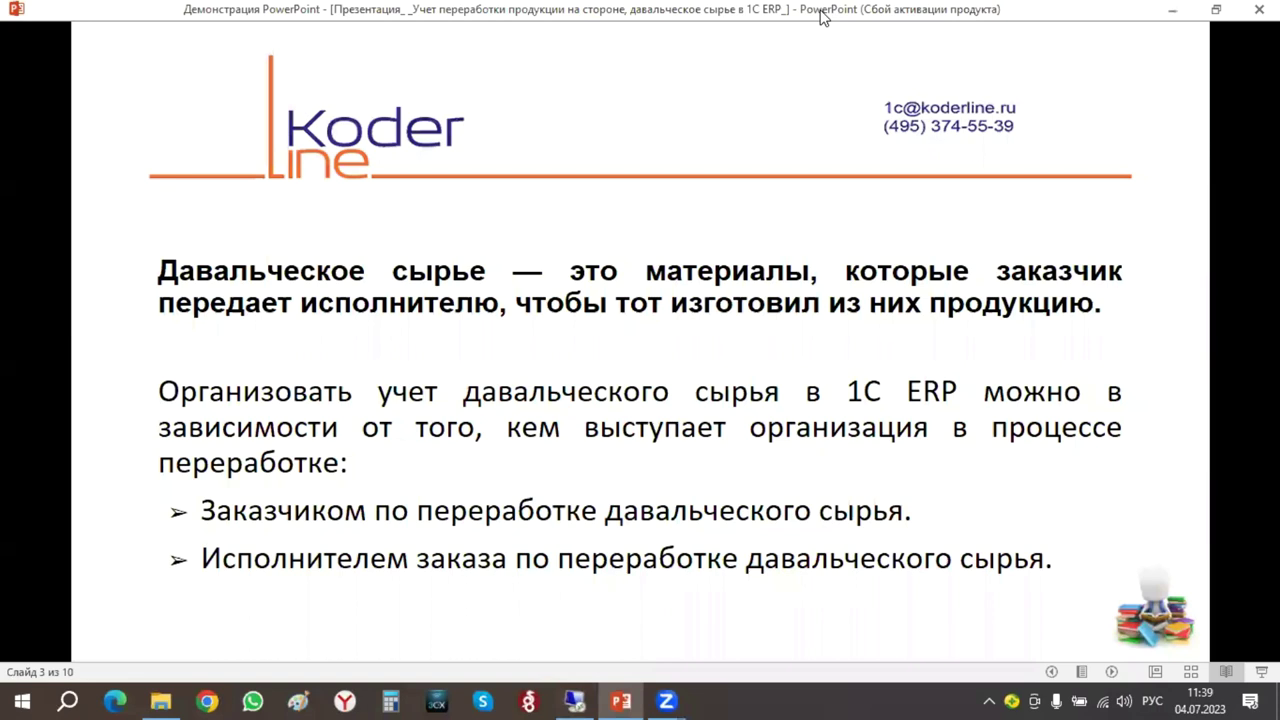